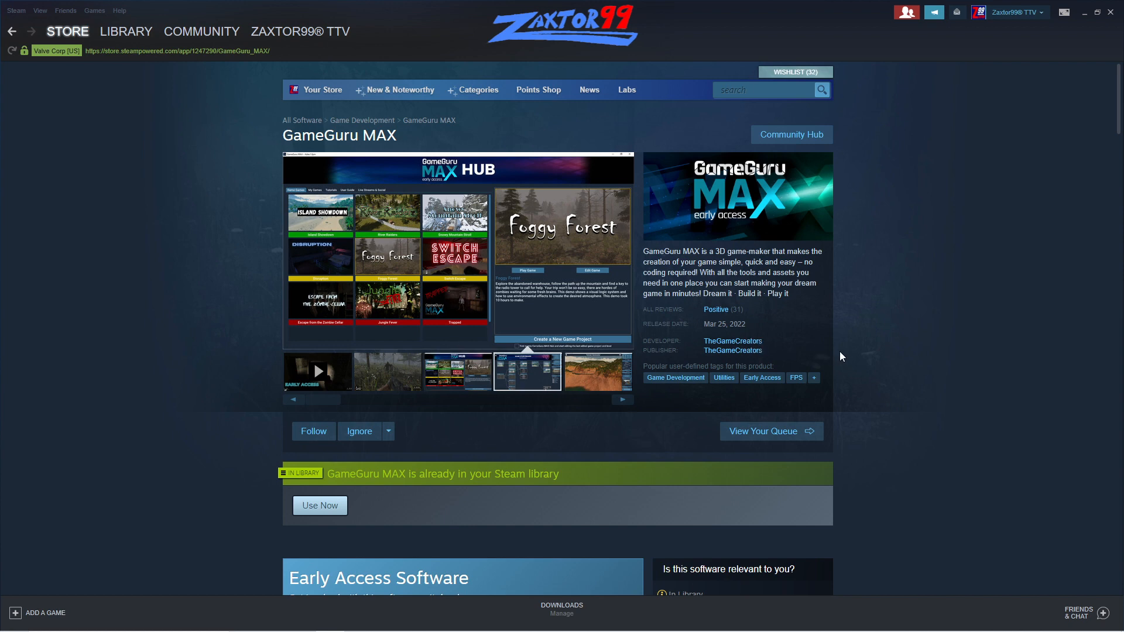
# - Look over the GameGuru MAX store page, including its screenshots and Early Access information
pyautogui.scroll(-1, 842, 355)
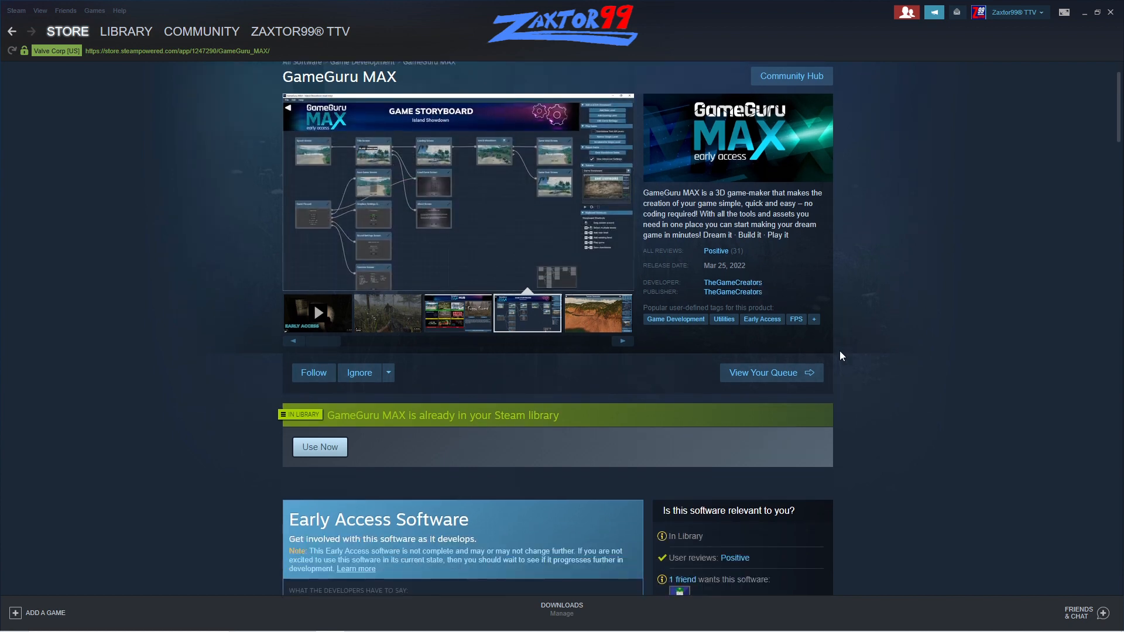
pyautogui.scroll(-2, 842, 356)
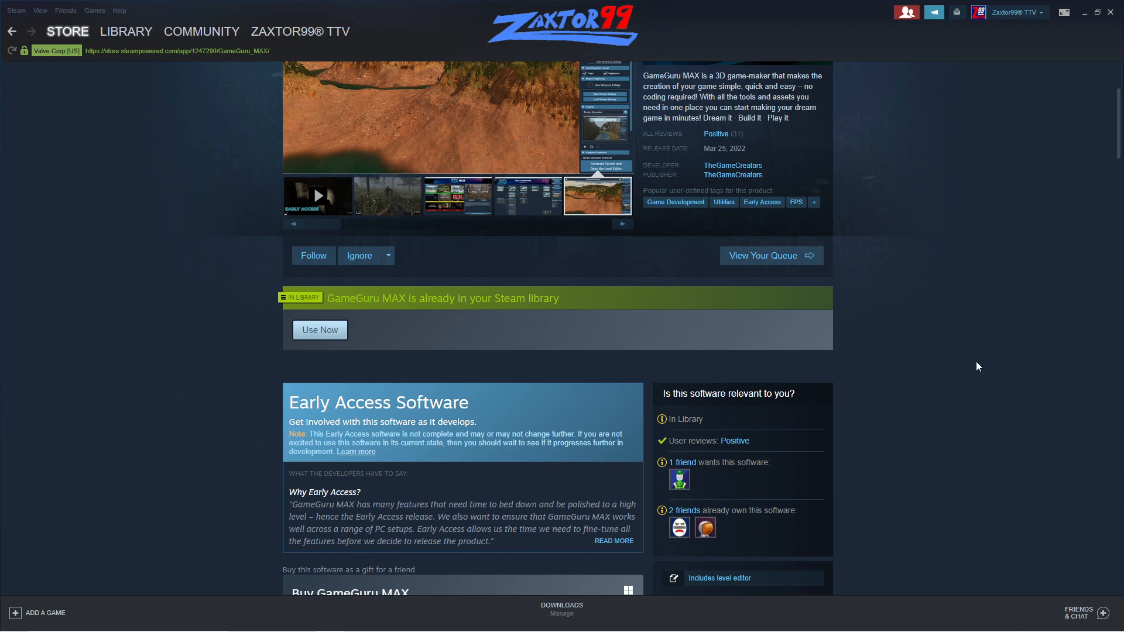
pyautogui.scroll(2, 978, 364)
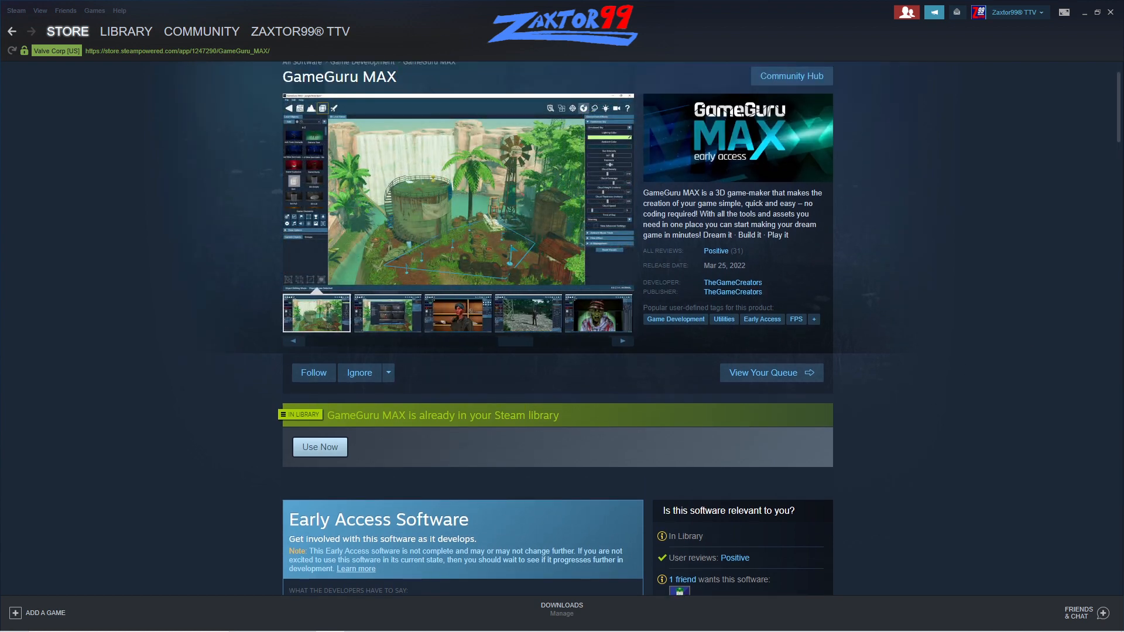
# - Switch to the browser to review the YouTube search results for earlier GameGuru MAX videos, and minimize it
pyautogui.moveTo(1123, 40); pyautogui.dragTo(735, 56)
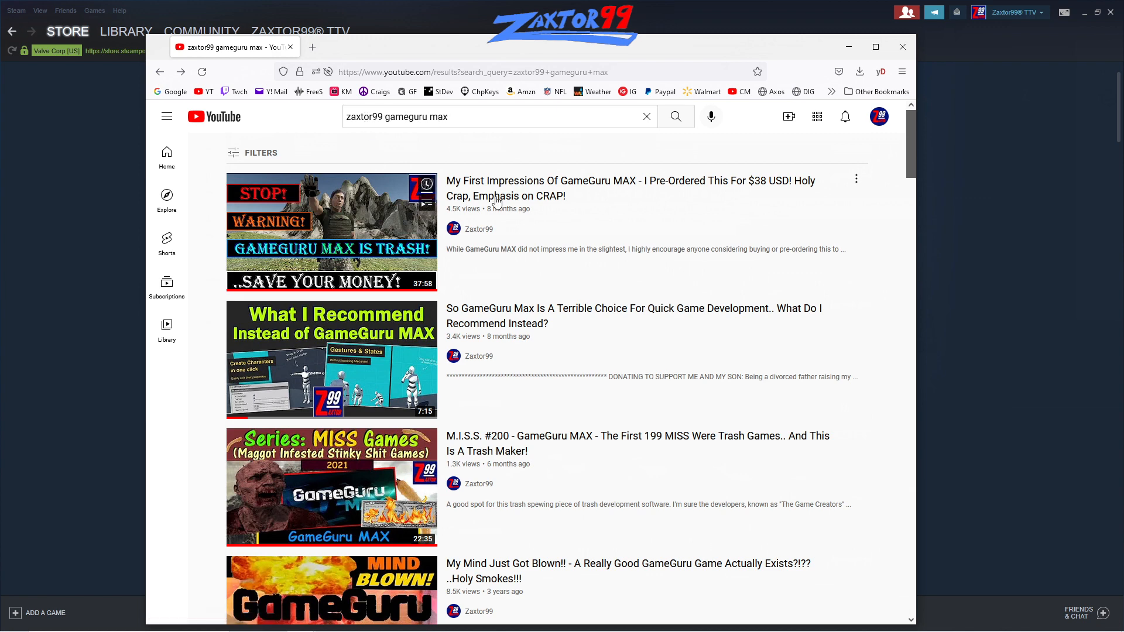
pyautogui.scroll(-1, 510, 263)
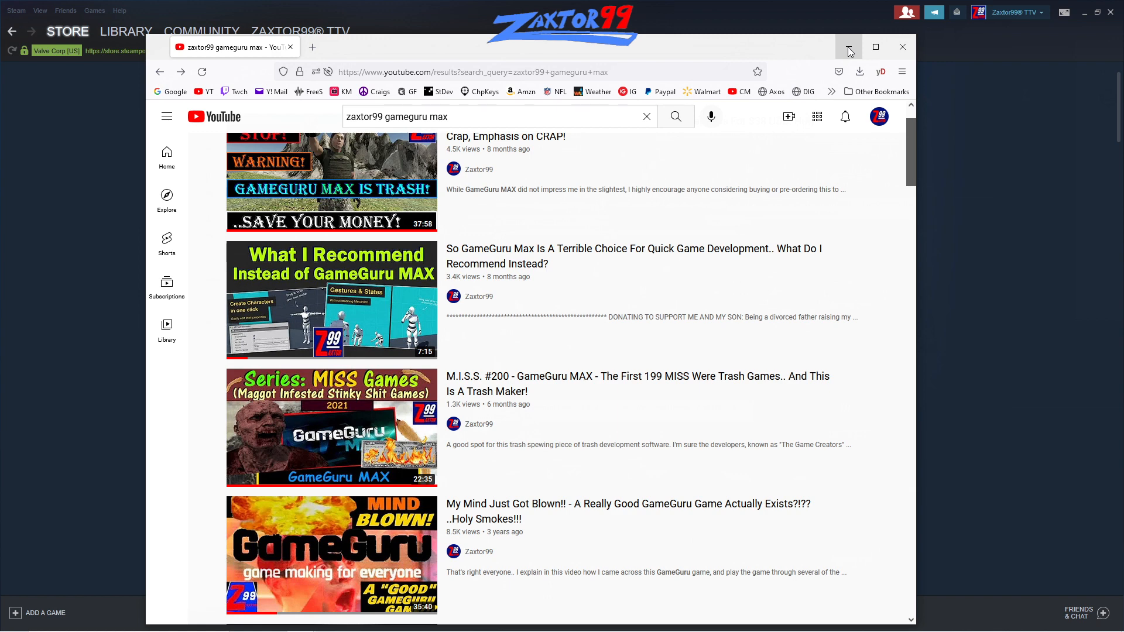
pyautogui.scroll(1, 726, 295)
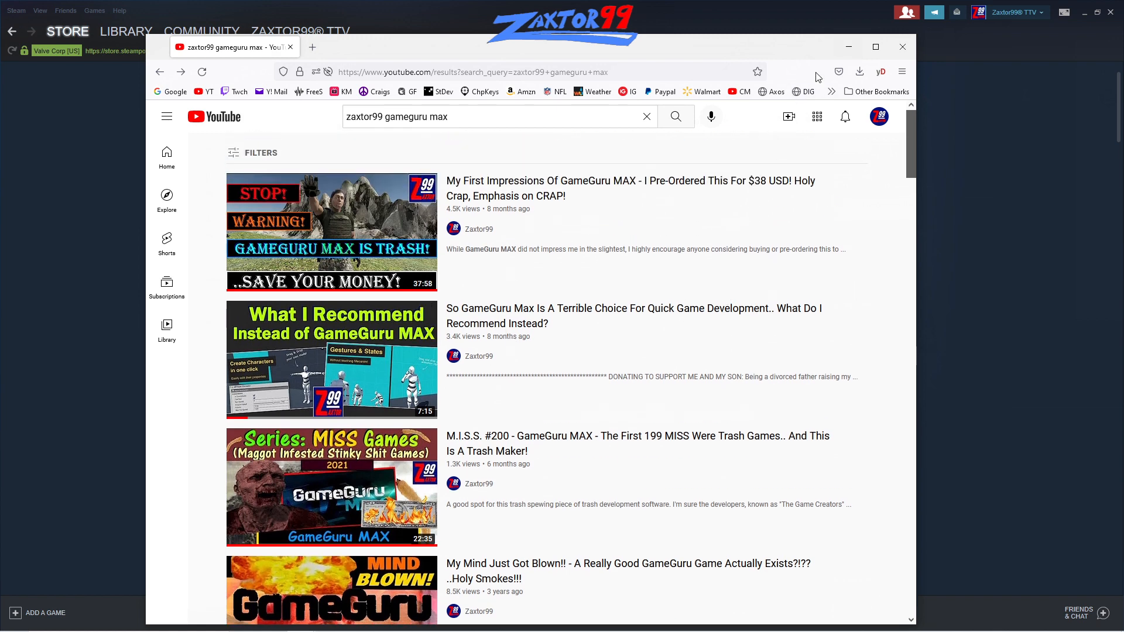
pyautogui.moveTo(400, 246)
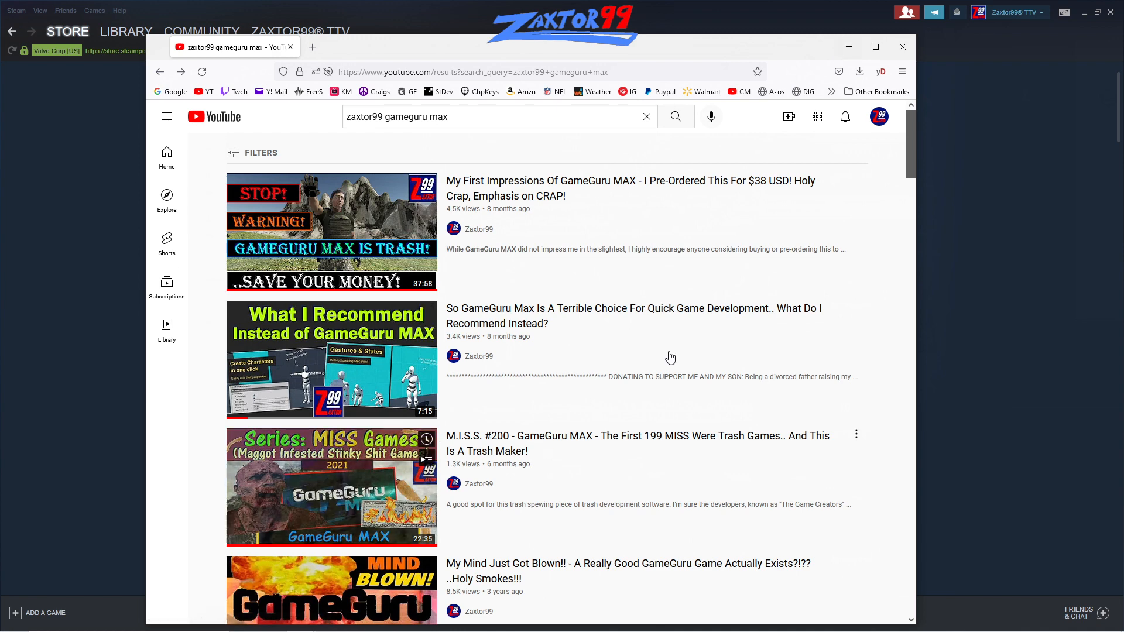
pyautogui.click(849, 47)
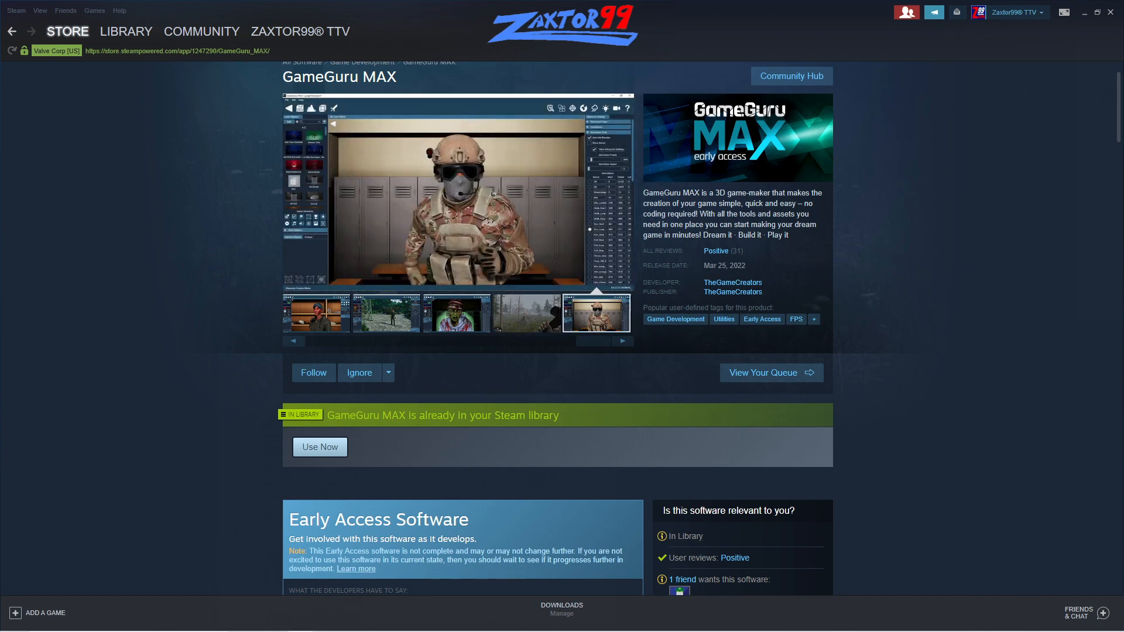
# - Read the developer's Early Access review offer in the gg promise.jpg image and close it
pyautogui.moveTo(1123, 95); pyautogui.dragTo(736, 63)
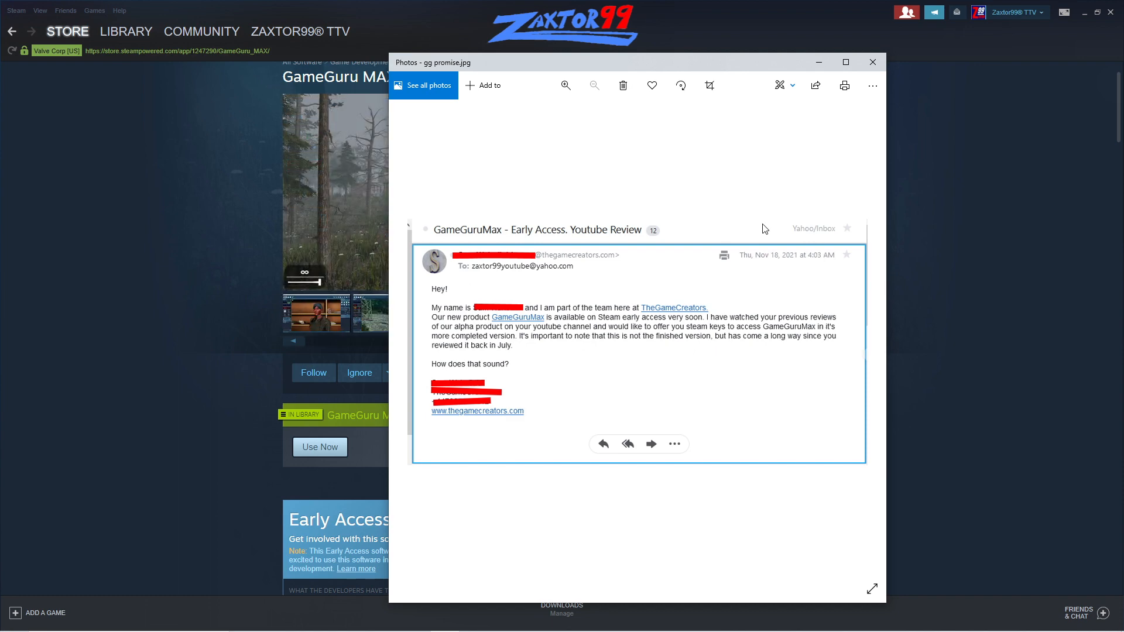
pyautogui.moveTo(733, 64); pyautogui.dragTo(589, 86)
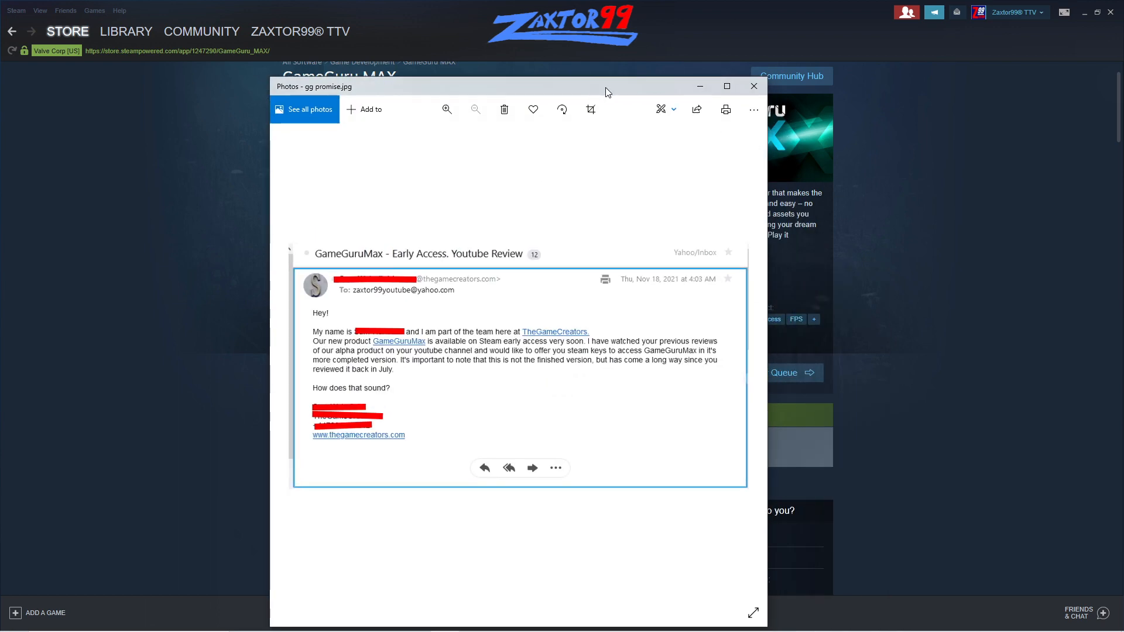
pyautogui.click(749, 88)
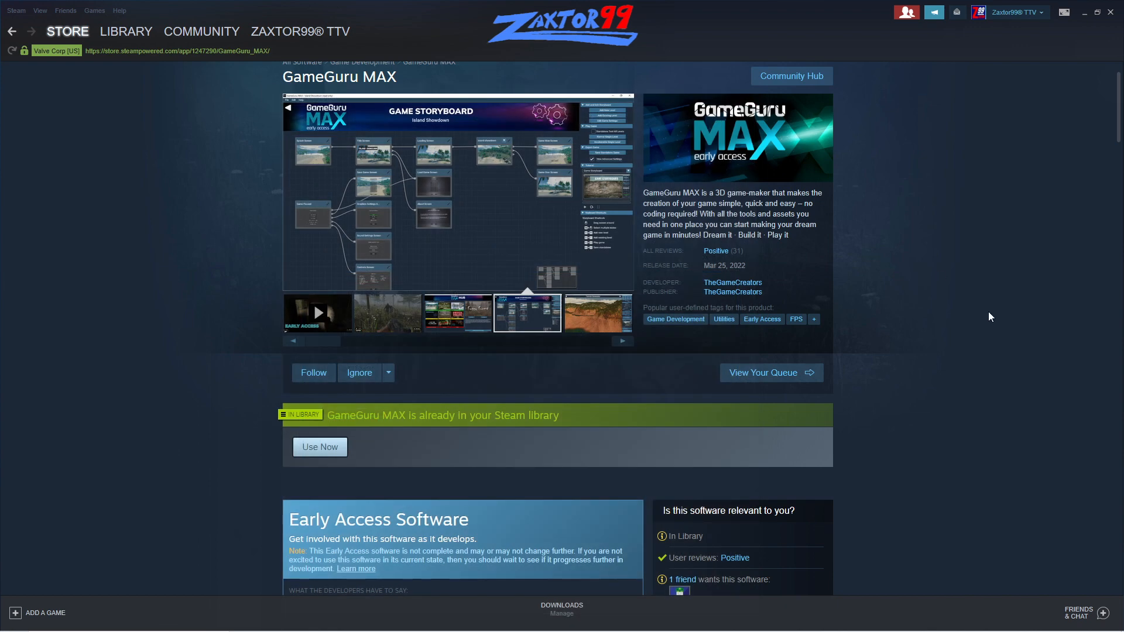
# - View TheGameCreators' software listing in the store and return to the GameGuru MAX page
pyautogui.moveTo(719, 258)
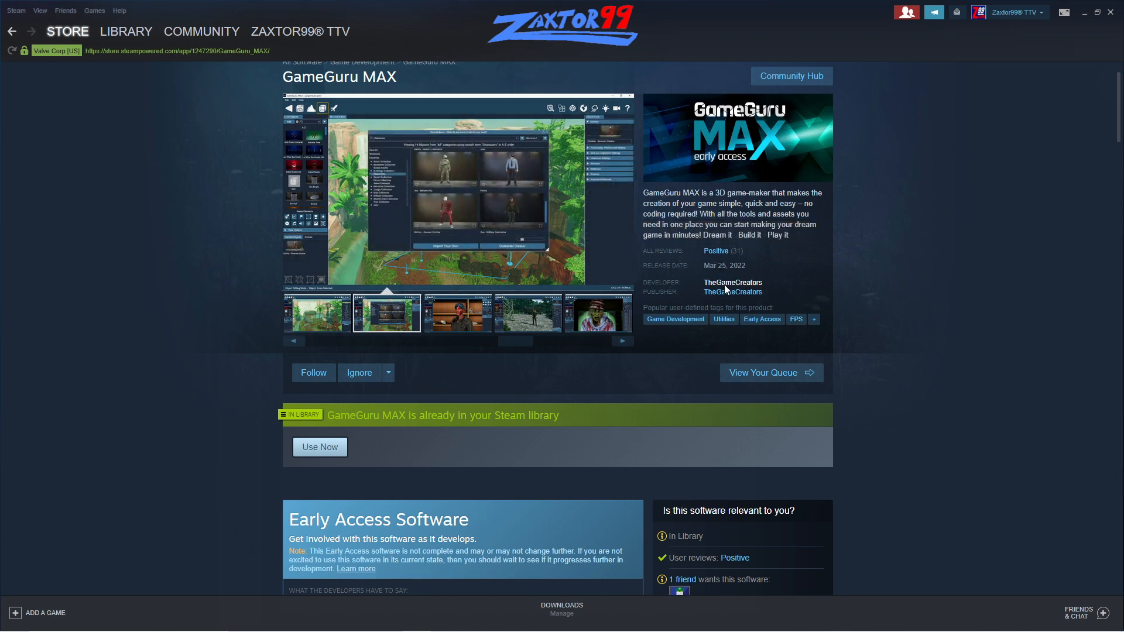
pyautogui.click(724, 283)
pyautogui.moveTo(599, 310)
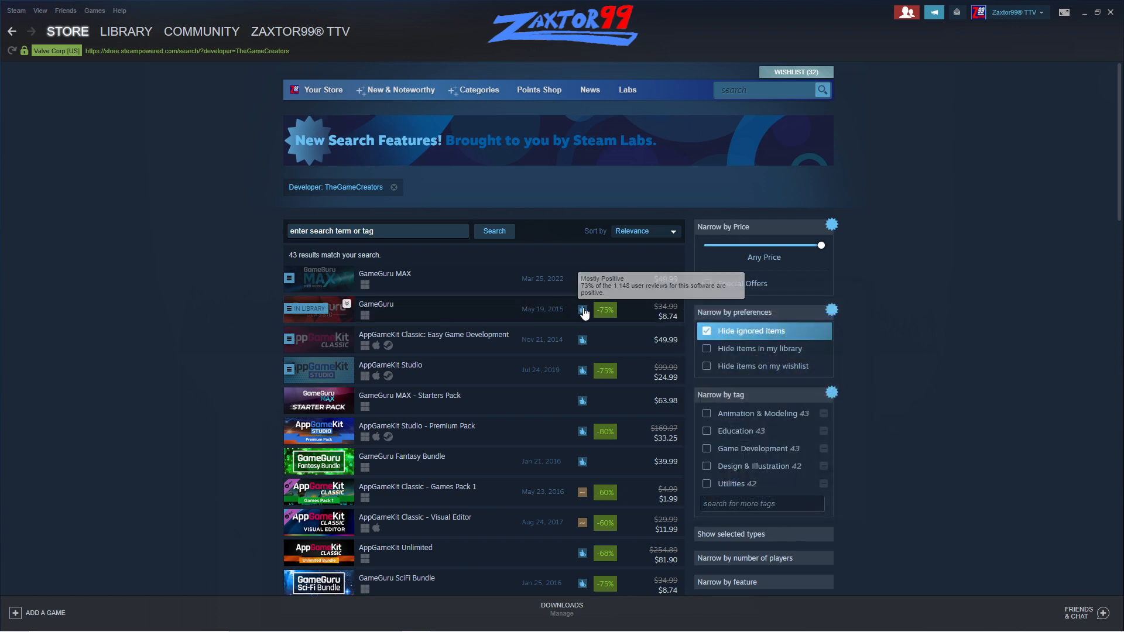
pyautogui.click(514, 282)
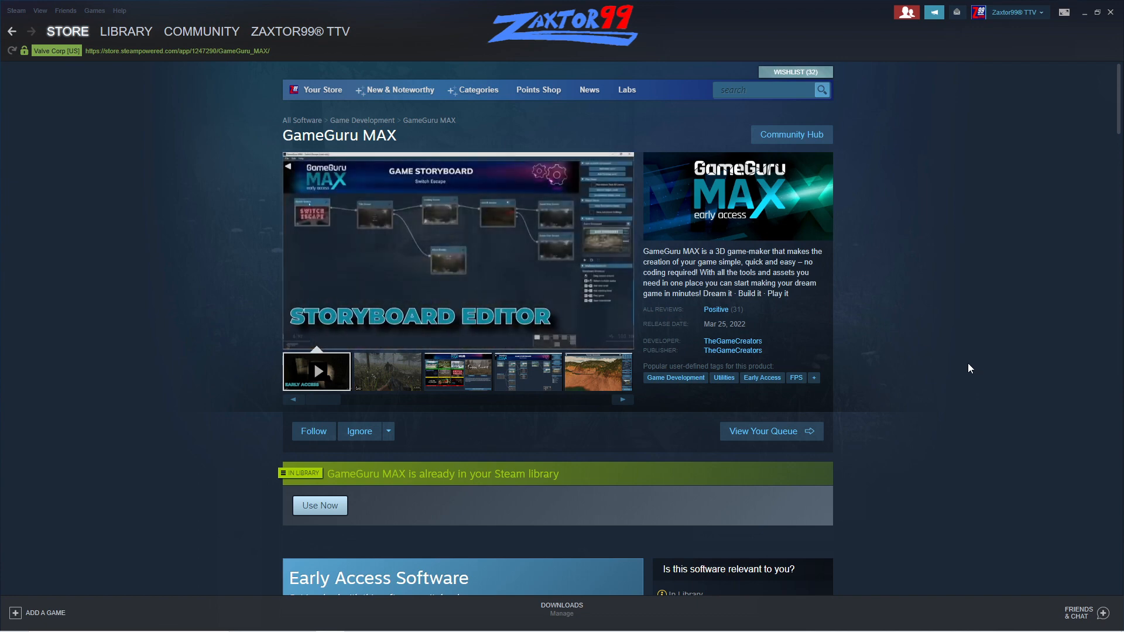
# - In GameGuru MAX, set the intro video to be hidden next time and skip it
pyautogui.moveTo(620, 321)
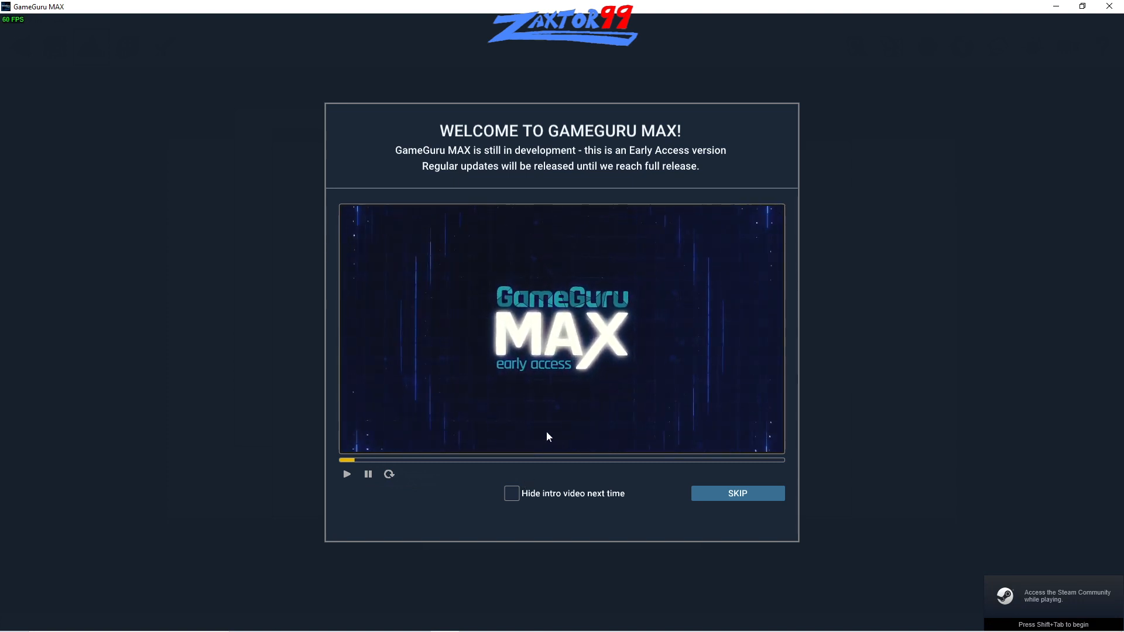
pyautogui.click(511, 494)
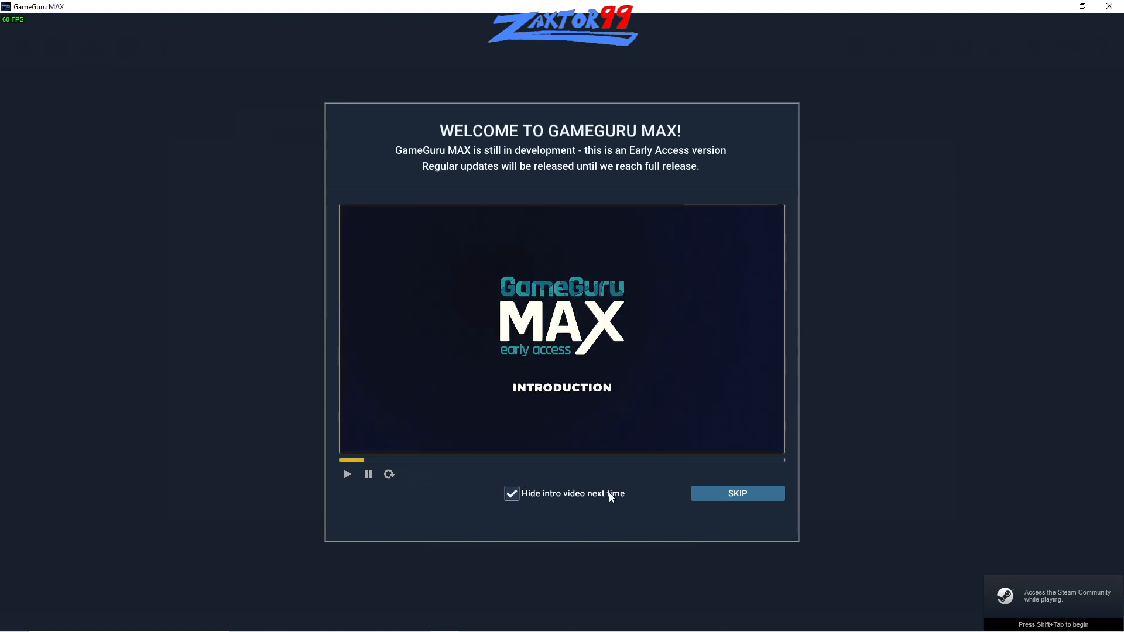
pyautogui.click(715, 497)
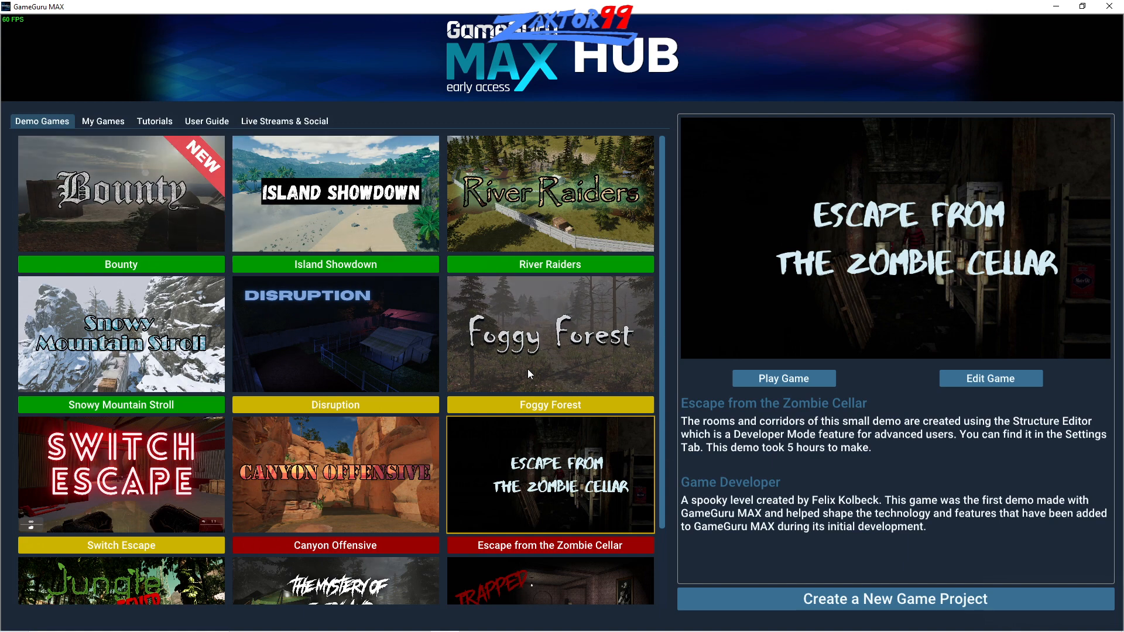
# - Create a new game project named "Max Crap" and continue past the release notes to its storyboard
pyautogui.moveTo(528, 368)
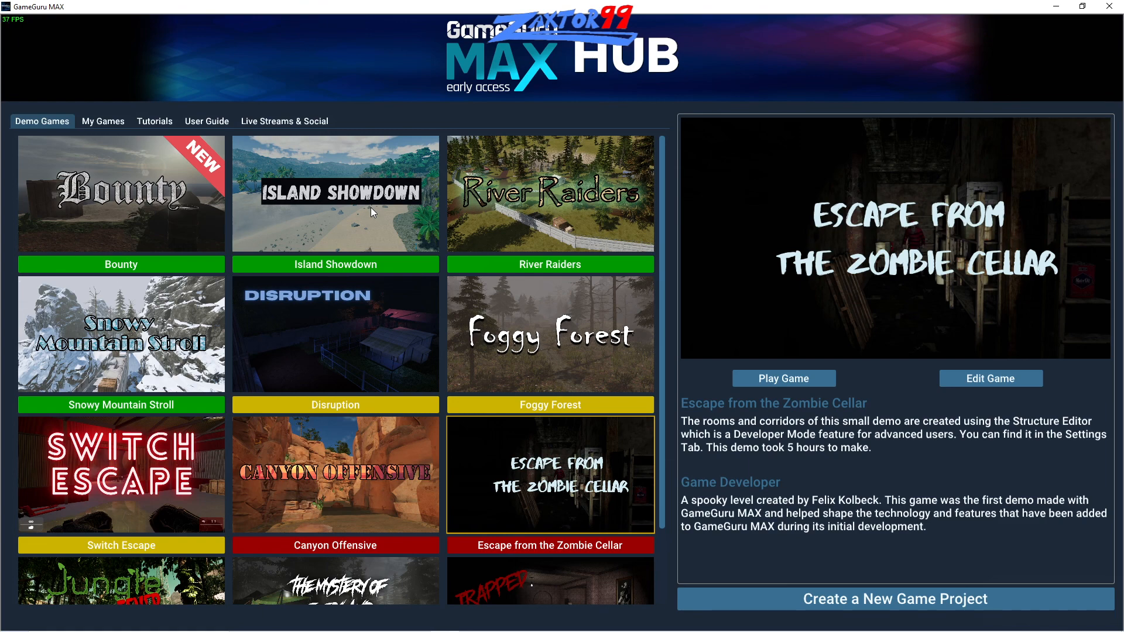
pyautogui.moveTo(370, 206)
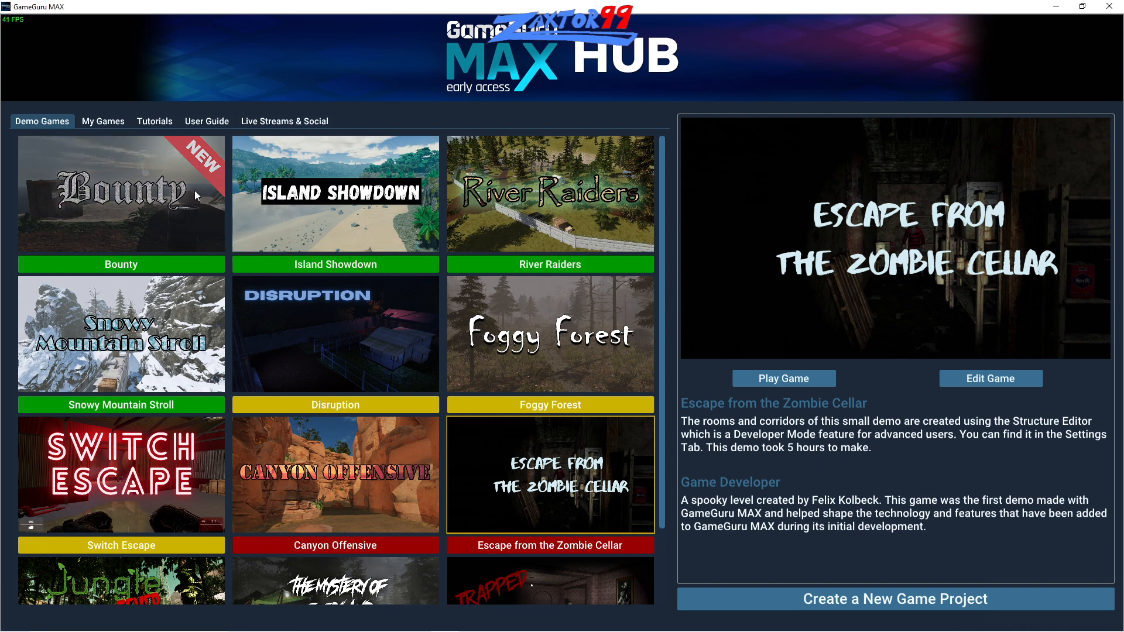
pyautogui.click(108, 127)
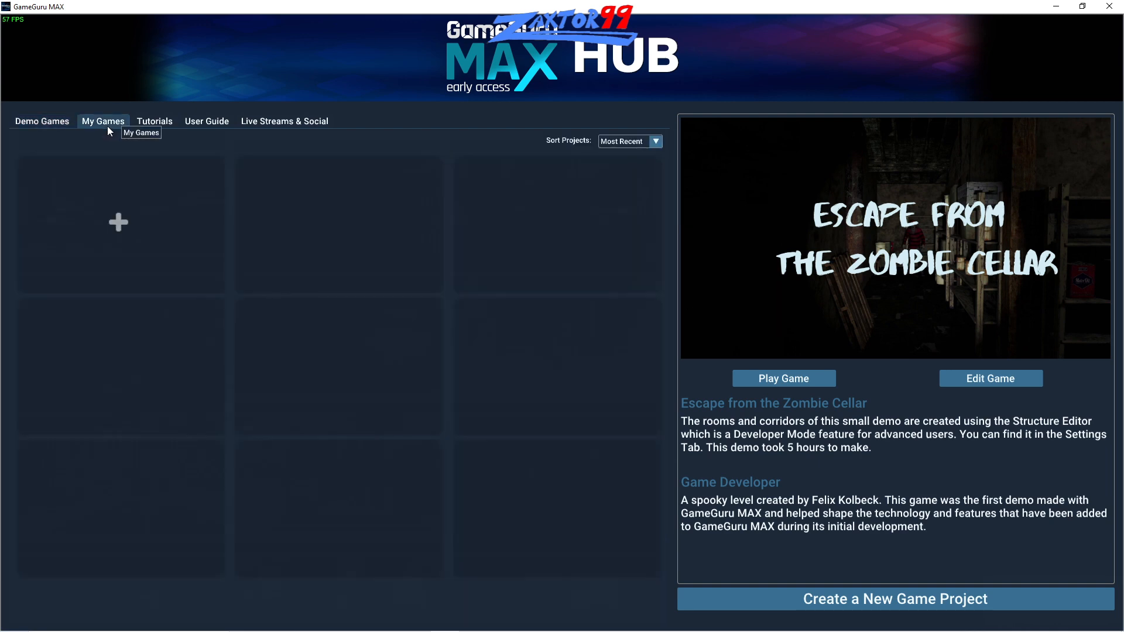
pyautogui.click(139, 217)
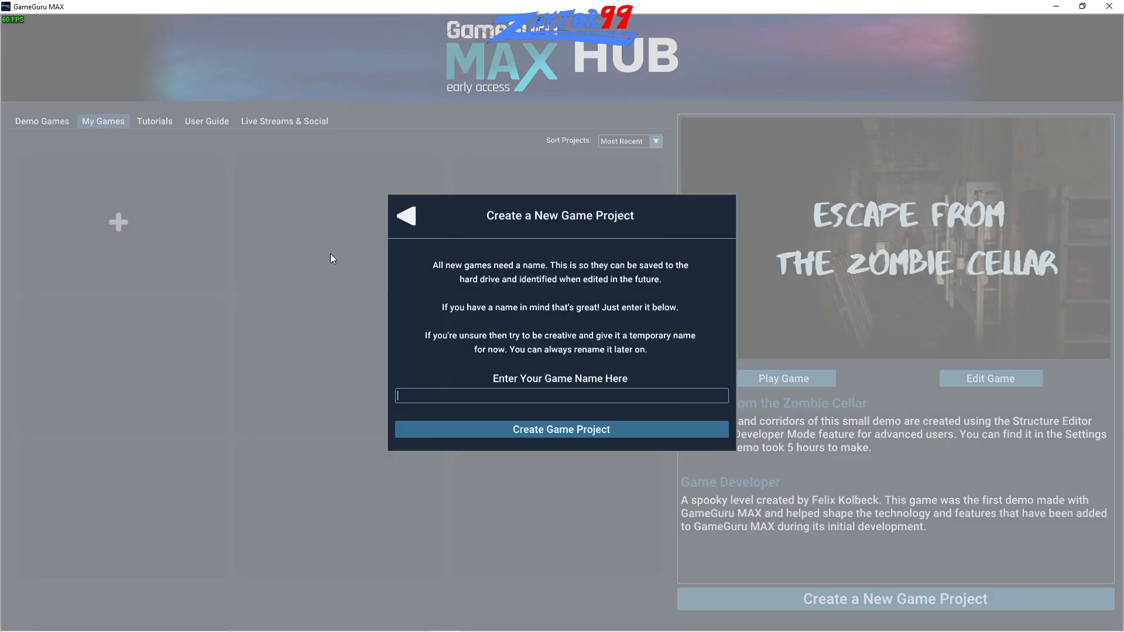
pyautogui.click(546, 397)
pyautogui.write('Max Crap')
pyautogui.click(520, 432)
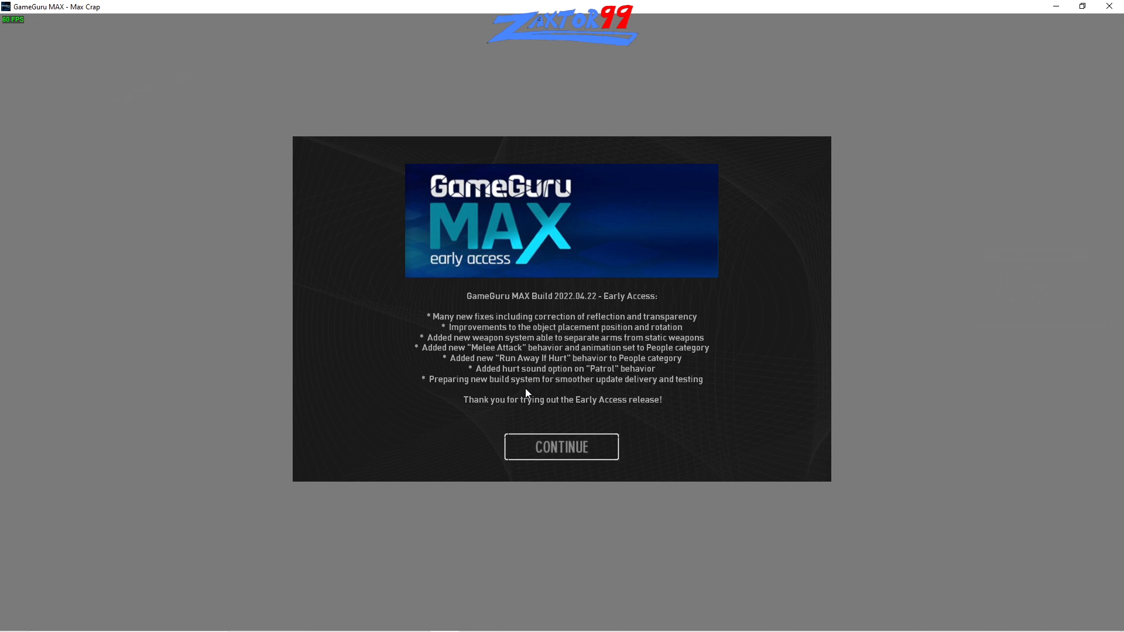
pyautogui.click(553, 446)
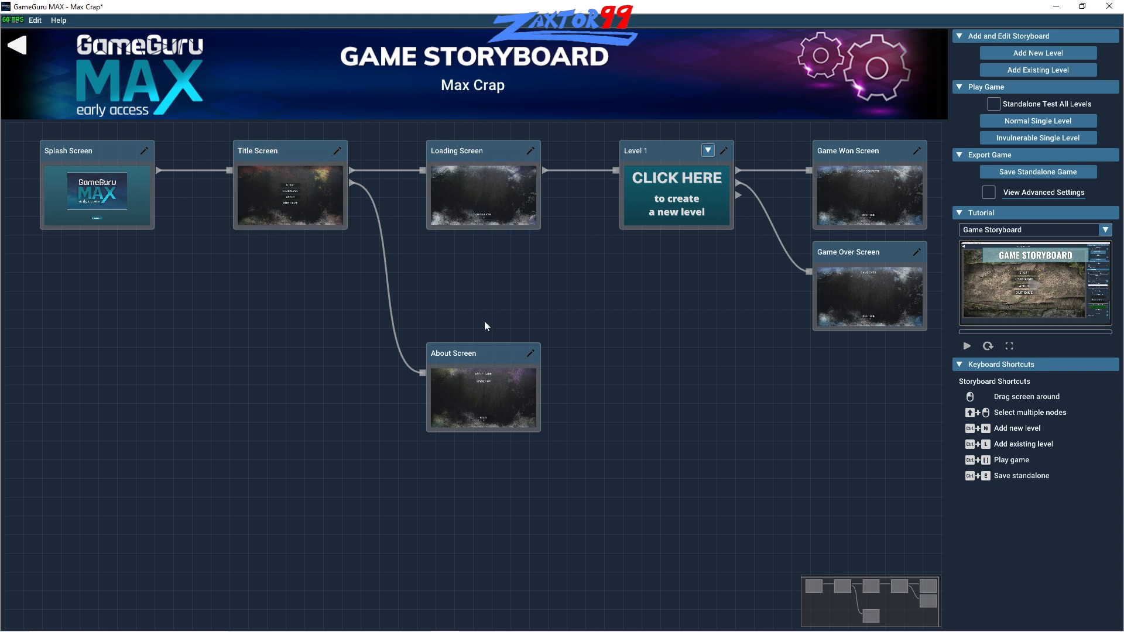
# - Rearrange the storyboard nodes, moving Level 1, About and Game Over lower and repositioning the Title, Loading and Game Won screens
pyautogui.click(323, 206)
pyautogui.moveTo(311, 146); pyautogui.dragTo(329, 163)
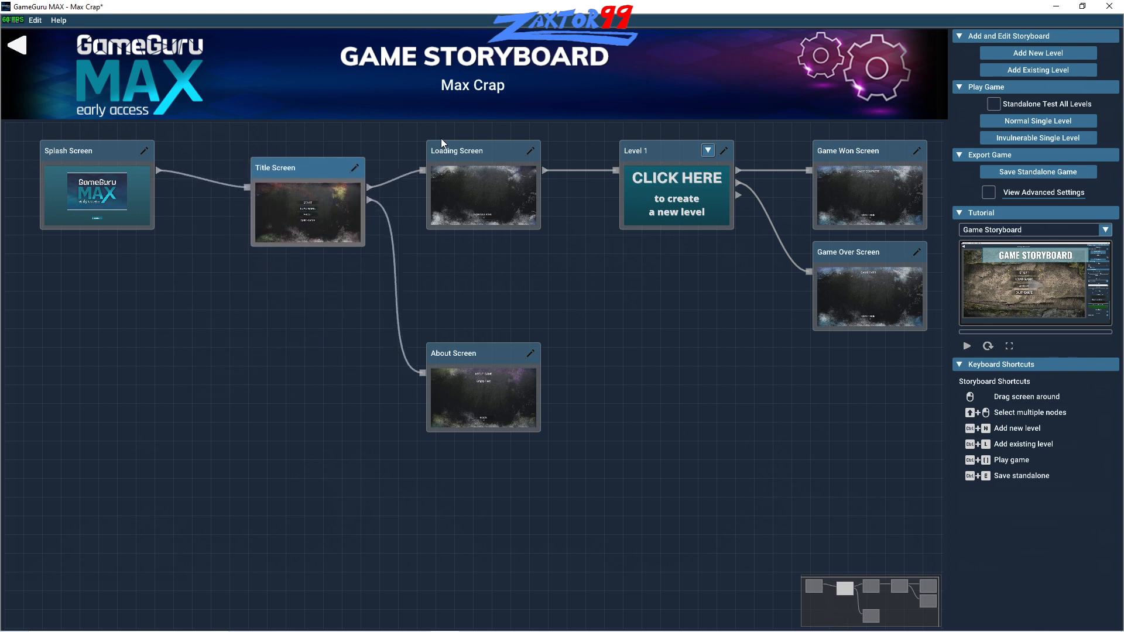
pyautogui.moveTo(479, 153); pyautogui.dragTo(510, 177)
pyautogui.moveTo(486, 353); pyautogui.dragTo(511, 416)
pyautogui.moveTo(653, 157); pyautogui.dragTo(660, 255)
pyautogui.moveTo(539, 188); pyautogui.dragTo(519, 170)
pyautogui.moveTo(836, 143); pyautogui.dragTo(824, 132)
pyautogui.moveTo(862, 244); pyautogui.dragTo(850, 376)
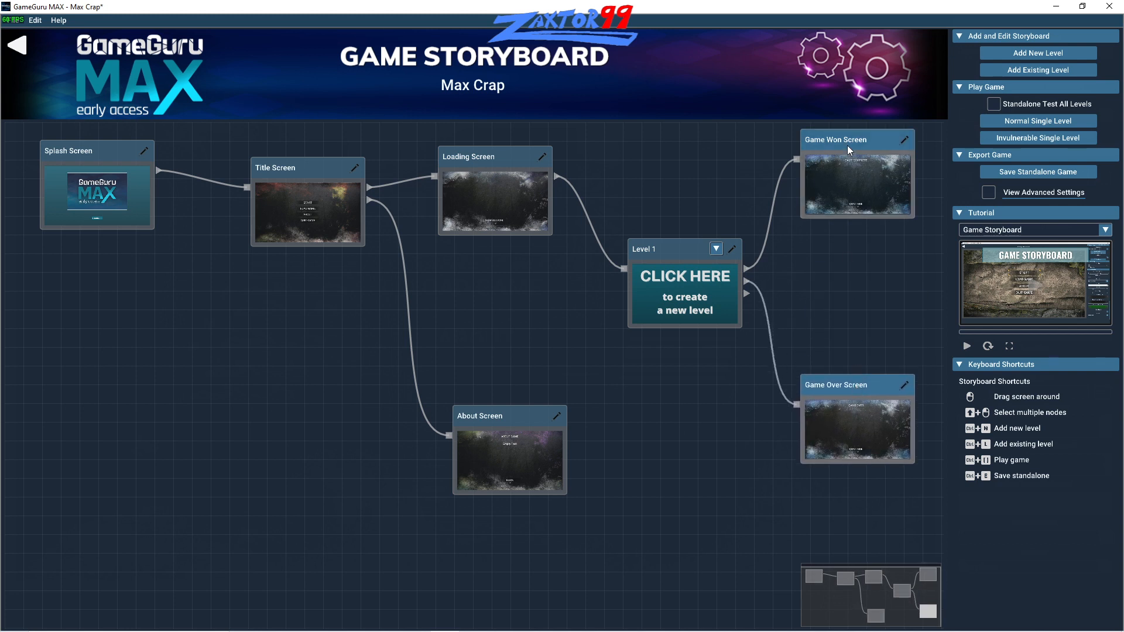
pyautogui.moveTo(849, 144); pyautogui.dragTo(860, 184)
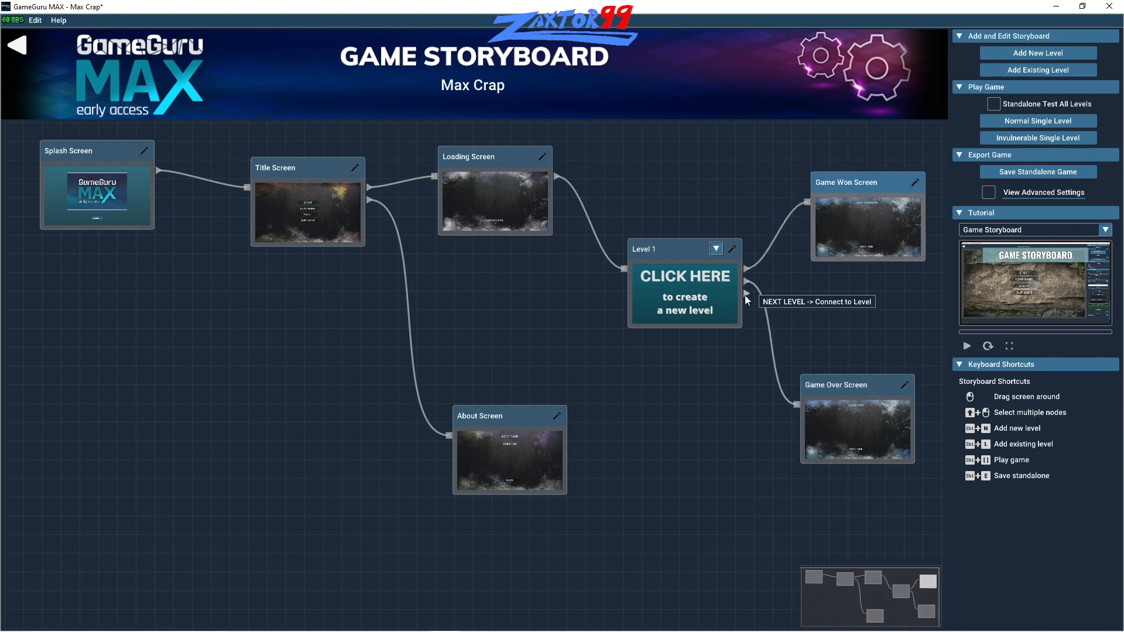
pyautogui.moveTo(672, 228); pyautogui.dragTo(648, 284)
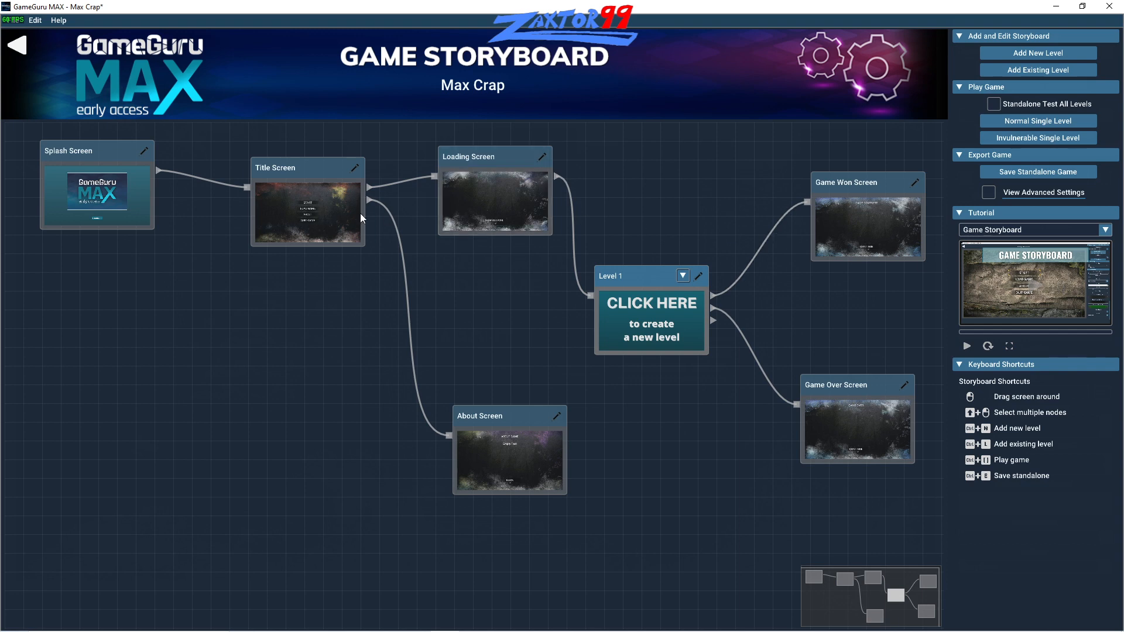
# - Start creating the terrain for Level 1 and look around the rainforest landscape
pyautogui.click(659, 307)
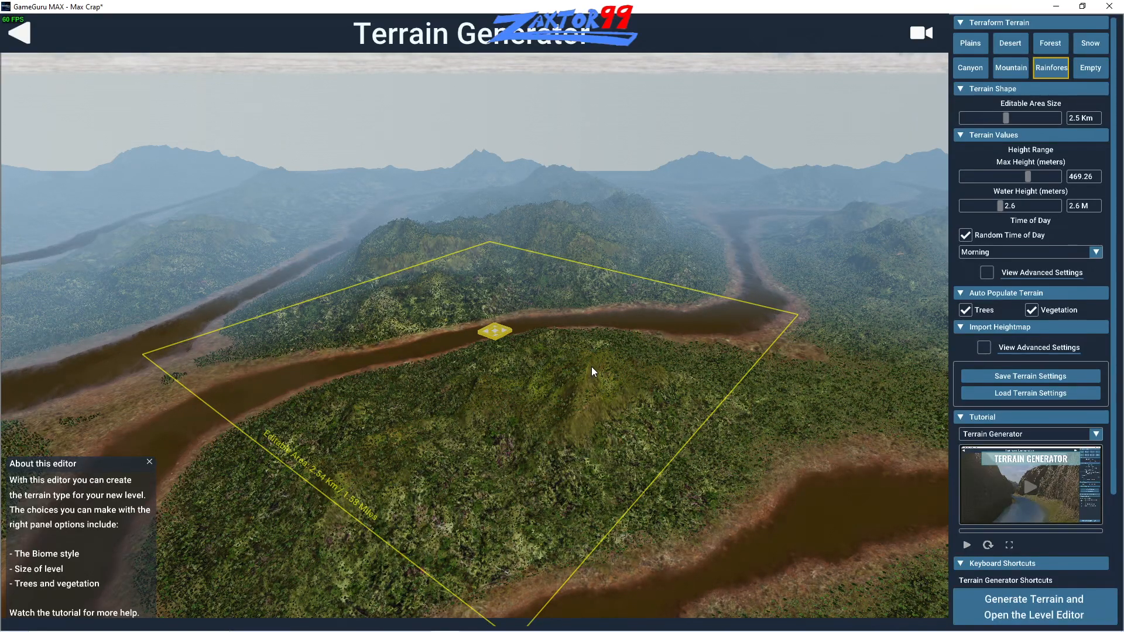
pyautogui.moveTo(591, 366); pyautogui.dragTo(1055, 388, button='right')
pyautogui.moveTo(732, 390); pyautogui.dragTo(2, 404, button='right')
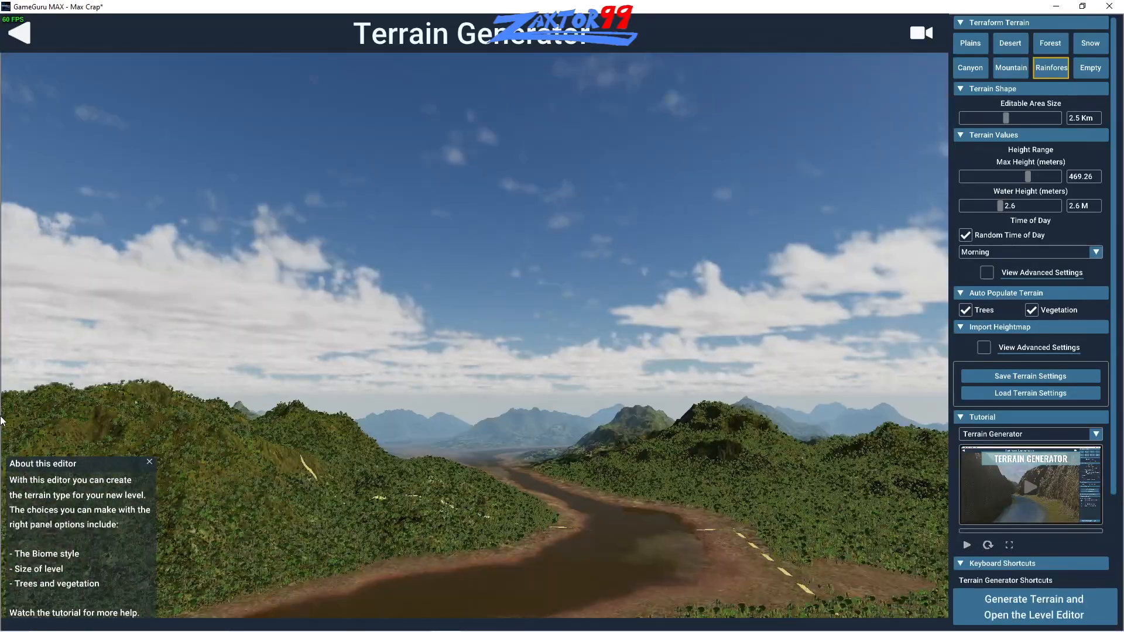
pyautogui.moveTo(412, 231); pyautogui.dragTo(259, 329, button='right')
pyautogui.press('w')
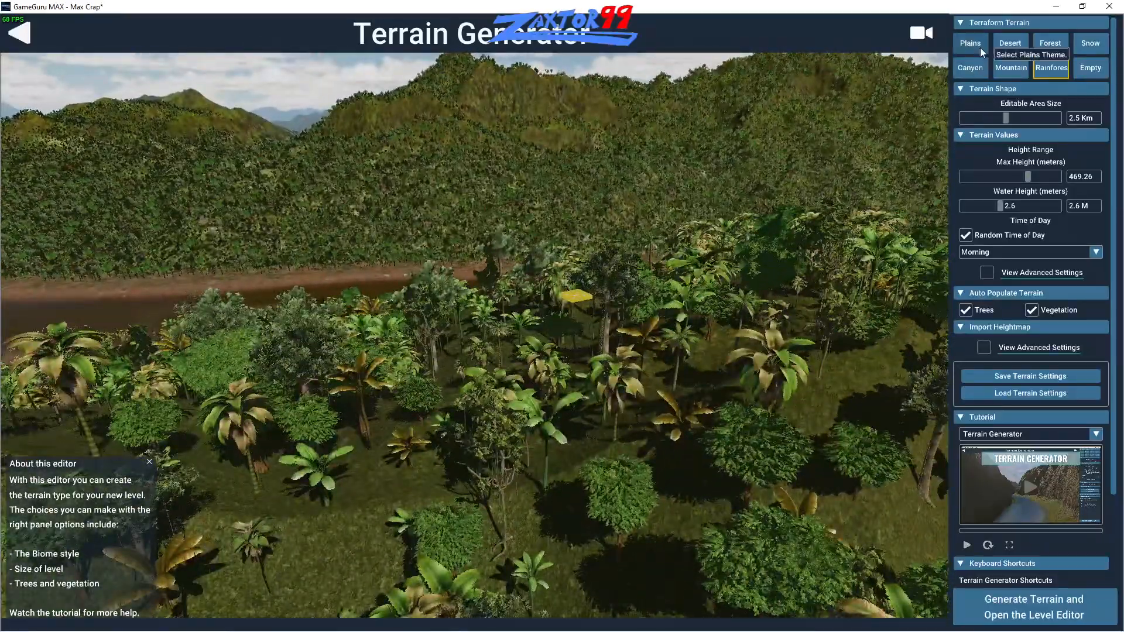
# - Apply the Desert terrain theme and explore the landscape from several directions
pyautogui.click(1009, 47)
pyautogui.moveTo(718, 245)
pyautogui.mouseDown(button='right')
pyautogui.moveTo(469, 236)
pyautogui.moveTo(803, 237)
pyautogui.mouseUp(button='right')
pyautogui.press('a')
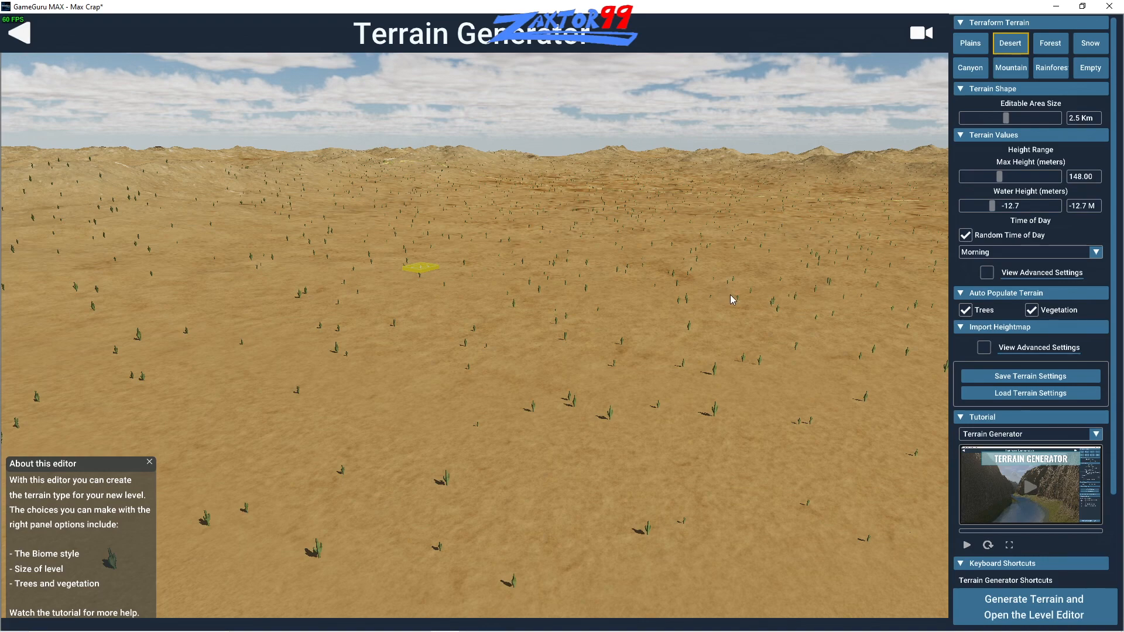
pyautogui.moveTo(732, 293)
pyautogui.mouseDown(button='right')
pyautogui.moveTo(696, 302)
pyautogui.moveTo(406, 293)
pyautogui.moveTo(500, 301)
pyautogui.moveTo(577, 283)
pyautogui.moveTo(541, 173)
pyautogui.mouseUp(button='right')
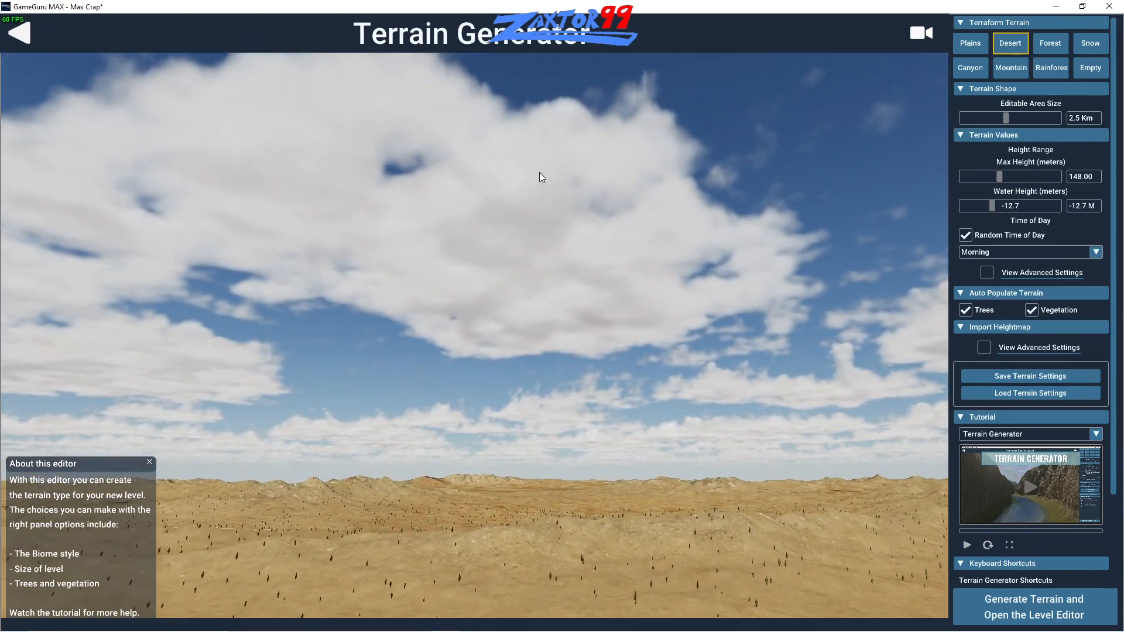
pyautogui.moveTo(539, 172); pyautogui.dragTo(568, 224, button='right')
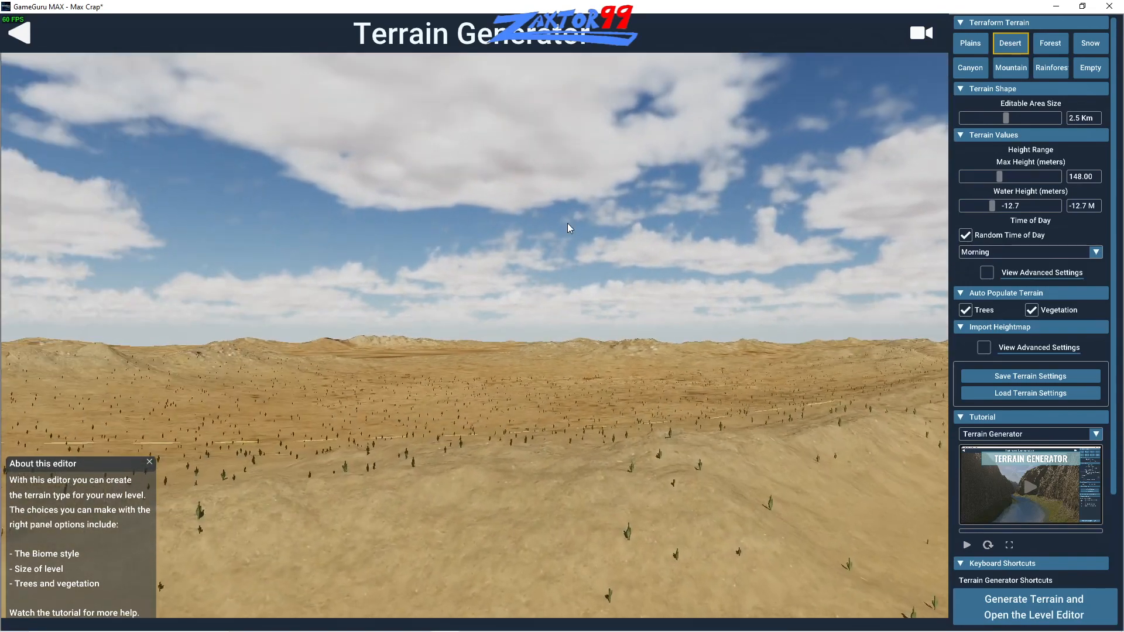
pyautogui.moveTo(567, 223); pyautogui.dragTo(883, 237, button='right')
pyautogui.moveTo(626, 262)
pyautogui.mouseDown(button='right')
pyautogui.moveTo(591, 264)
pyautogui.moveTo(733, 288)
pyautogui.moveTo(782, 283)
pyautogui.mouseUp(button='right')
pyautogui.press('w')
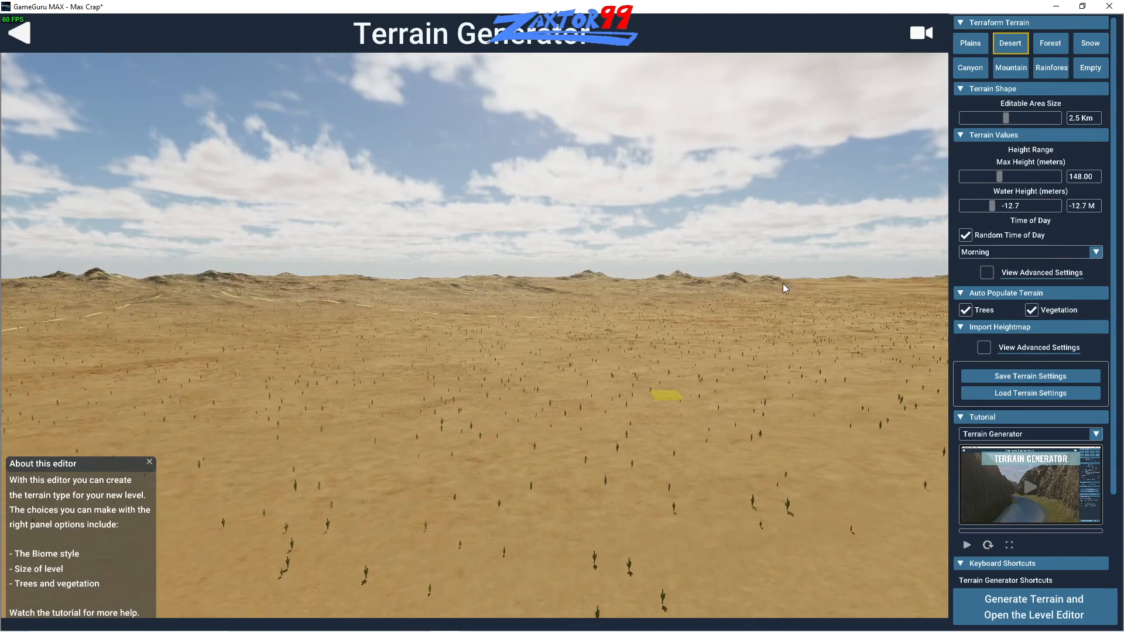
pyautogui.moveTo(784, 289)
pyautogui.mouseDown(button='right')
pyautogui.moveTo(912, 275)
pyautogui.moveTo(718, 261)
pyautogui.moveTo(782, 240)
pyautogui.moveTo(860, 252)
pyautogui.moveTo(599, 343)
pyautogui.moveTo(261, 344)
pyautogui.moveTo(124, 314)
pyautogui.moveTo(156, 303)
pyautogui.moveTo(157, 272)
pyautogui.mouseUp(button='right')
pyautogui.press('w')
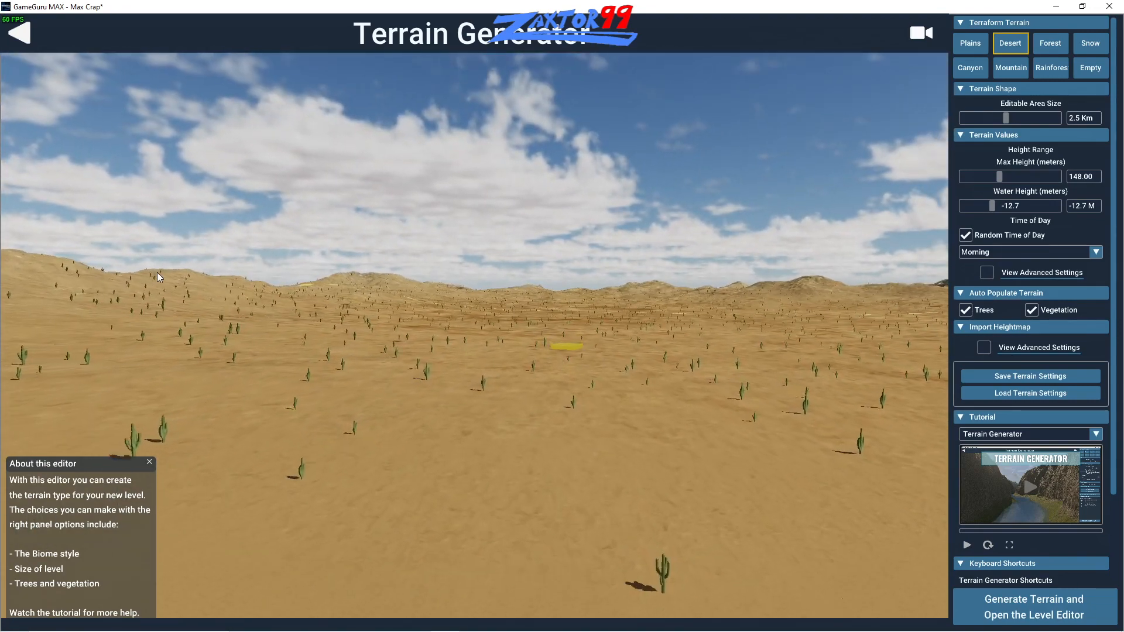
# - Examine the desert terrain from ground level, from above and towards the horizon
pyautogui.press('w')
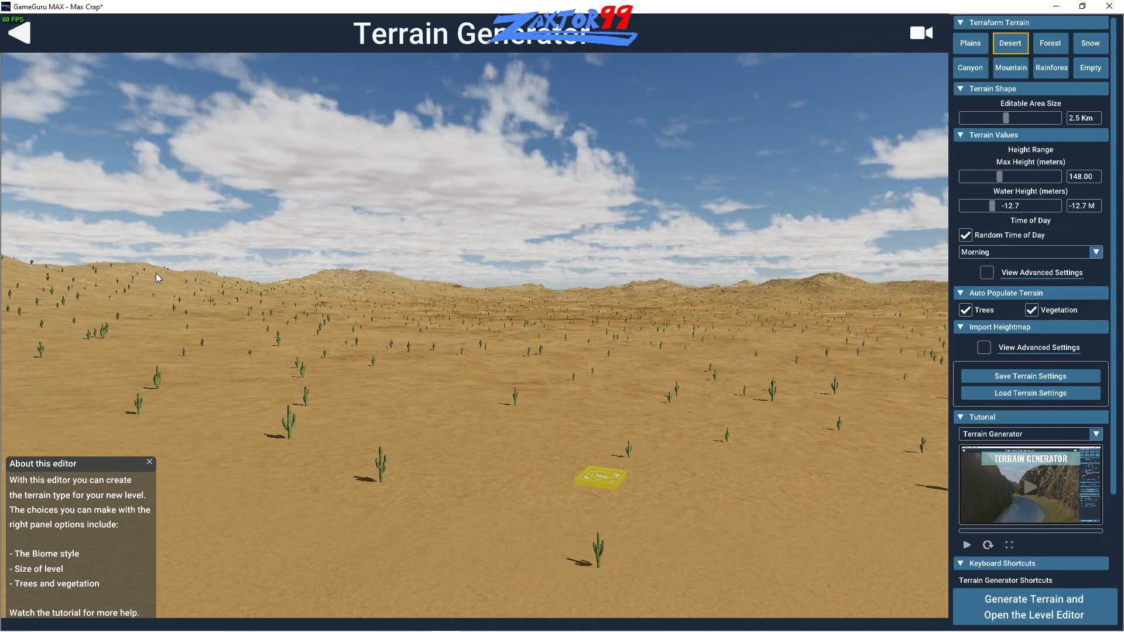
pyautogui.moveTo(143, 304)
pyautogui.mouseDown(button='right')
pyautogui.moveTo(507, 351)
pyautogui.moveTo(410, 351)
pyautogui.moveTo(175, 308)
pyautogui.moveTo(441, 360)
pyautogui.mouseUp(button='right')
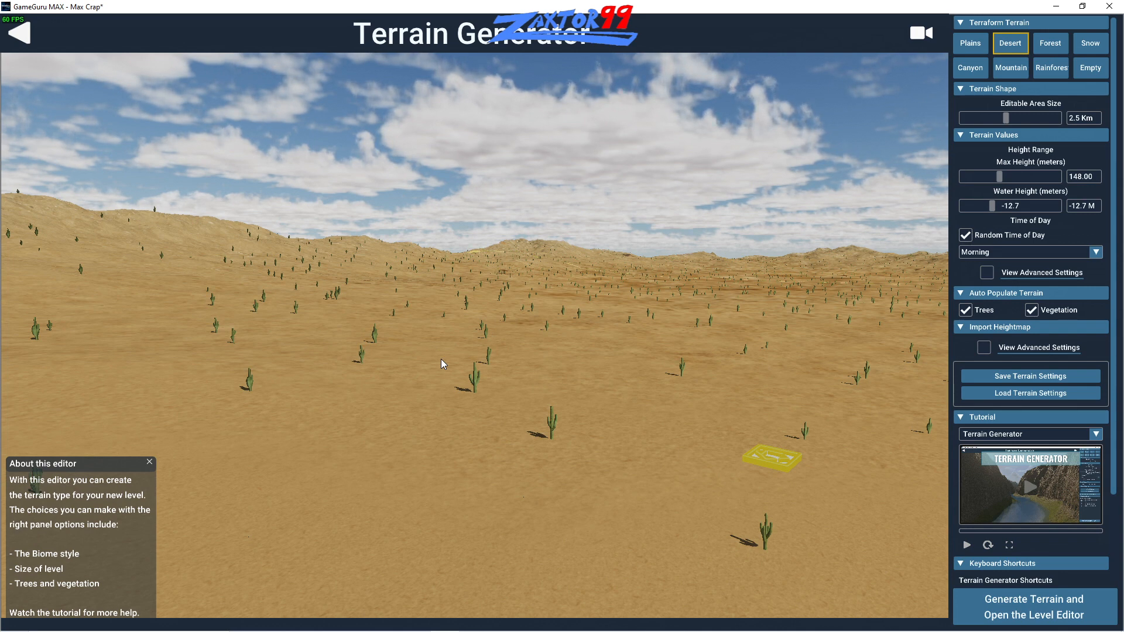
pyautogui.moveTo(441, 359)
pyautogui.mouseDown(button='right')
pyautogui.moveTo(550, 369)
pyautogui.moveTo(365, 372)
pyautogui.moveTo(428, 268)
pyautogui.moveTo(432, 195)
pyautogui.moveTo(416, 269)
pyautogui.moveTo(350, 407)
pyautogui.moveTo(494, 444)
pyautogui.moveTo(782, 484)
pyautogui.moveTo(817, 470)
pyautogui.moveTo(586, 410)
pyautogui.moveTo(398, 441)
pyautogui.moveTo(668, 442)
pyautogui.moveTo(399, 412)
pyautogui.moveTo(284, 420)
pyautogui.moveTo(182, 496)
pyautogui.moveTo(192, 487)
pyautogui.mouseUp(button='right')
pyautogui.press('w')
pyautogui.press('s')
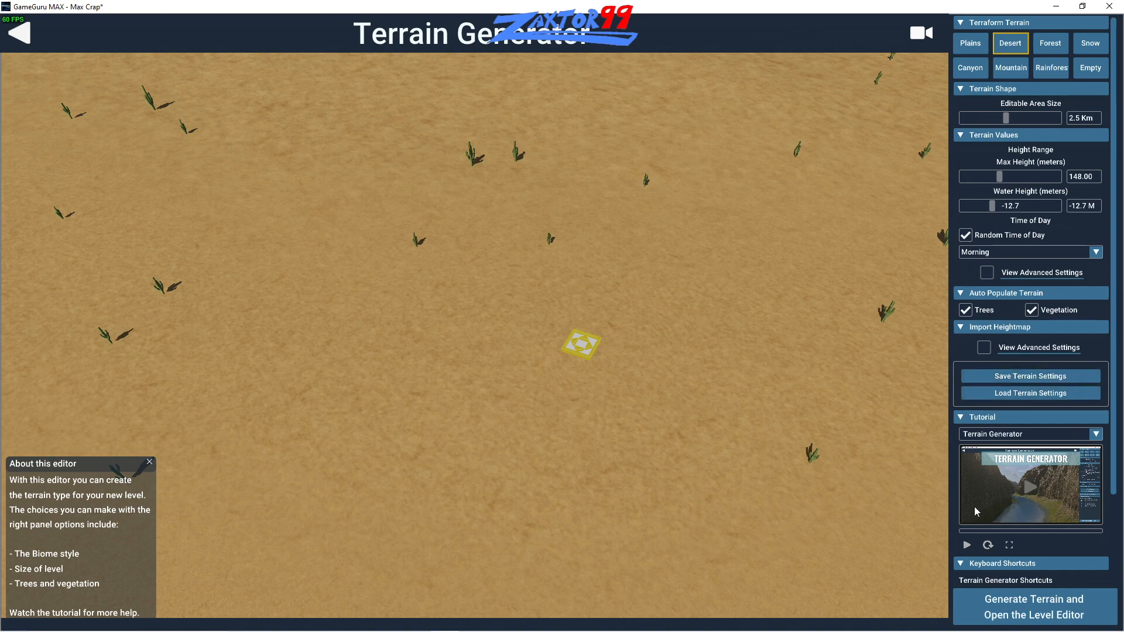
pyautogui.moveTo(890, 438); pyautogui.dragTo(451, 300, button='right')
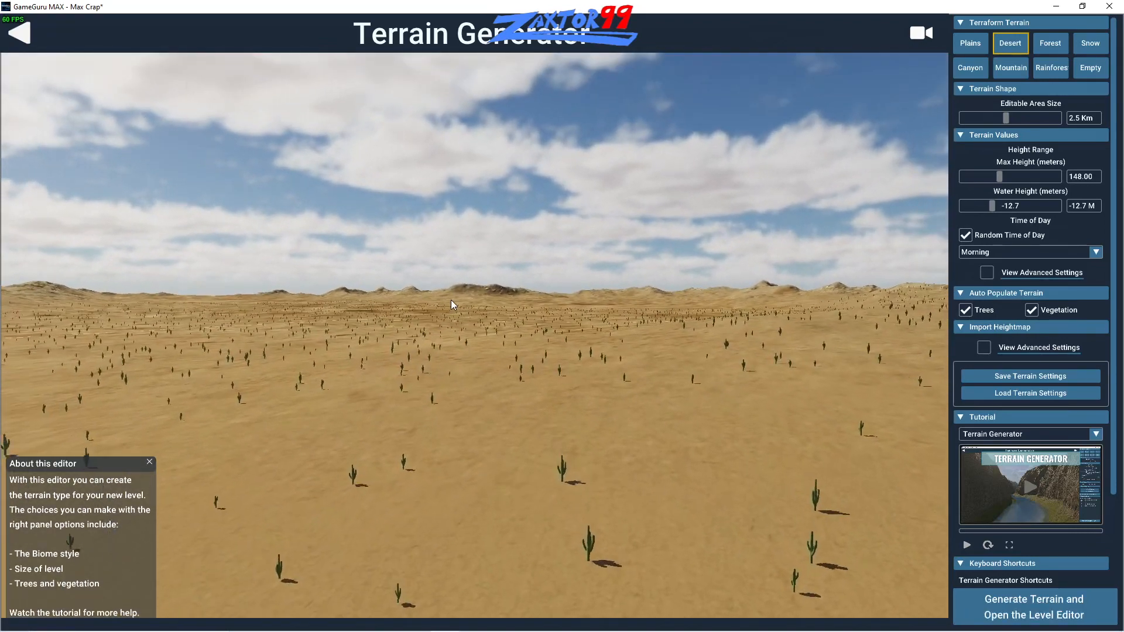
pyautogui.press('w')
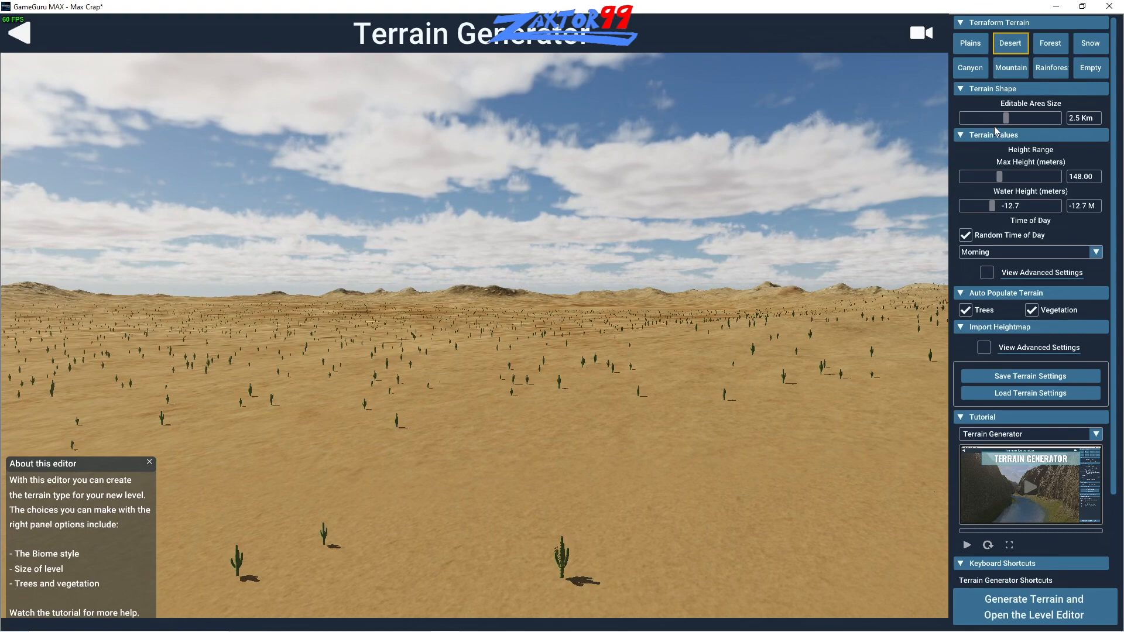
# - Set the terrain's editable area size to 1.9 km, max height to 231.82 m and water height to 2.0 m
pyautogui.moveTo(1007, 119)
pyautogui.mouseDown()
pyautogui.moveTo(1071, 122)
pyautogui.moveTo(996, 117)
pyautogui.mouseUp()
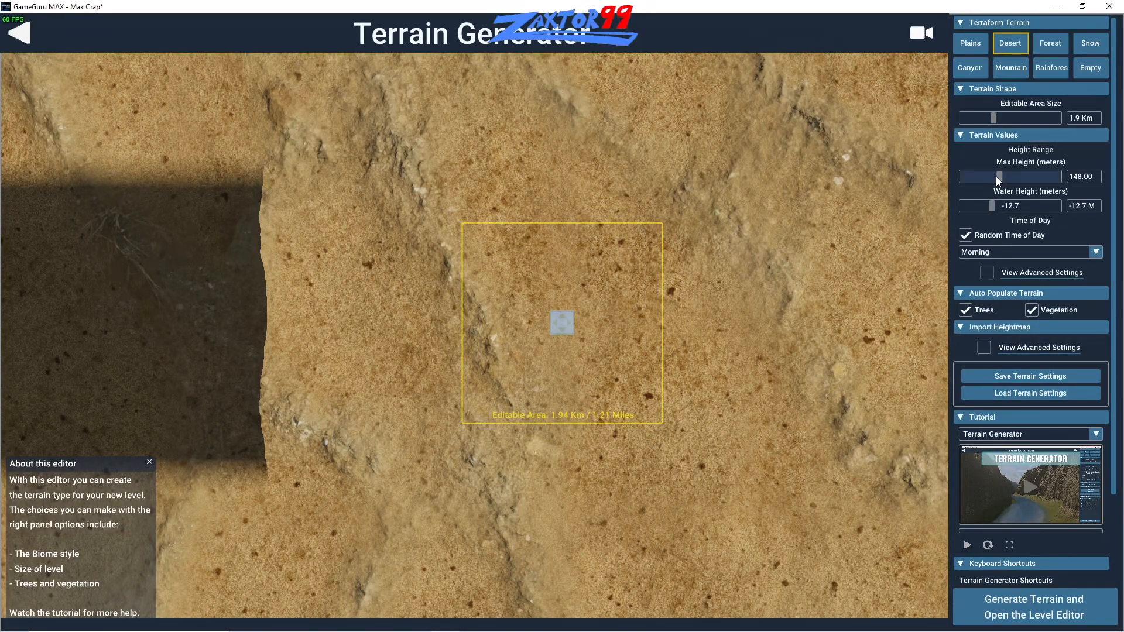
pyautogui.moveTo(1002, 178)
pyautogui.mouseDown()
pyautogui.moveTo(1042, 186)
pyautogui.moveTo(1010, 180)
pyautogui.mouseUp()
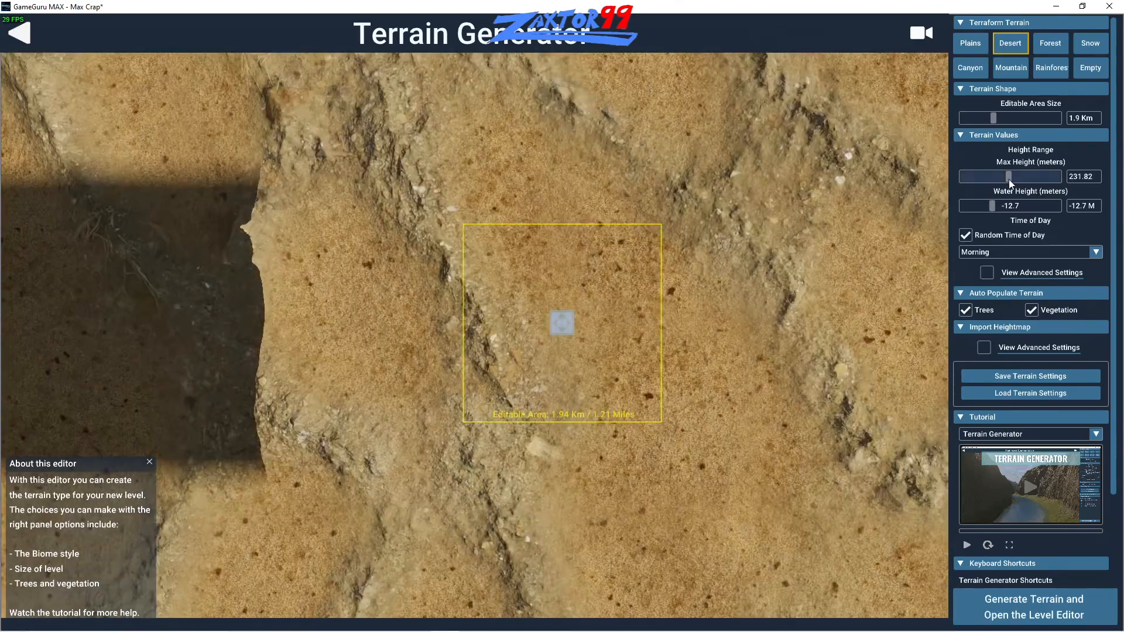
pyautogui.moveTo(843, 227); pyautogui.dragTo(501, 223, button='right')
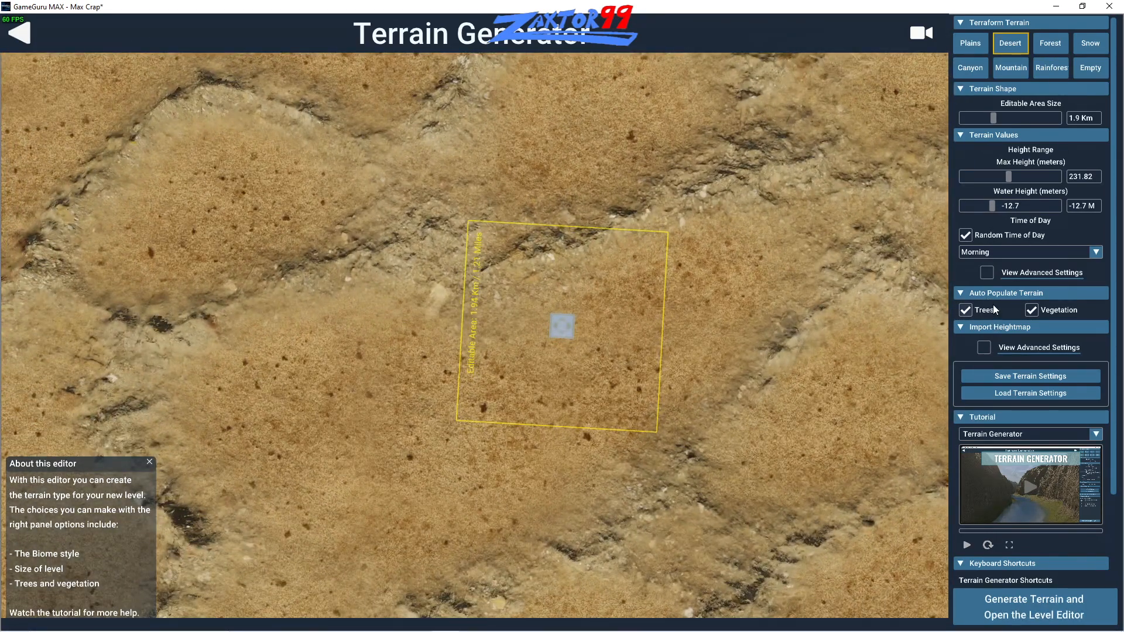
pyautogui.moveTo(991, 208)
pyautogui.mouseDown()
pyautogui.moveTo(1024, 212)
pyautogui.moveTo(996, 206)
pyautogui.mouseUp()
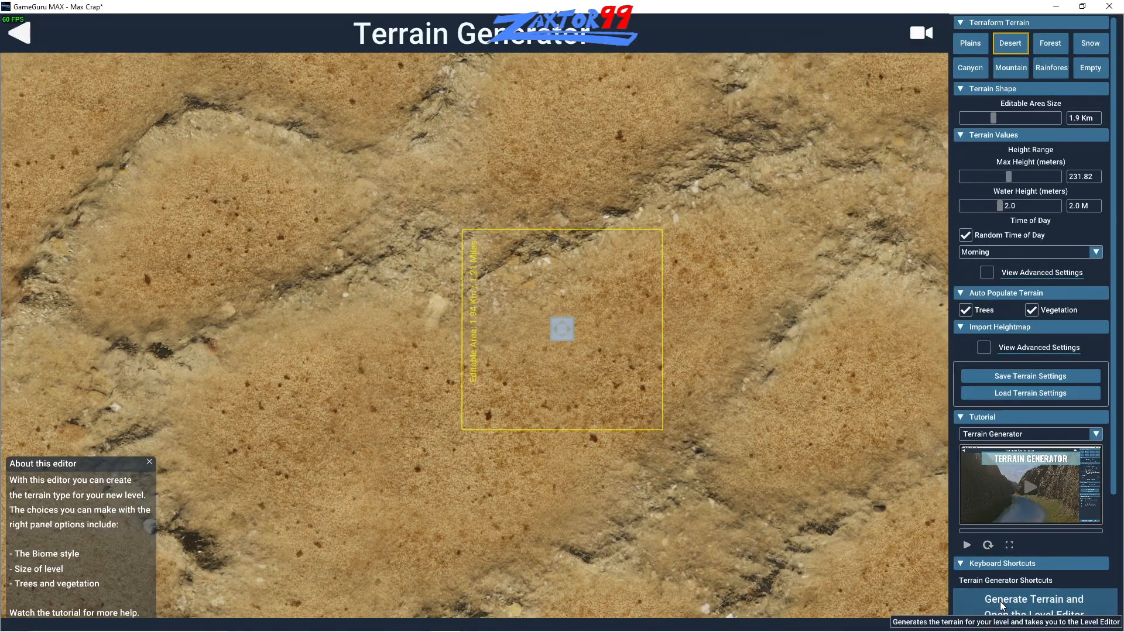
# - Generate the terrain and save the new level as "level 1", opening it in the level editor
pyautogui.click(1046, 616)
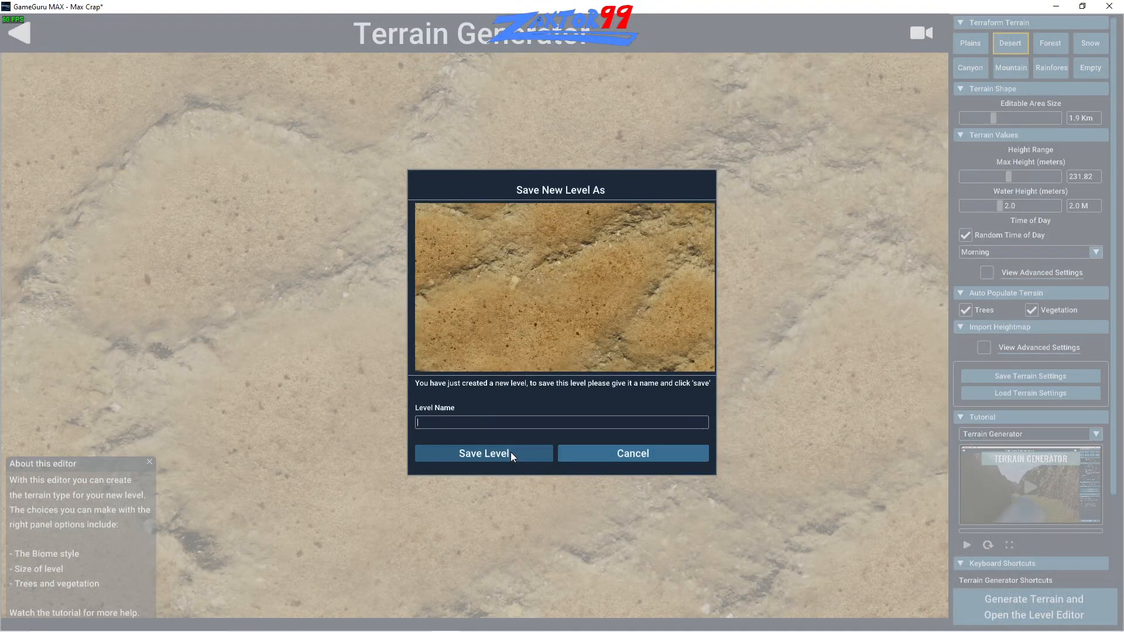
pyautogui.write('level 1')
pyautogui.click(511, 452)
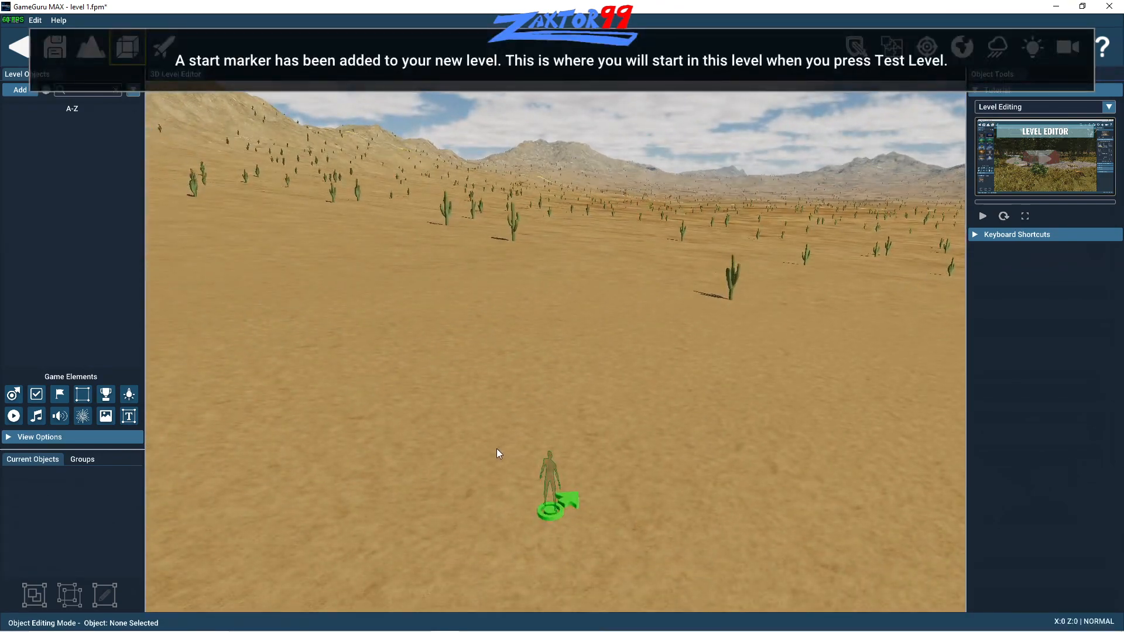
pyautogui.moveTo(497, 450)
pyautogui.mouseDown(button='right')
pyautogui.moveTo(562, 430)
pyautogui.moveTo(743, 422)
pyautogui.moveTo(615, 401)
pyautogui.moveTo(541, 353)
pyautogui.moveTo(442, 418)
pyautogui.mouseUp(button='right')
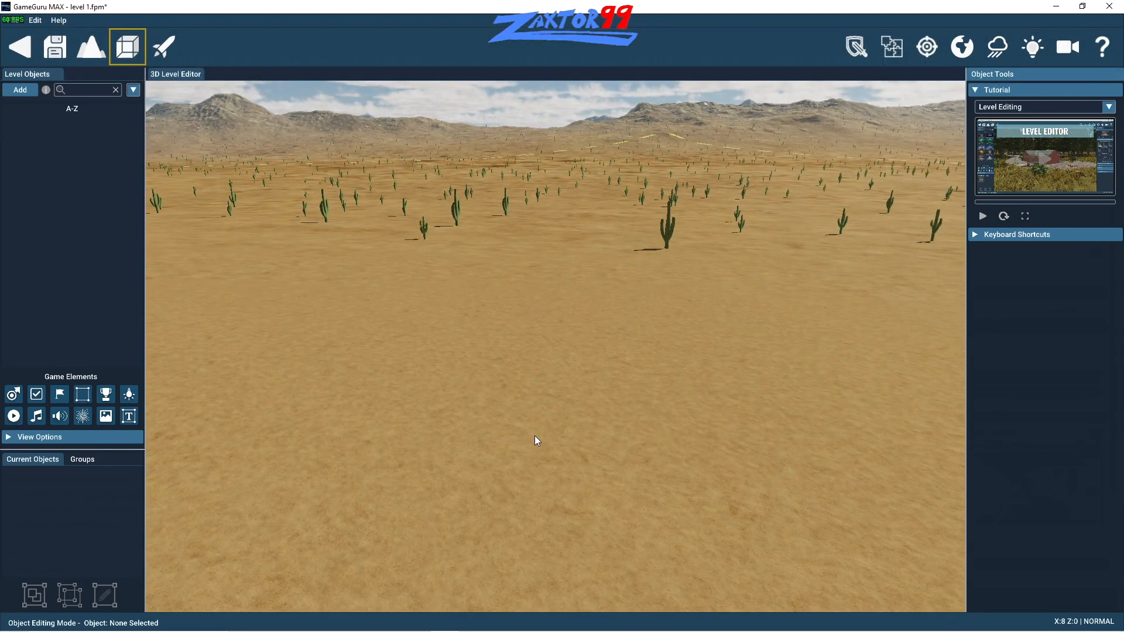
# - Place a player start position on the open sand in front of the cacti
pyautogui.click(12, 395)
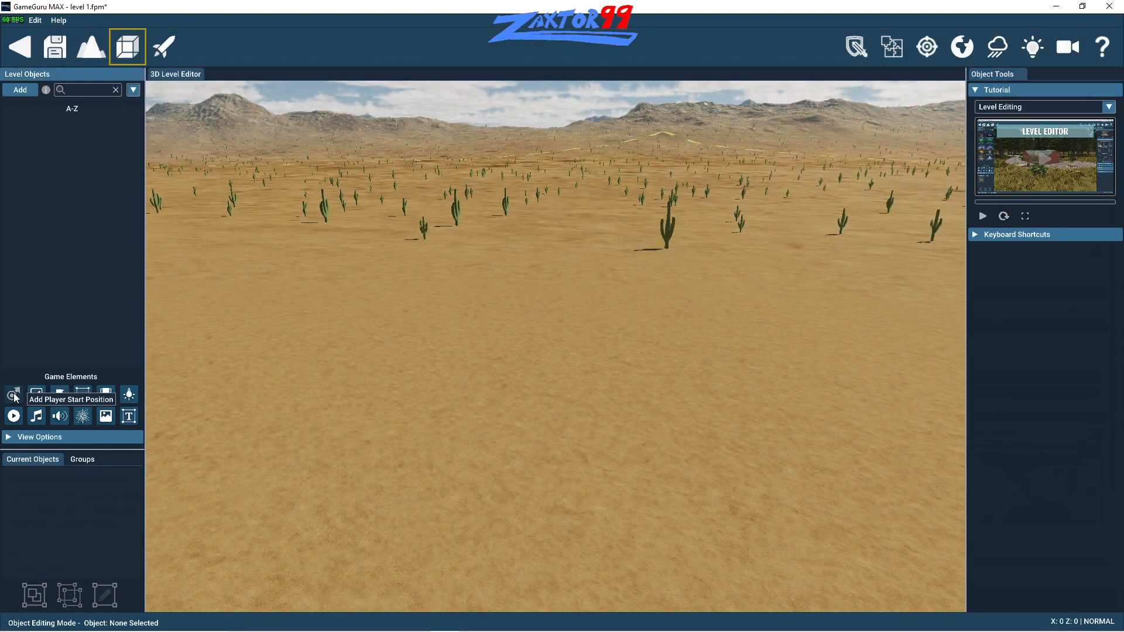
pyautogui.click(483, 381)
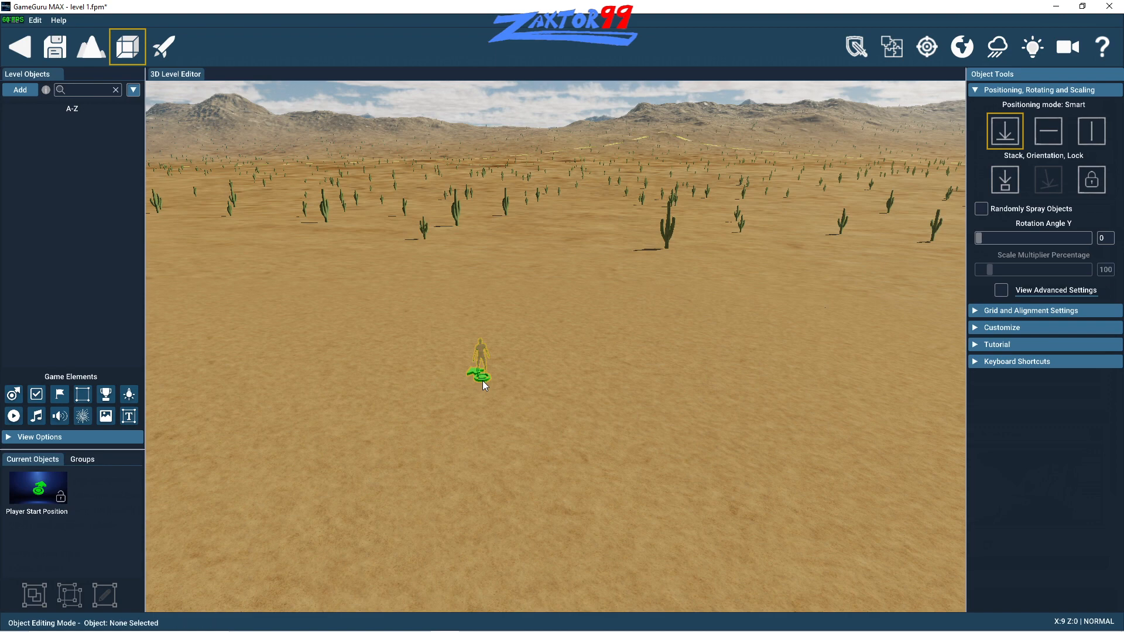
pyautogui.scroll(2, 482, 381)
pyautogui.scroll(2, 484, 372)
pyautogui.press('w')
pyautogui.press('a')
pyautogui.press('w')
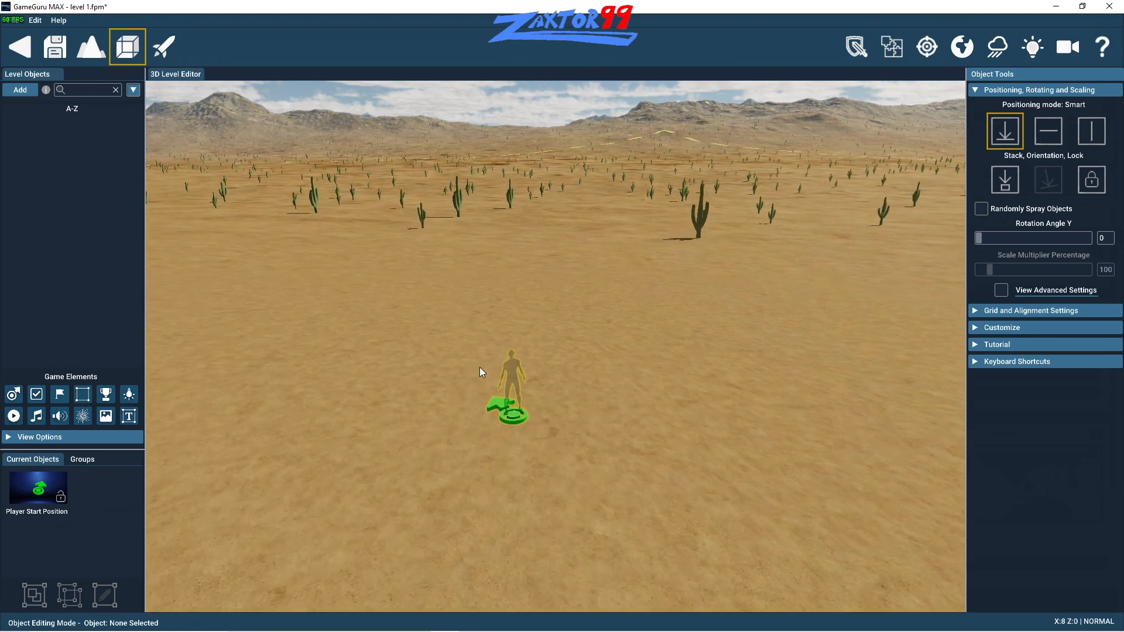
# - Look around the desert level near the player start position
pyautogui.press('a')
pyautogui.moveTo(480, 367)
pyautogui.mouseDown(button='right')
pyautogui.moveTo(364, 354)
pyautogui.moveTo(181, 360)
pyautogui.moveTo(358, 393)
pyautogui.moveTo(339, 389)
pyautogui.mouseUp(button='right')
pyautogui.press('d')
pyautogui.press('d')
pyautogui.press('a')
pyautogui.moveTo(449, 357)
pyautogui.mouseDown(button='right')
pyautogui.moveTo(433, 356)
pyautogui.moveTo(434, 311)
pyautogui.mouseUp(button='right')
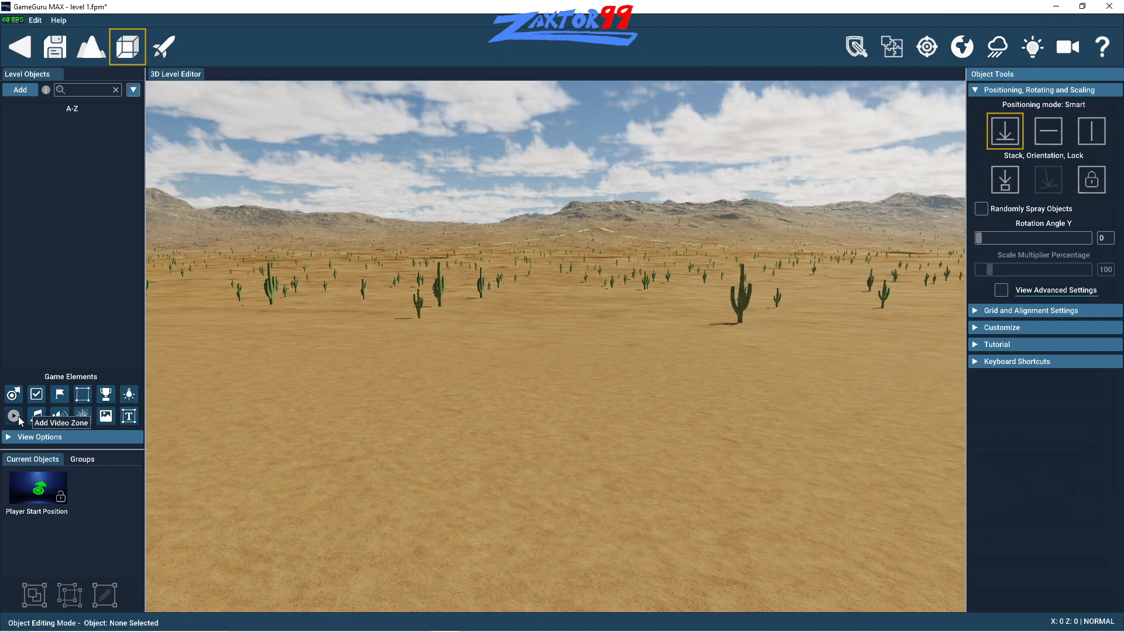
pyautogui.press('a')
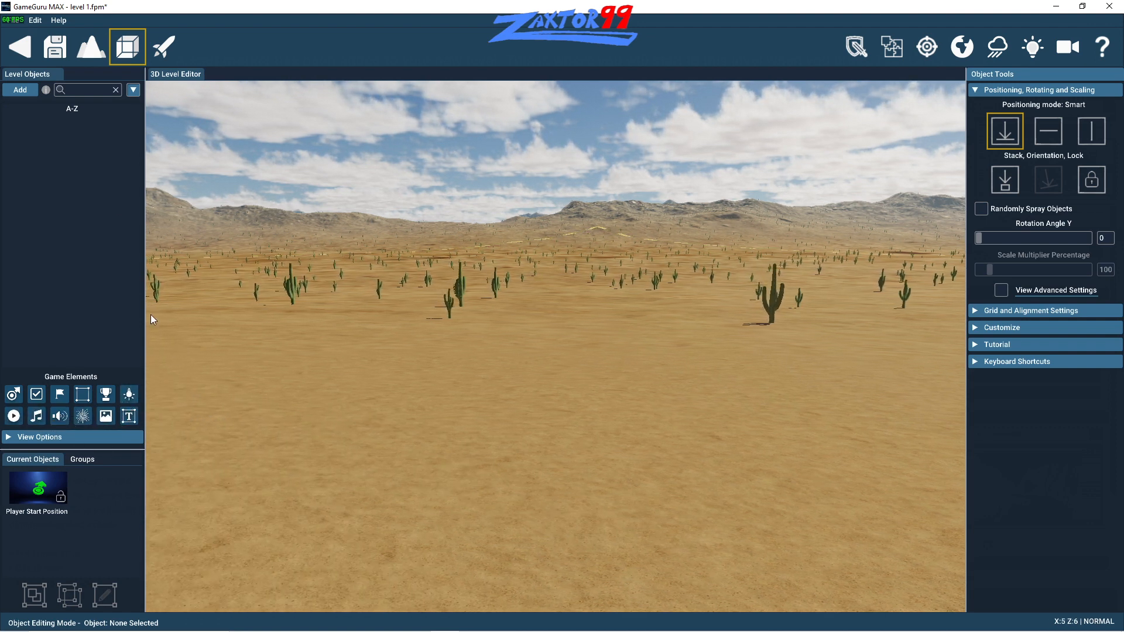
# - Search the level objects for "zombie" and browse the Characters category of the Object Library
pyautogui.click(75, 90)
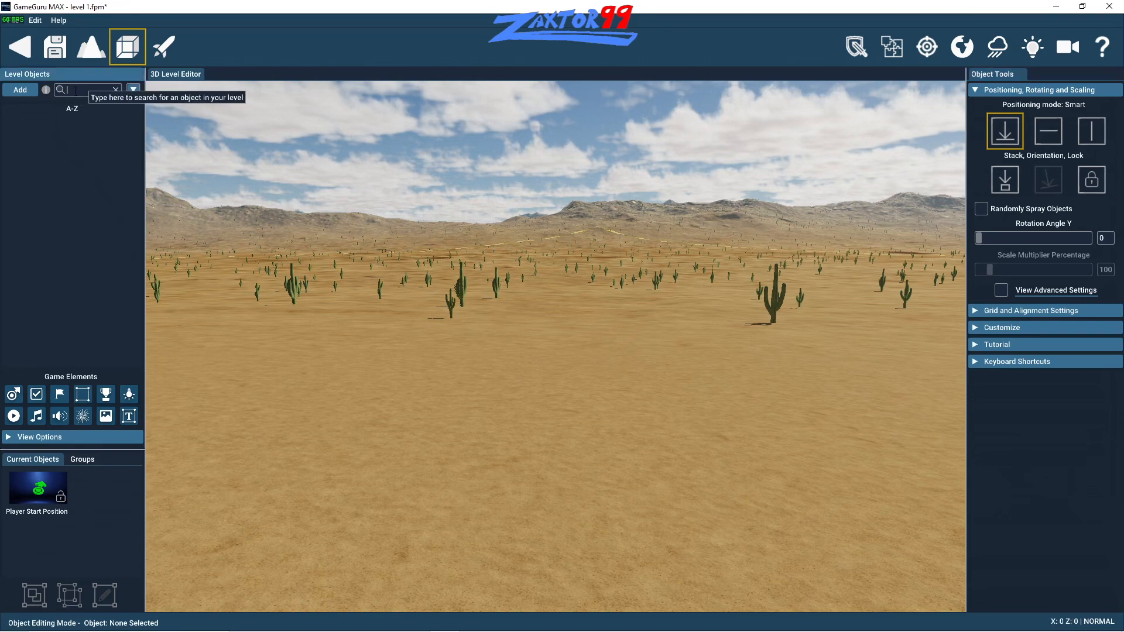
pyautogui.write('zombie')
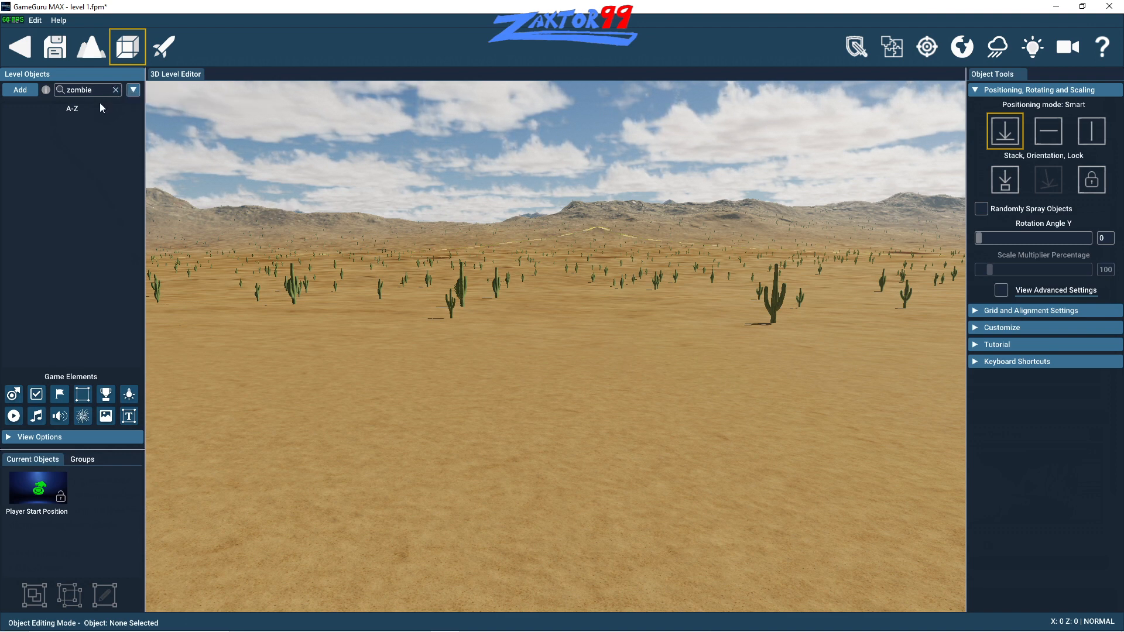
pyautogui.click(29, 92)
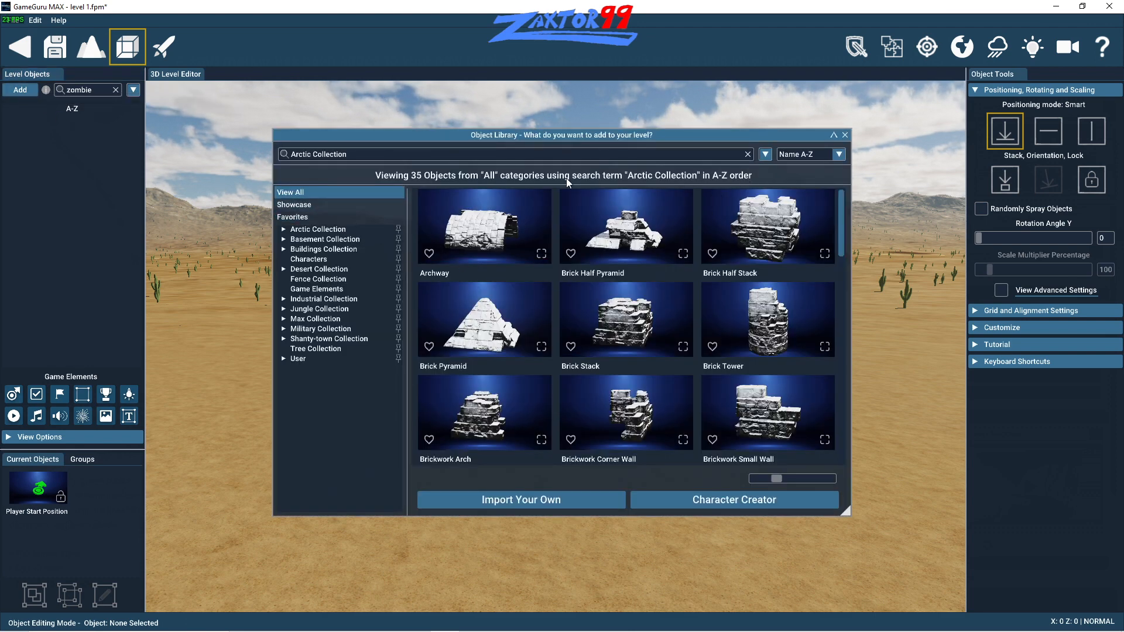
pyautogui.click(310, 261)
pyautogui.moveTo(840, 254); pyautogui.dragTo(830, 336)
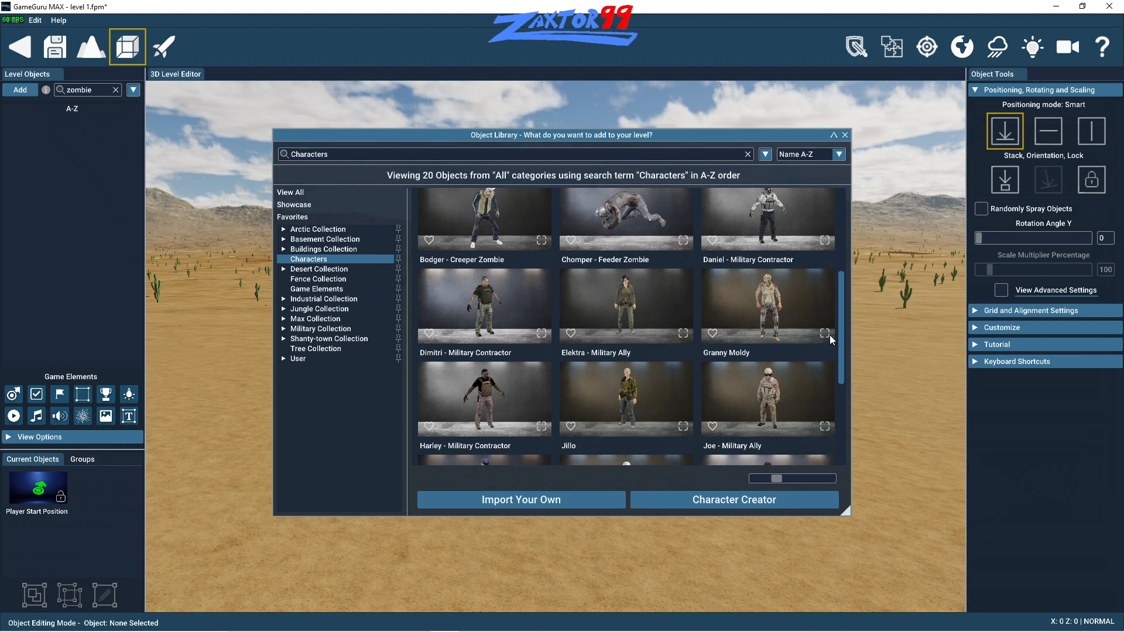
pyautogui.moveTo(831, 335); pyautogui.dragTo(838, 427)
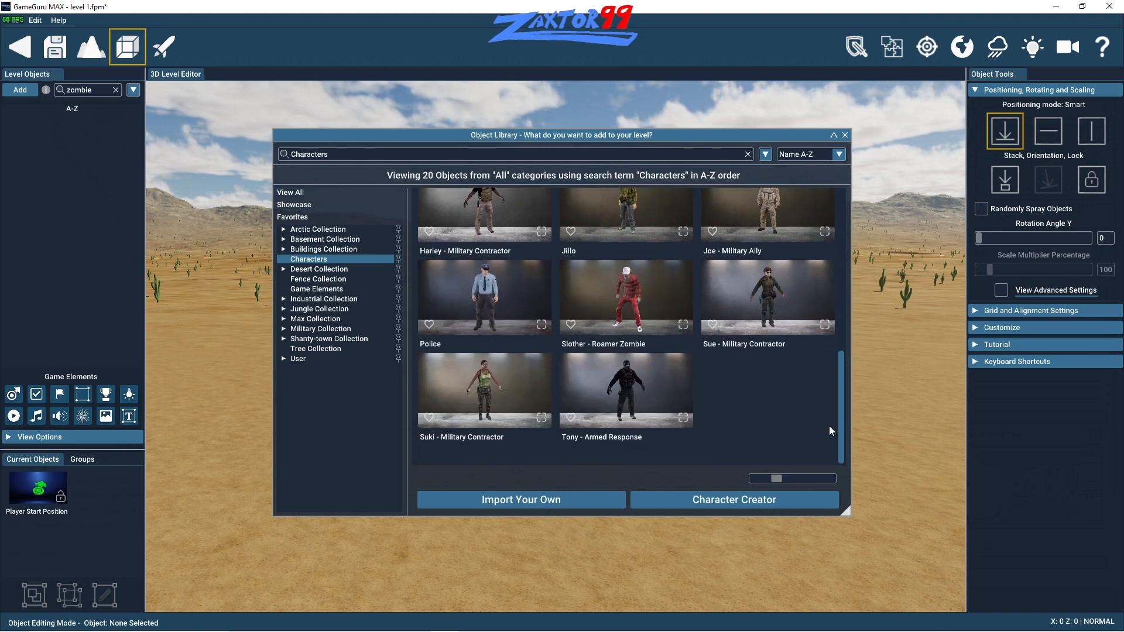
# - Browse the objects in the library's Desert Collection
pyautogui.click(332, 271)
pyautogui.moveTo(842, 206); pyautogui.dragTo(839, 301)
pyautogui.moveTo(834, 358); pyautogui.dragTo(846, 198)
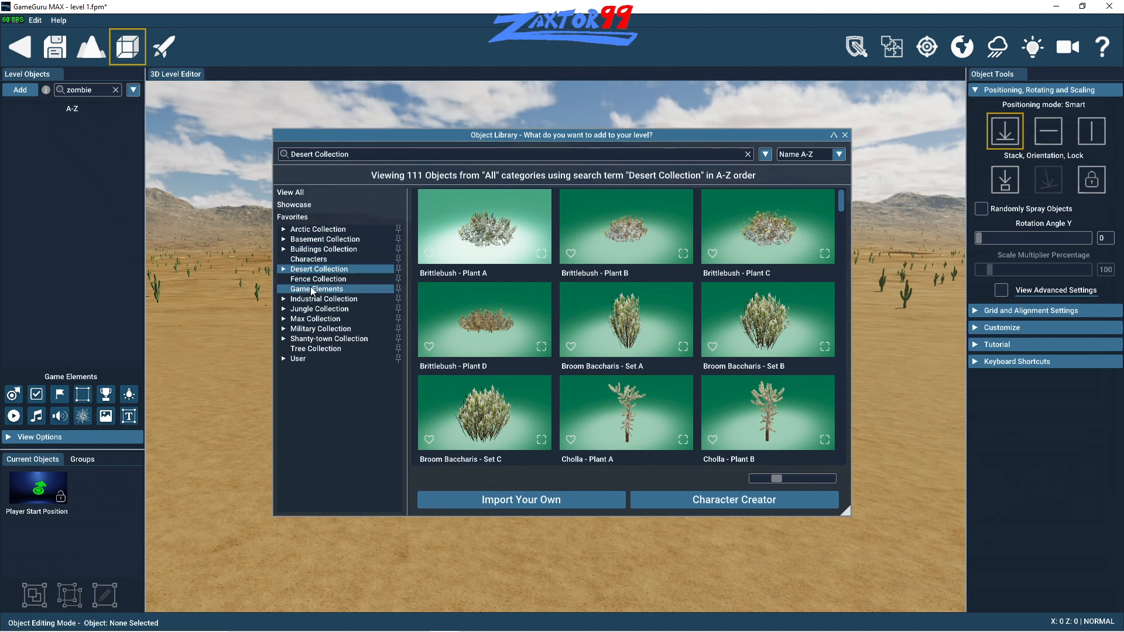
# - Preview the charlie character from the Max Collection at full size and add it to the favorites
pyautogui.click(307, 322)
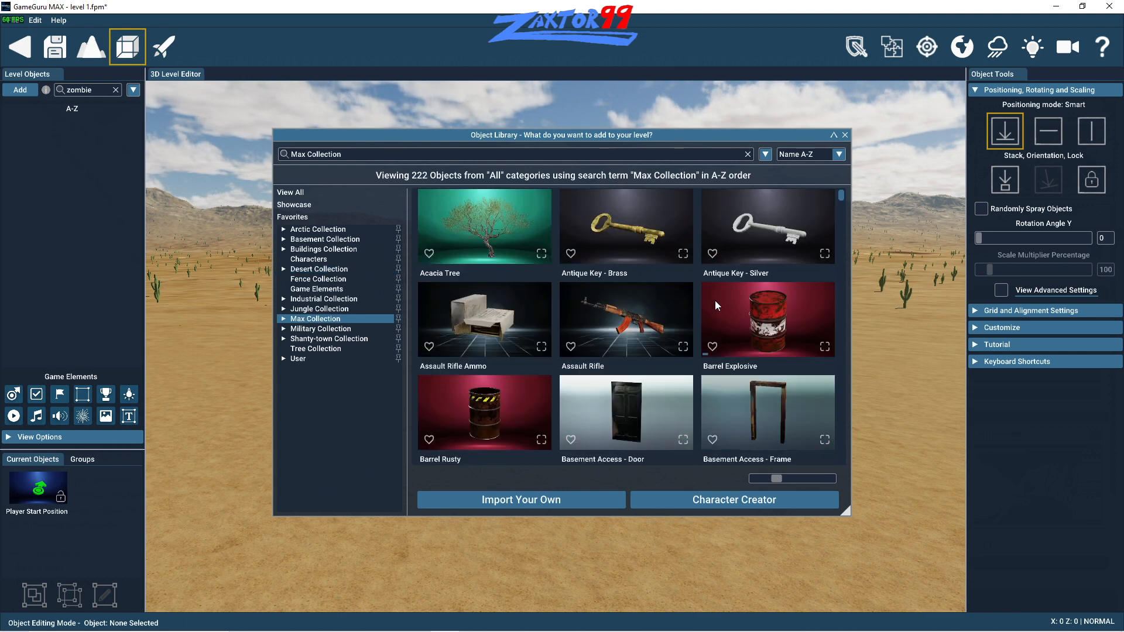
pyautogui.moveTo(844, 201); pyautogui.dragTo(838, 243)
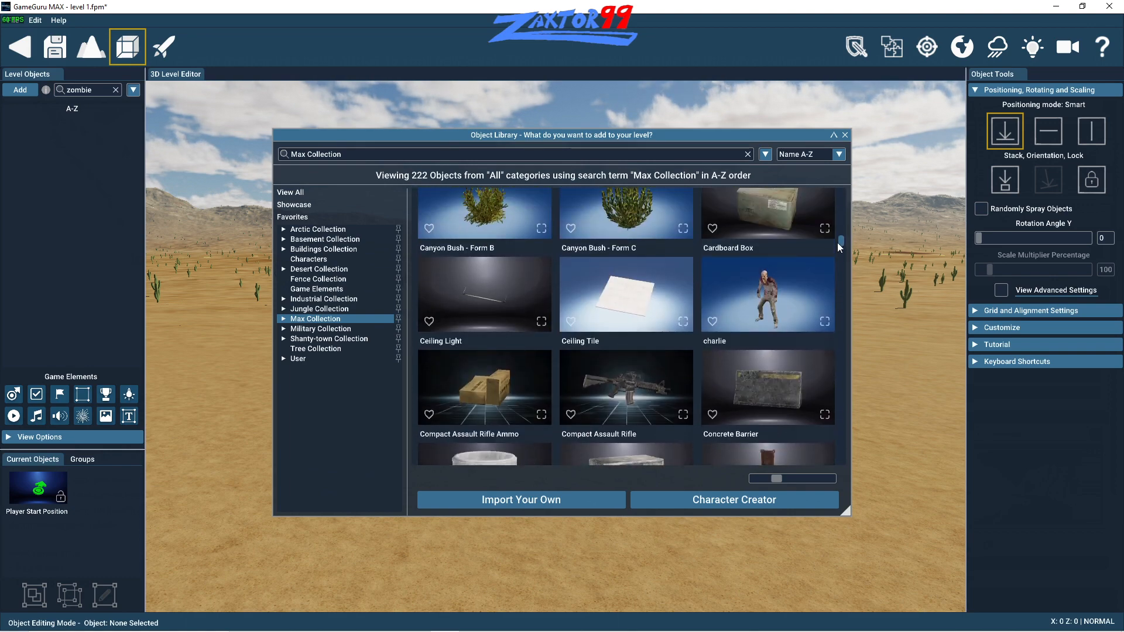
pyautogui.click(763, 303)
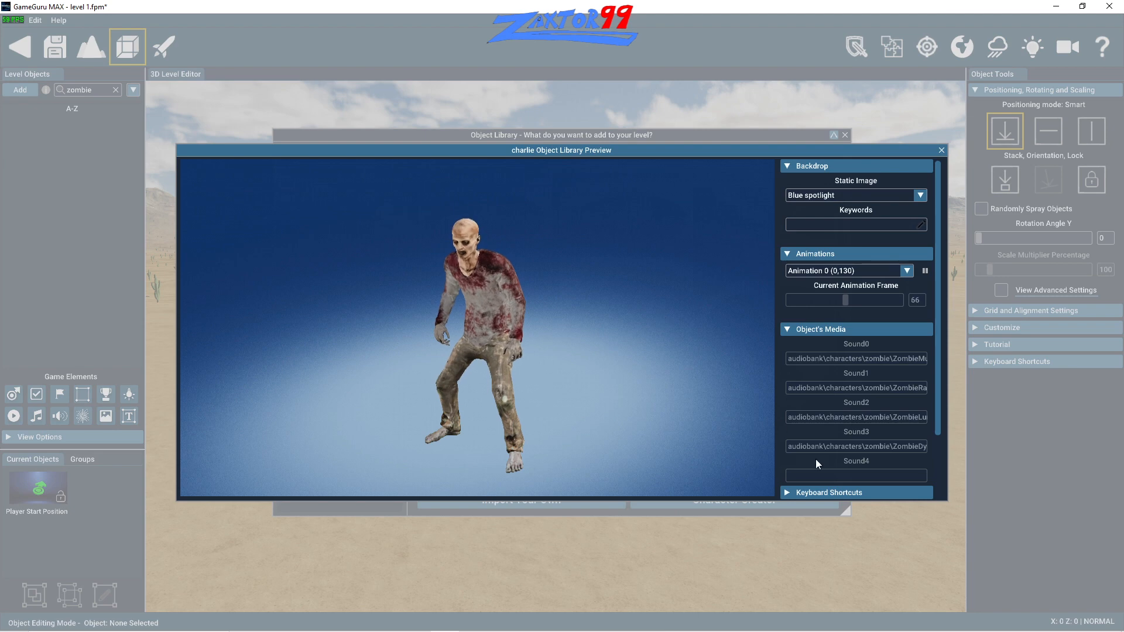
pyautogui.click(941, 151)
pyautogui.moveTo(720, 138); pyautogui.dragTo(650, 126)
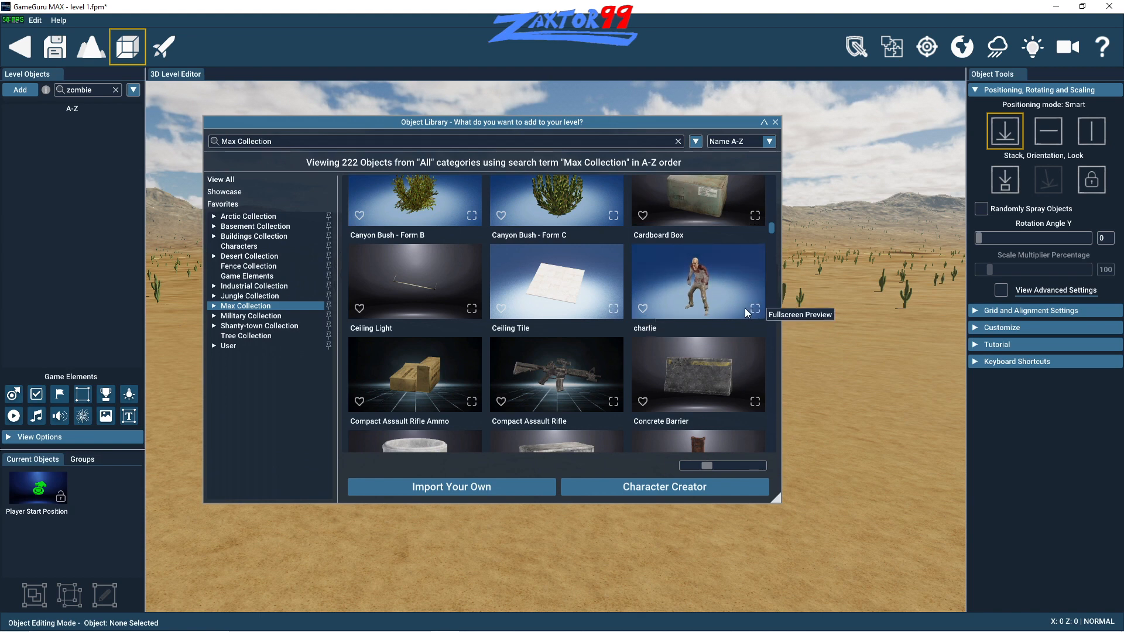
pyautogui.click(641, 309)
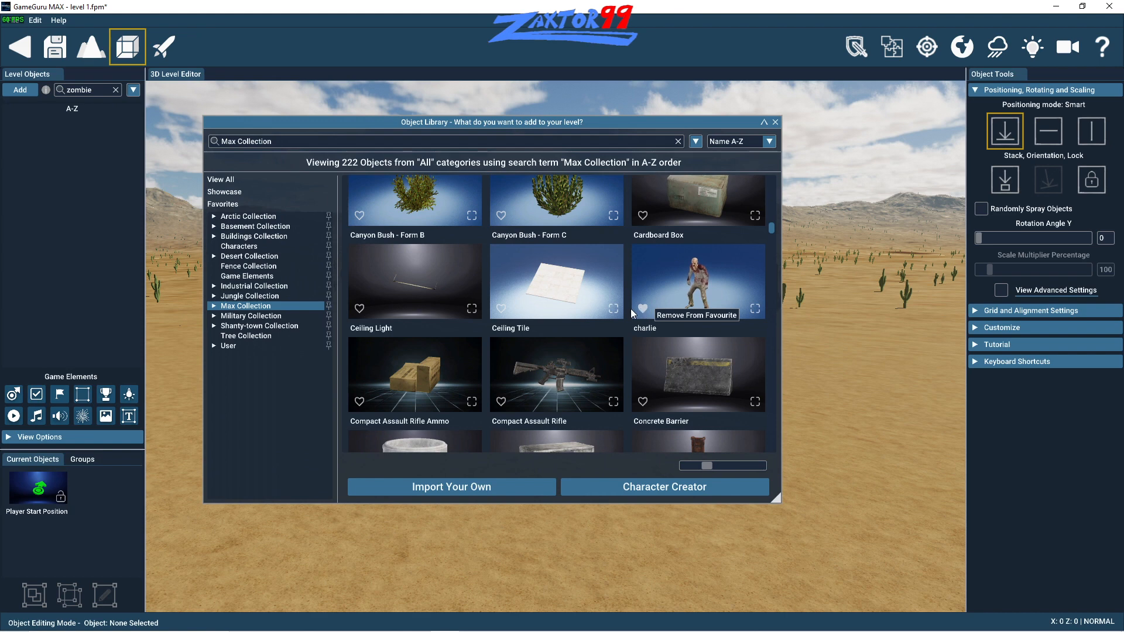
# - Add the Compact Assault Rifle and the Compact Assault Rifle Ammo to the favorites
pyautogui.scroll(-2, 464, 261)
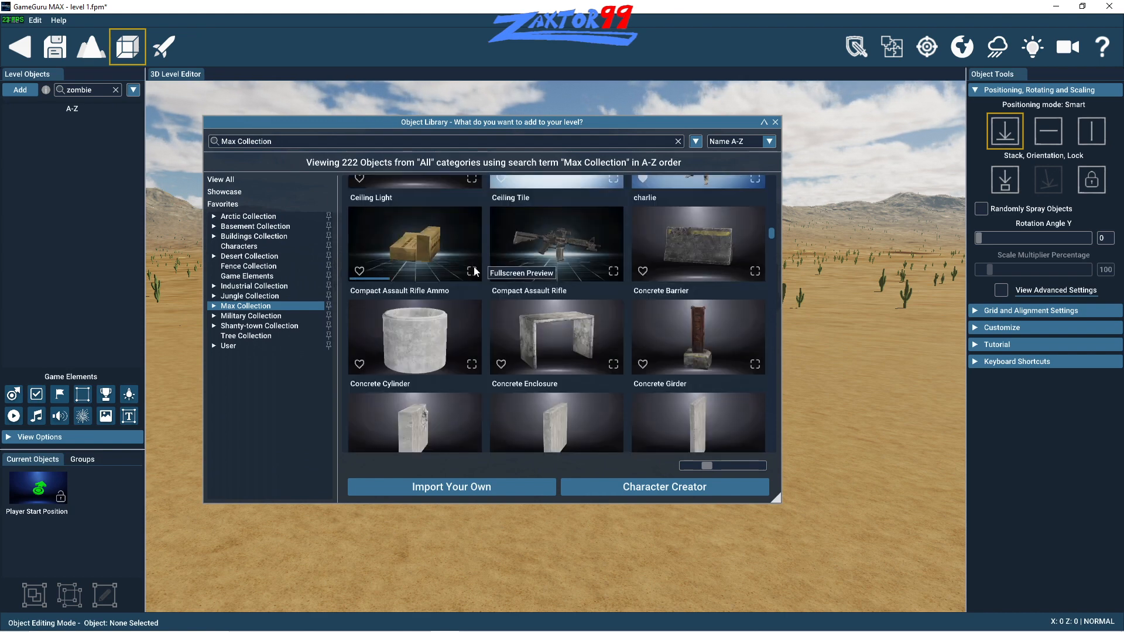
pyautogui.click(501, 271)
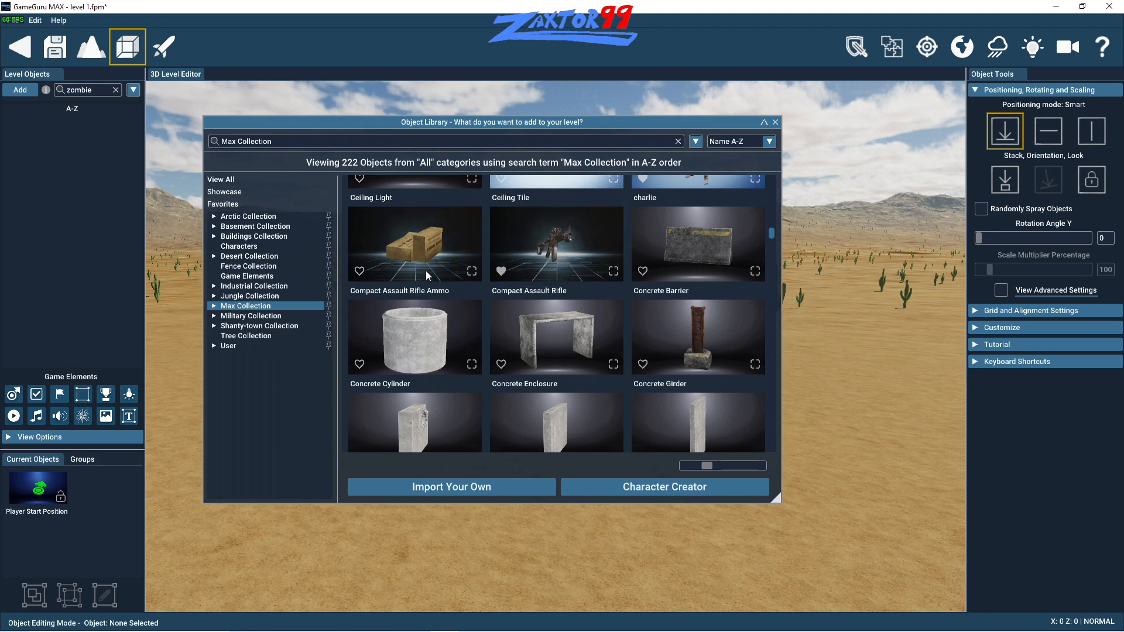
pyautogui.click(359, 271)
# - Add Campfire - Dying and the bert character from the Max Collection to the favorites
pyautogui.scroll(3, 545, 285)
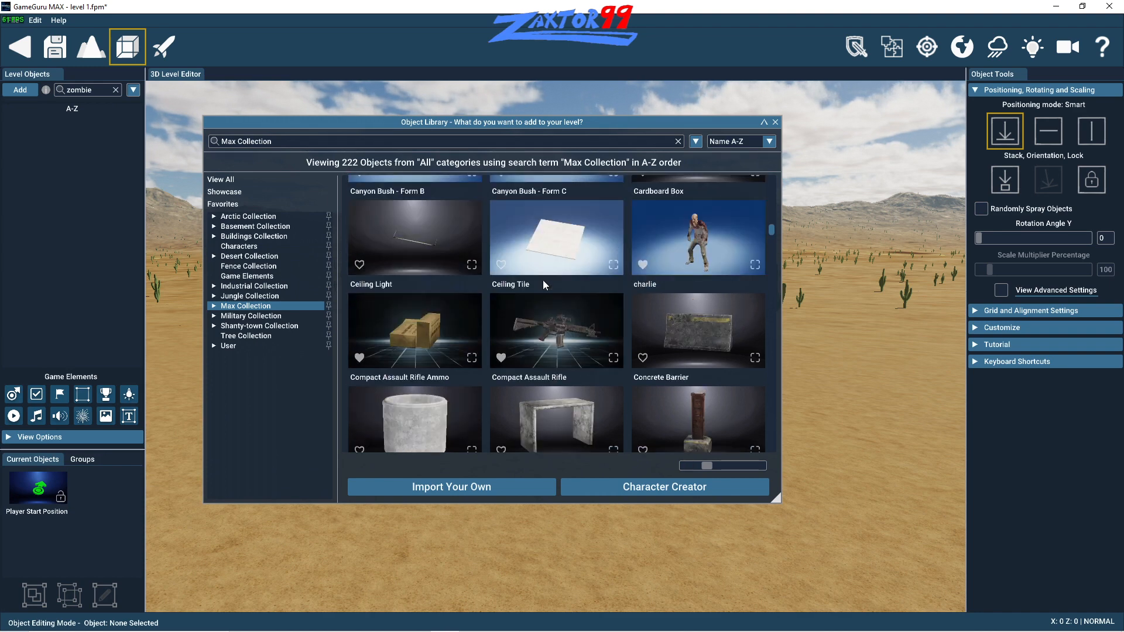
pyautogui.scroll(2, 544, 284)
pyautogui.scroll(2, 542, 280)
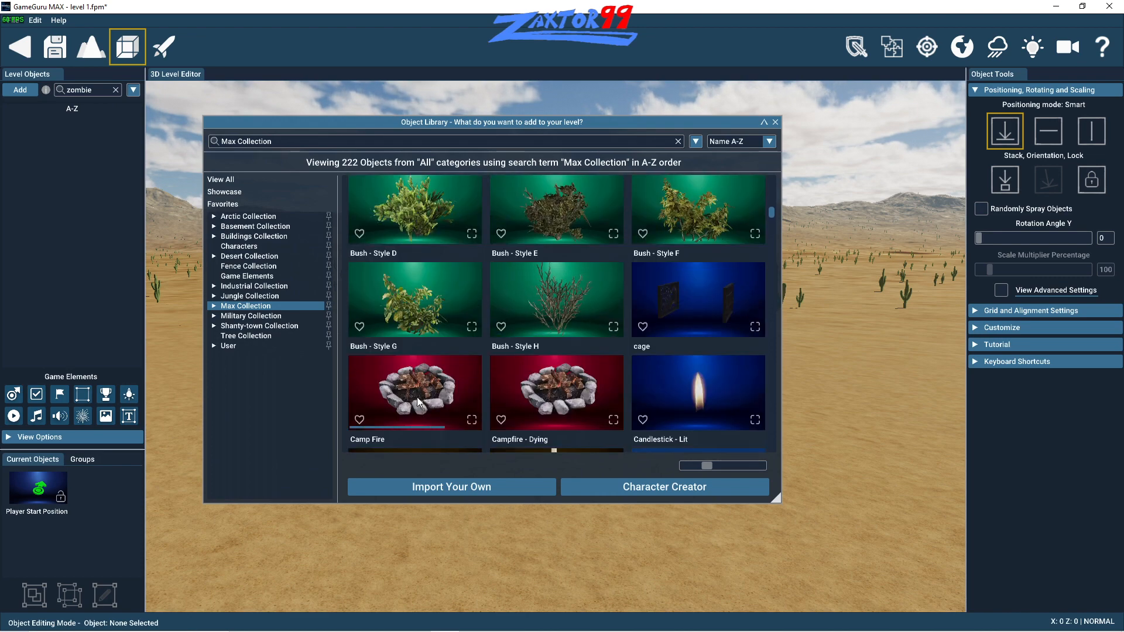
pyautogui.click(533, 360)
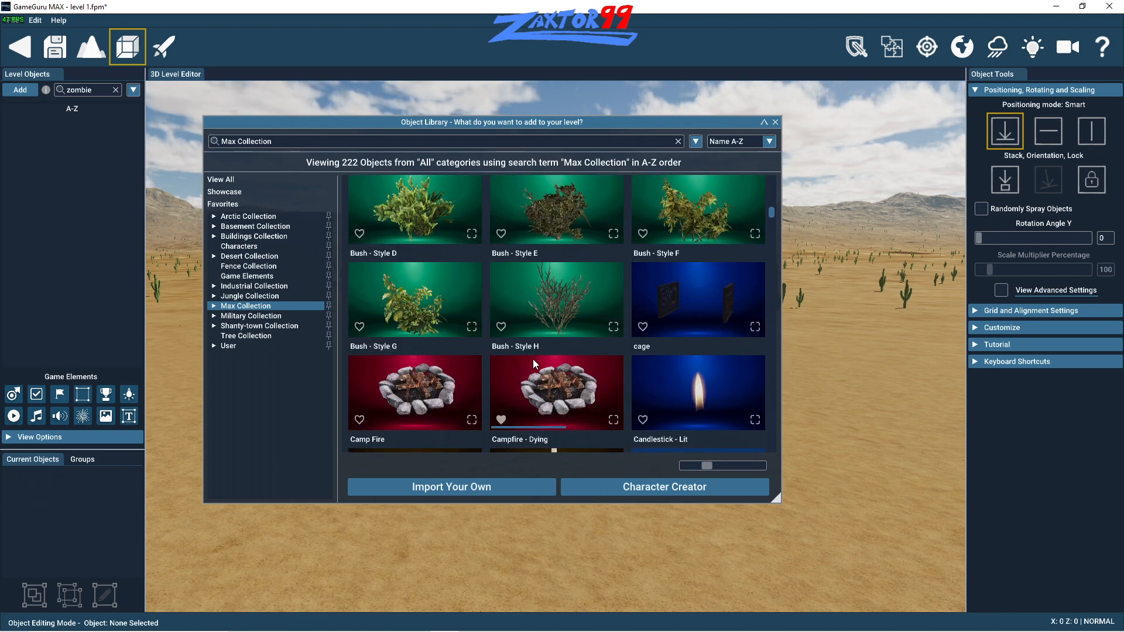
pyautogui.scroll(5, 532, 358)
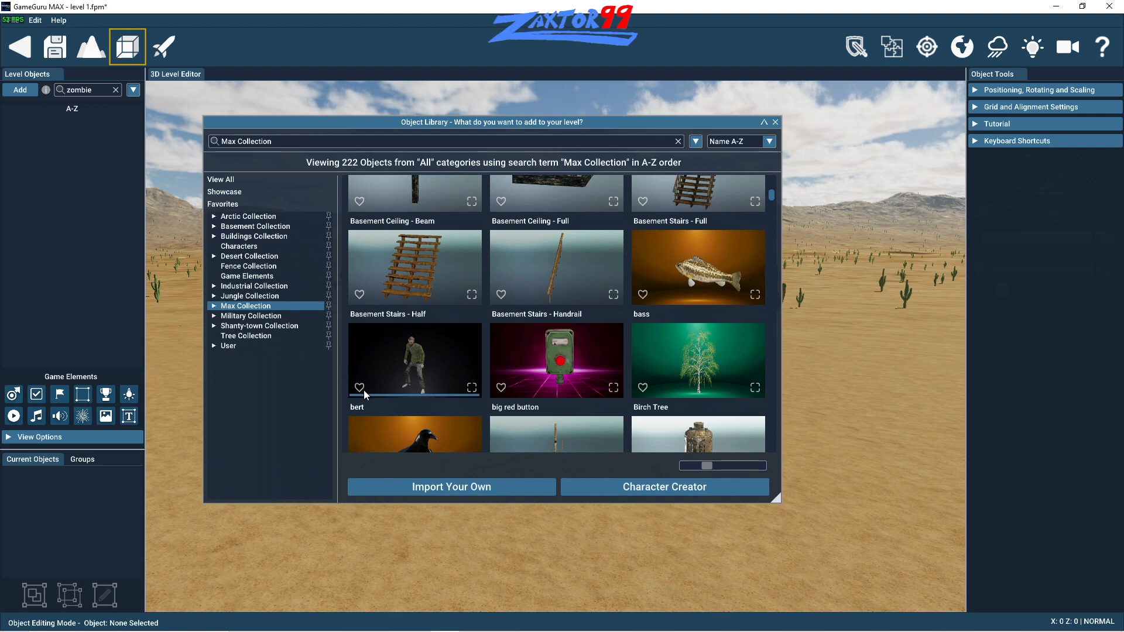
pyautogui.click(360, 388)
pyautogui.scroll(5, 538, 388)
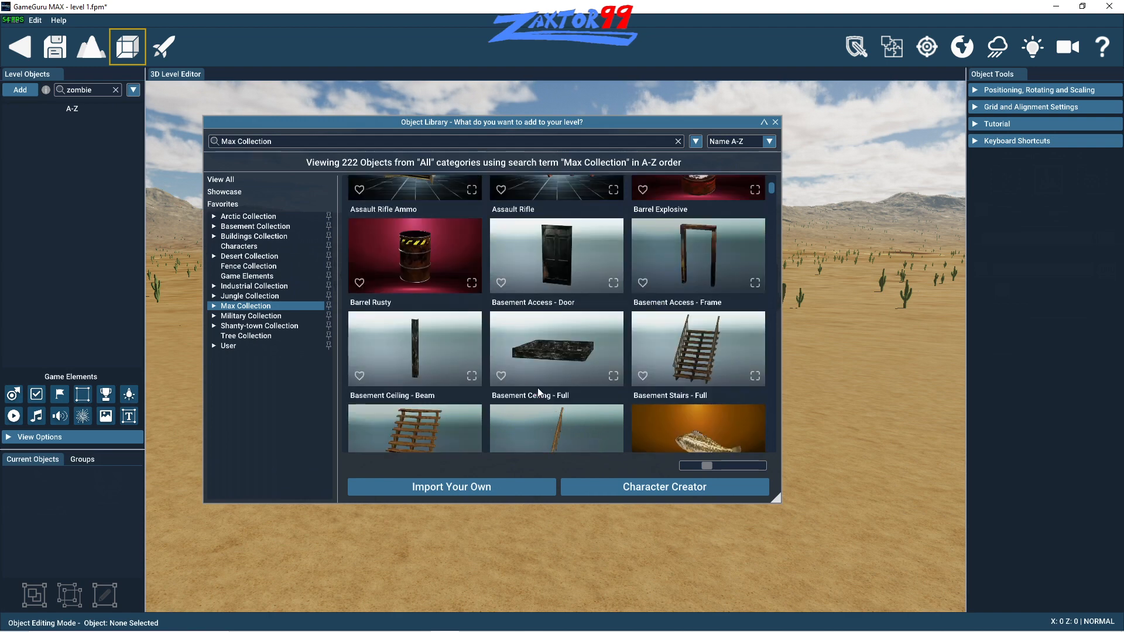
# - Add the Barrel Explosive, Assault Rifle and Assault Rifle Ammo from the Max Collection to the favorites
pyautogui.scroll(-1, 538, 386)
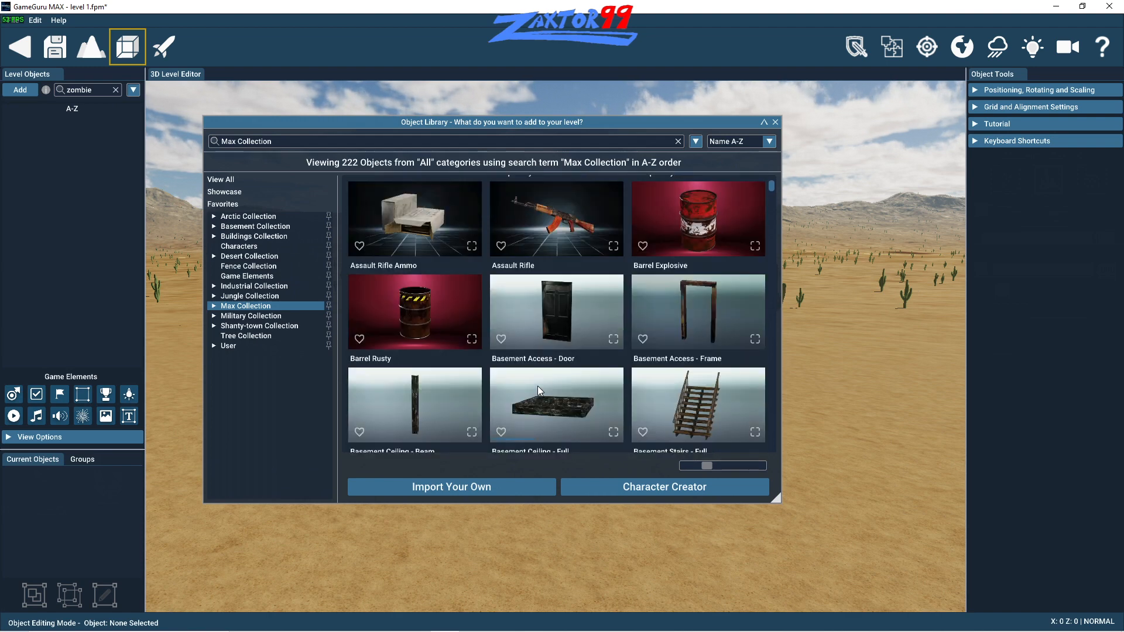
pyautogui.click(643, 246)
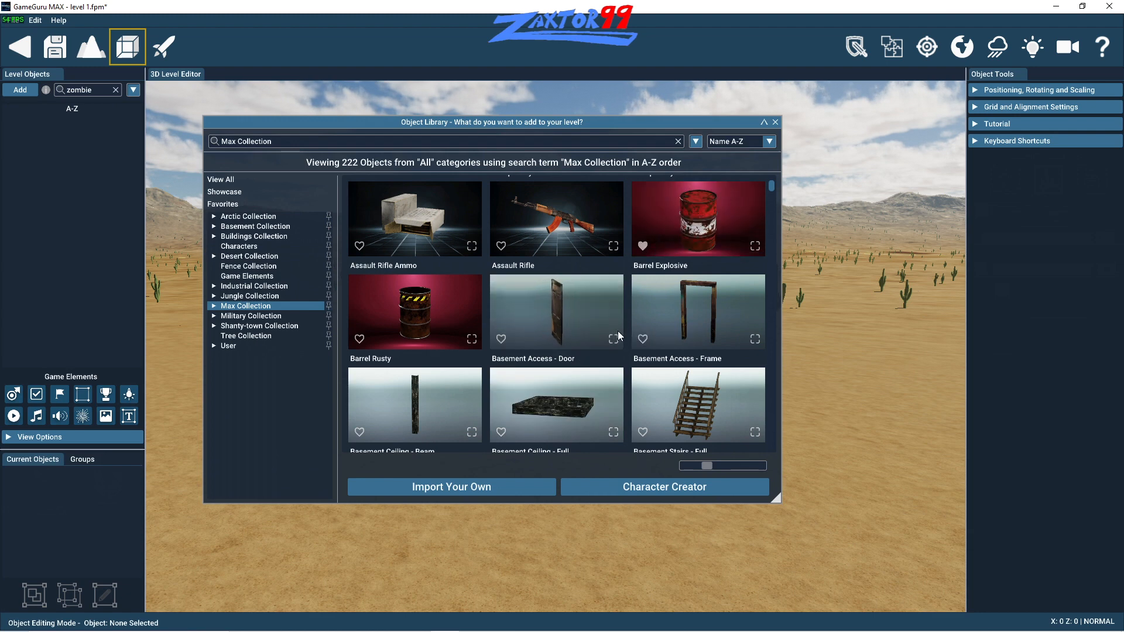
pyautogui.click(502, 246)
pyautogui.click(360, 246)
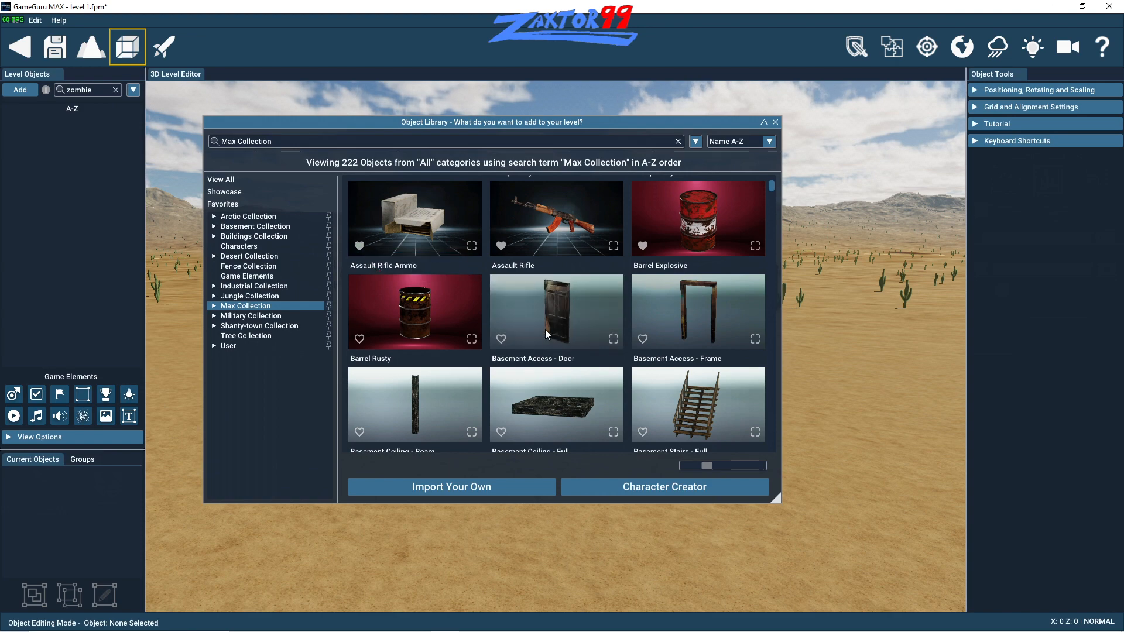
# - Add the daizy character and the fox dark and fox animals from the Max Collection to the favorites
pyautogui.scroll(-10, 546, 316)
pyautogui.scroll(-10, 547, 317)
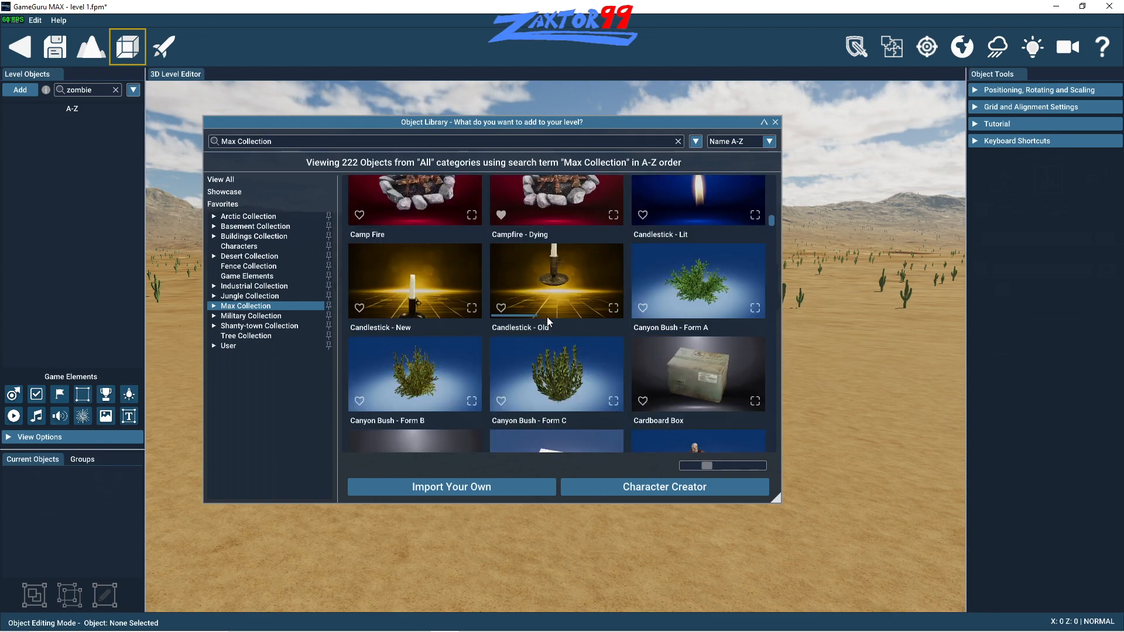
pyautogui.scroll(-2, 549, 322)
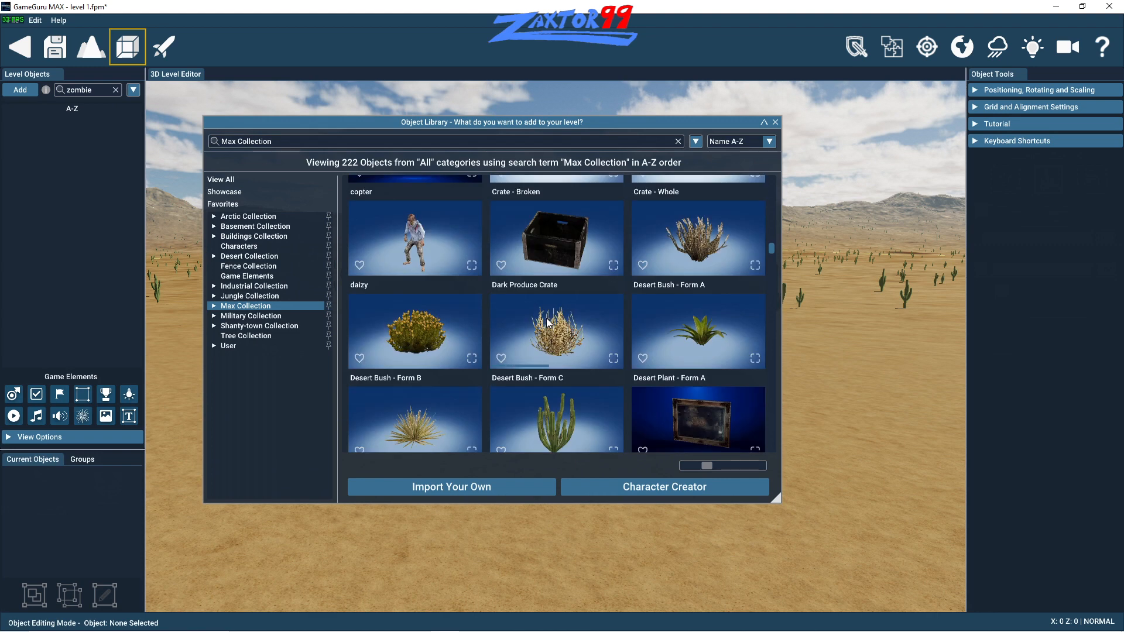
pyautogui.click(360, 266)
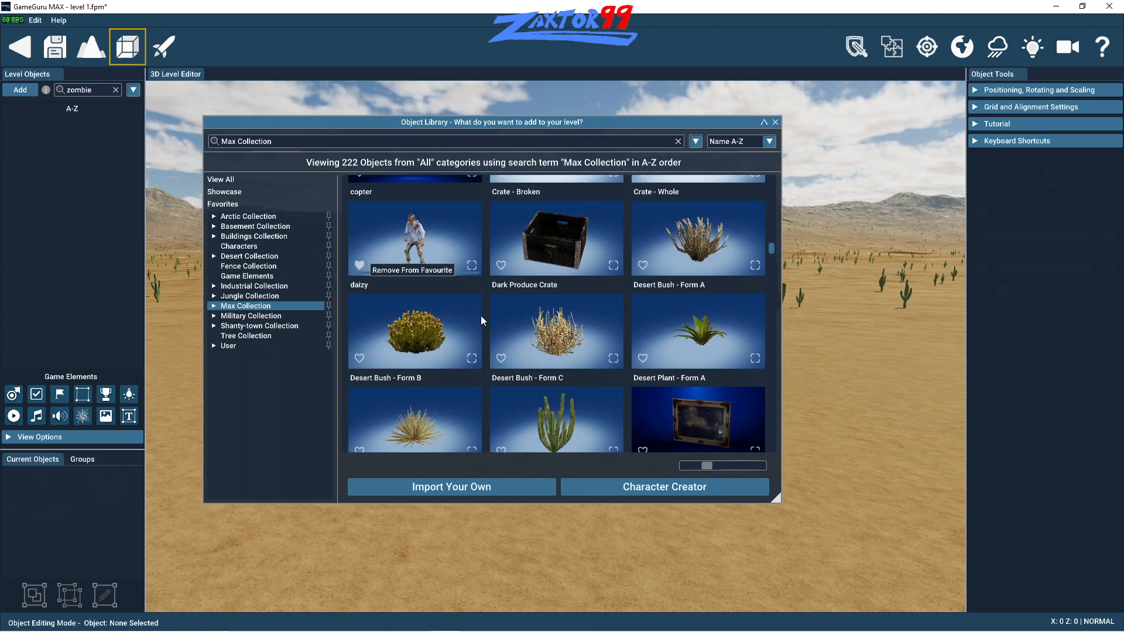
pyautogui.scroll(-8, 480, 315)
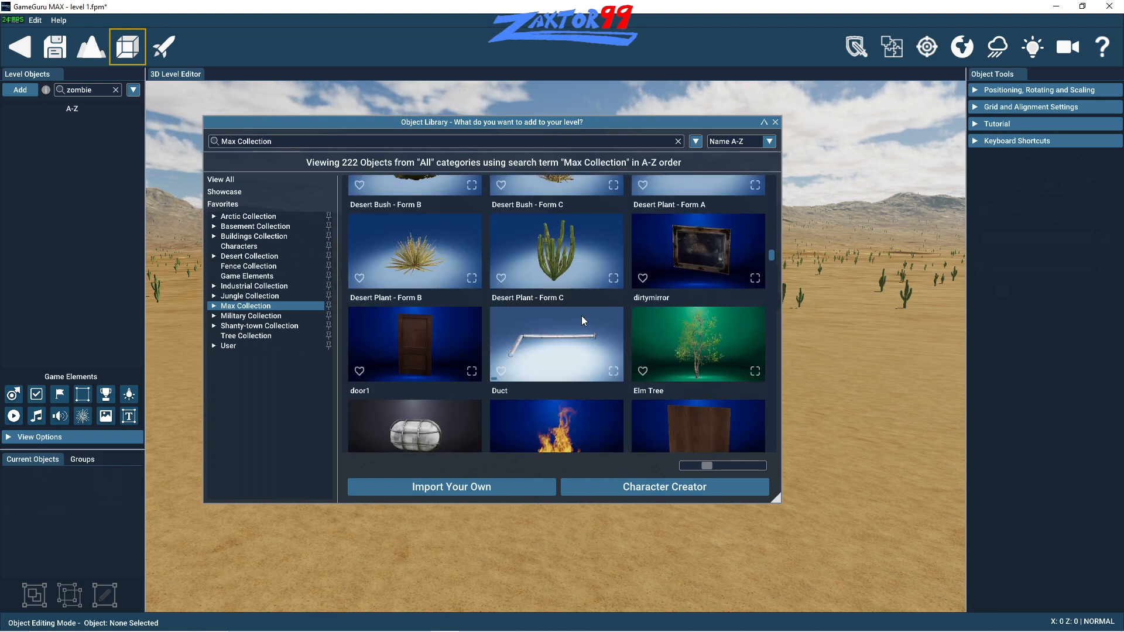
pyautogui.scroll(-12, 582, 317)
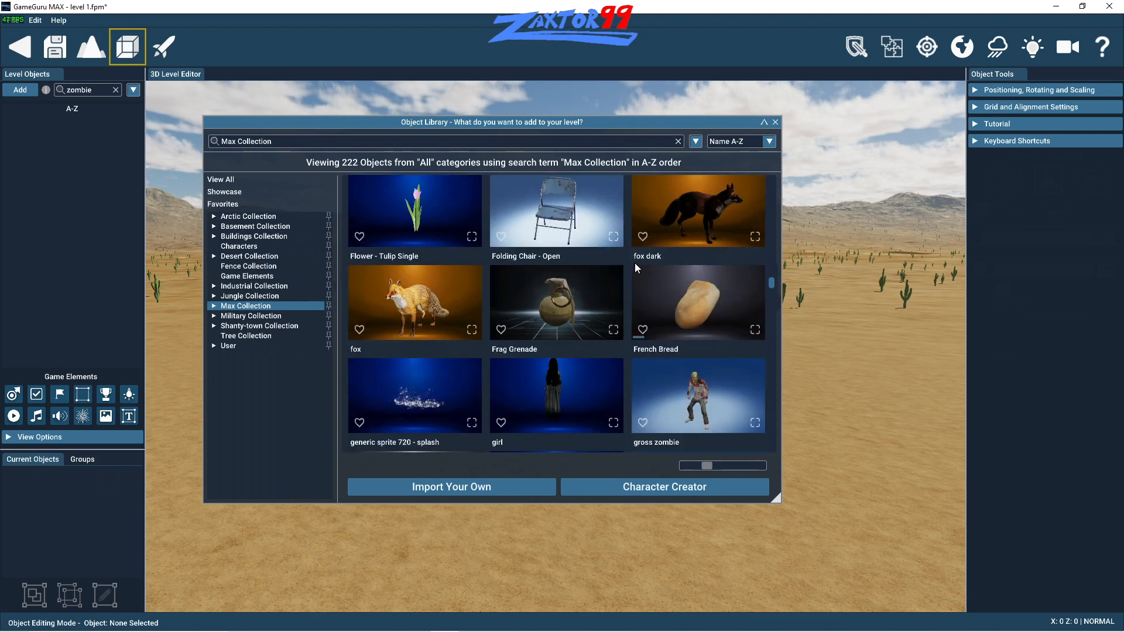
pyautogui.click(642, 236)
pyautogui.click(369, 333)
# - Add the girl and jogger characters from the Max Collection to the favorites
pyautogui.scroll(-2, 502, 355)
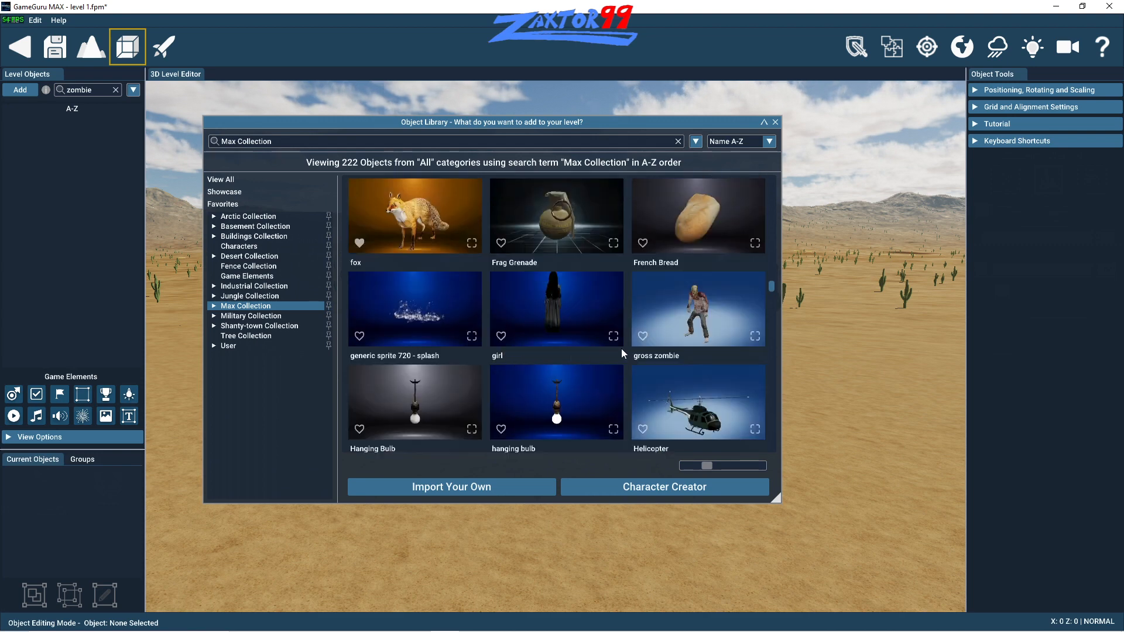
pyautogui.click(501, 337)
pyautogui.scroll(-3, 529, 356)
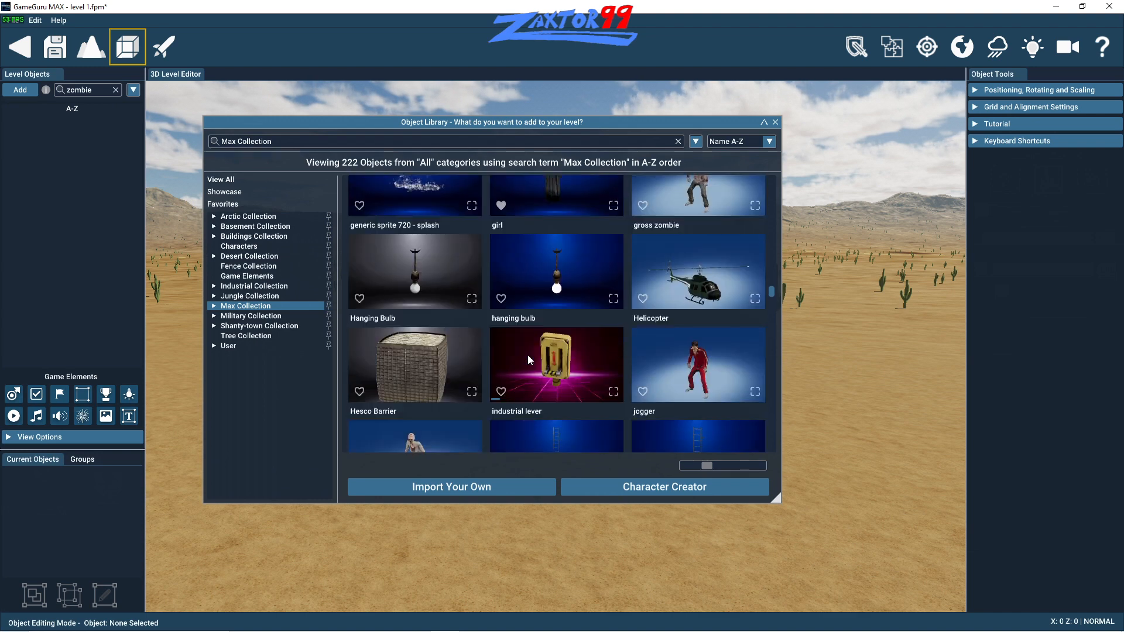
pyautogui.scroll(-1, 551, 362)
pyautogui.click(643, 350)
# - Add the nurse z character and the Oil Can from the Max Collection to the favorites
pyautogui.scroll(-2, 536, 359)
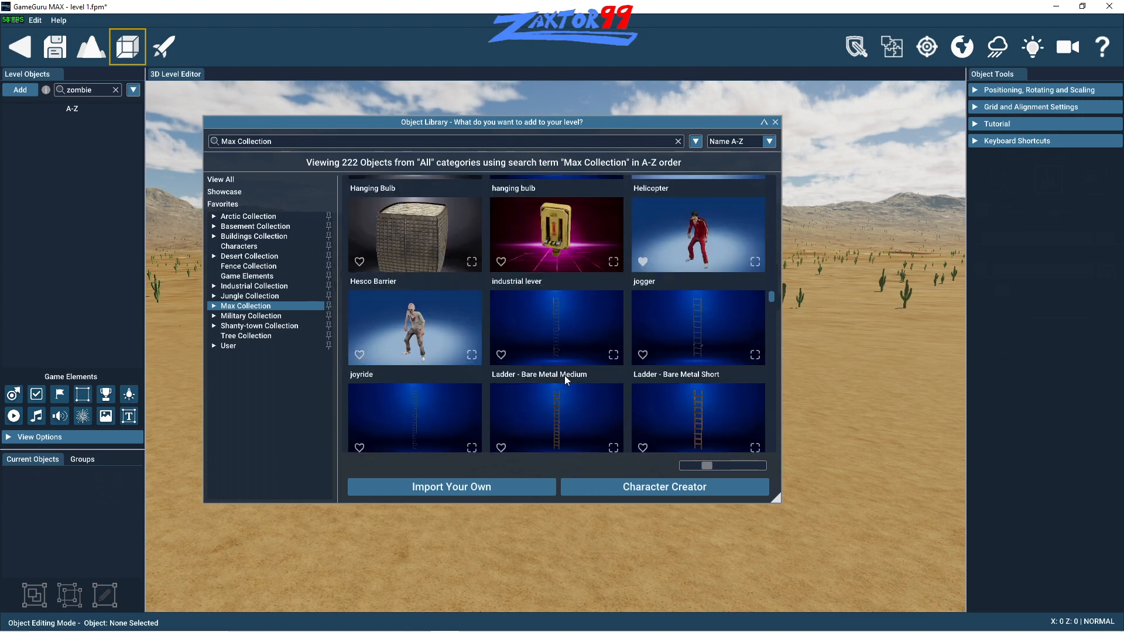
pyautogui.scroll(-7, 561, 376)
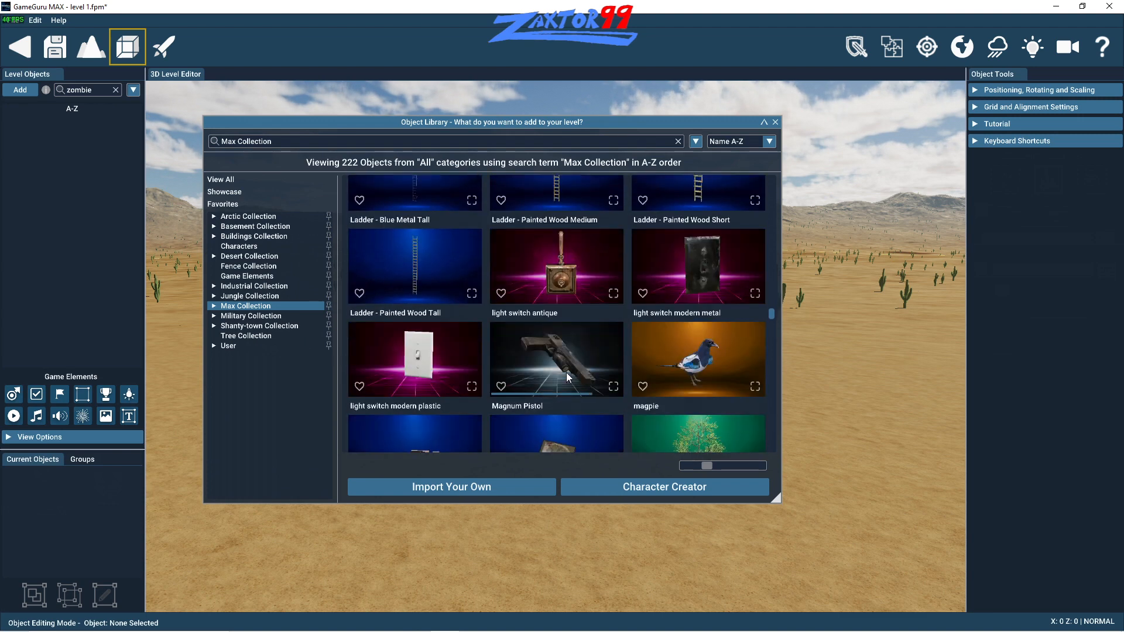
pyautogui.scroll(-4, 567, 373)
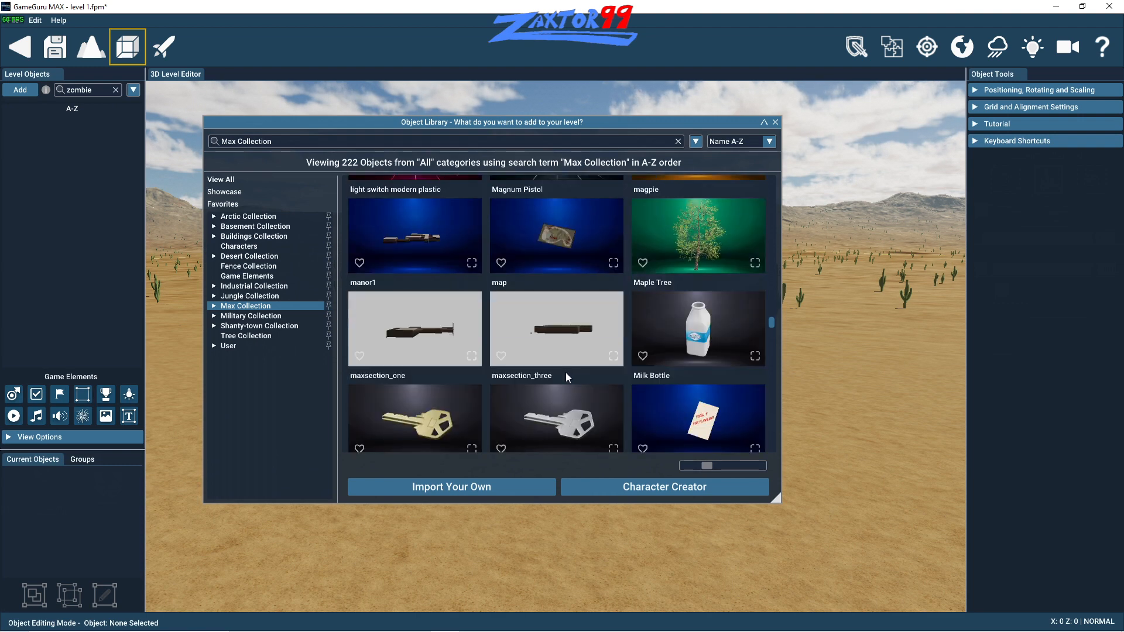
pyautogui.scroll(-4, 566, 375)
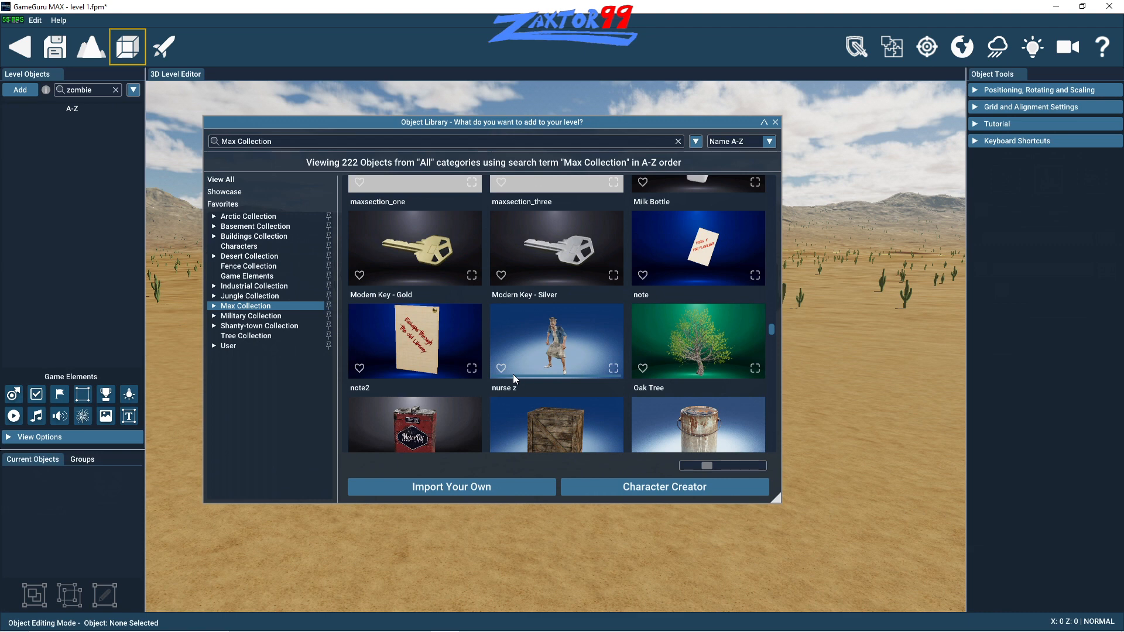
pyautogui.click(502, 368)
pyautogui.scroll(-2, 518, 377)
pyautogui.scroll(-2, 518, 375)
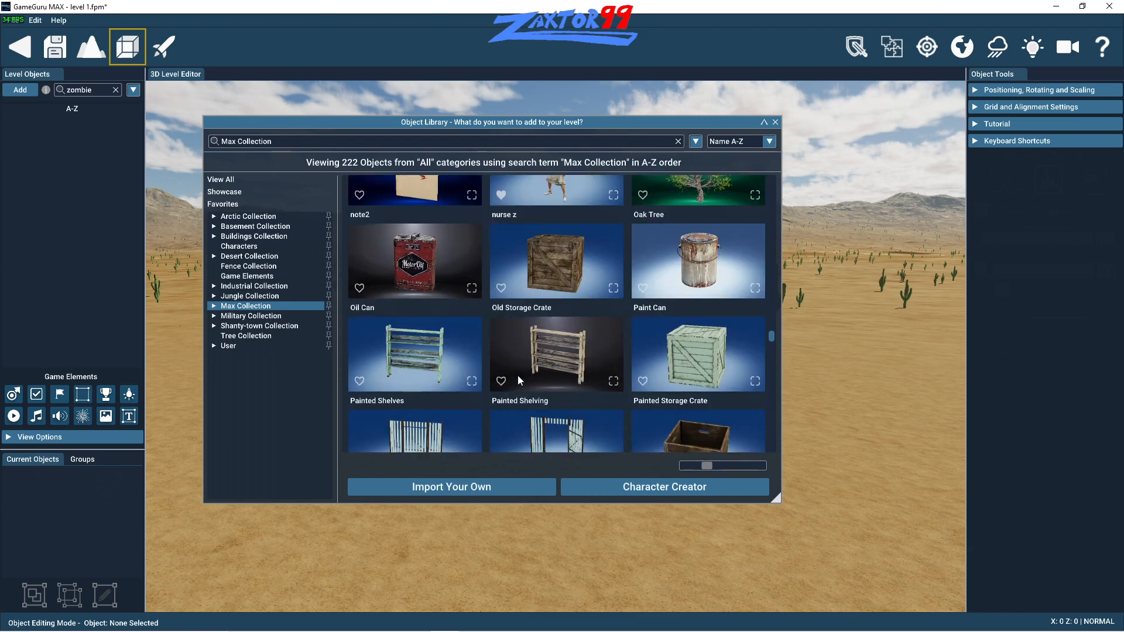
pyautogui.click(360, 288)
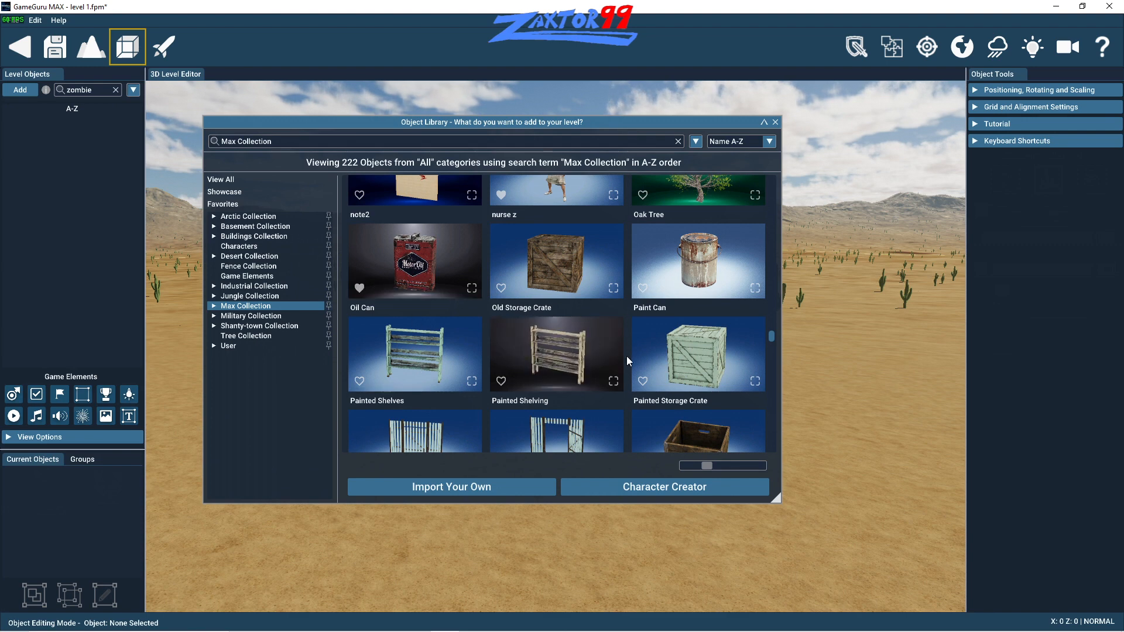
# - Add the red and blue parrot, the light-coloured rabbit and the runner character from the Max Collection to the favorites
pyautogui.scroll(-5, 627, 357)
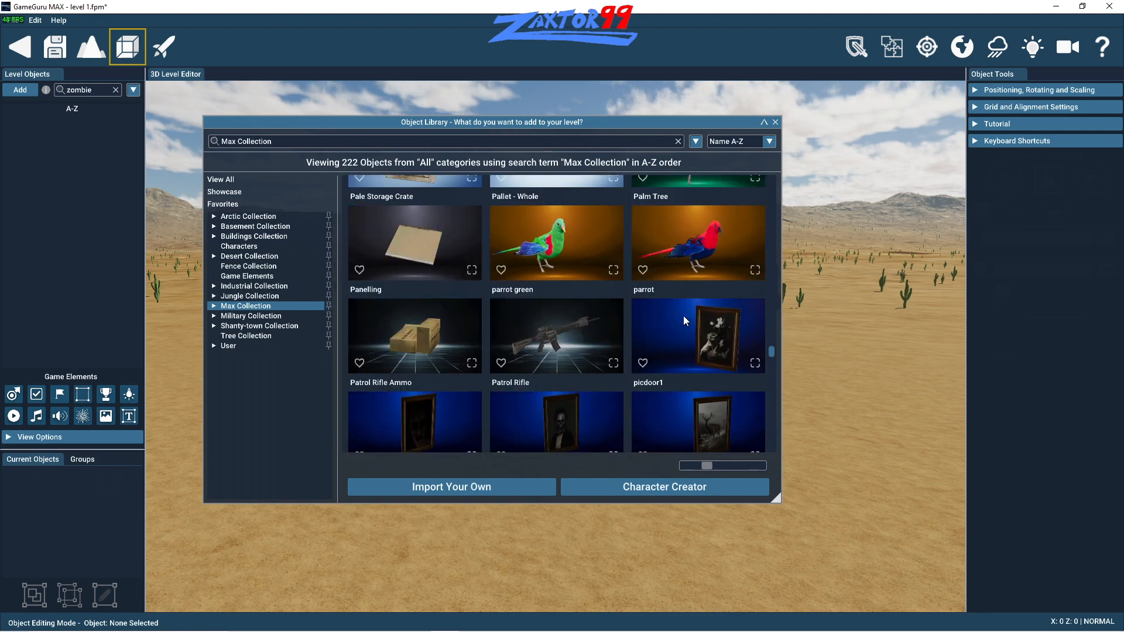
pyautogui.click(642, 269)
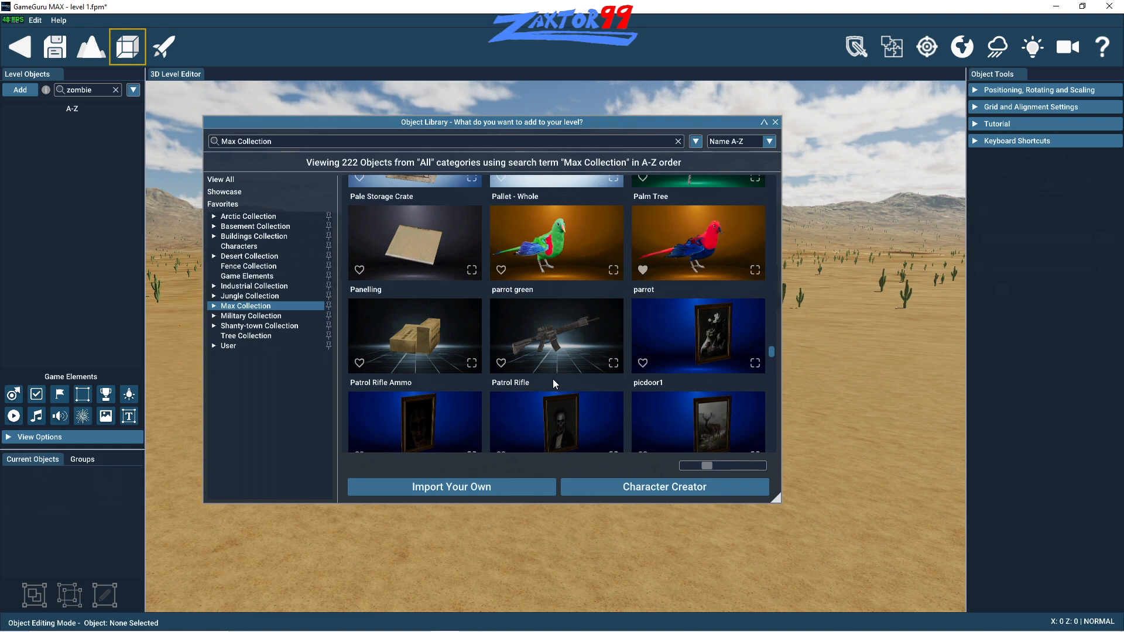
pyautogui.scroll(-2, 549, 367)
pyautogui.scroll(-5, 549, 367)
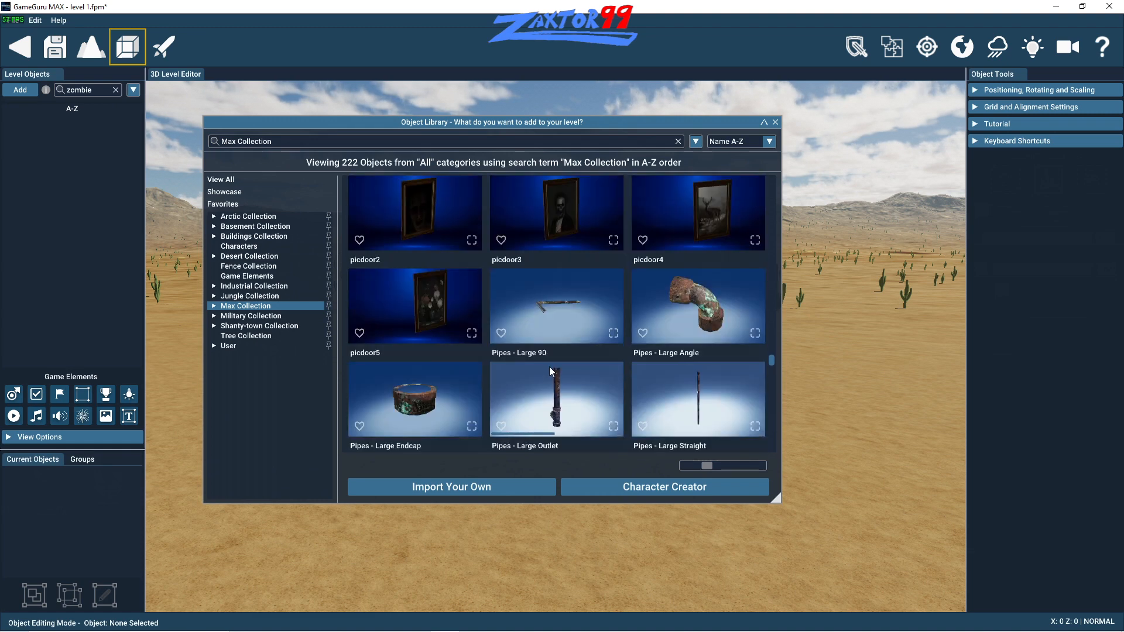
pyautogui.scroll(-10, 579, 405)
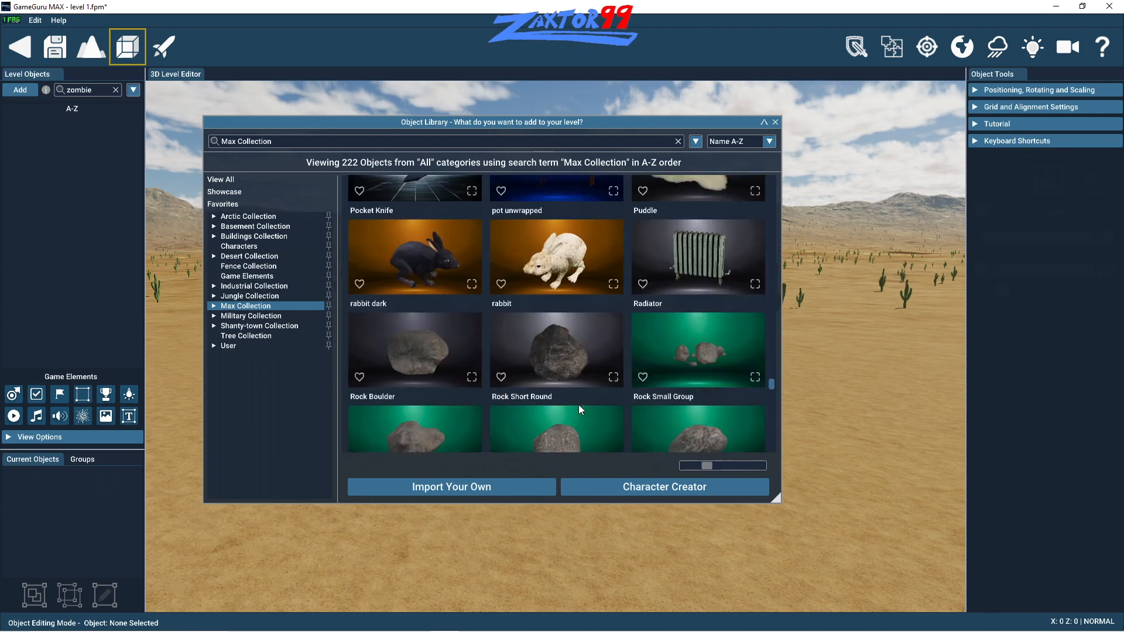
pyautogui.scroll(1, 578, 405)
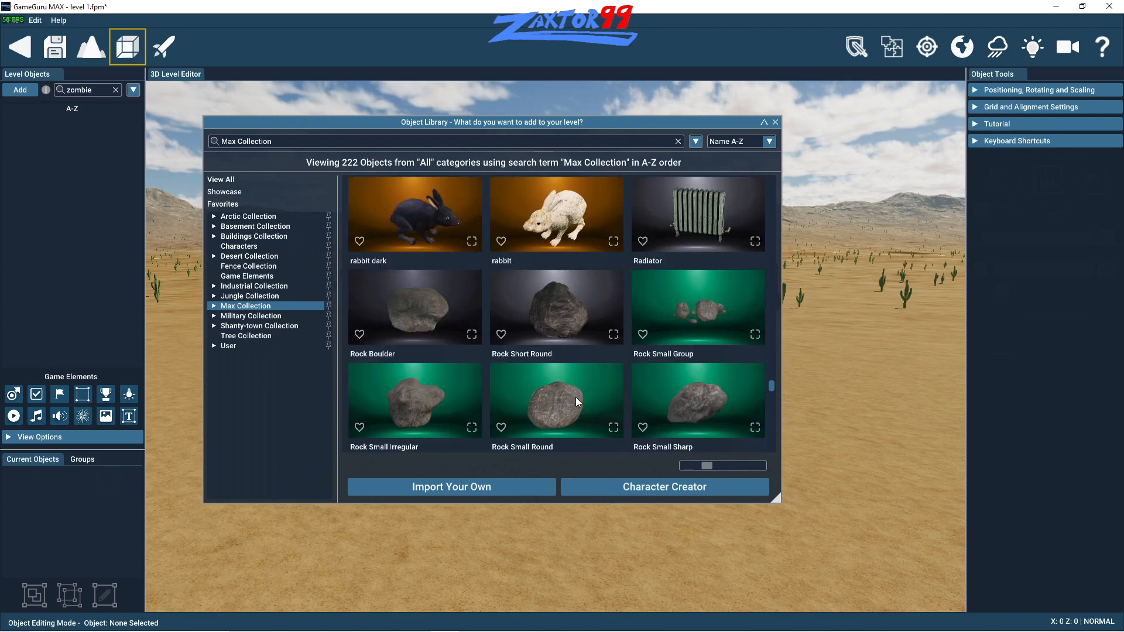
pyautogui.click(502, 240)
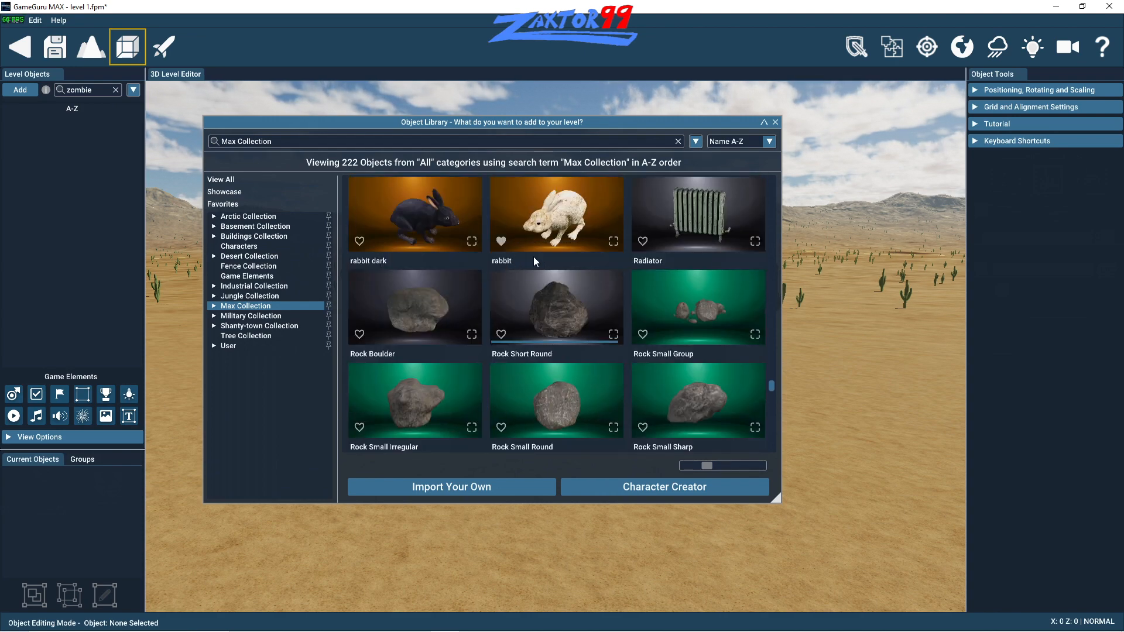
pyautogui.scroll(-3, 555, 314)
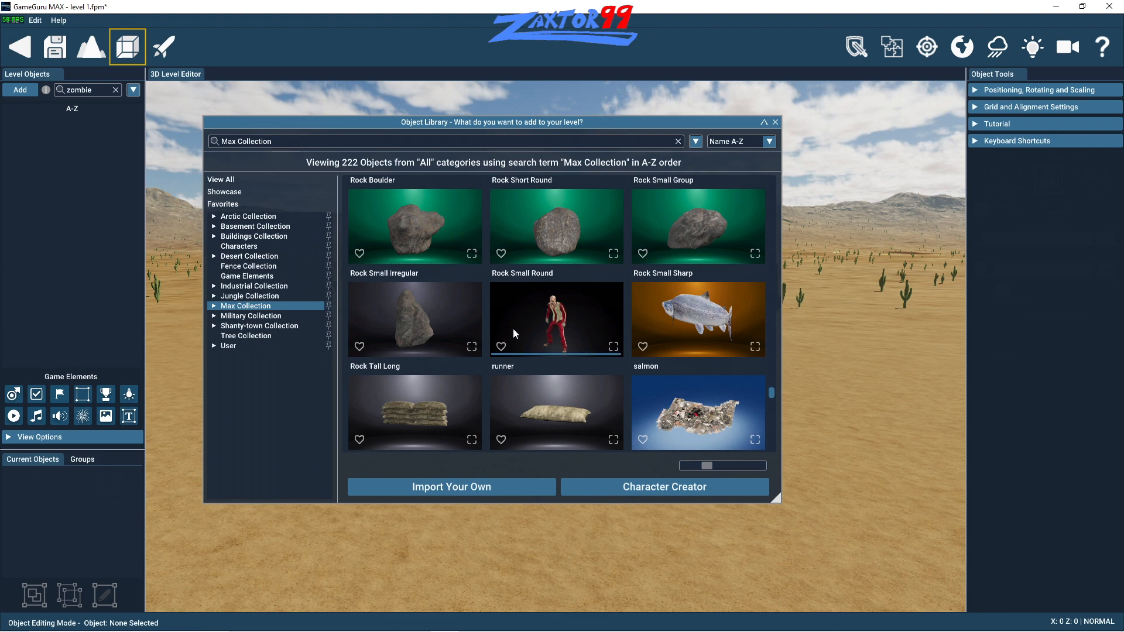
pyautogui.click(502, 346)
# - Place the soldier1 character from the Max Collection on the open desert ground at about X 13, Z 4
pyautogui.scroll(-1, 574, 359)
pyautogui.scroll(-8, 580, 369)
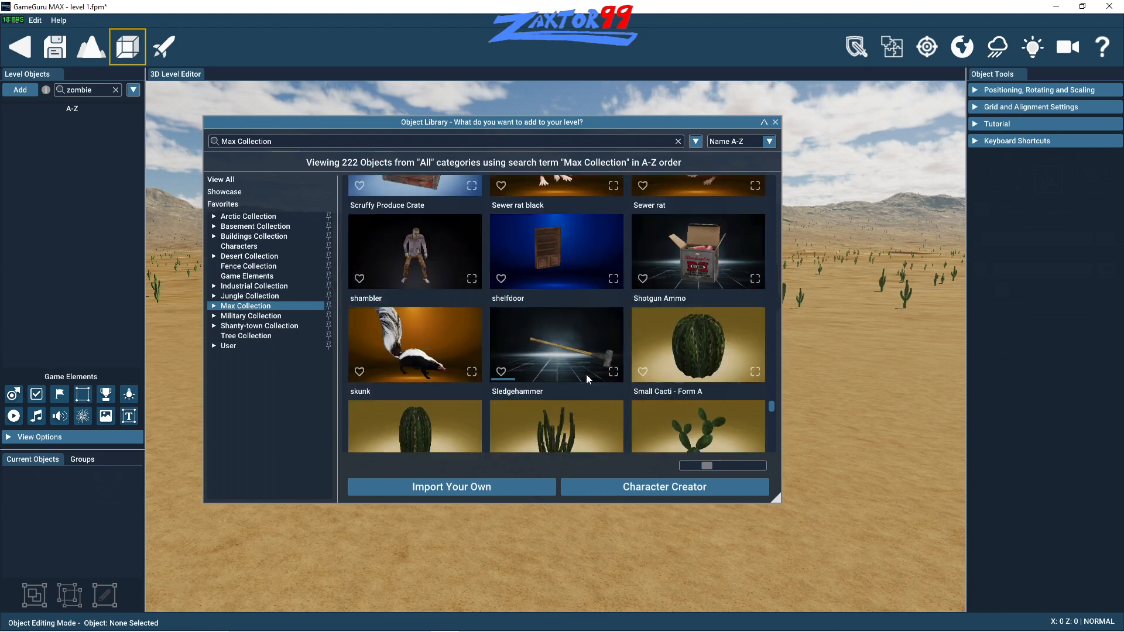
pyautogui.scroll(-1, 603, 428)
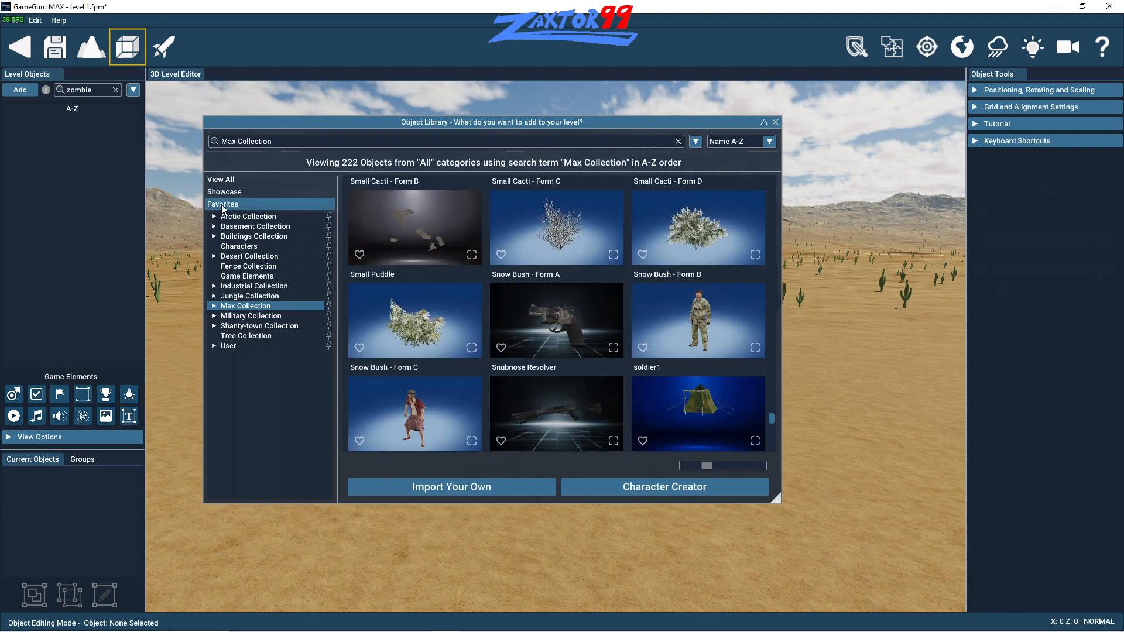
pyautogui.moveTo(651, 121); pyautogui.dragTo(580, 124)
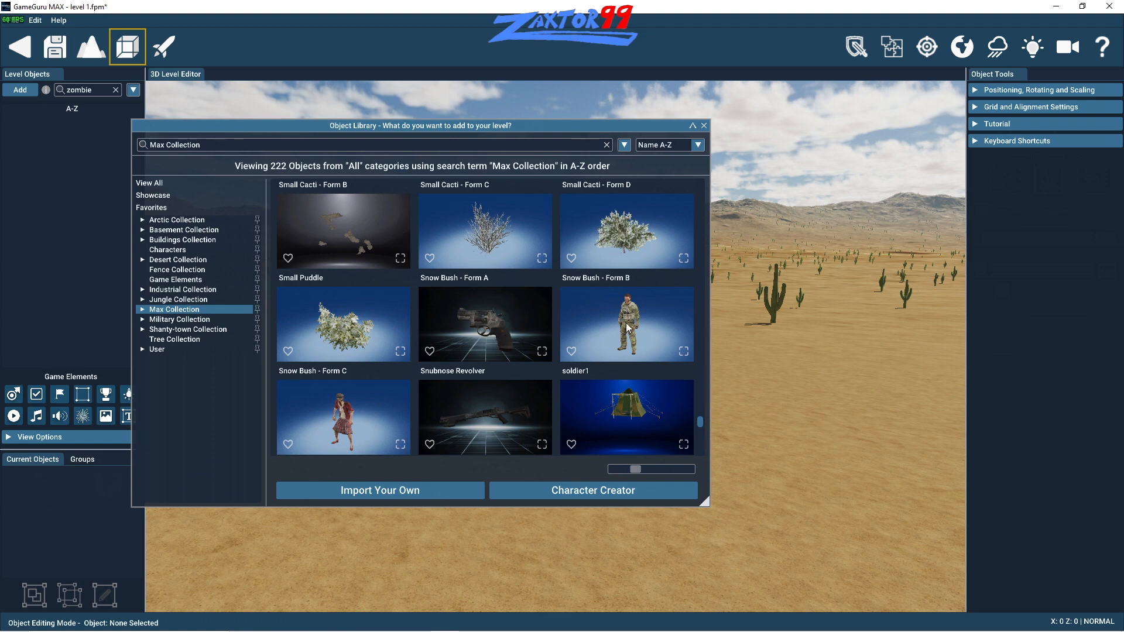
pyautogui.click(622, 343)
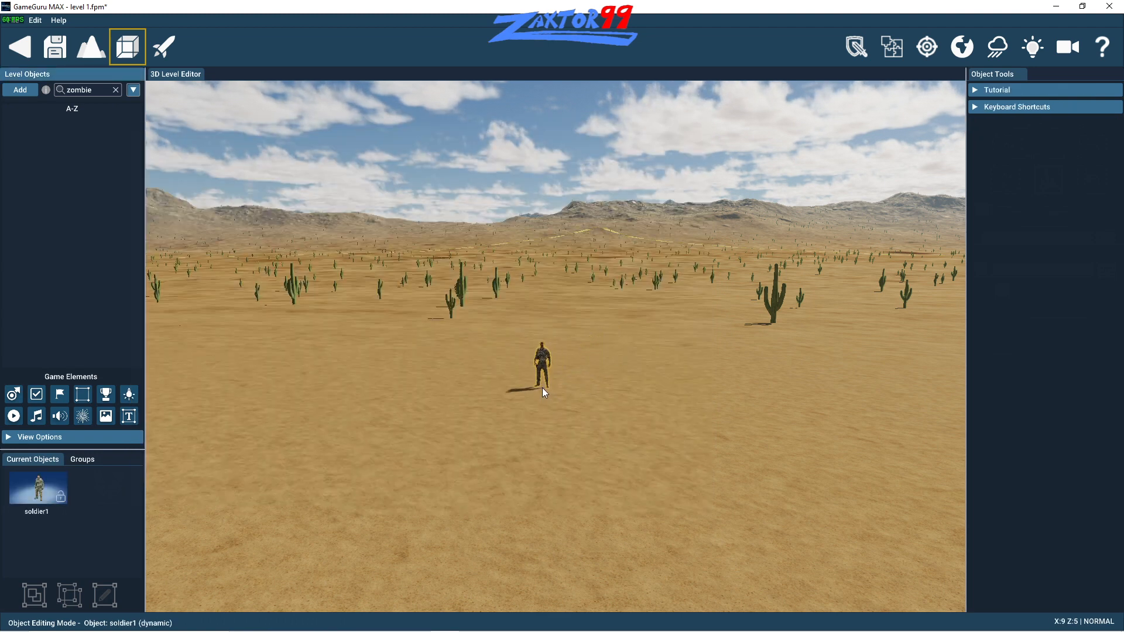
pyautogui.press('d')
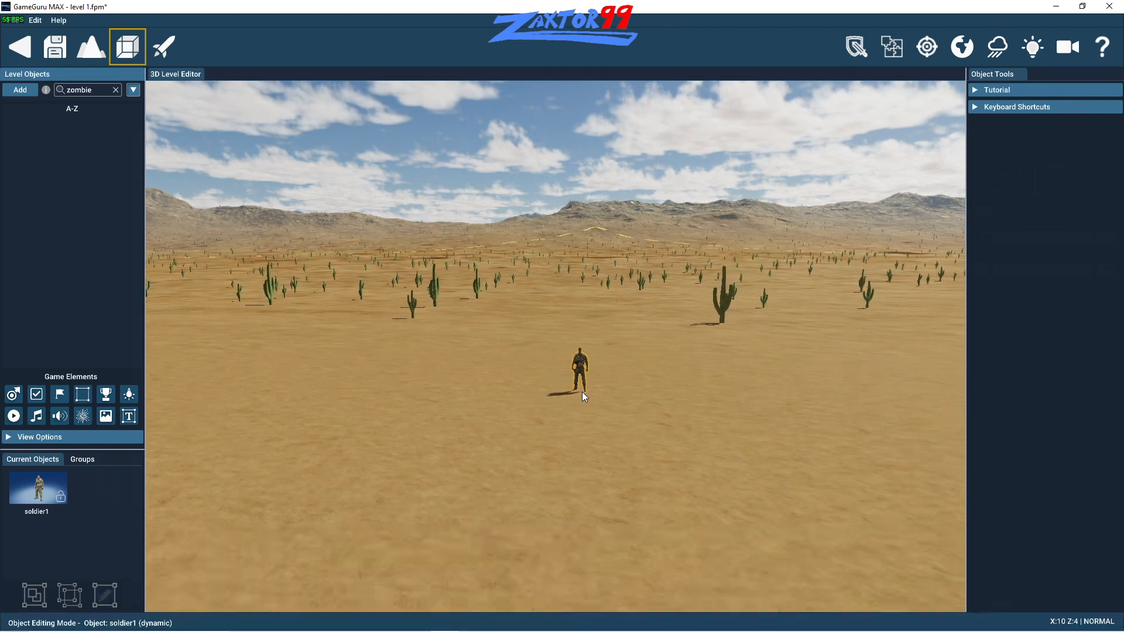
pyautogui.press('d')
pyautogui.press('a')
pyautogui.press('d')
pyautogui.press('s')
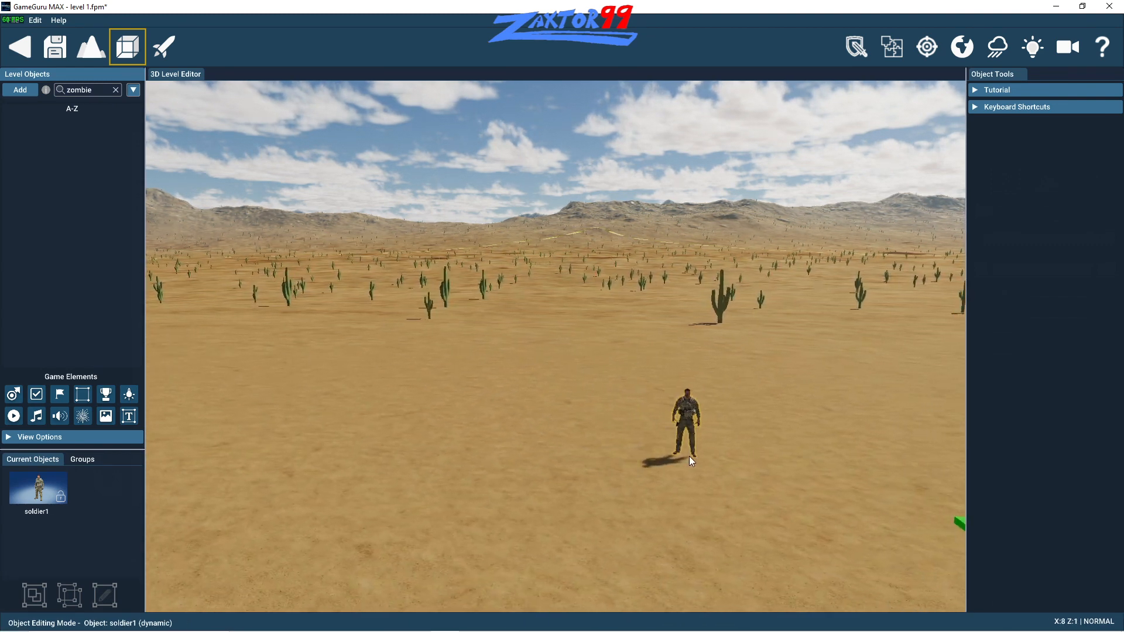
pyautogui.press('d')
pyautogui.press('a')
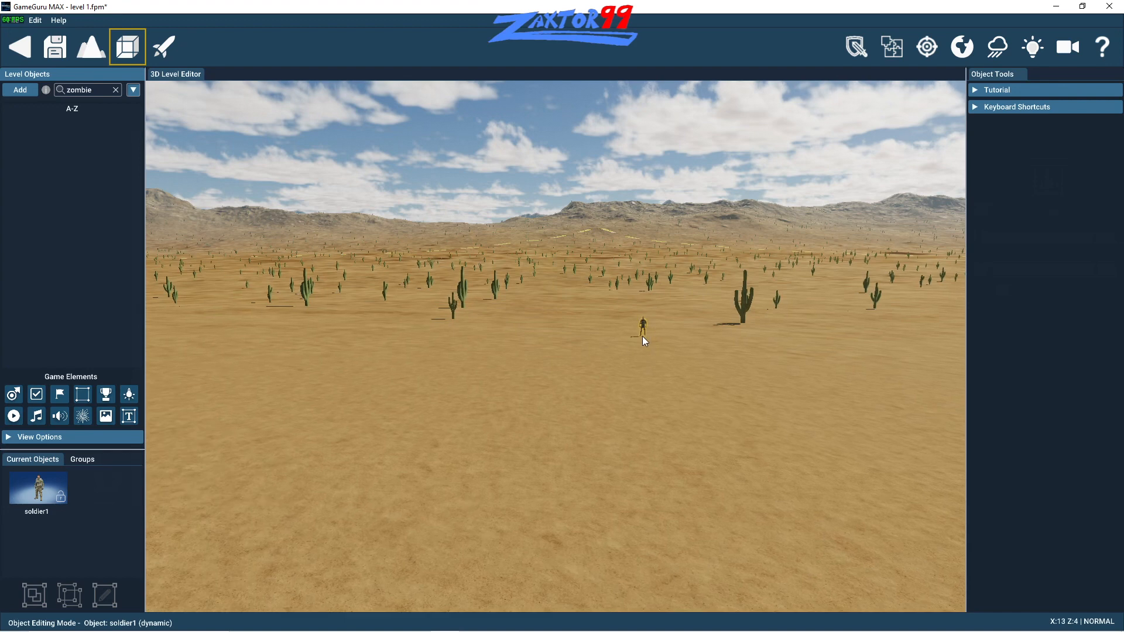
pyautogui.click(642, 336)
# - Place the Compact Assault Rifle from the favorites on the ground beside the green player start marker, at about X 10, Z 0
pyautogui.press('a')
pyautogui.press('w')
pyautogui.press('d')
pyautogui.press('w')
pyautogui.press('a')
pyautogui.press('s')
pyautogui.press('s')
pyautogui.press('s')
pyautogui.press('d')
pyautogui.press('s')
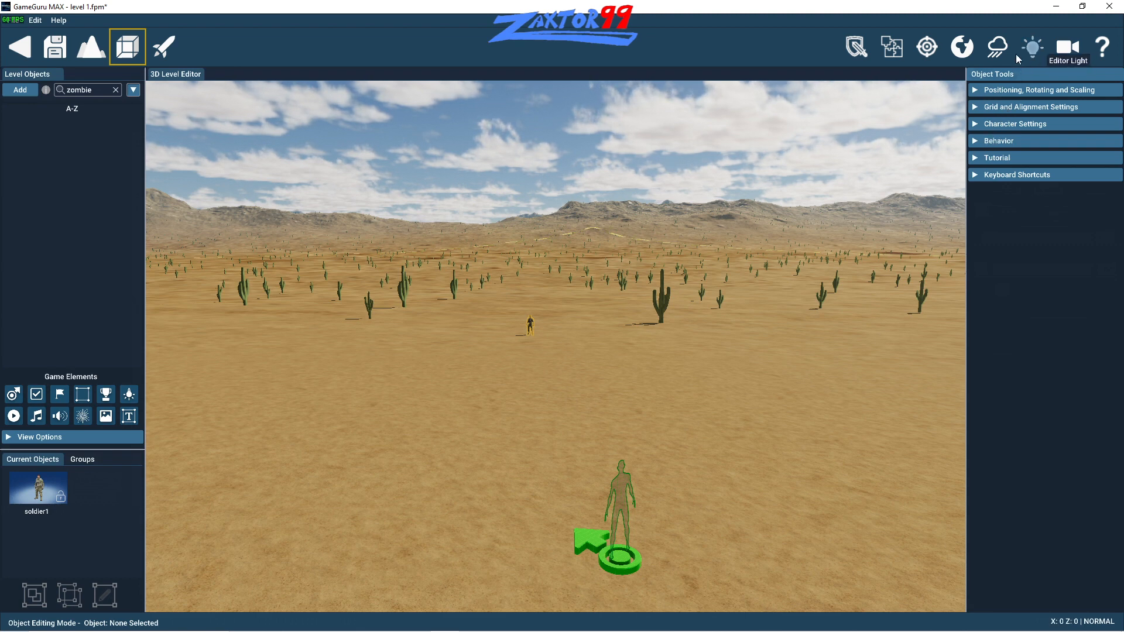
pyautogui.click(21, 91)
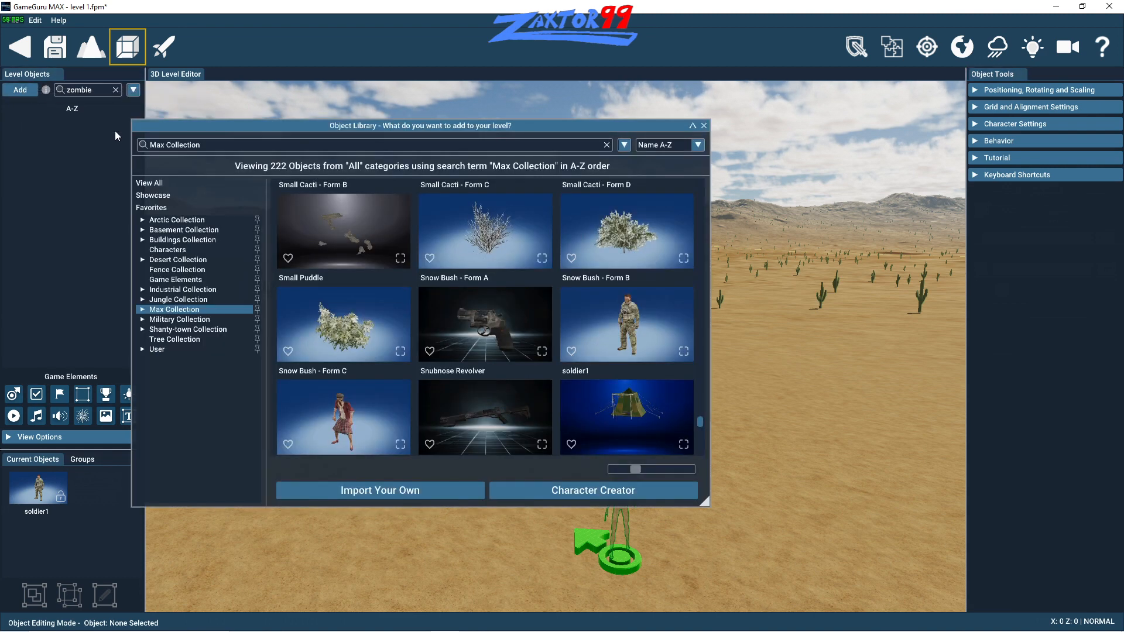
pyautogui.click(151, 208)
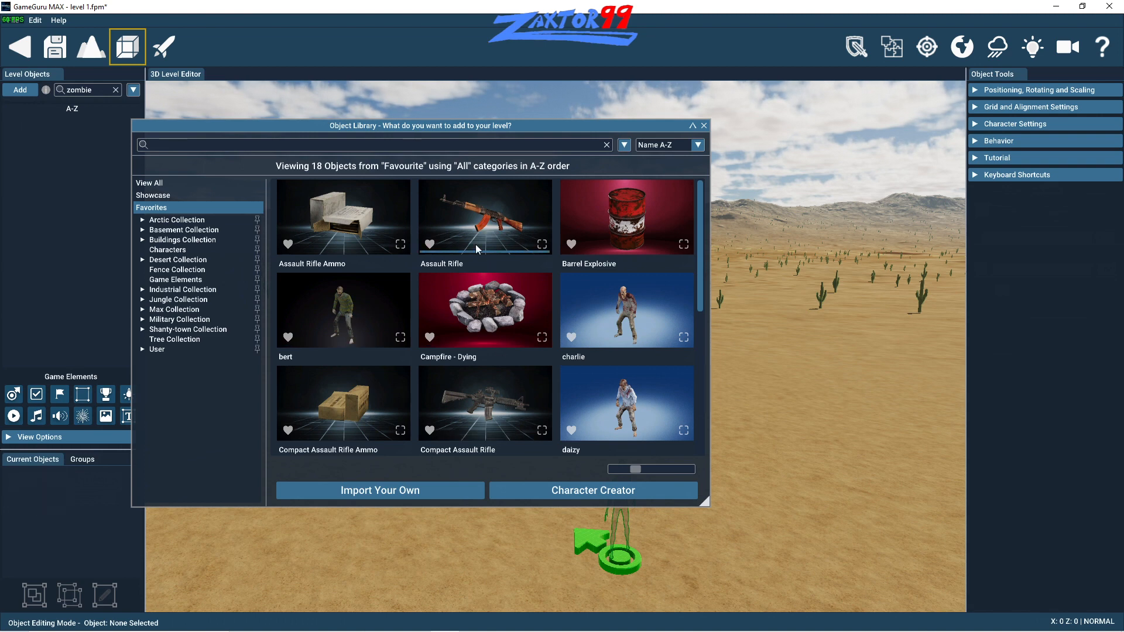
pyautogui.click(479, 401)
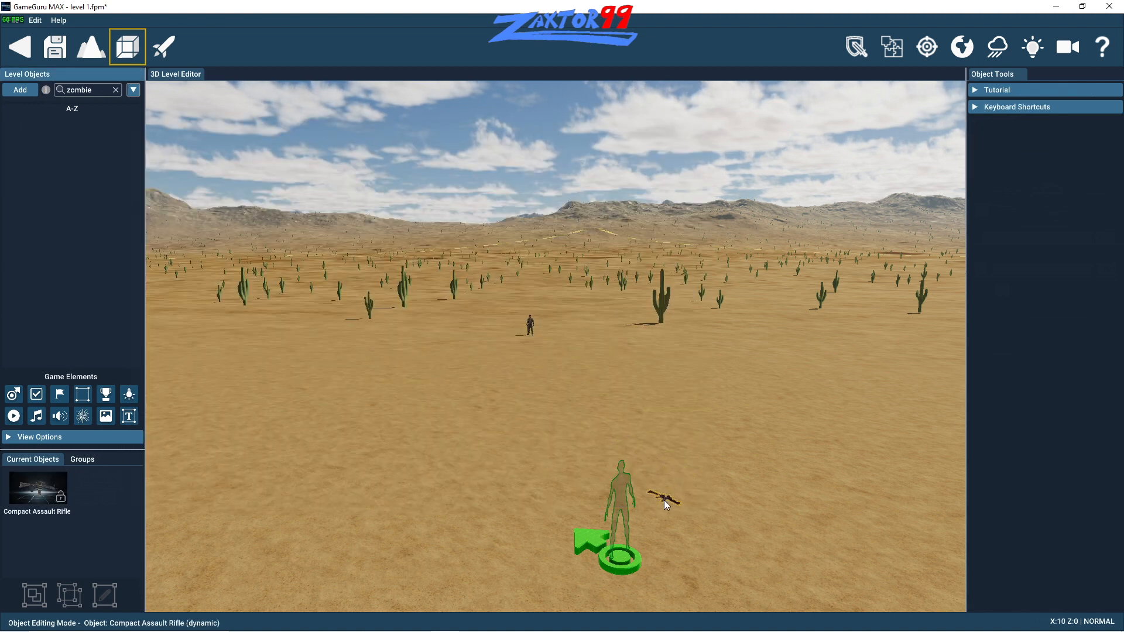
pyautogui.click(664, 500)
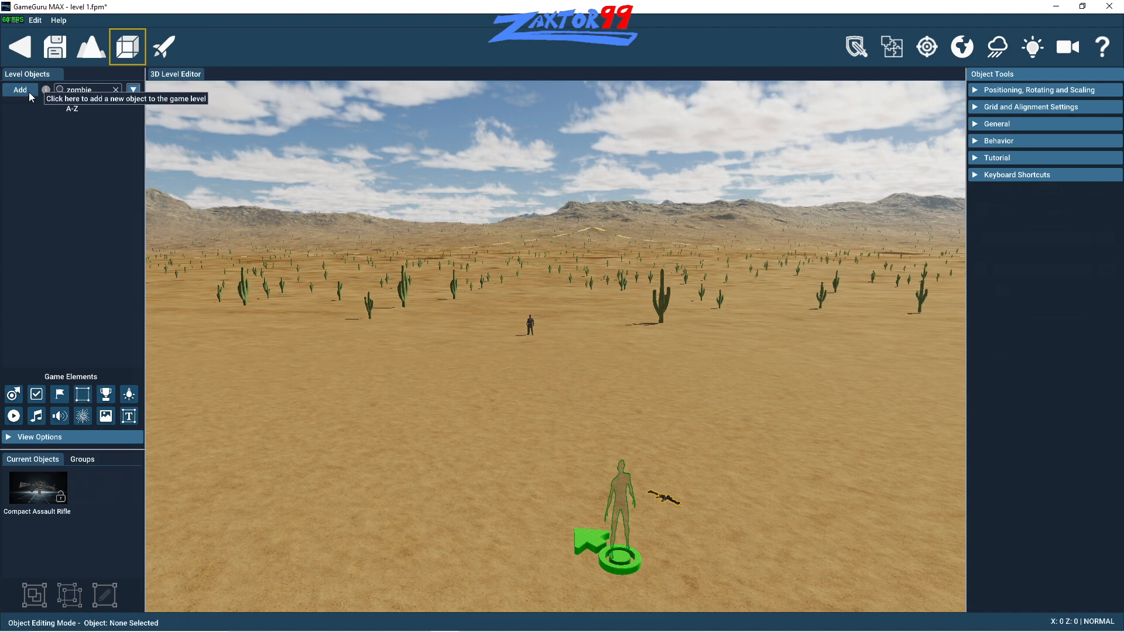
# - Place the Compact Assault Rifle Ammo from the favorites on the ground beside the rifle, at about X 9, Z 1
pyautogui.click(20, 89)
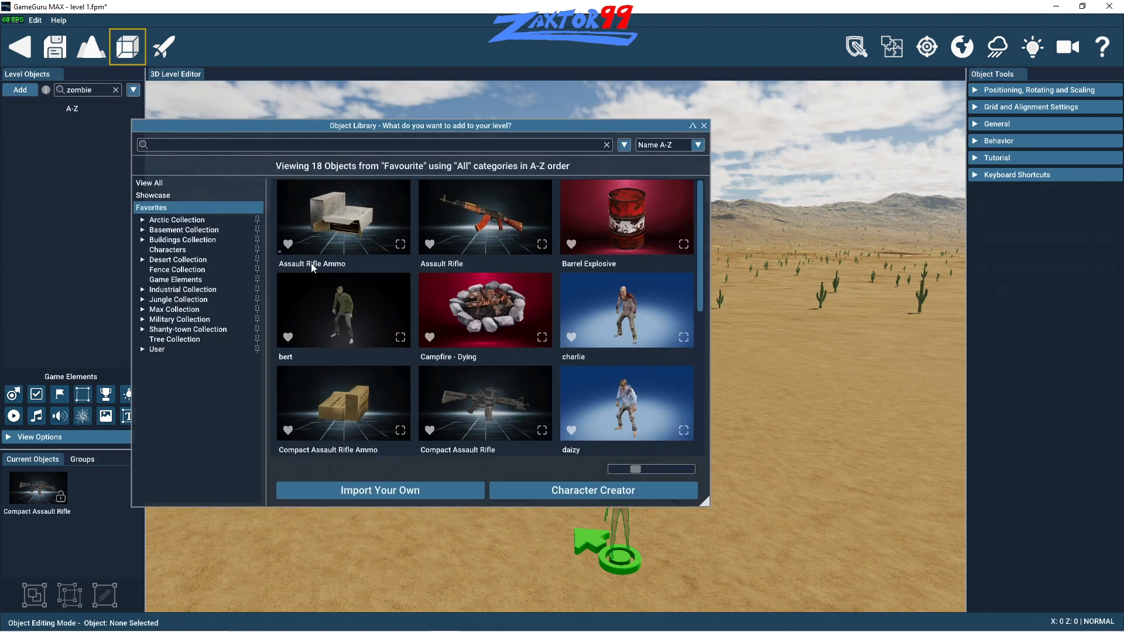
pyautogui.click(356, 409)
pyautogui.click(672, 485)
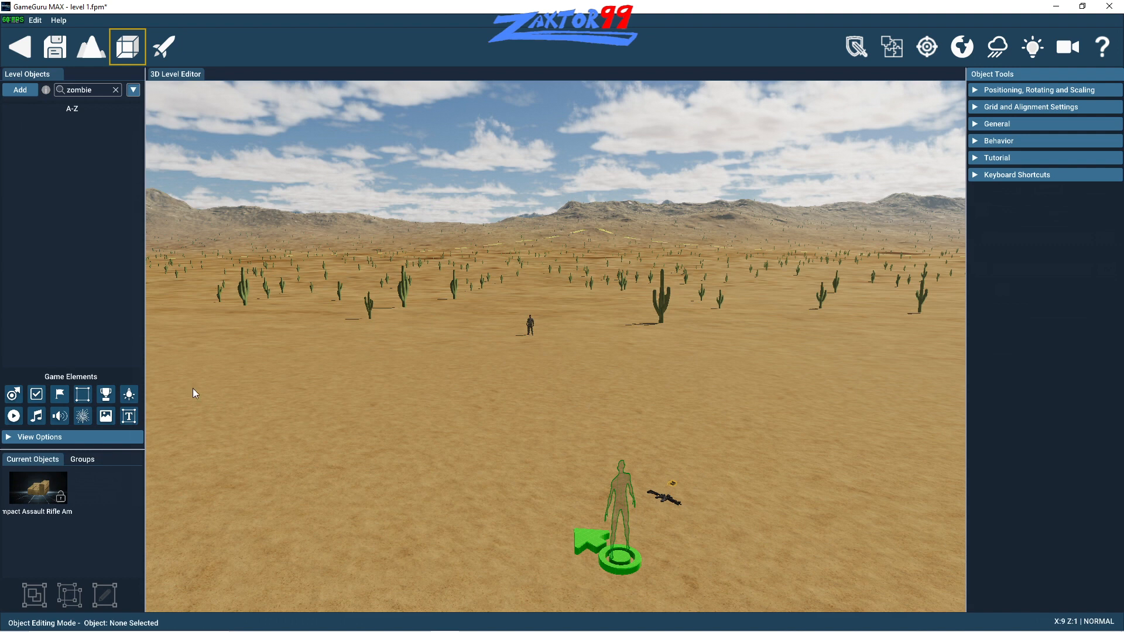
pyautogui.click(699, 490)
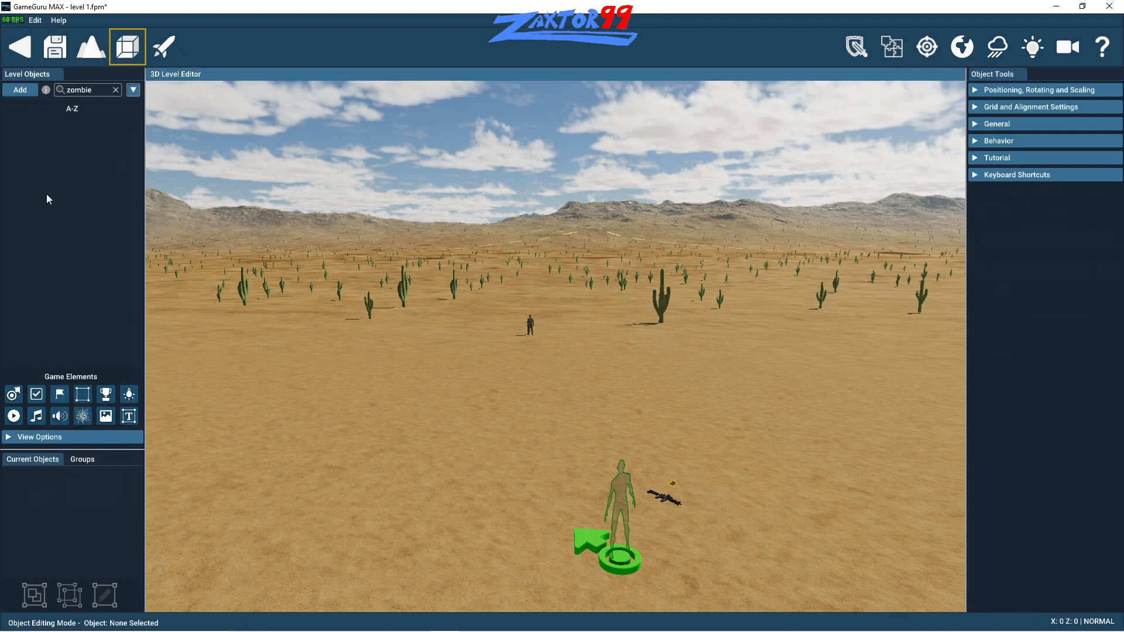
# - Scatter eight Assault Rifle Ammo boxes from the favorites on the ground around the rifle near the player start marker
pyautogui.click(20, 91)
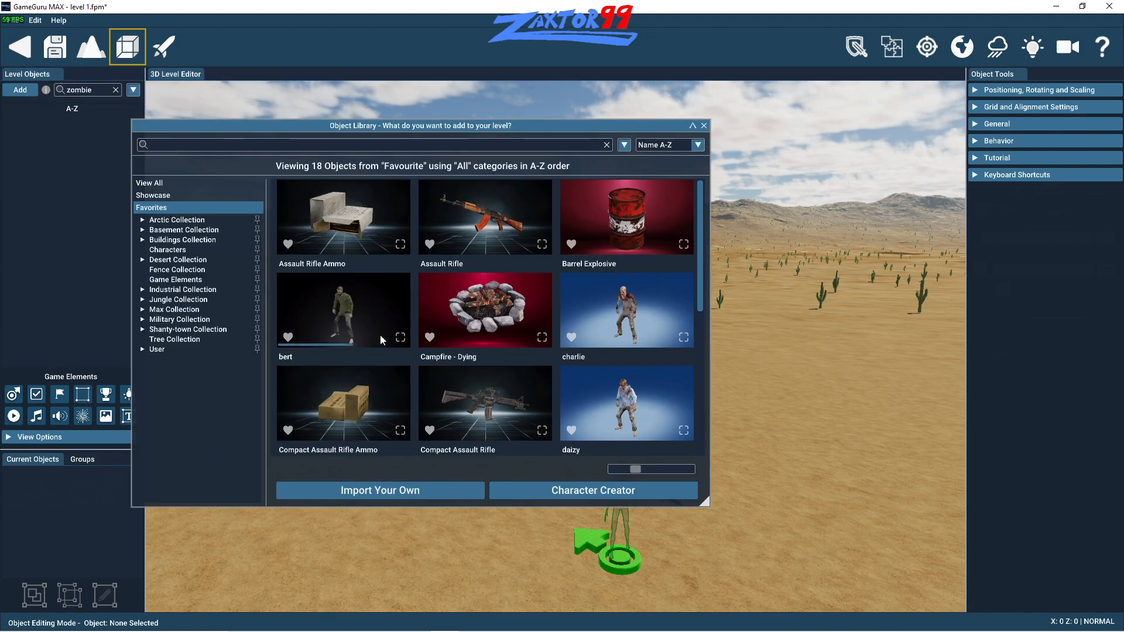
pyautogui.click(338, 231)
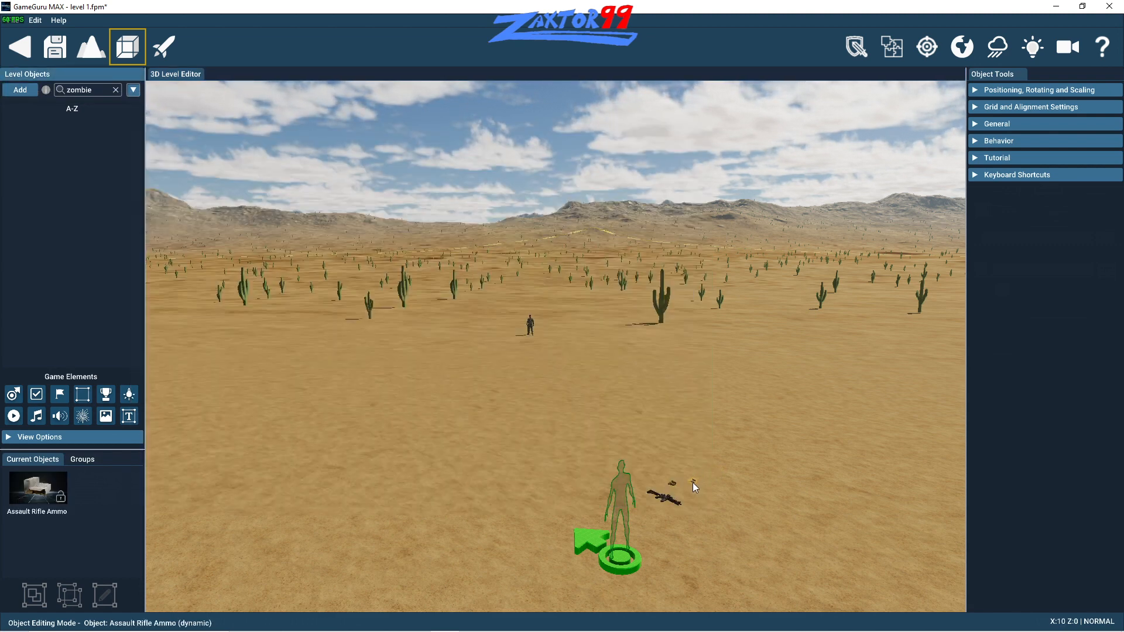
pyautogui.click(693, 483)
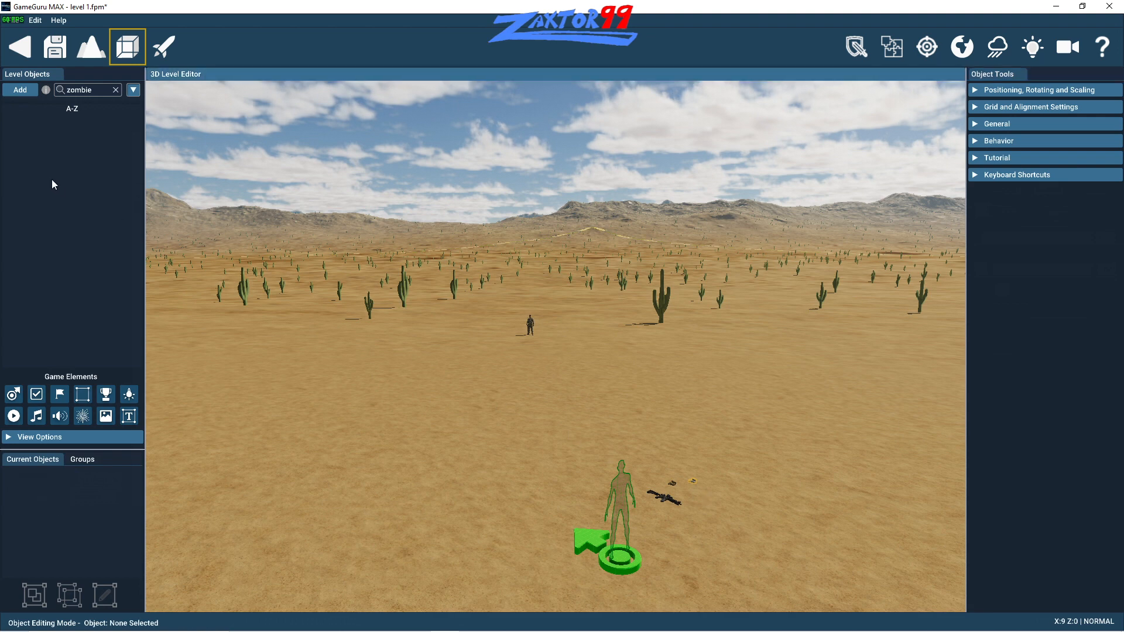
pyautogui.click(20, 91)
pyautogui.click(344, 237)
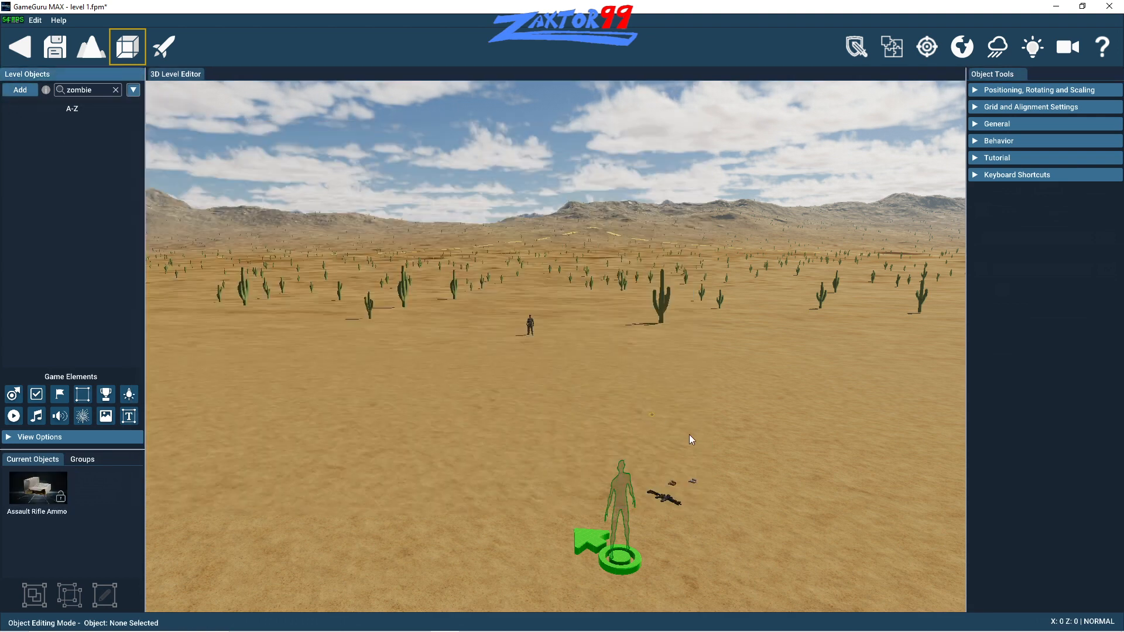
pyautogui.click(705, 476)
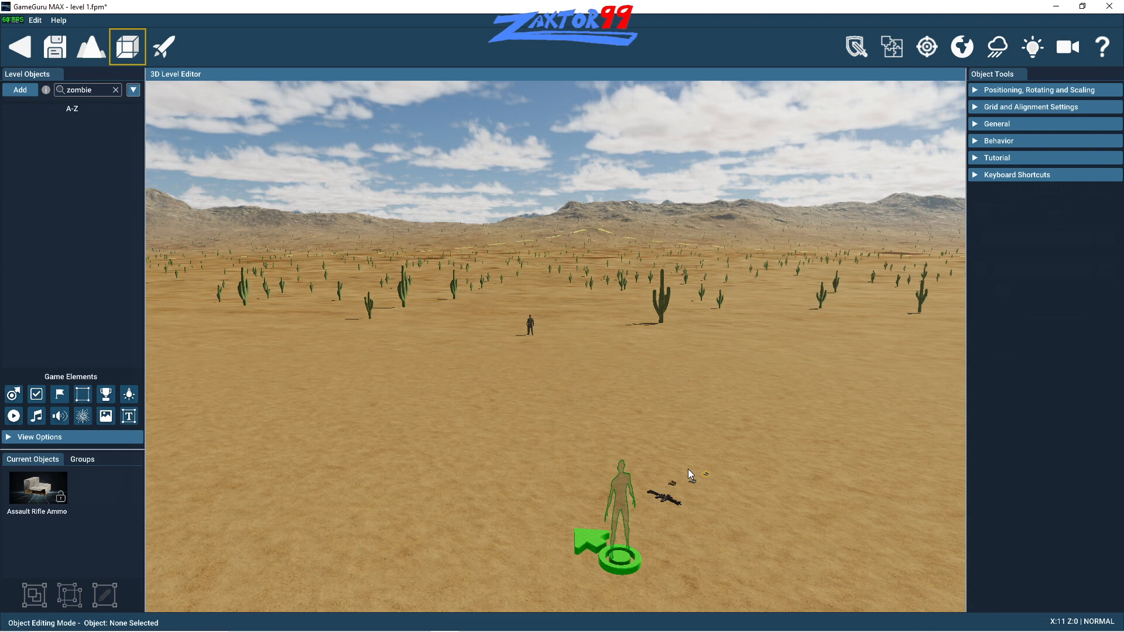
pyautogui.click(20, 90)
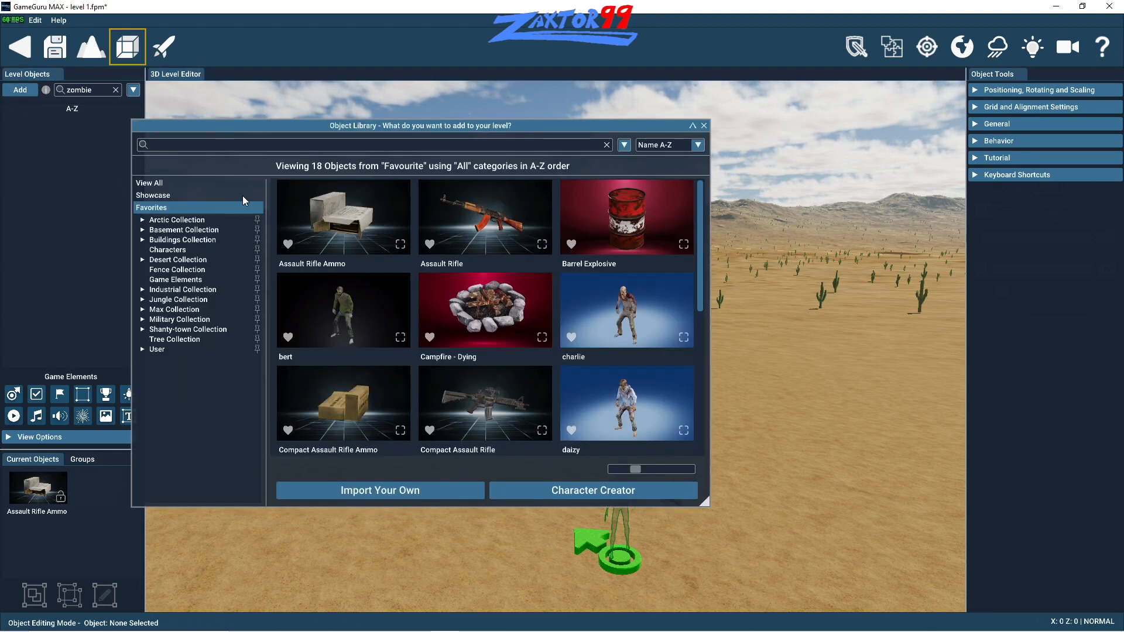
pyautogui.click(348, 239)
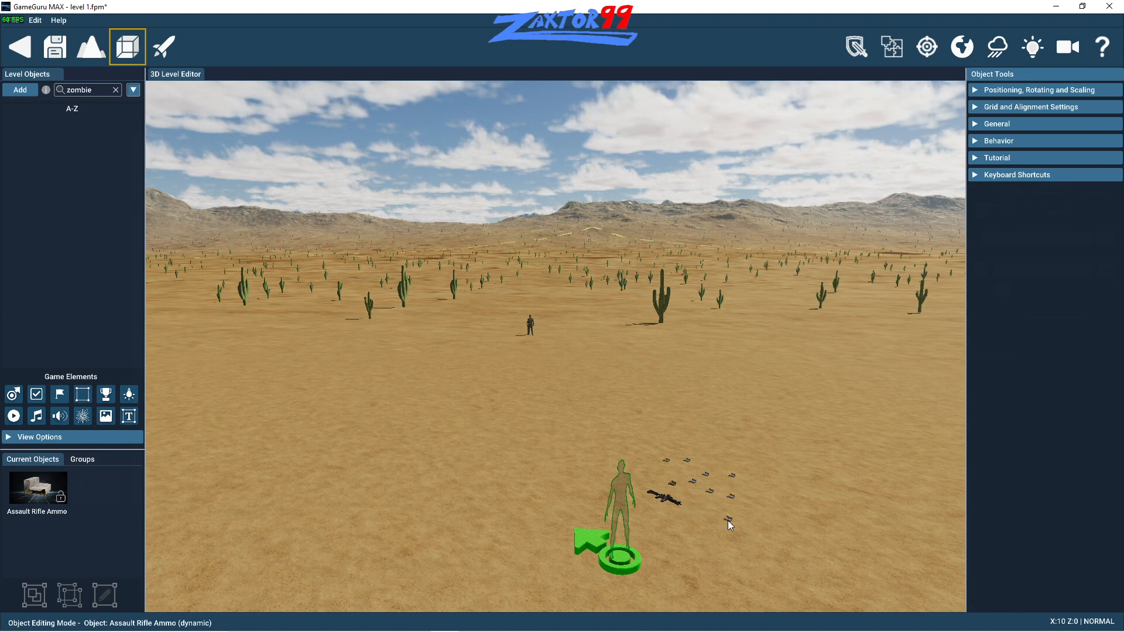
# - Place five bert characters from the favorites in a loose row on the desert ground behind the soldier
pyautogui.moveTo(35, 131)
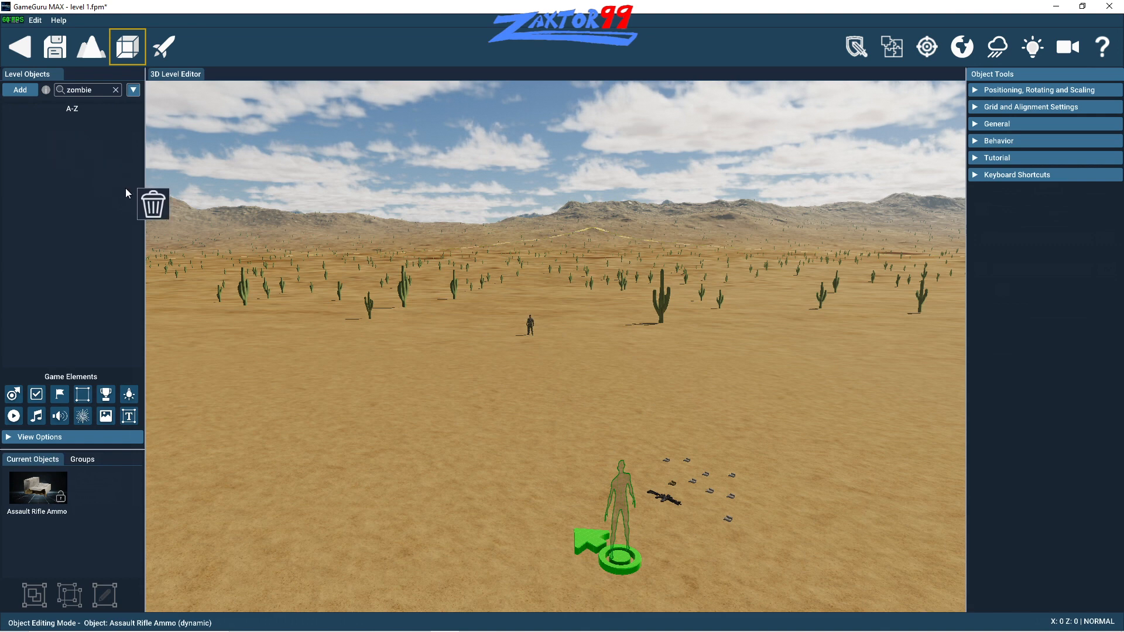
pyautogui.press('a')
pyautogui.press('w')
pyautogui.press('w')
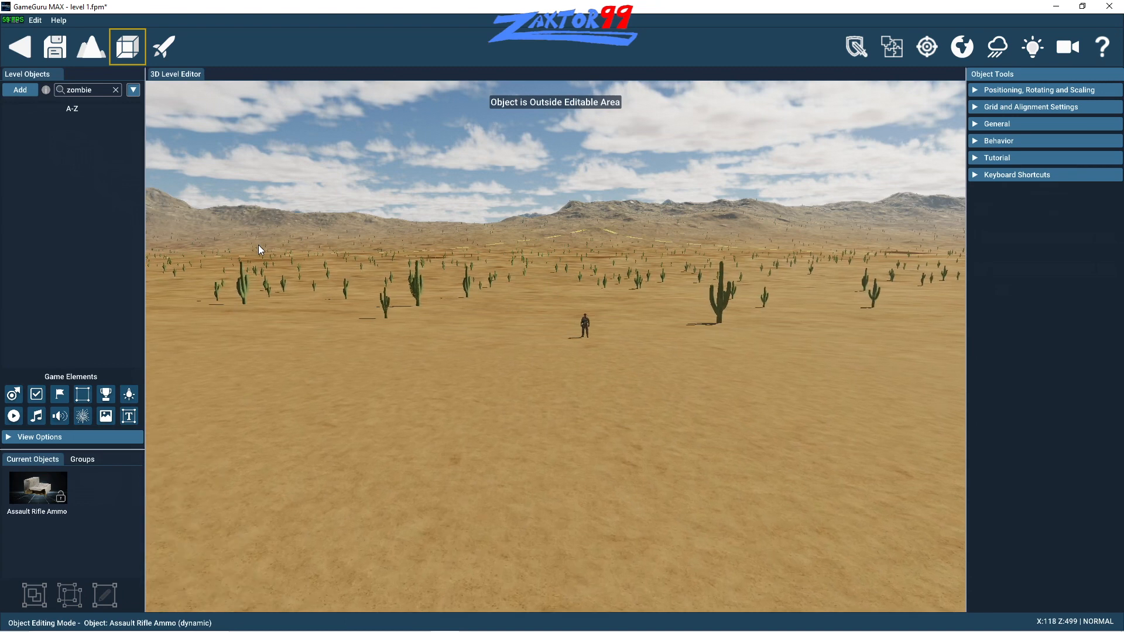
pyautogui.click(28, 93)
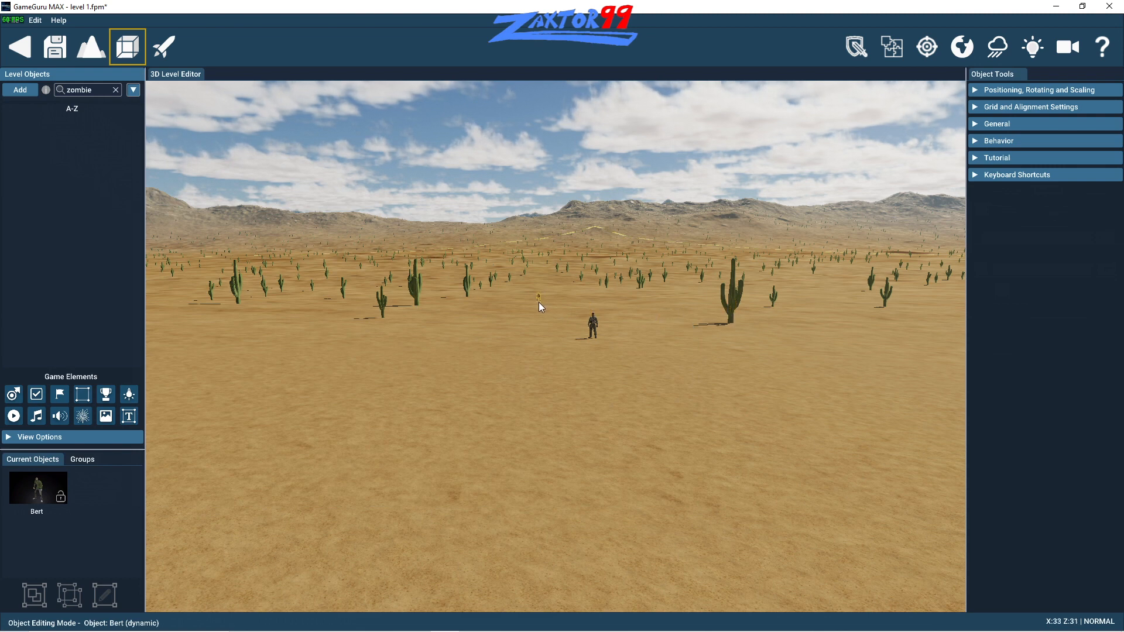
pyautogui.click(518, 292)
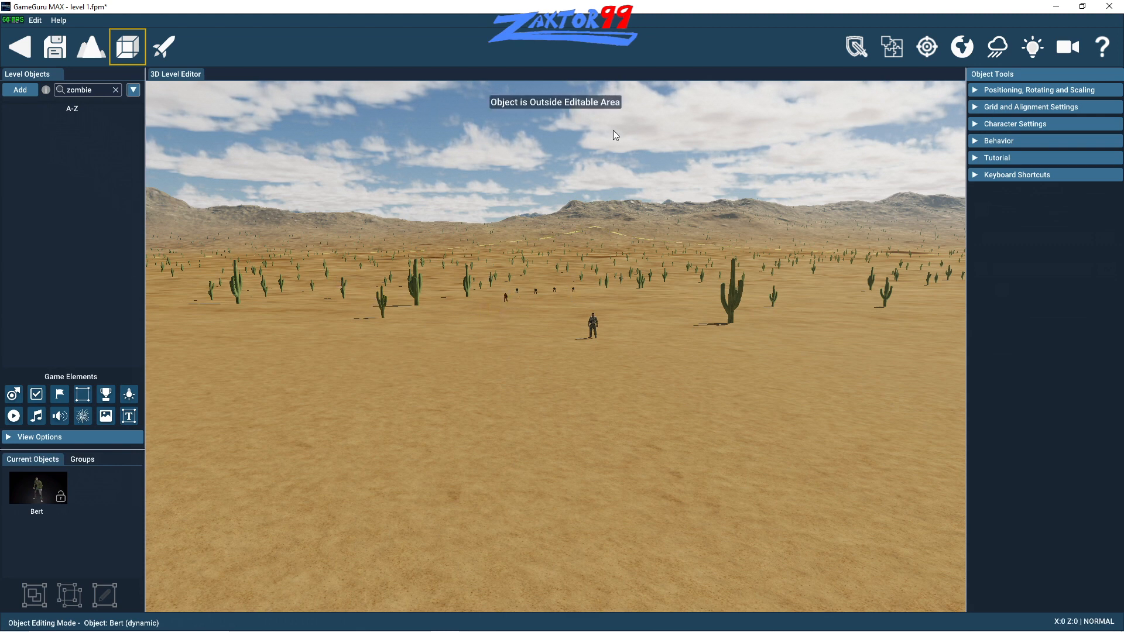
# - Test the level and pick up the scattered ammo and the Compact Assault Rifle near the start point
pyautogui.click(159, 54)
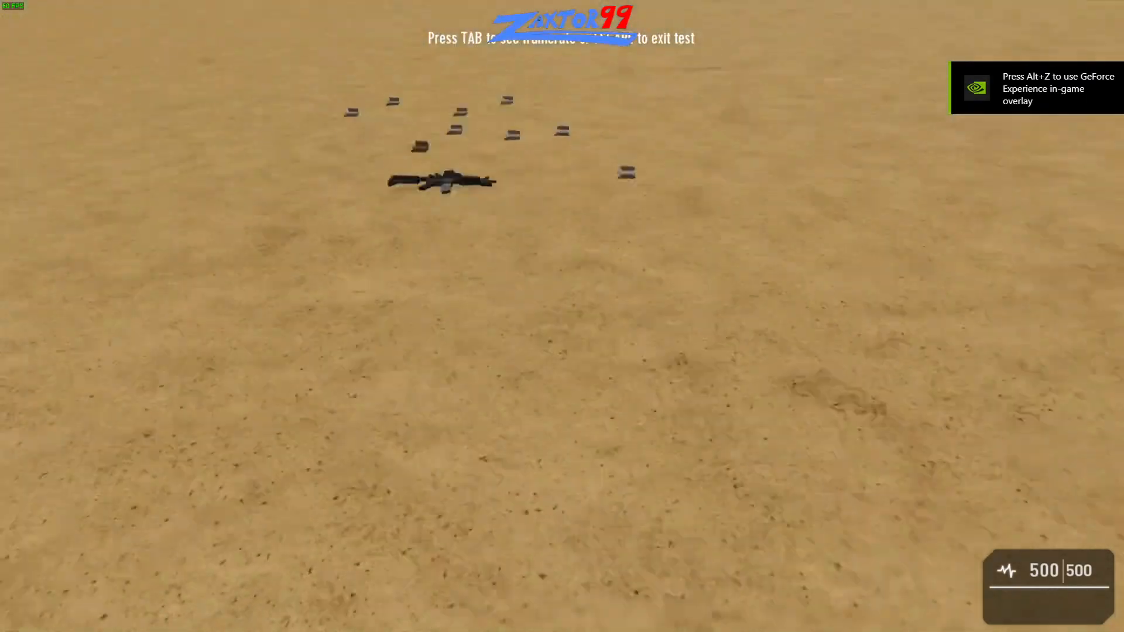
pyautogui.press('w')
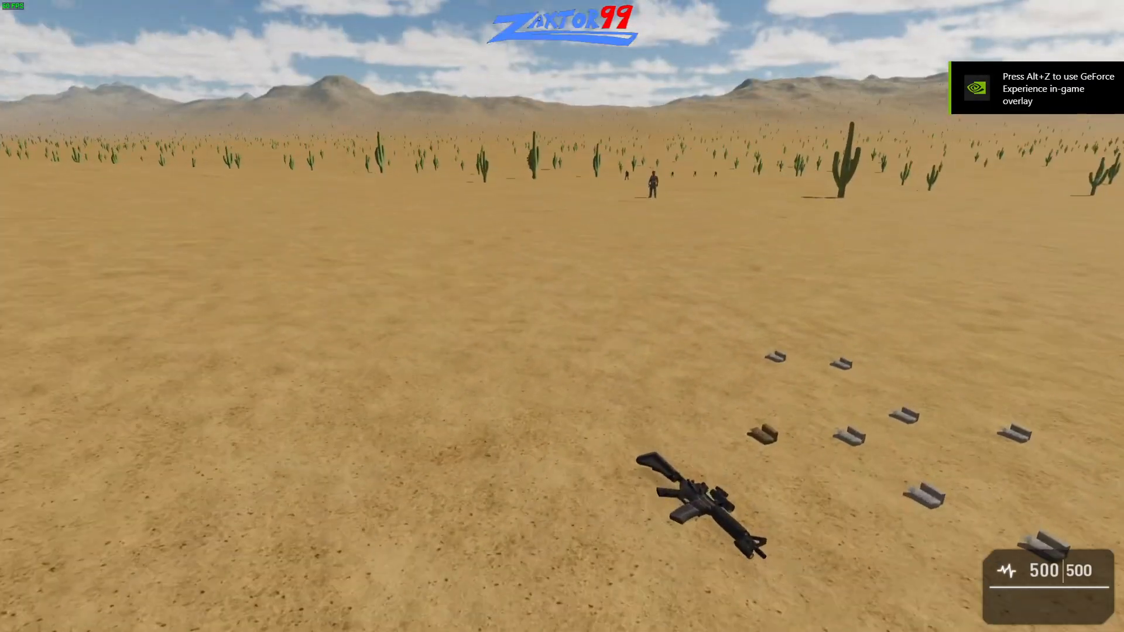
pyautogui.press('w')
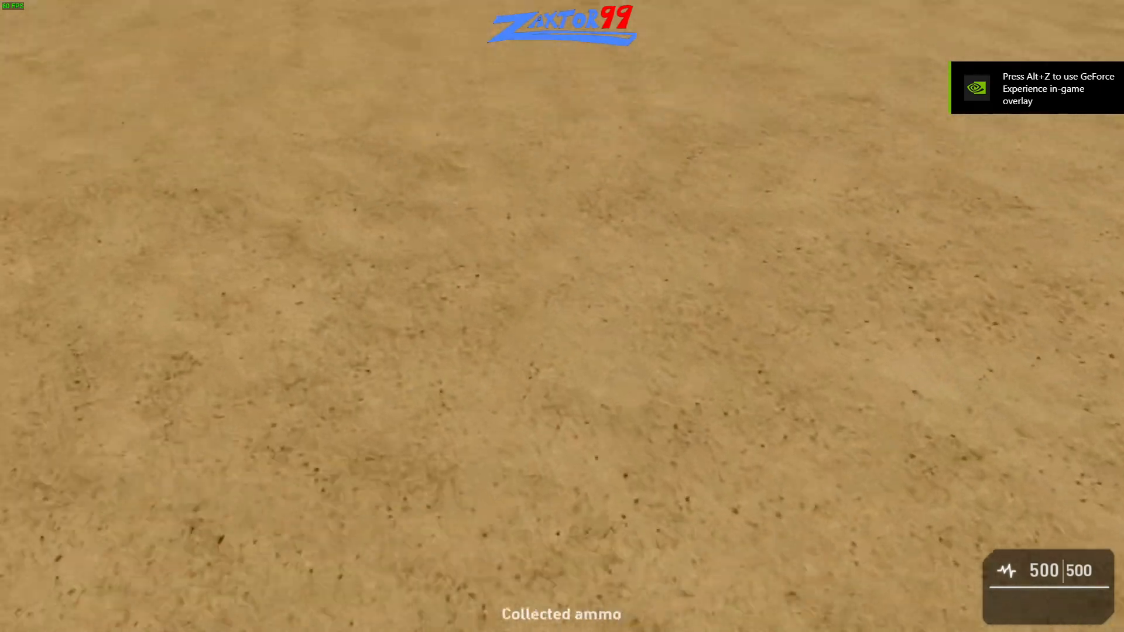
pyautogui.press('s')
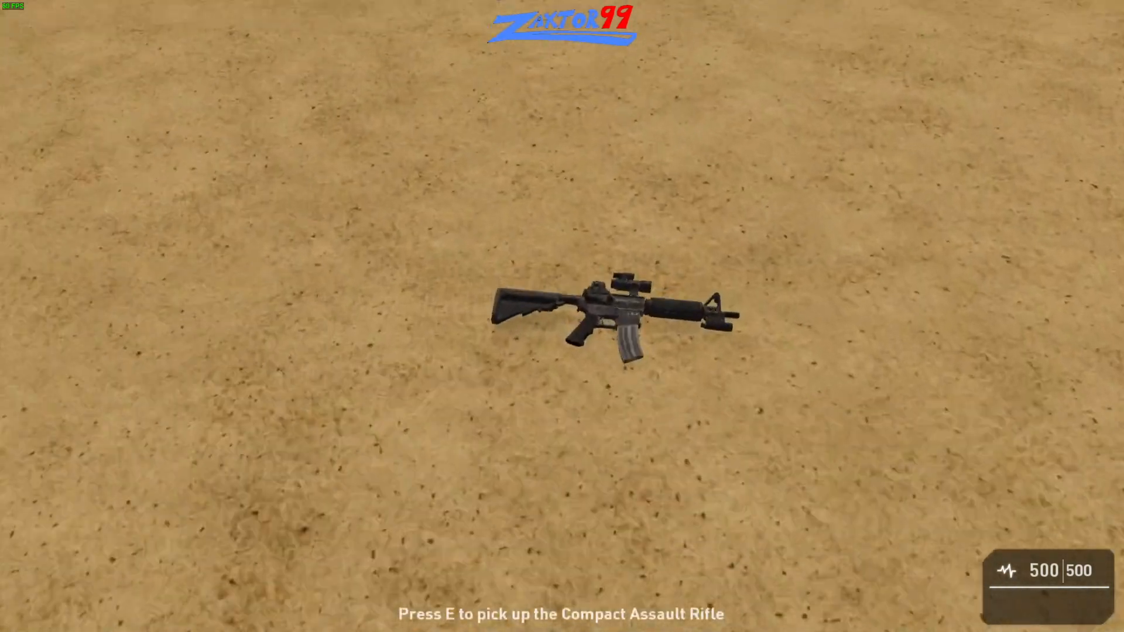
pyautogui.press('w')
pyautogui.press('e')
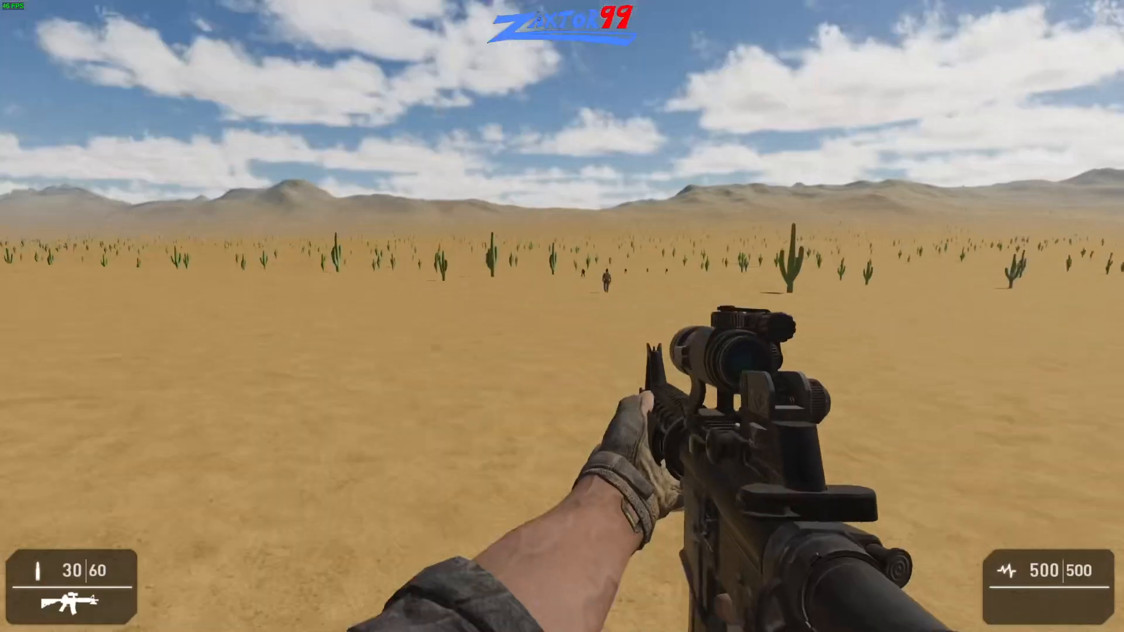
# - Approach the soldier in the test level and shoot at him through the rifle's sight
pyautogui.press('w')
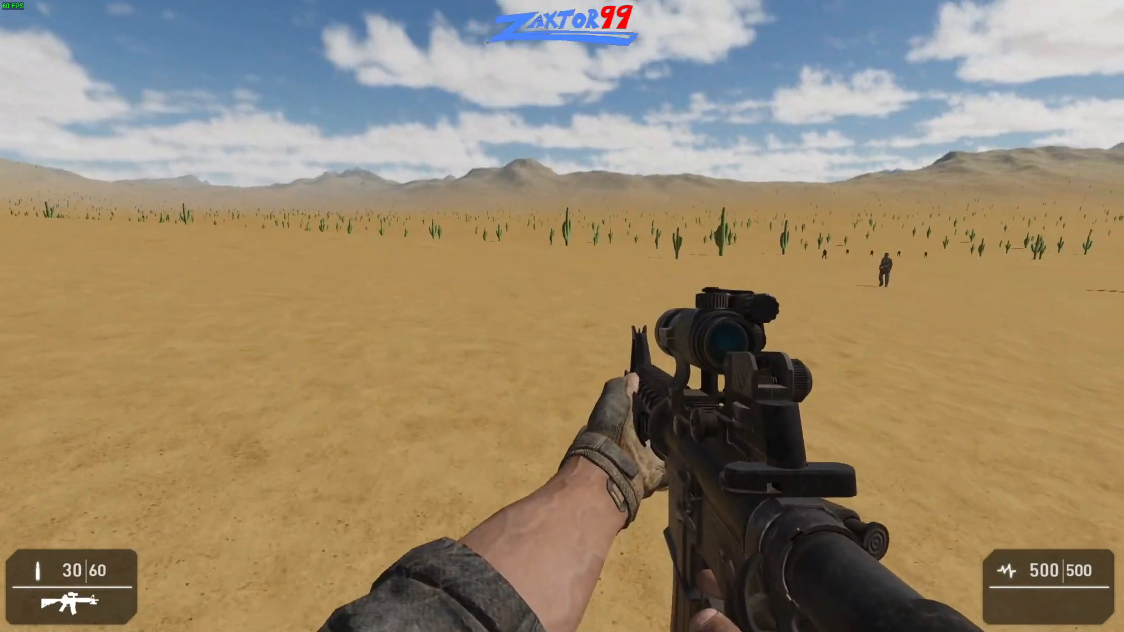
pyautogui.press('w')
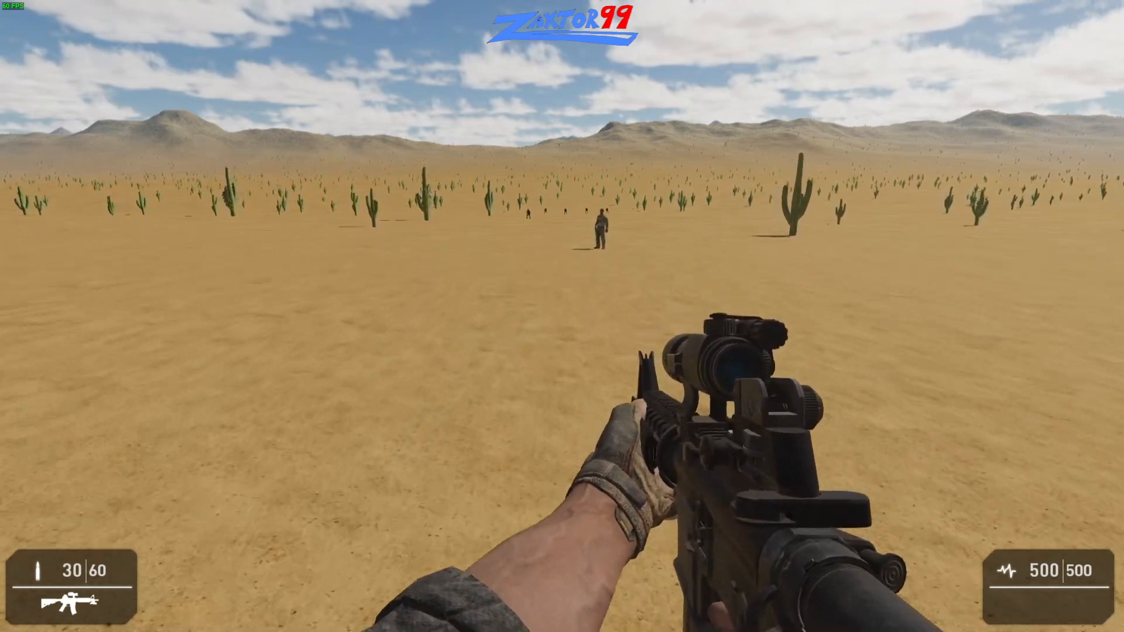
pyautogui.press('w')
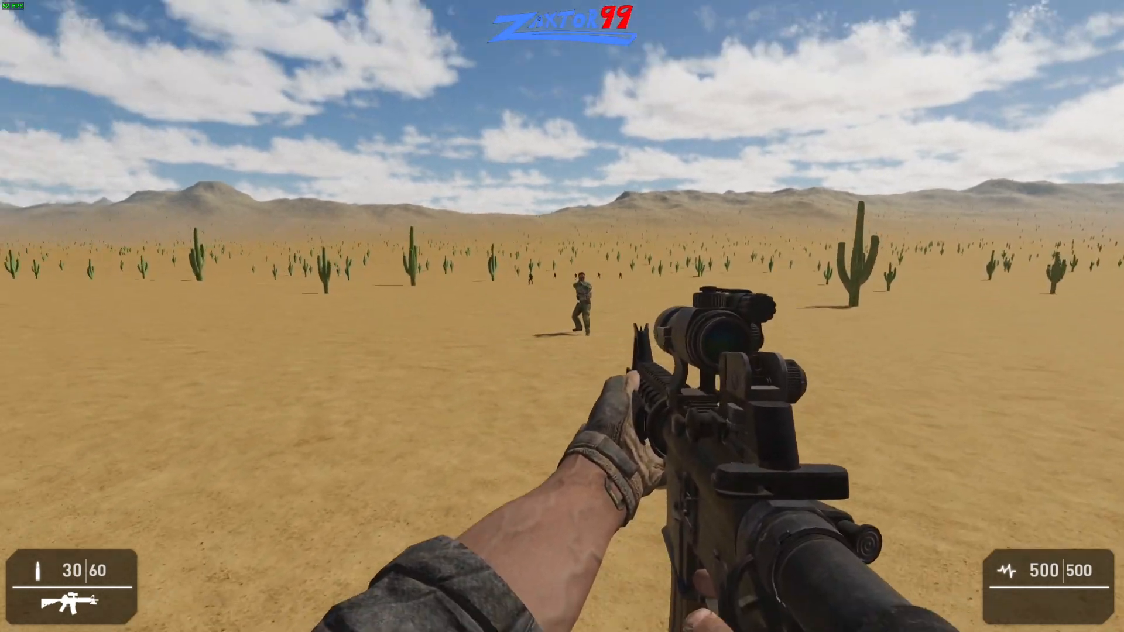
pyautogui.rightClick(562, 316)
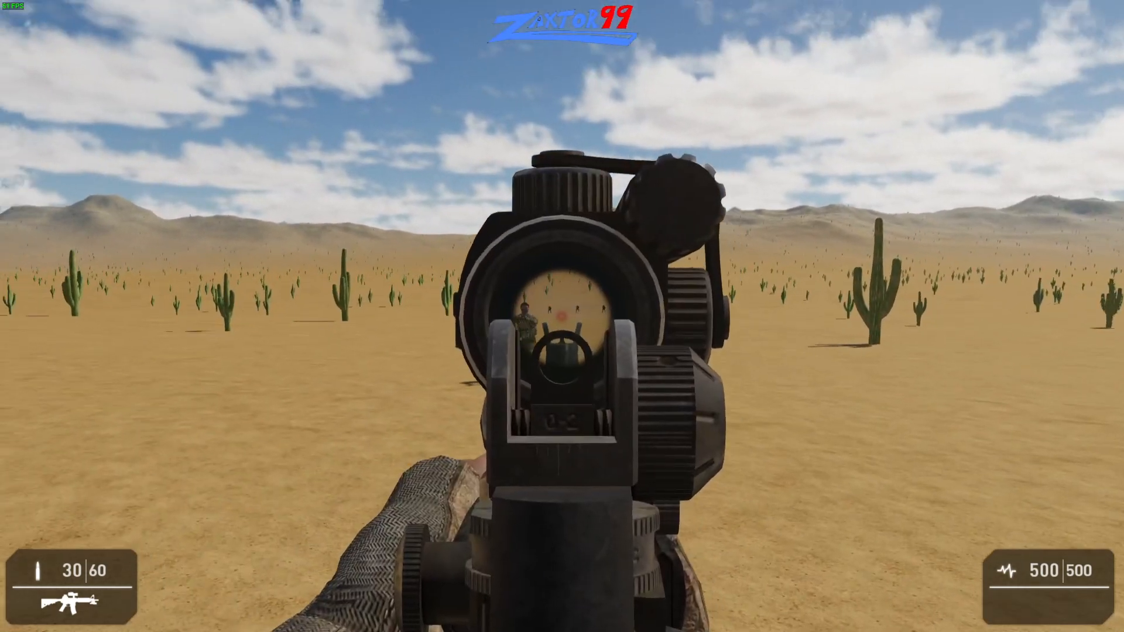
pyautogui.click(562, 317)
pyautogui.click(562, 316)
pyautogui.click(562, 317)
pyautogui.rightClick(563, 316)
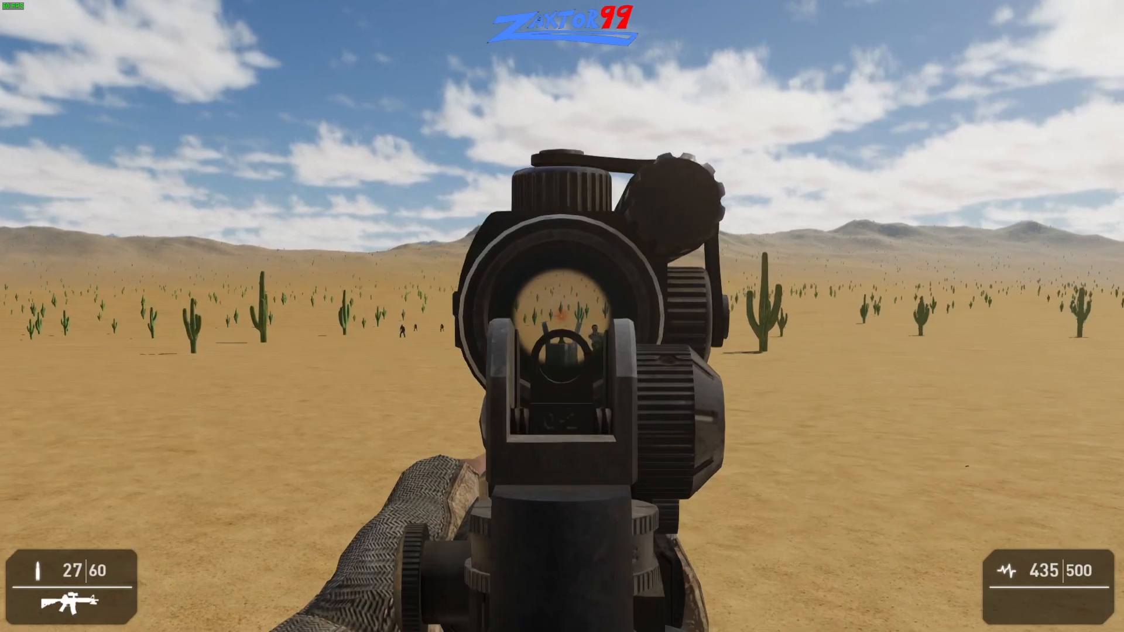
pyautogui.click(562, 317)
pyautogui.click(562, 316)
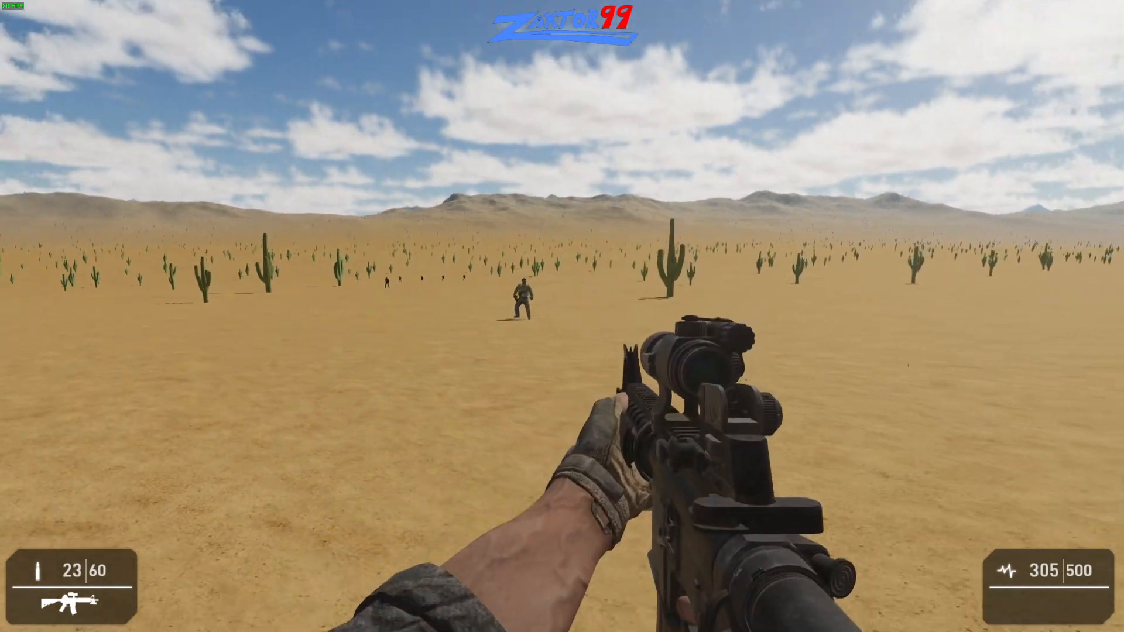
pyautogui.rightClick(563, 316)
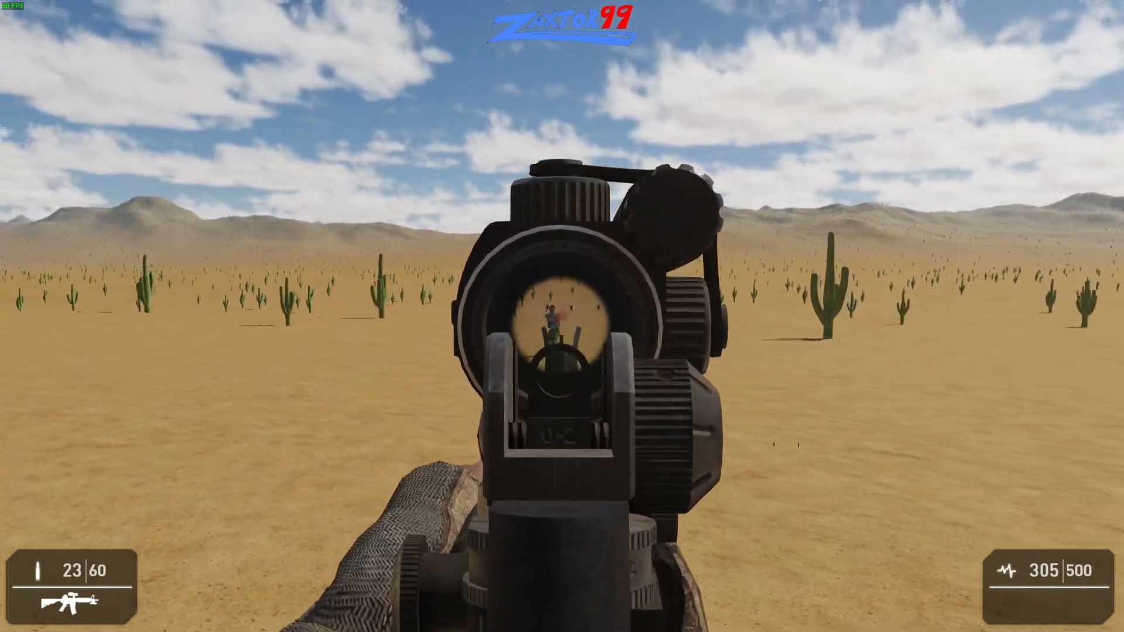
pyautogui.click(562, 316)
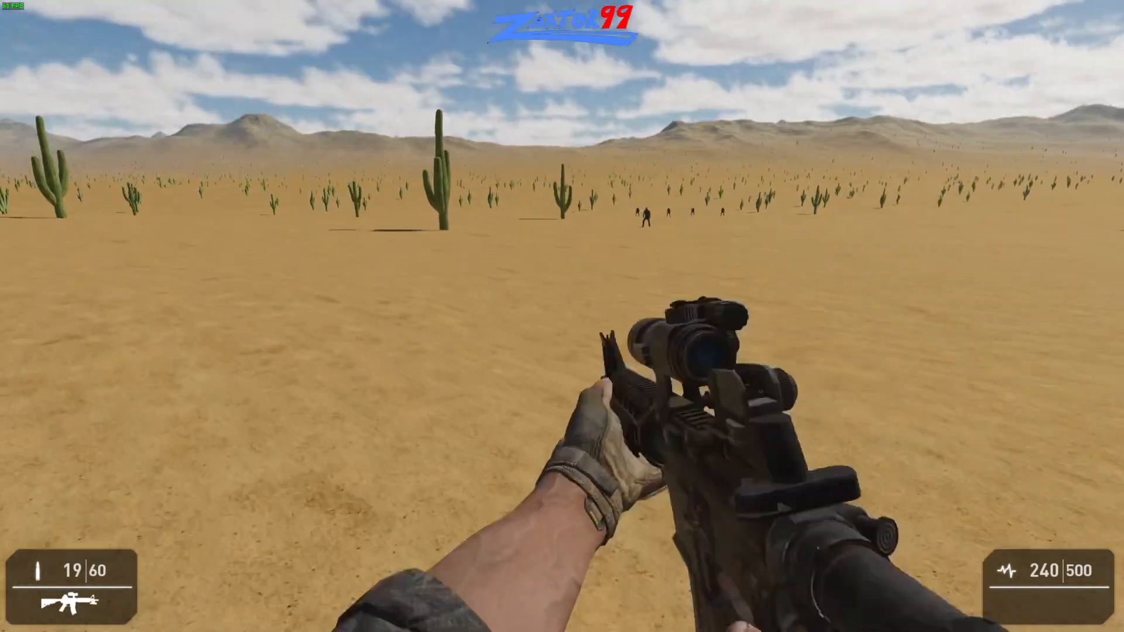
# - Run across the desert toward the distant bert characters and switch the rifle to multi-shot fire
pyautogui.hotkey('shift', 'w')
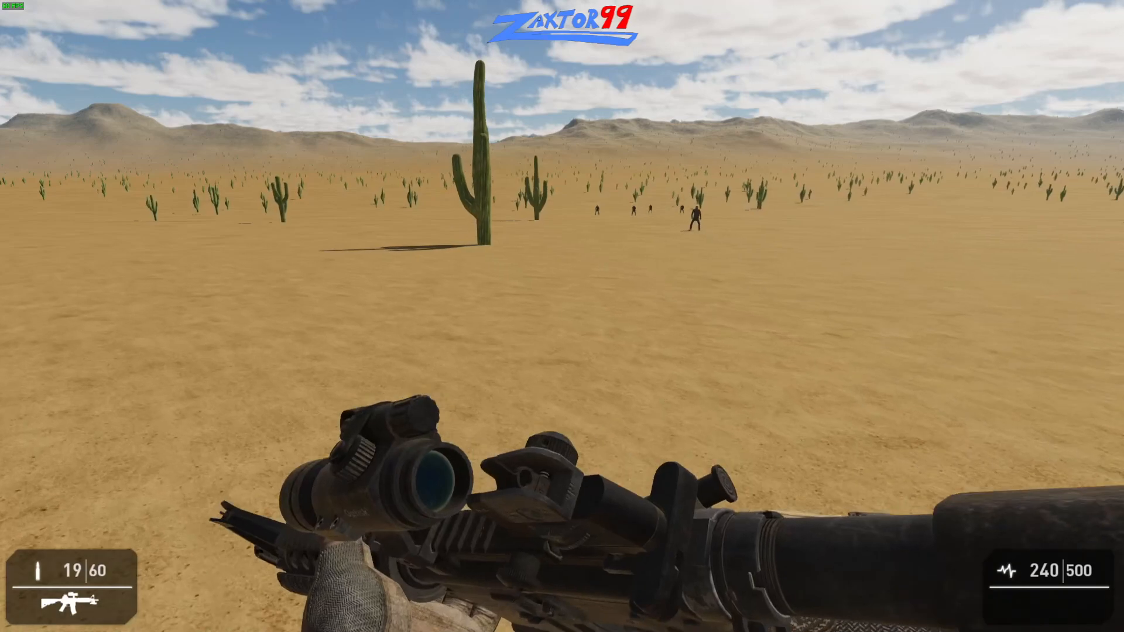
pyautogui.hotkey('shift', 'w')
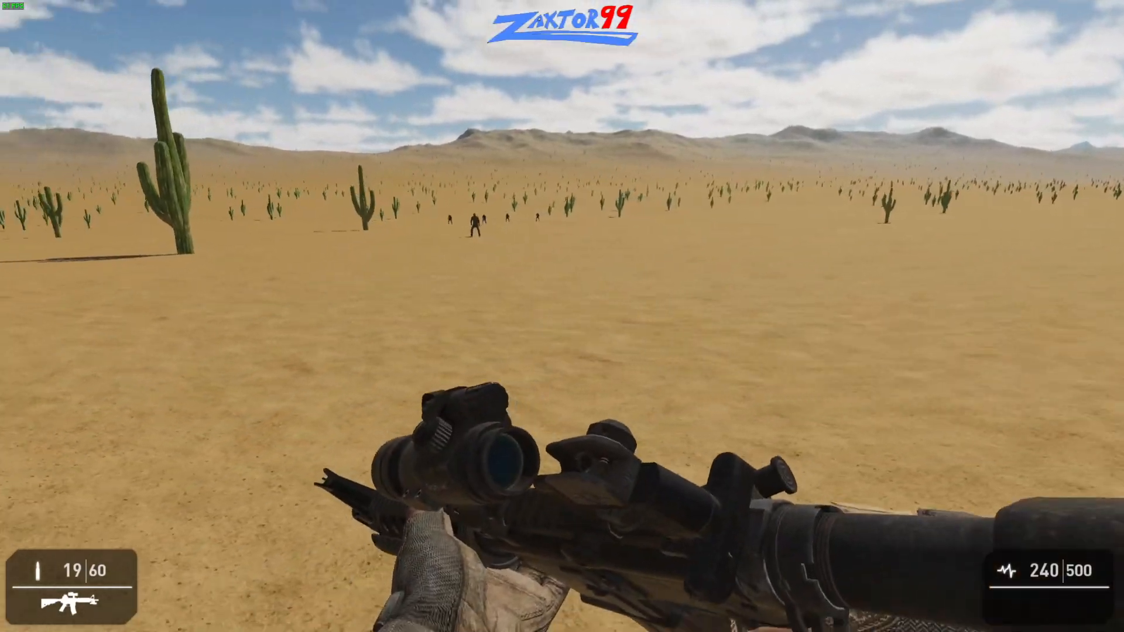
pyautogui.press('w')
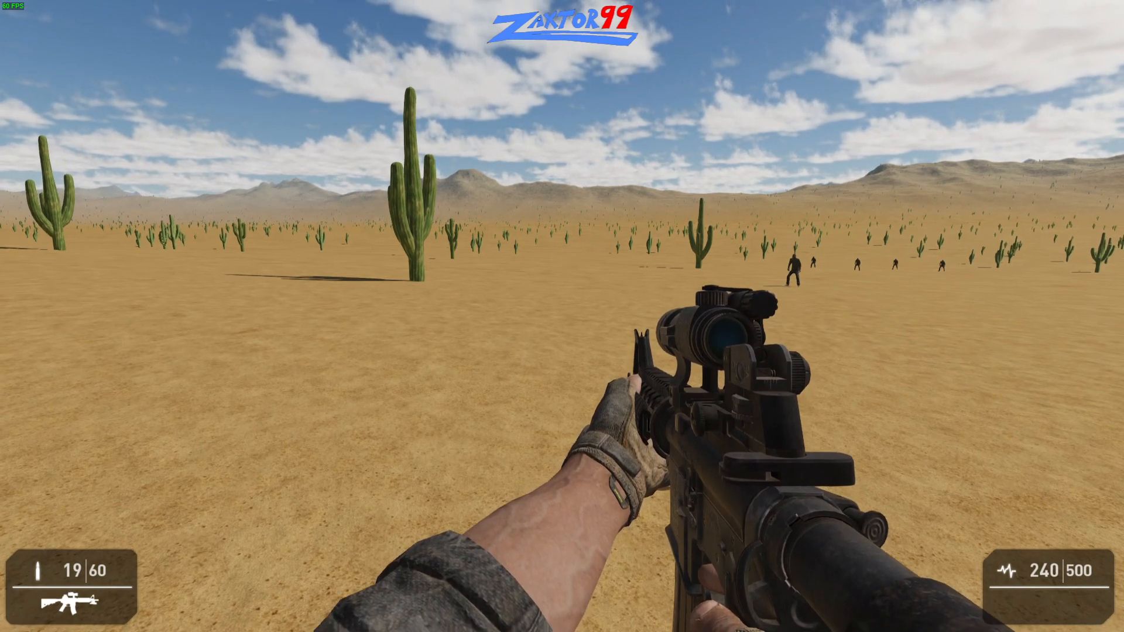
pyautogui.press('b')
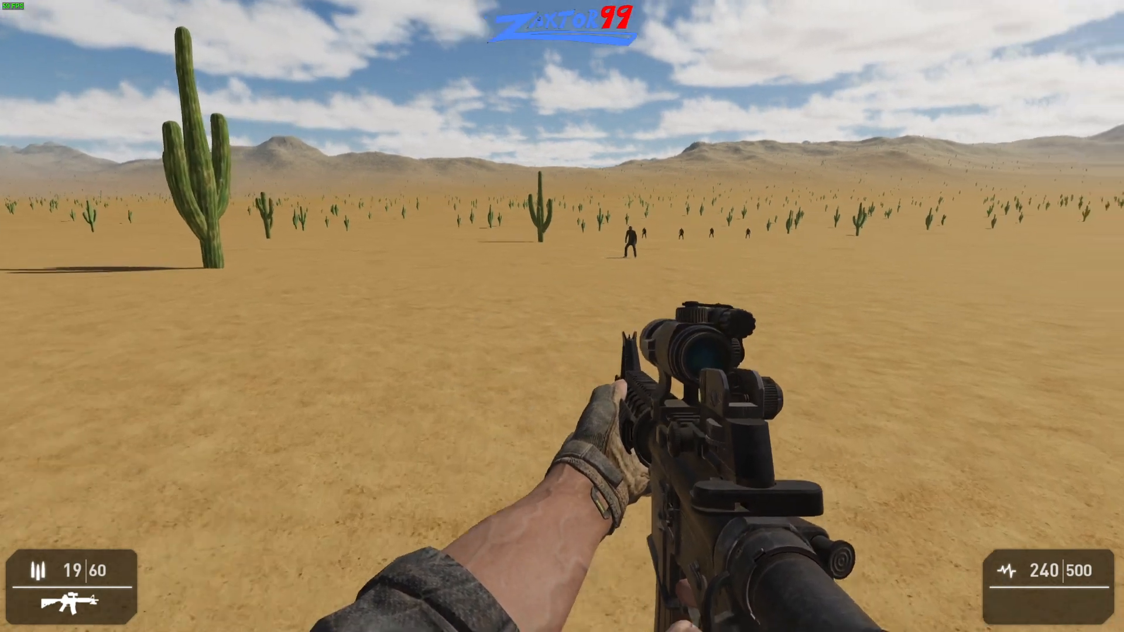
# - Aim through the rifle's sight at the nearest bert, empty the magazine at him and reload
pyautogui.rightClick(562, 316)
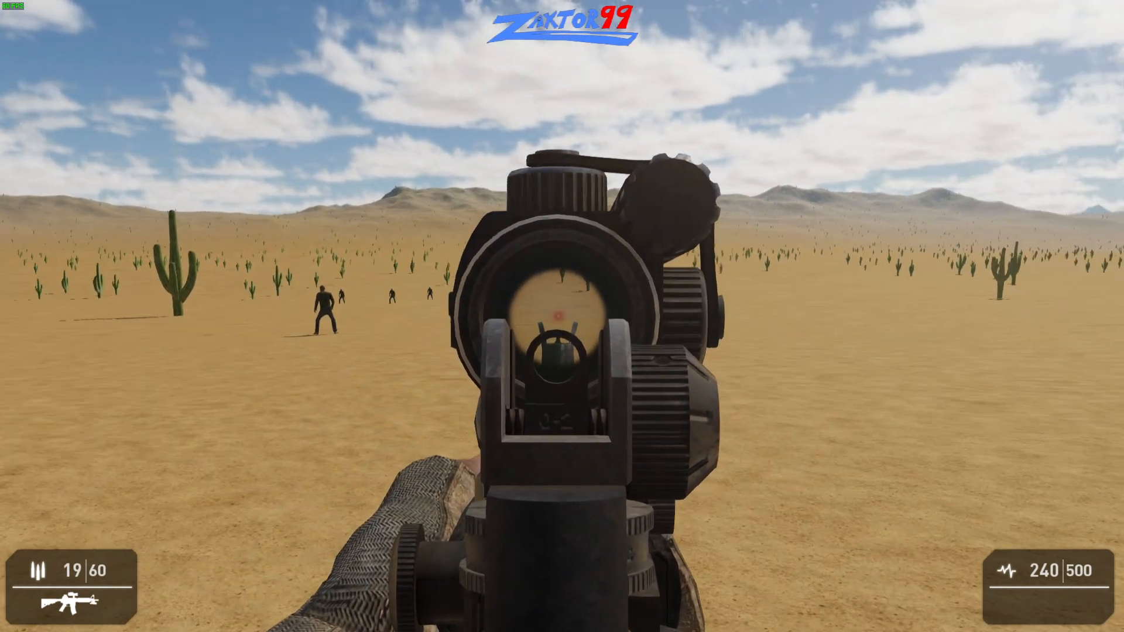
pyautogui.rightClick(562, 317)
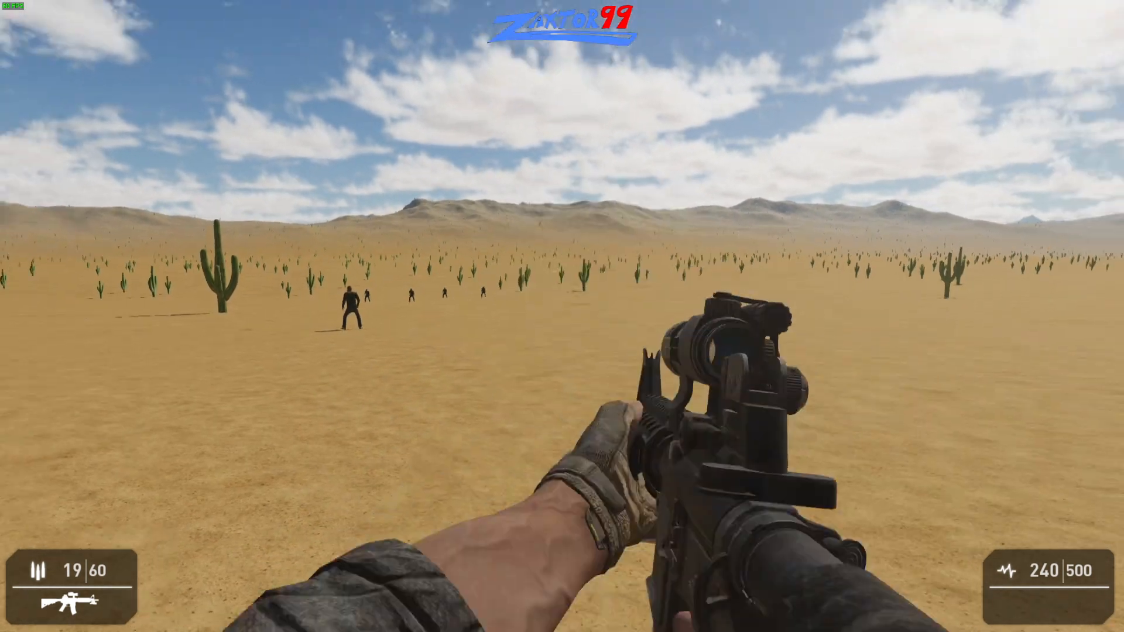
pyautogui.rightClick(562, 316)
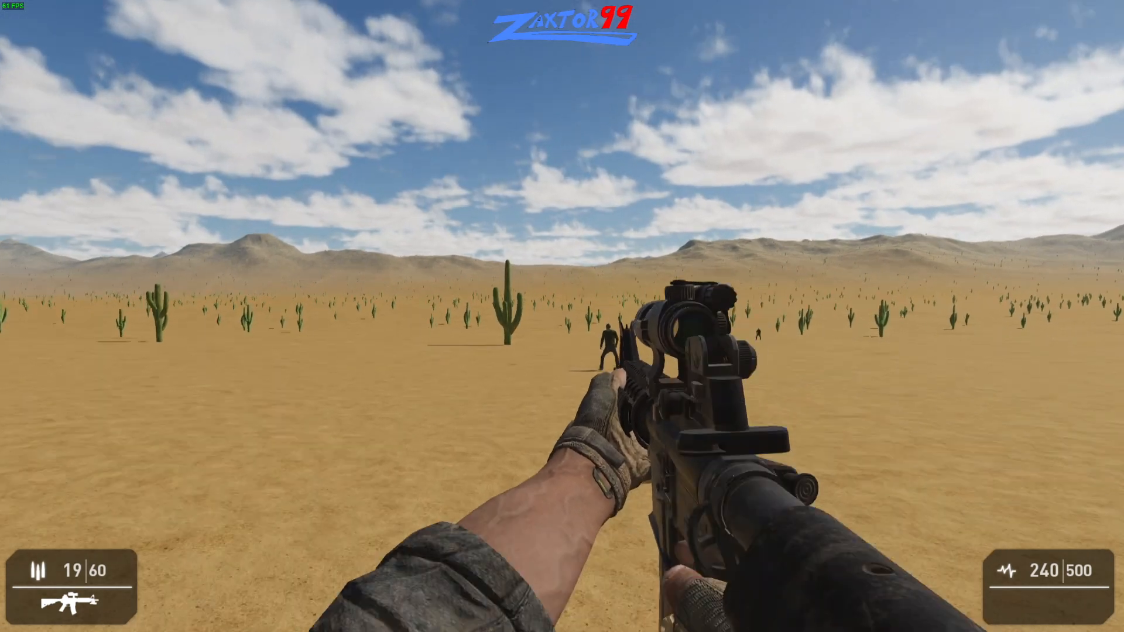
pyautogui.rightClick(563, 316)
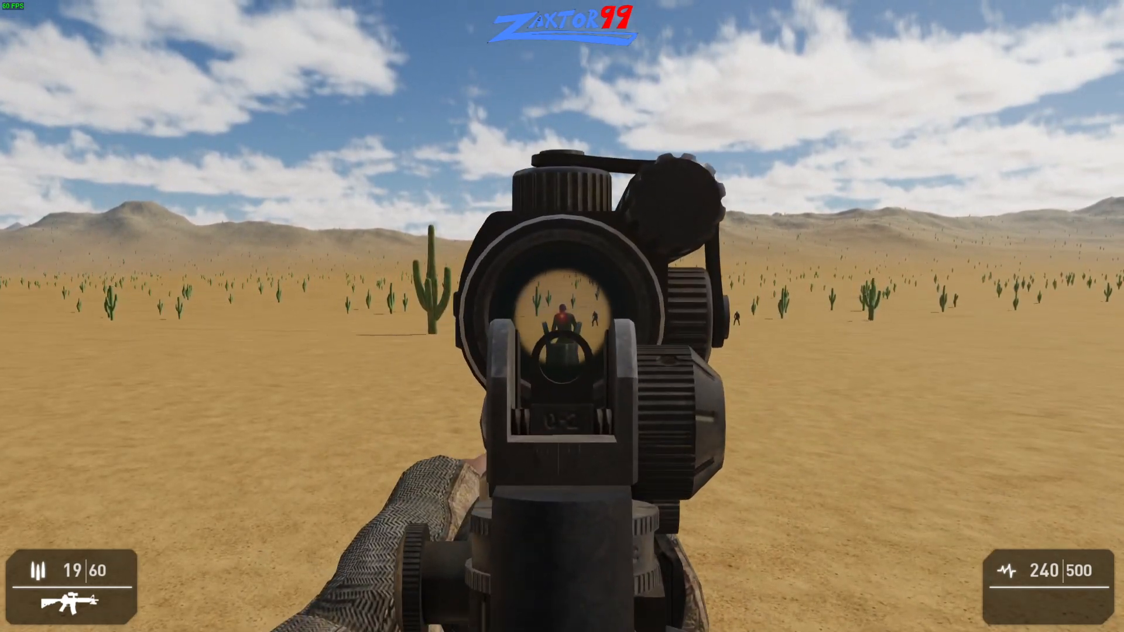
pyautogui.click(562, 316)
pyautogui.click(562, 316)
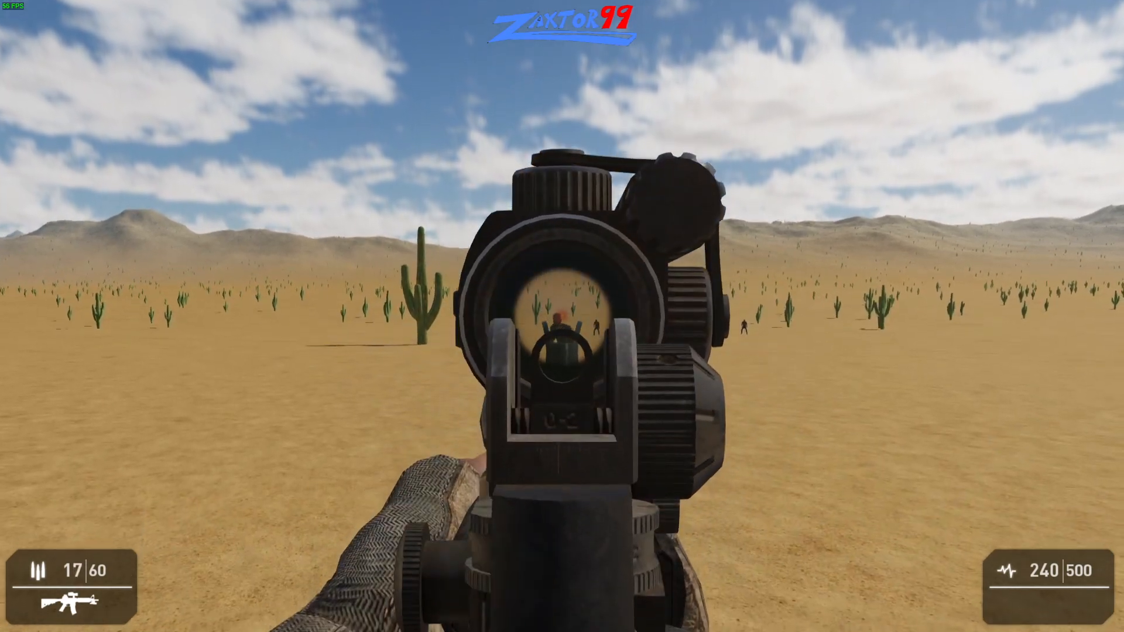
pyautogui.click(562, 316)
pyautogui.click(562, 316)
pyautogui.click(562, 316)
pyautogui.click(562, 316)
pyautogui.click(563, 316)
pyautogui.click(562, 316)
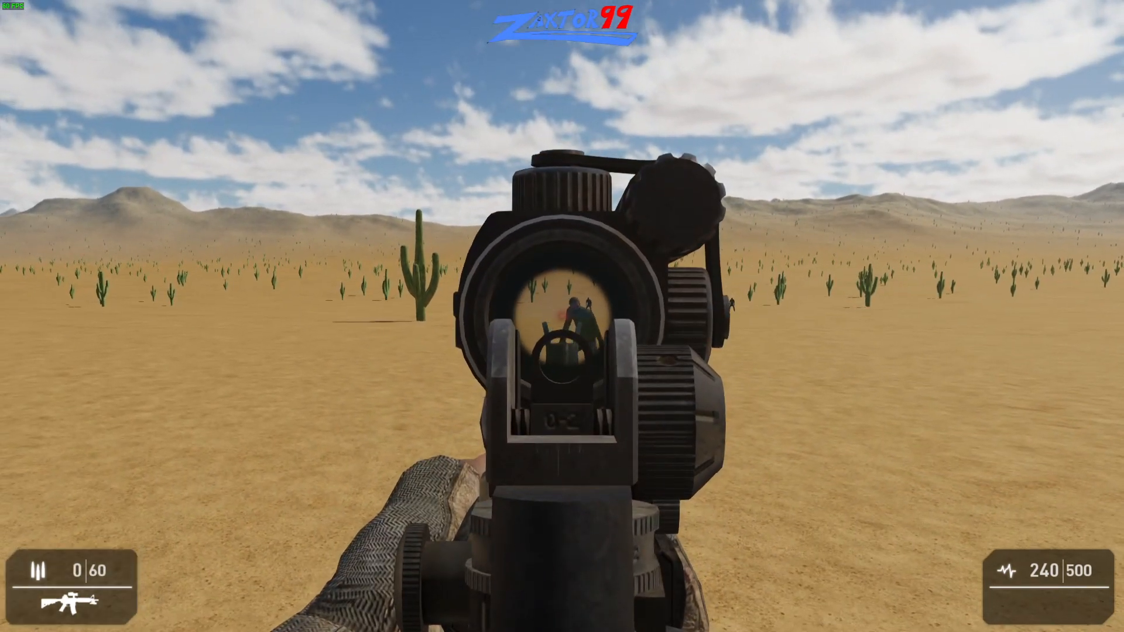
pyautogui.press('r')
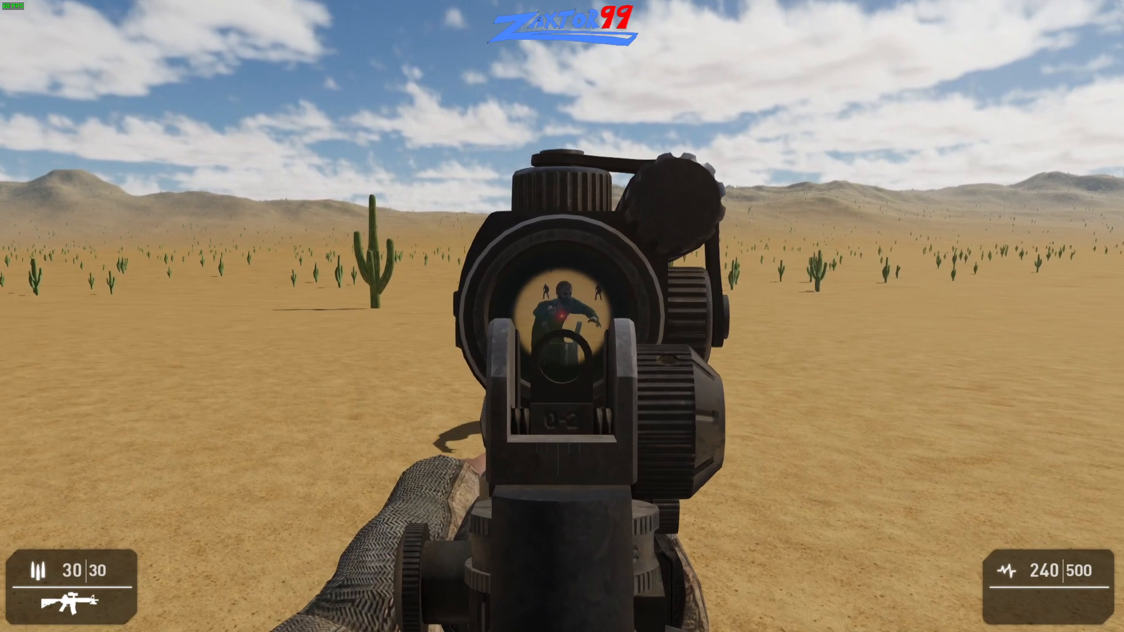
# - Kill the nearest bert with further shots through the sight and lower the rifle
pyautogui.click(562, 316)
pyautogui.click(562, 317)
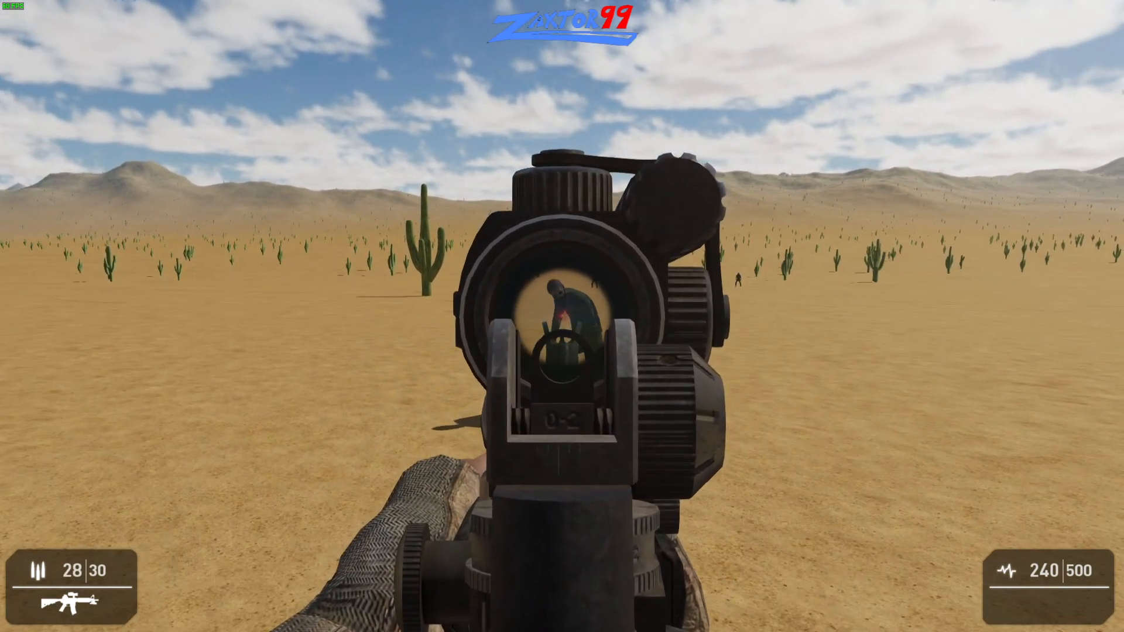
pyautogui.click(563, 316)
pyautogui.click(562, 316)
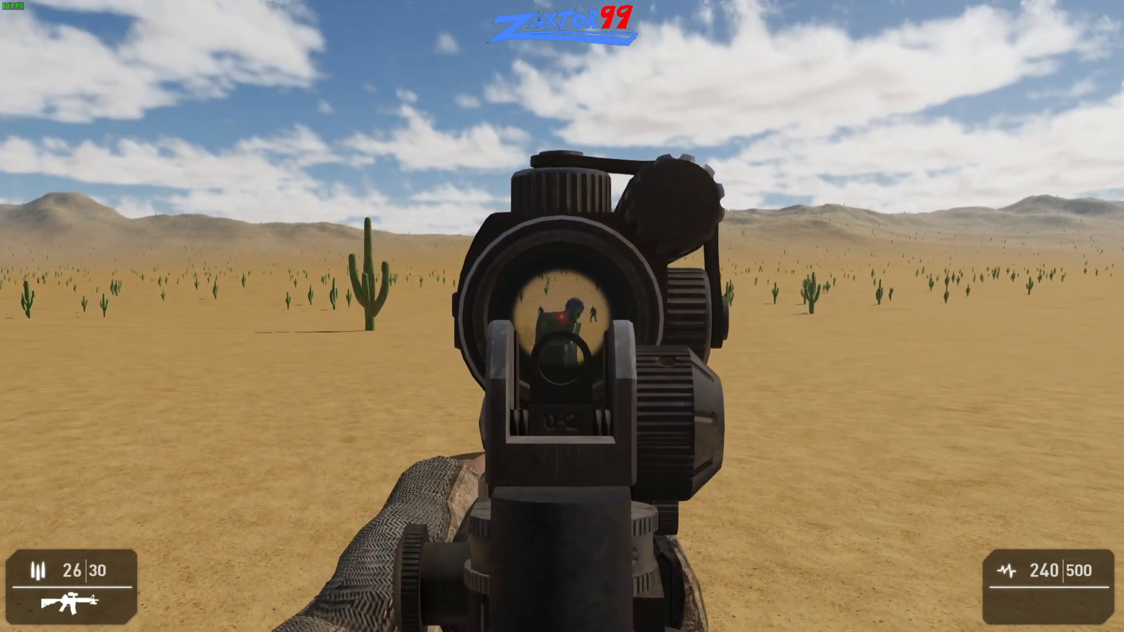
pyautogui.click(562, 316)
pyautogui.click(562, 316)
pyautogui.click(562, 316)
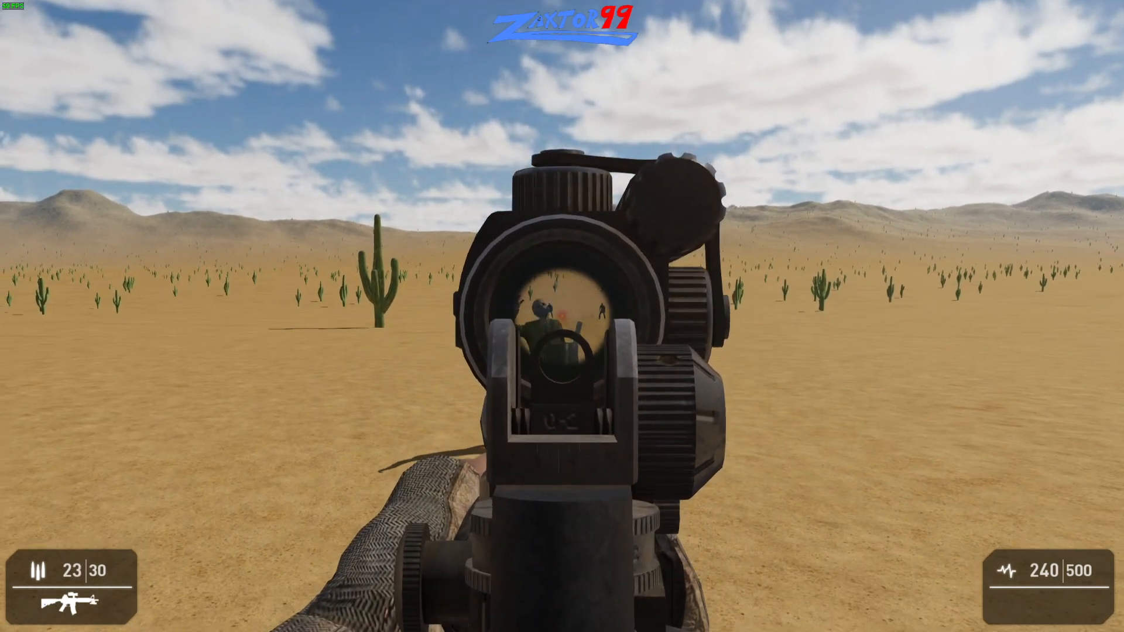
pyautogui.click(562, 316)
pyautogui.click(563, 317)
pyautogui.click(562, 316)
pyautogui.click(563, 316)
pyautogui.rightClick(563, 316)
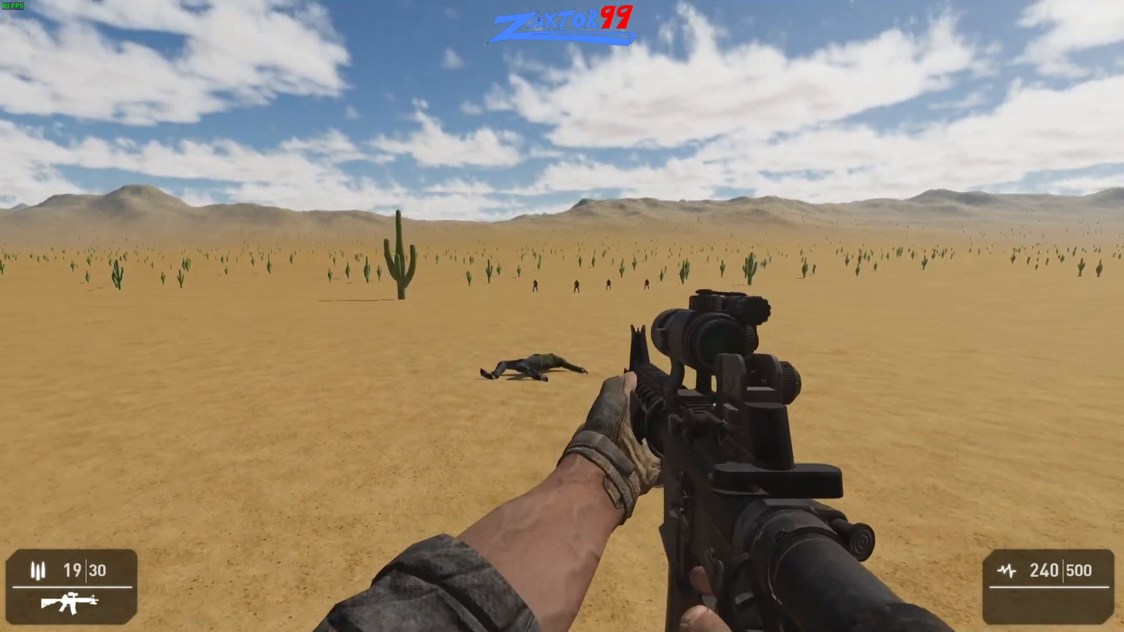
# - Advance toward the remaining bert characters, start reloading the rifle and end the test
pyautogui.press('w')
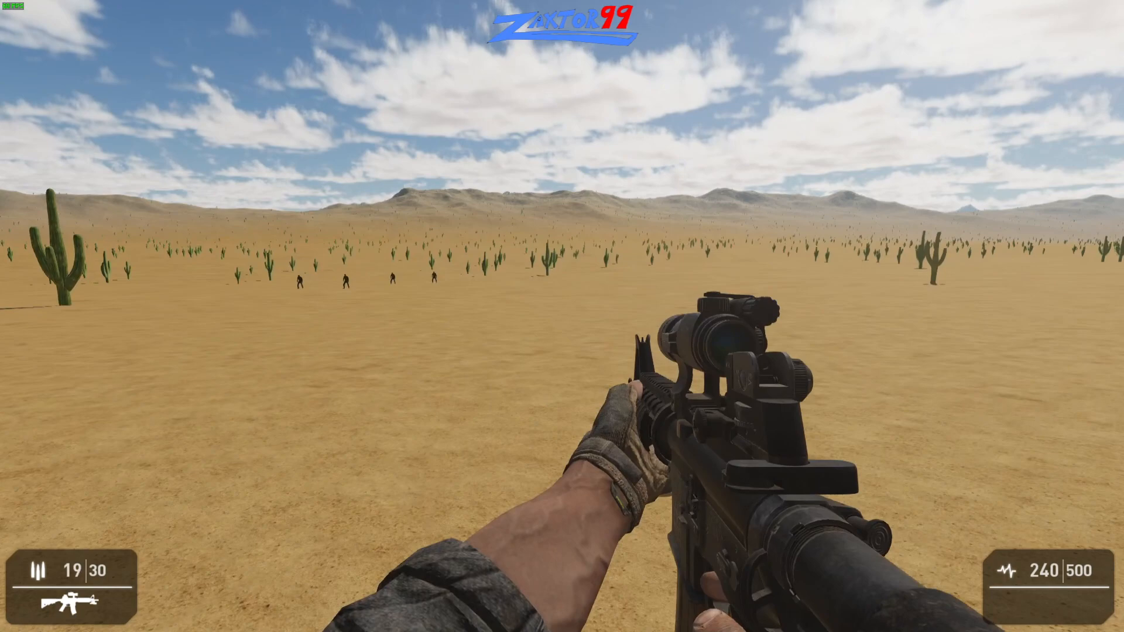
pyautogui.press('d')
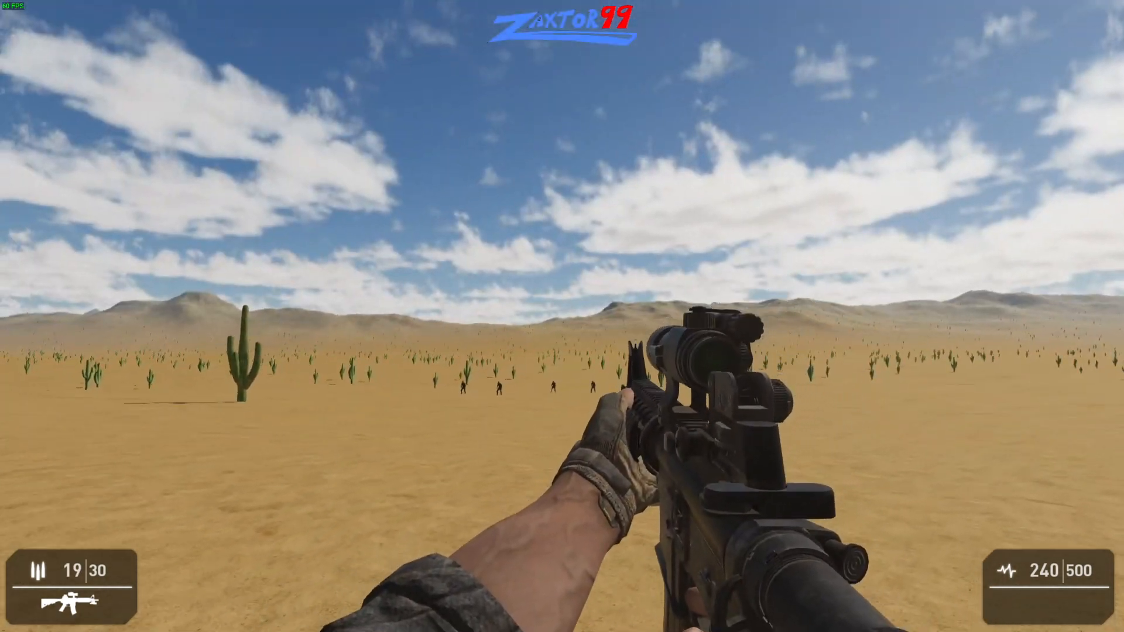
pyautogui.press('r')
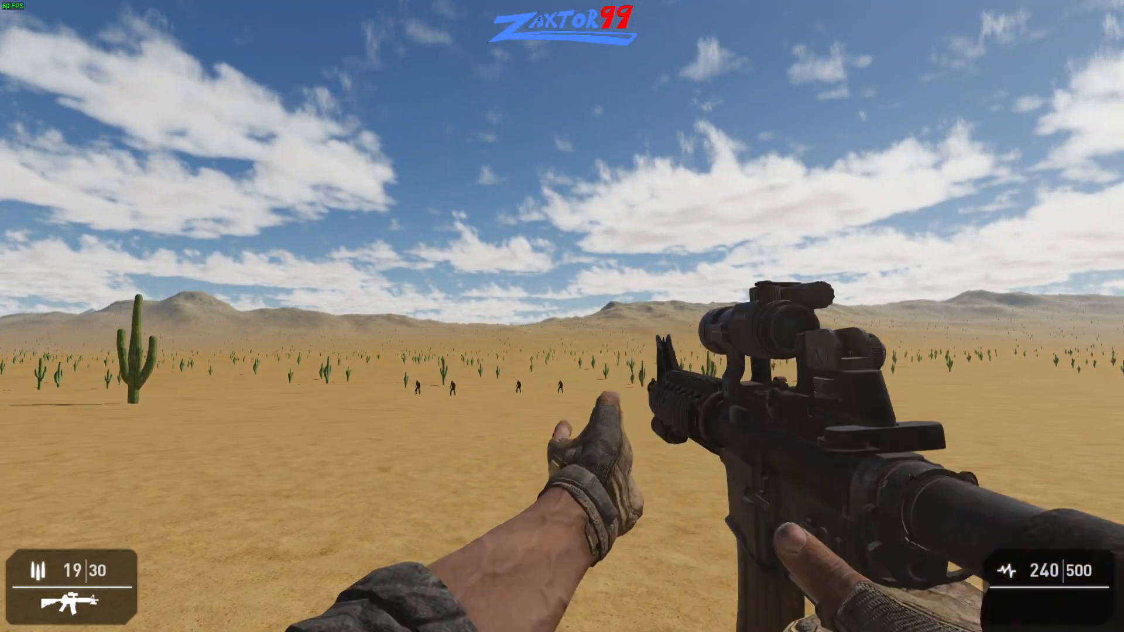
pyautogui.press('Escape')
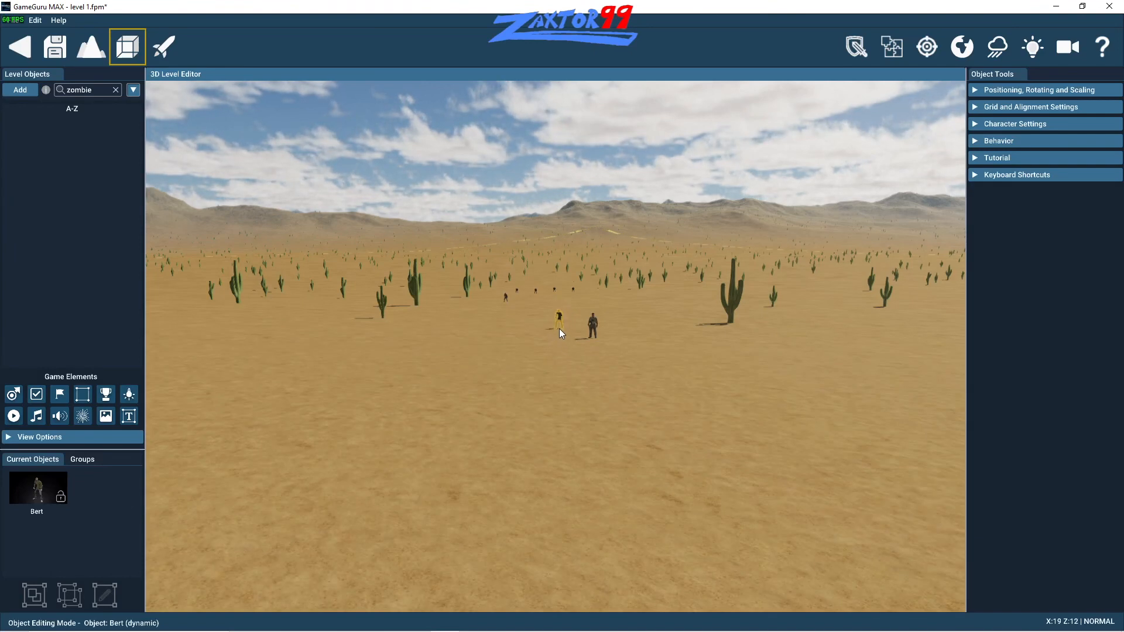
# - Place another bert beyond the soldier and scatter a loose group of charlie characters from the favorites around it
pyautogui.moveTo(484, 363); pyautogui.dragTo(572, 327)
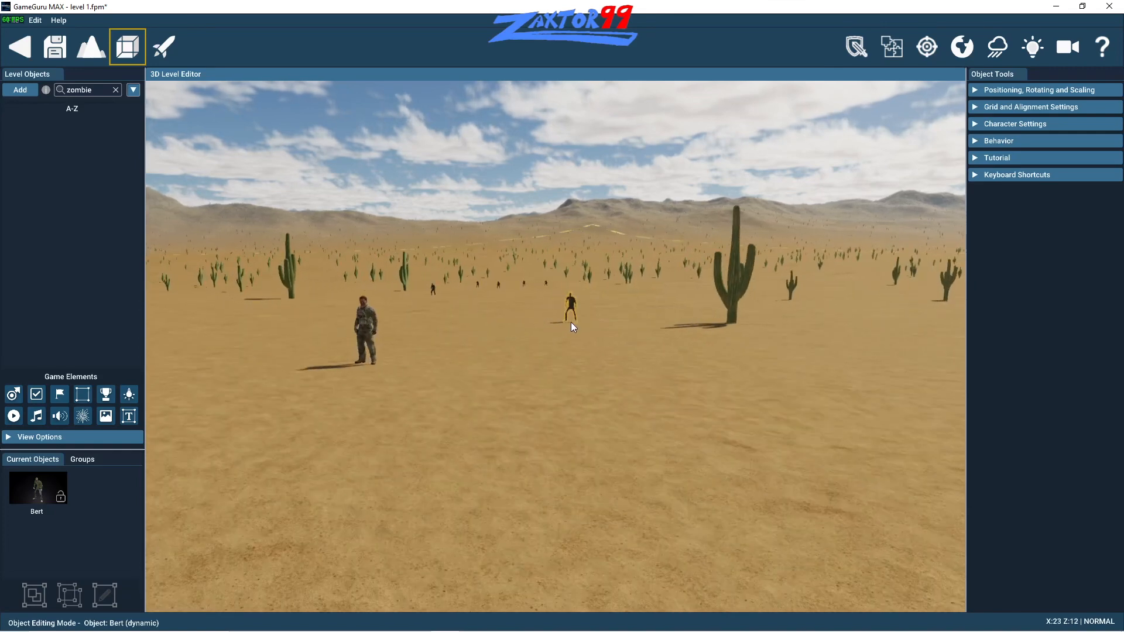
pyautogui.click(571, 321)
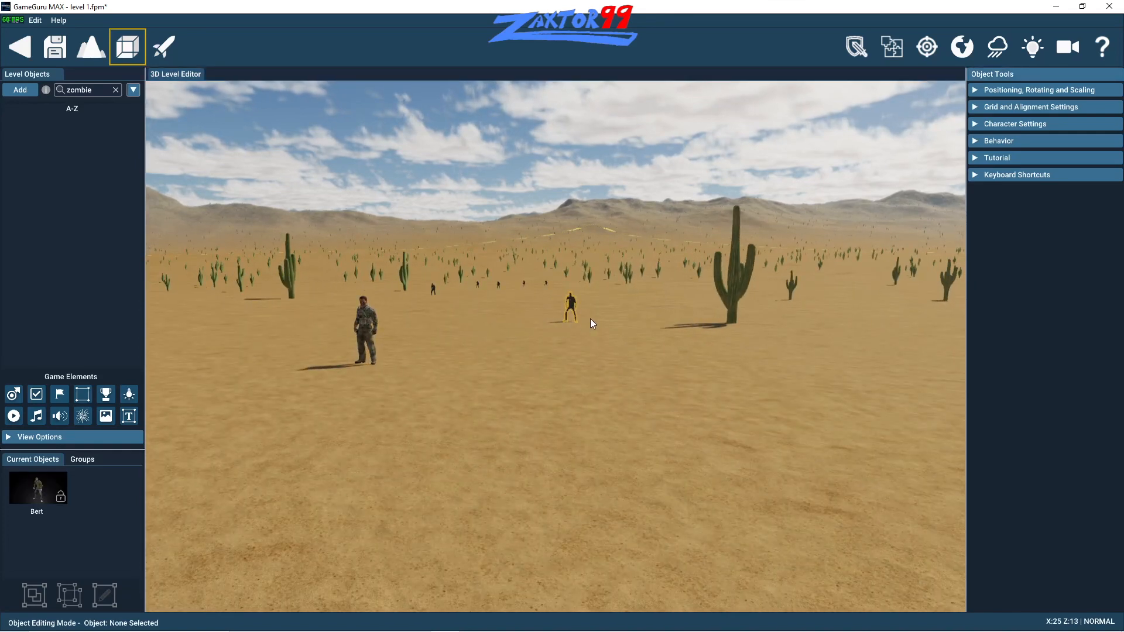
pyautogui.click(31, 93)
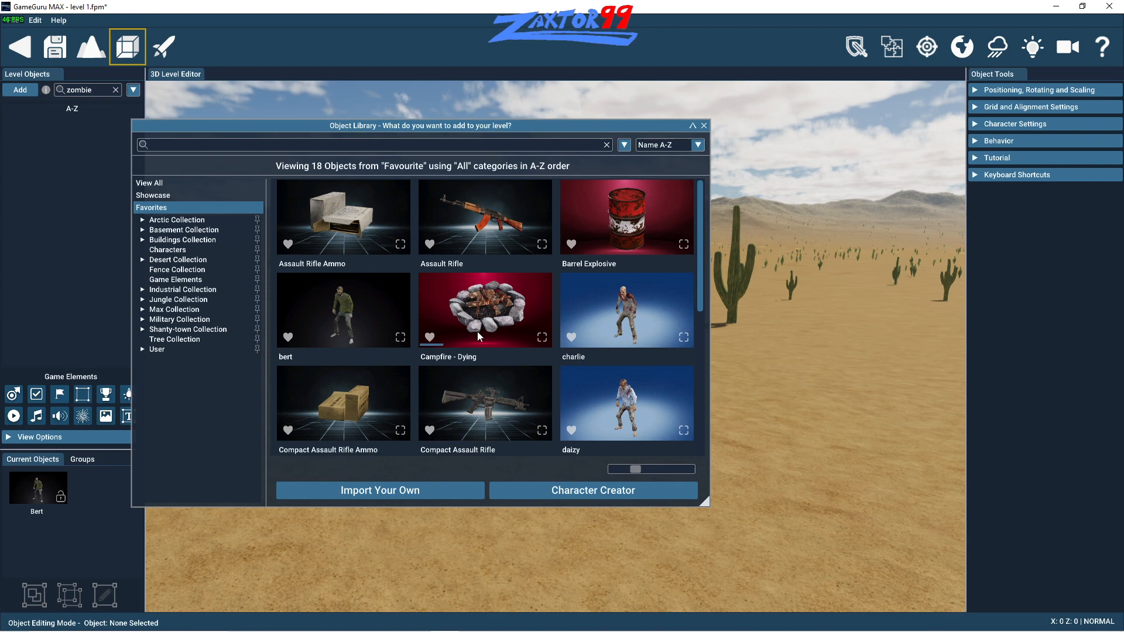
pyautogui.click(608, 329)
pyautogui.click(628, 314)
pyautogui.click(607, 328)
pyautogui.click(540, 305)
pyautogui.click(567, 296)
pyautogui.click(663, 360)
pyautogui.click(679, 310)
pyautogui.click(578, 342)
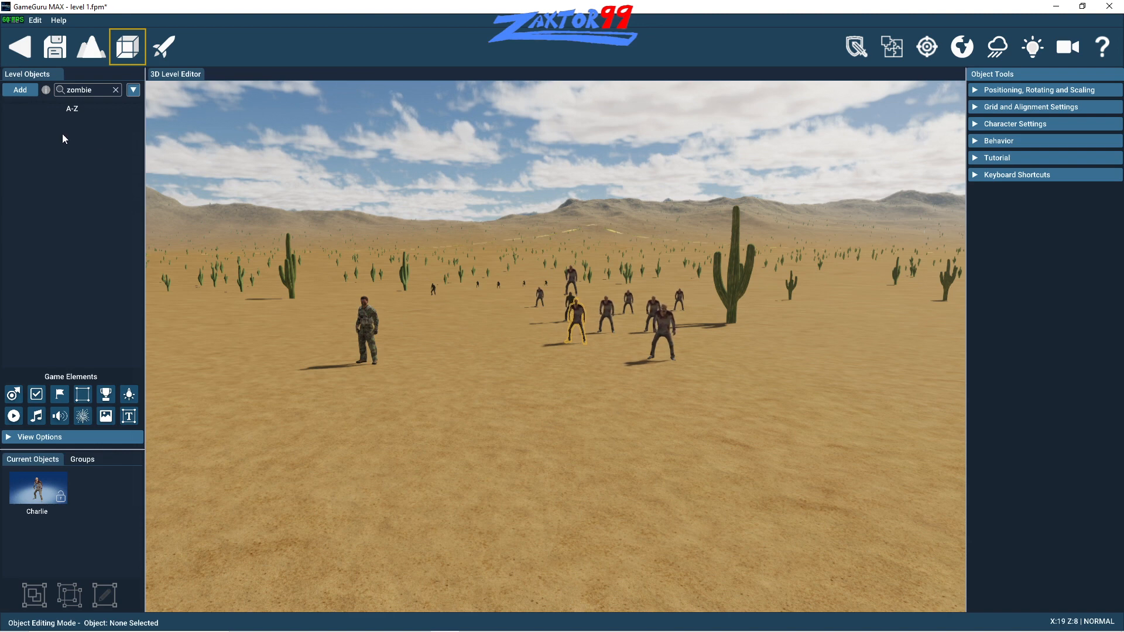
# - Place Building - Diagonal Wall Raised Open Porch from the Buildings Collection near the soldier, rotated so a porch faces the characters
pyautogui.click(20, 90)
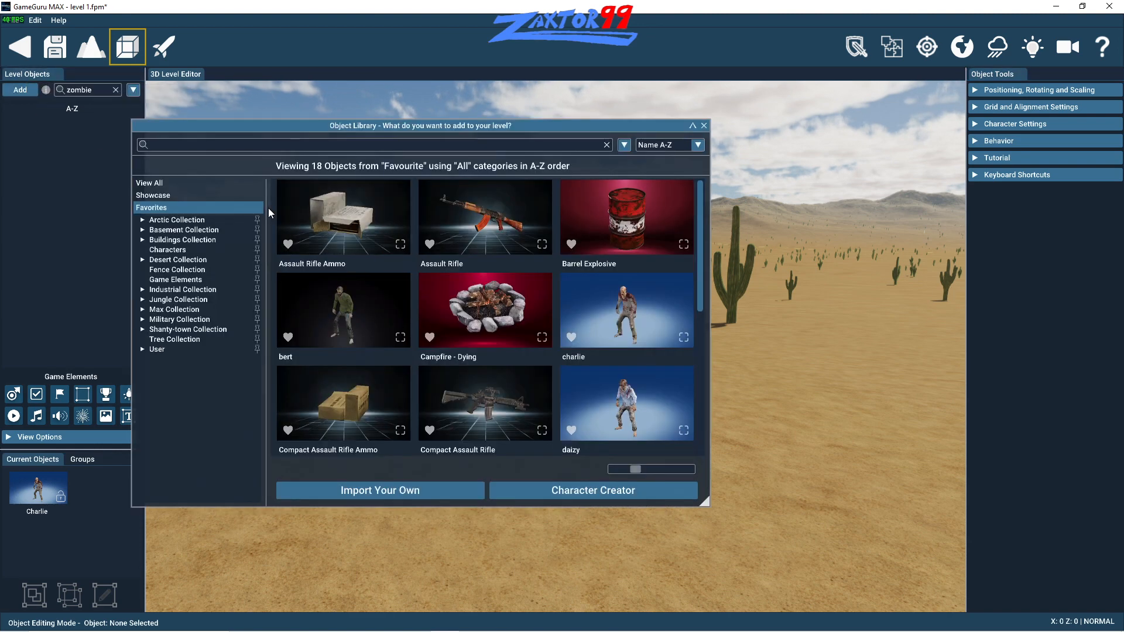
pyautogui.click(173, 242)
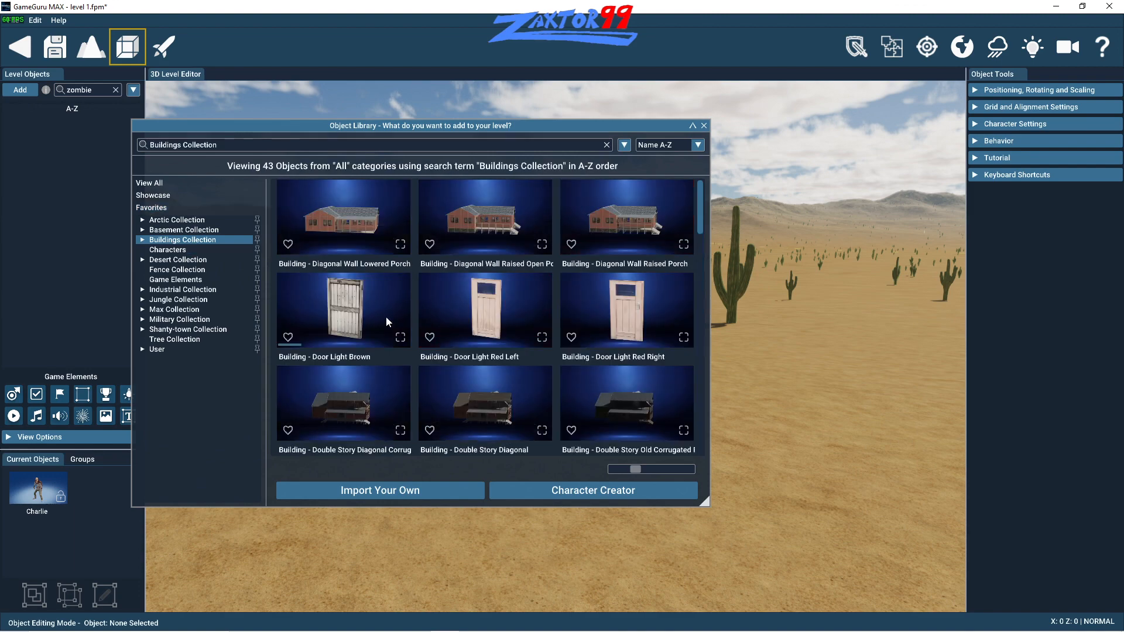
pyautogui.click(468, 230)
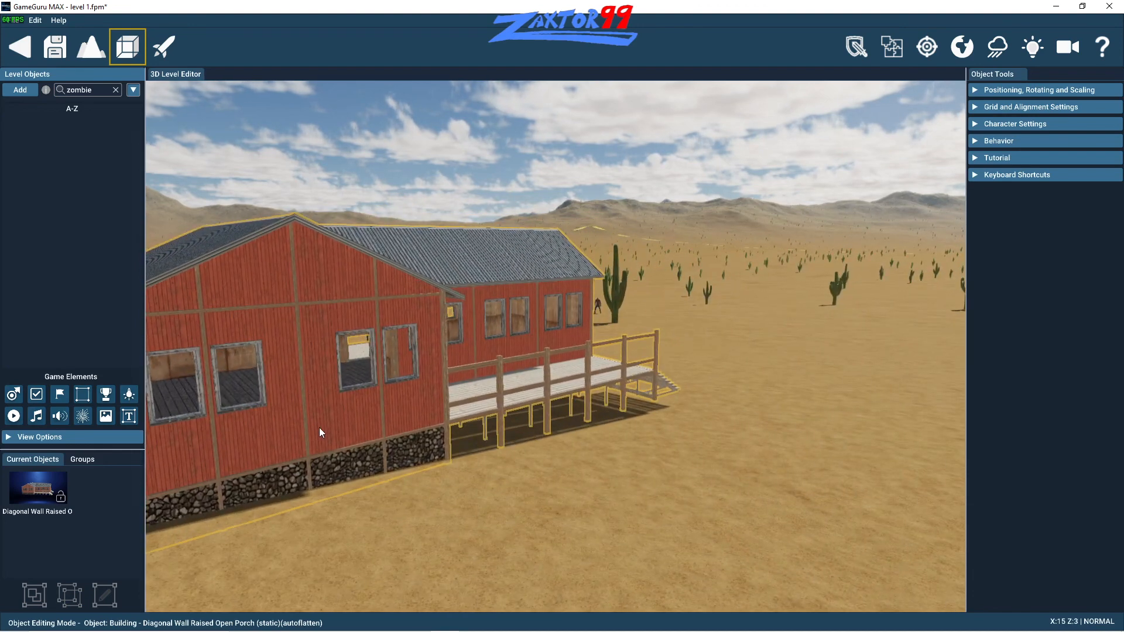
pyautogui.press('r')
pyautogui.press('r')
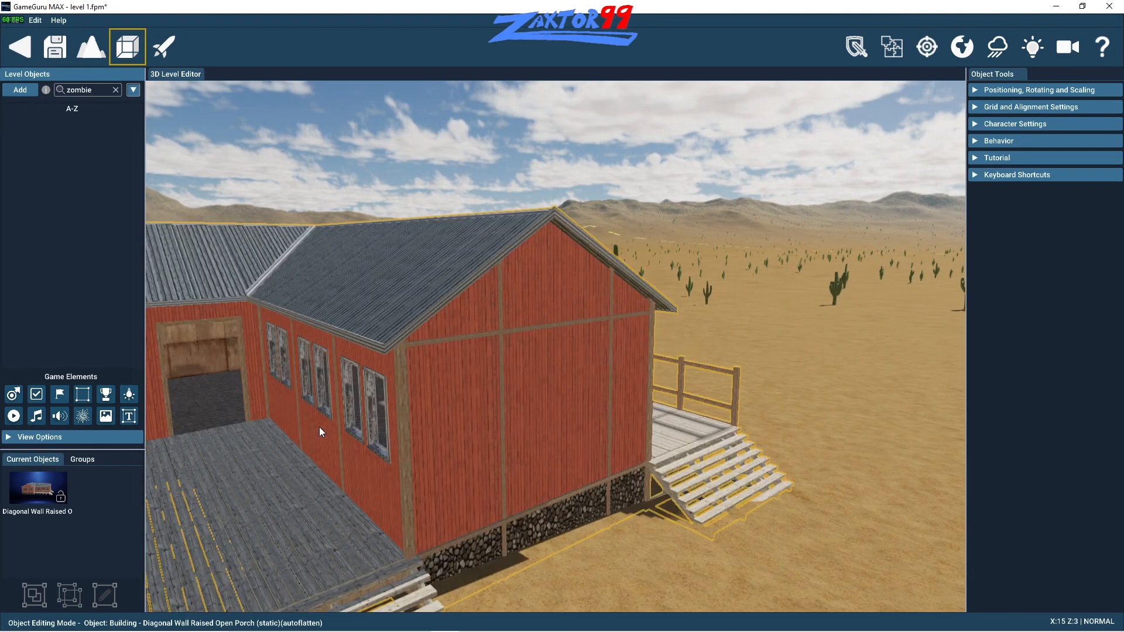
pyautogui.press('r')
pyautogui.press('r')
pyautogui.press('r')
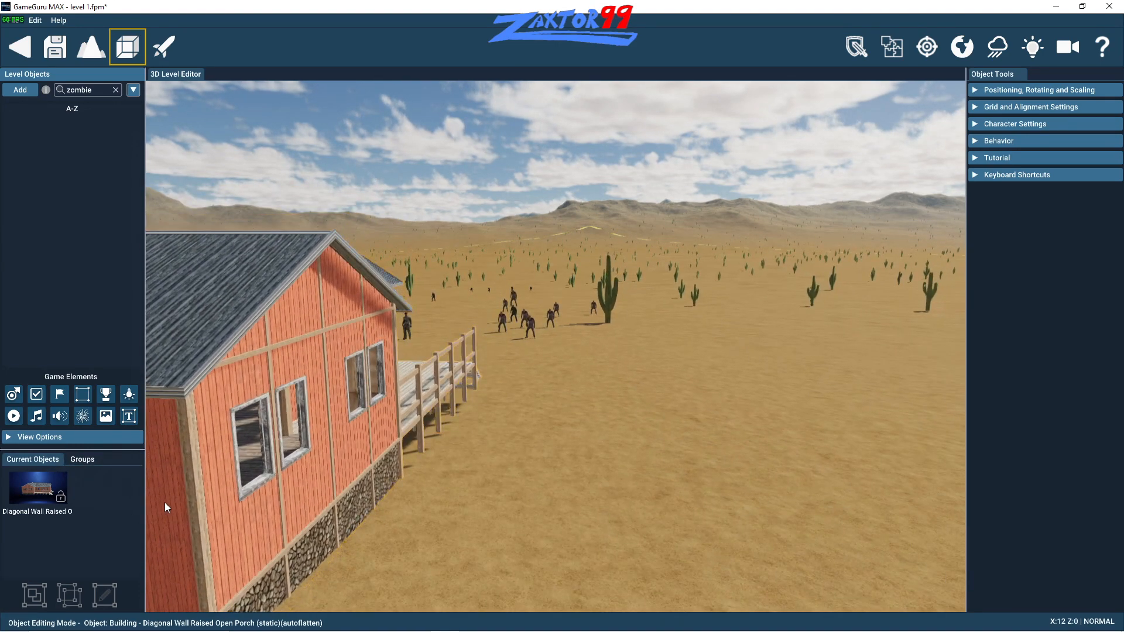
pyautogui.click(164, 502)
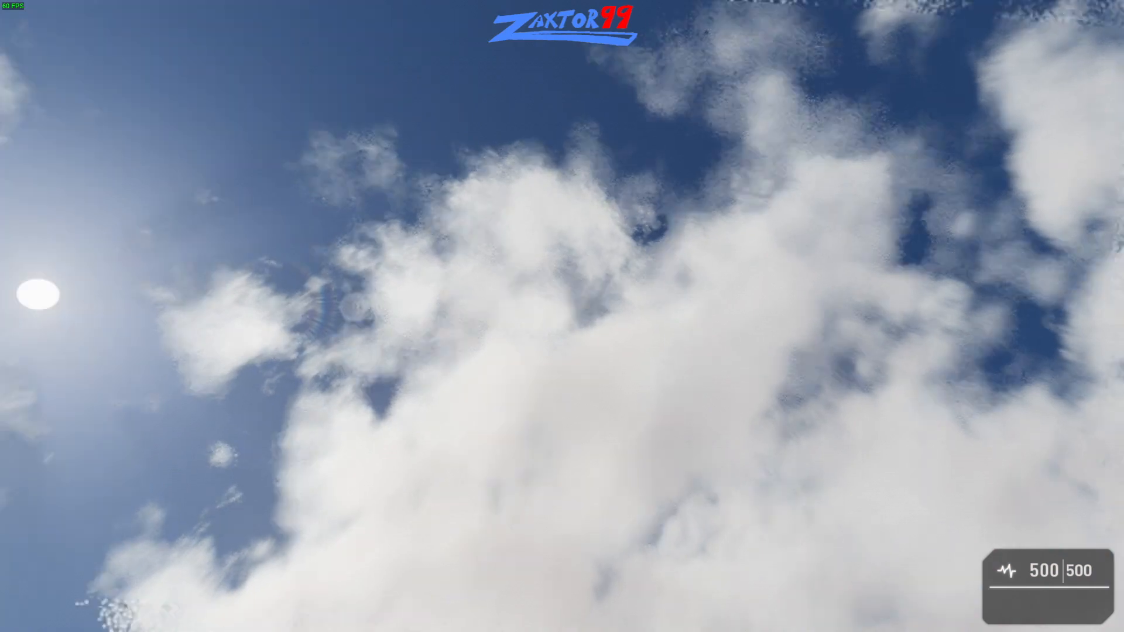
# - Test the level again and pick up the Compact Assault Rifle from the ground behind the building
pyautogui.press('s')
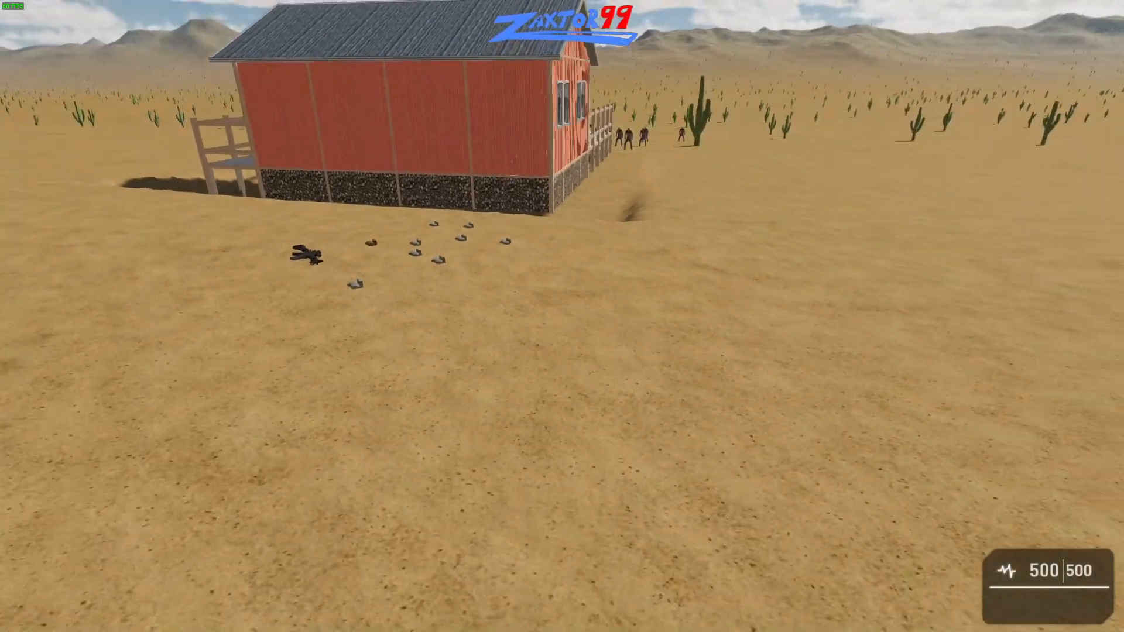
pyautogui.press('d')
pyautogui.press('w')
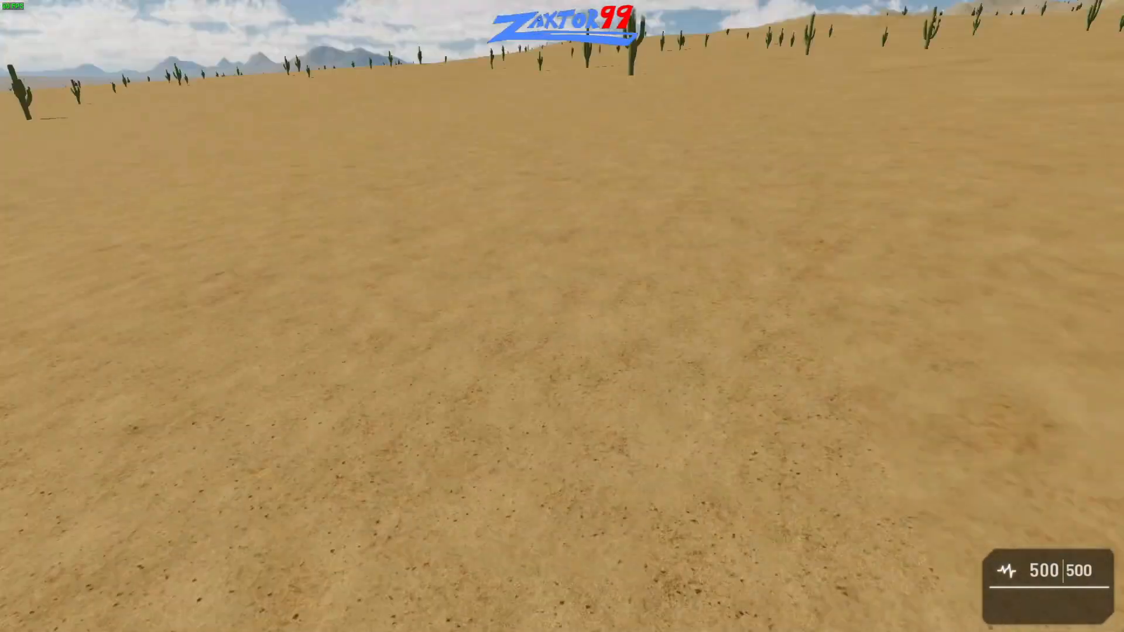
pyautogui.press('w')
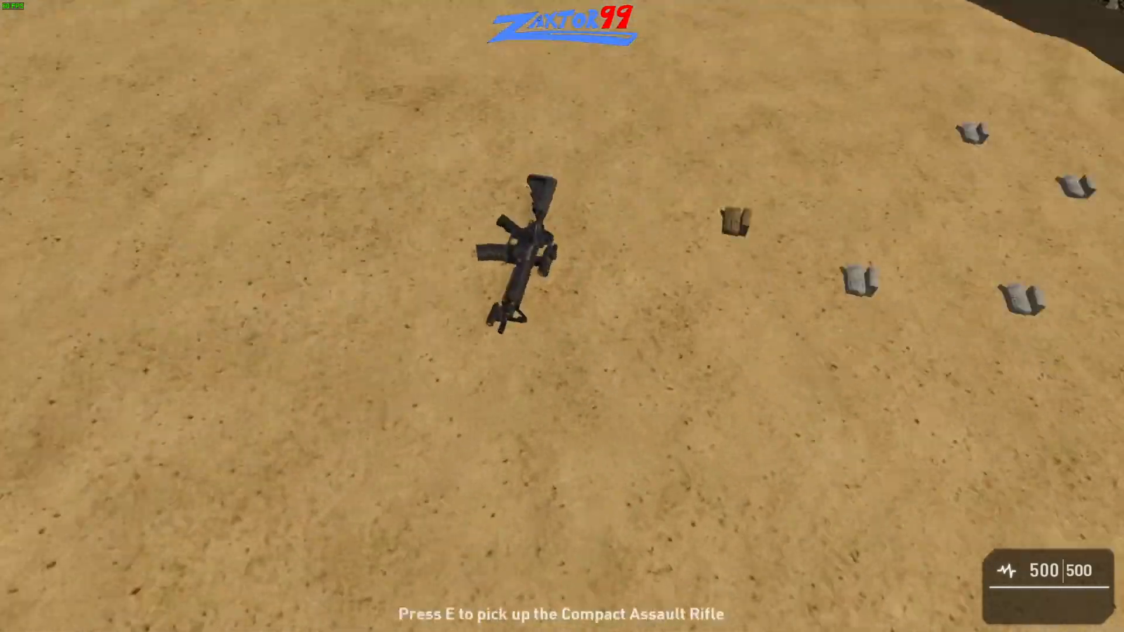
pyautogui.press('e')
pyautogui.press('w')
pyautogui.press('w')
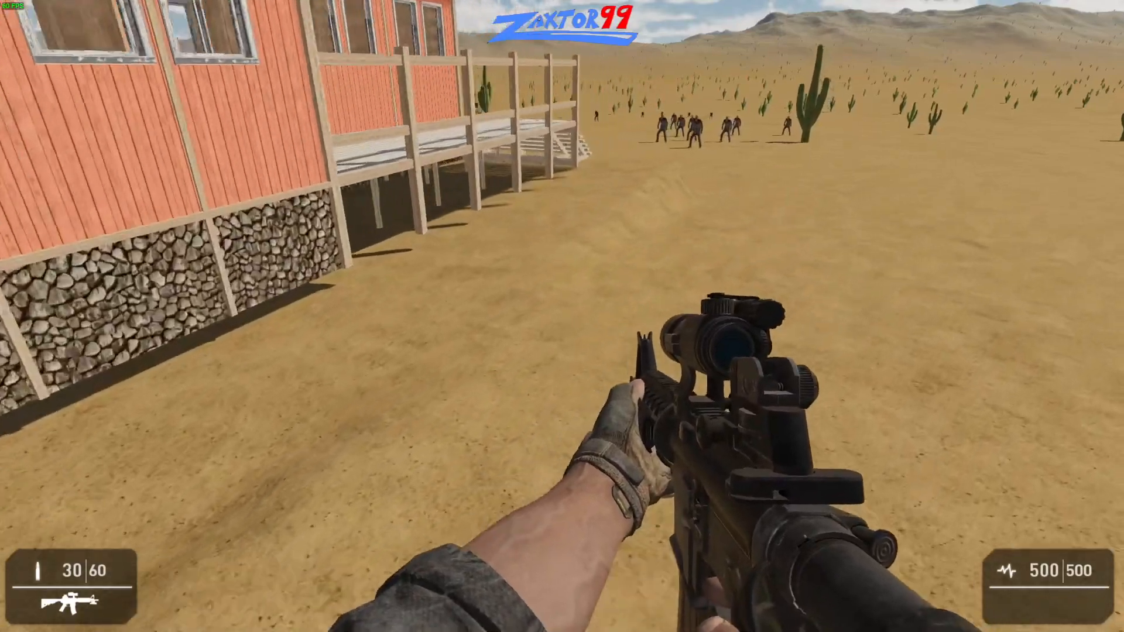
# - Walk past the porch into the open desert to inspect the building and reload the rifle
pyautogui.press('w')
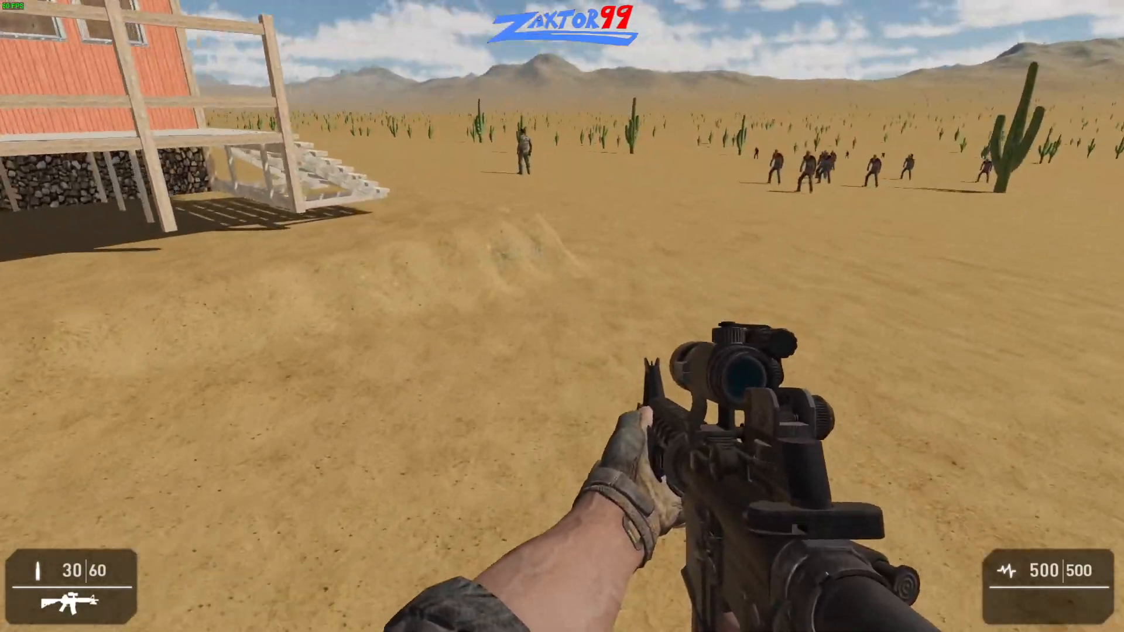
pyautogui.press('w')
pyautogui.press('w')
pyautogui.press('r')
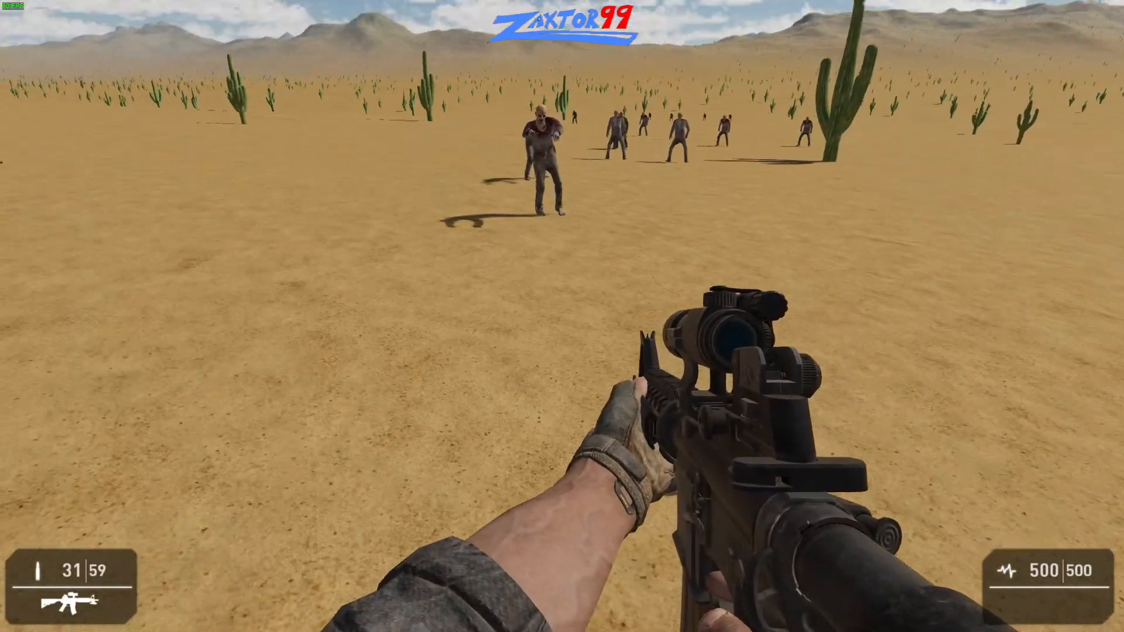
# - Aim down the rifle's sights at the distant characters, fire at the nearest one and sidestep the return attack
pyautogui.rightClick(562, 316)
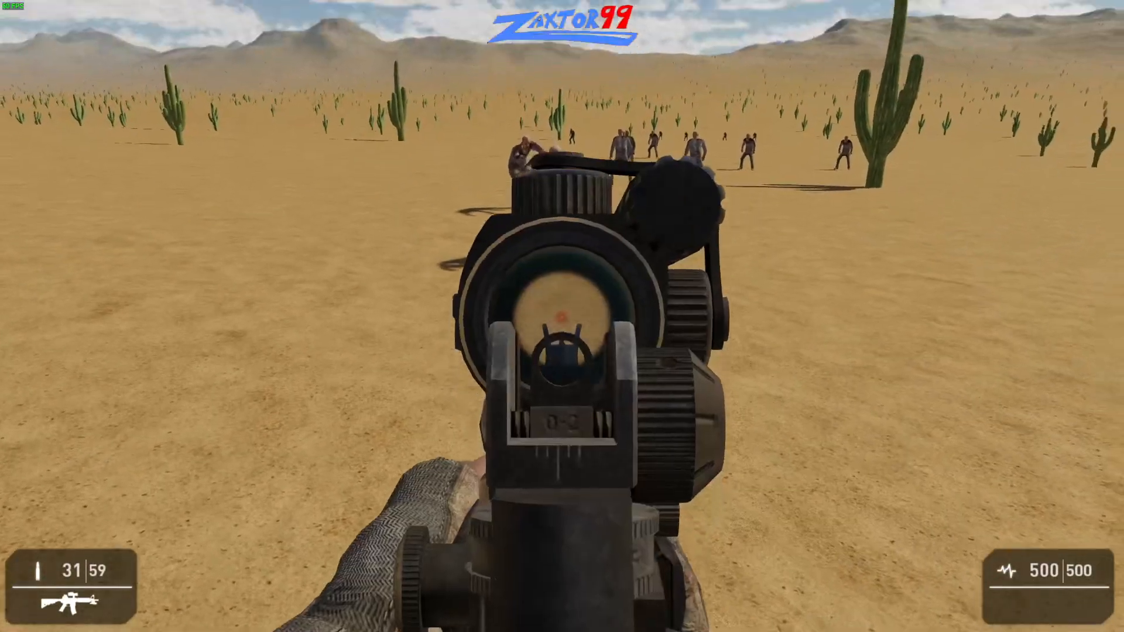
pyautogui.click(563, 316)
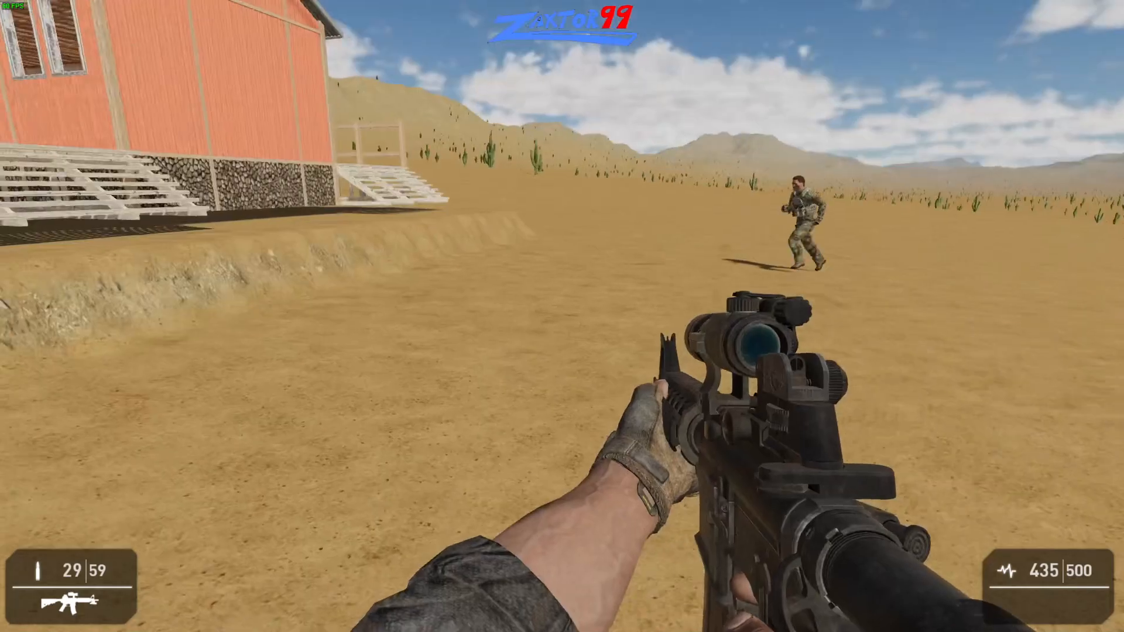
pyautogui.press('a')
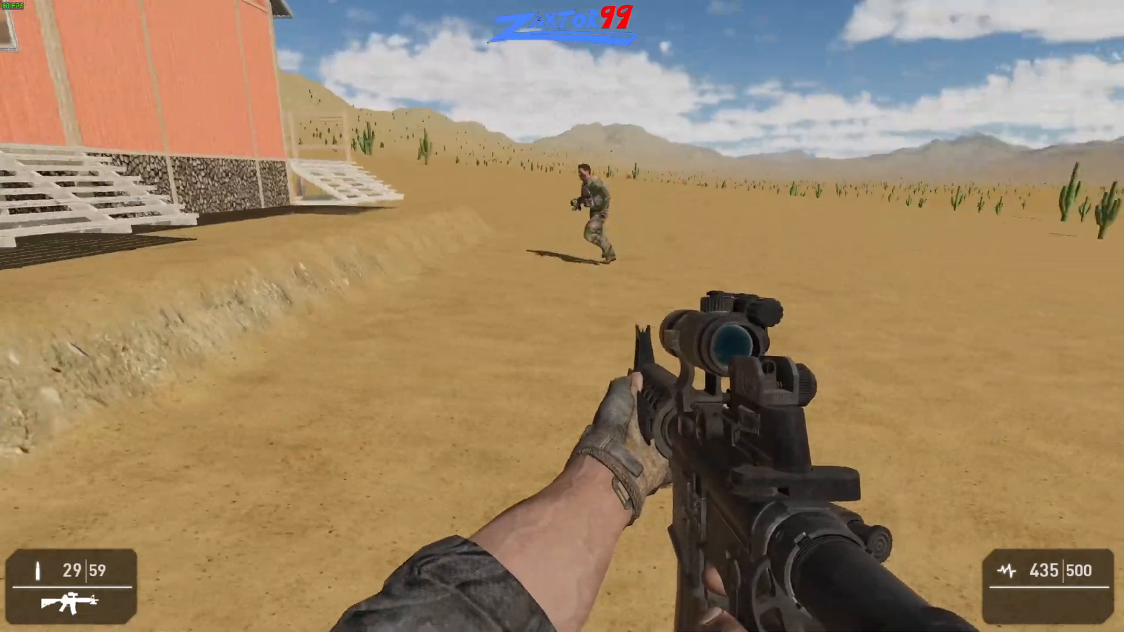
# - Run around the building to the far side of the raised porch and scan along its railing for the soldier
pyautogui.hotkey('shift', 'w')
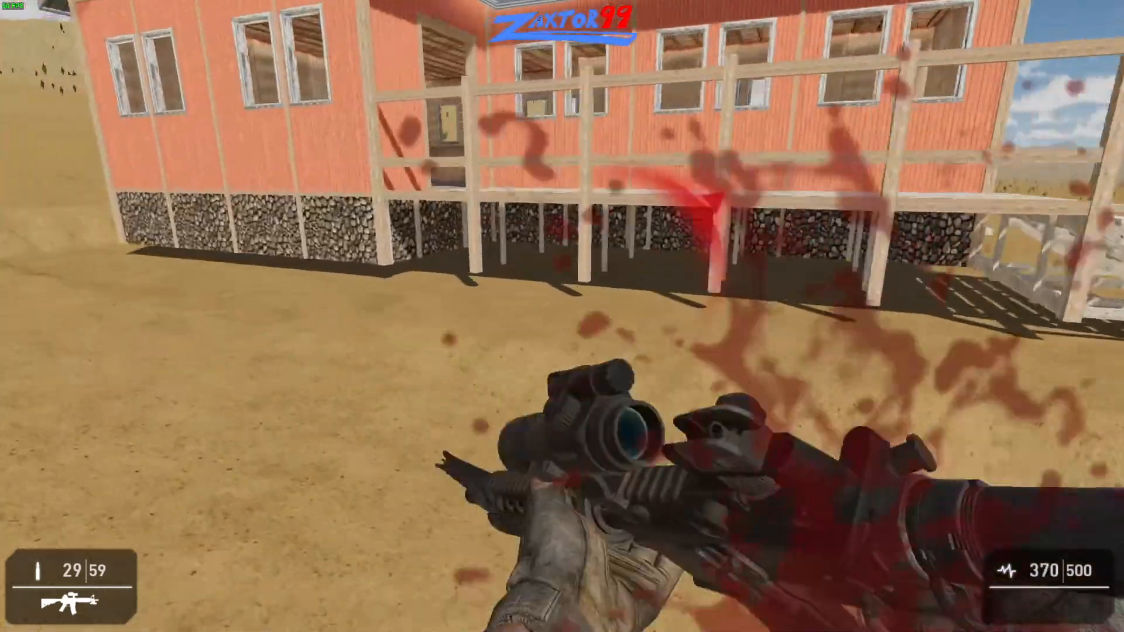
pyautogui.hotkey('shift', 'w')
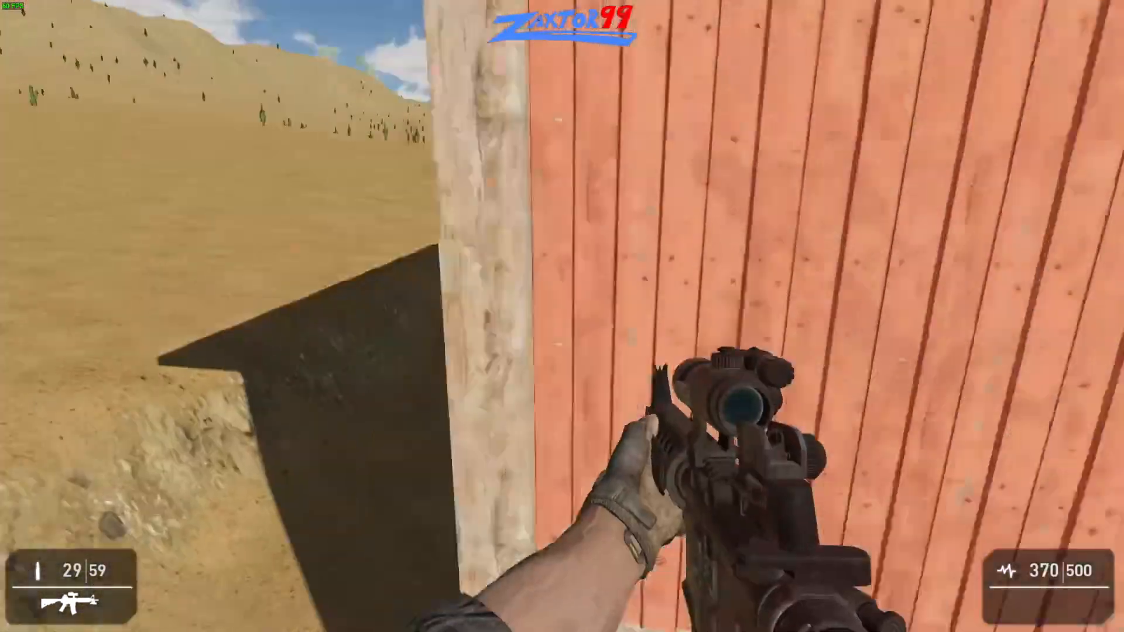
pyautogui.hotkey('shift', 'w')
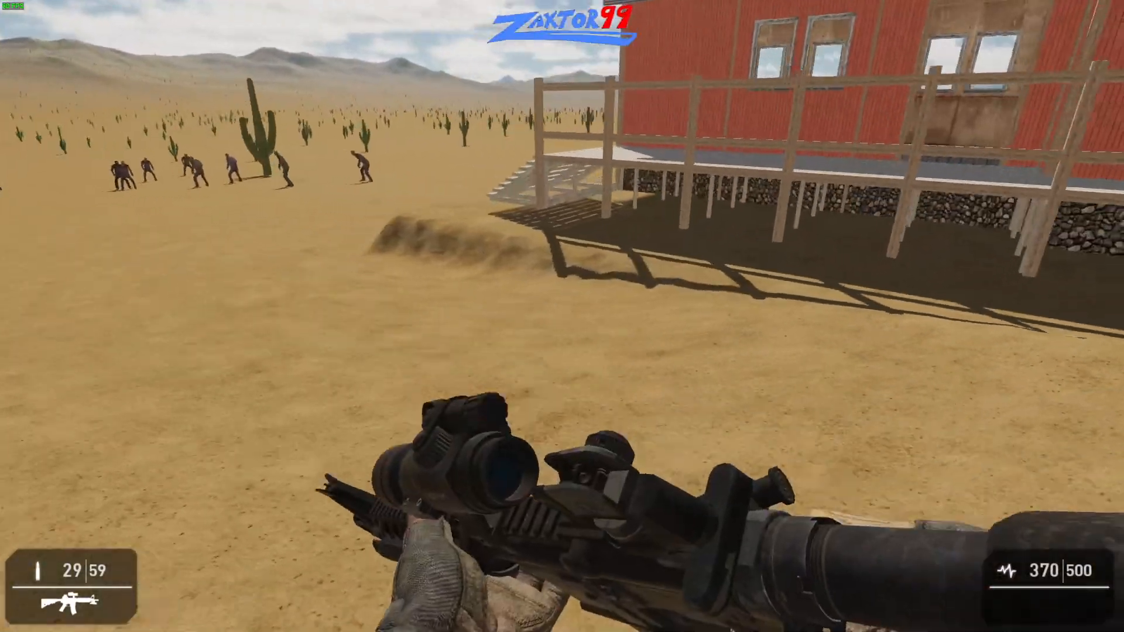
pyautogui.rightClick(562, 316)
pyautogui.press('w')
pyautogui.hotkey('shift', 'w')
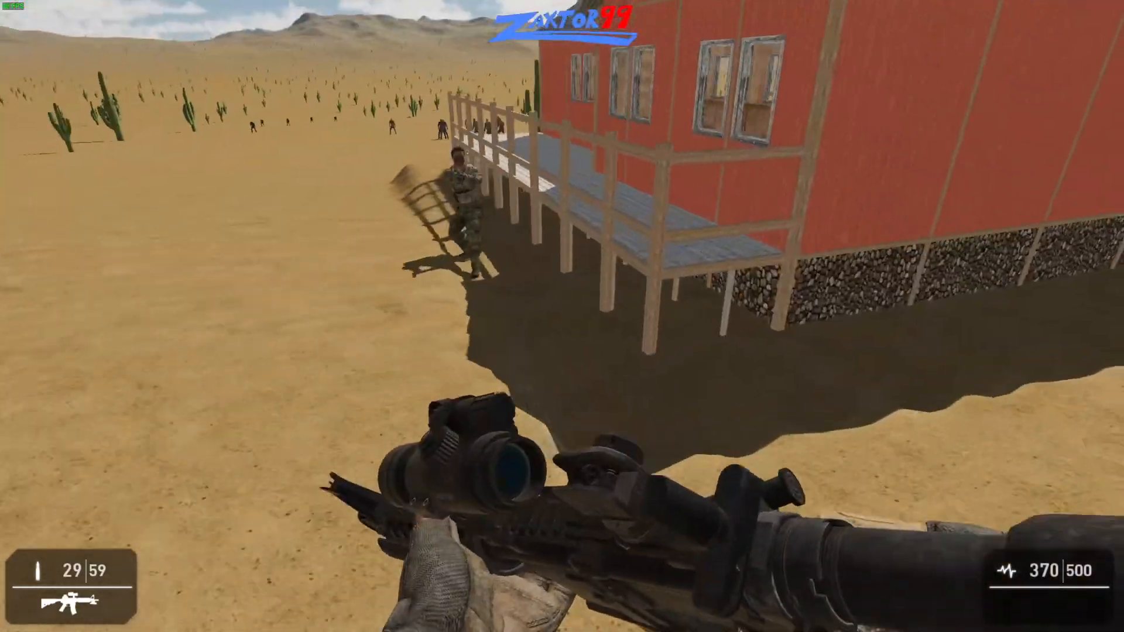
# - Shoot down the soldier beside the porch with repeated aimed fire from the rifle
pyautogui.rightClick(562, 316)
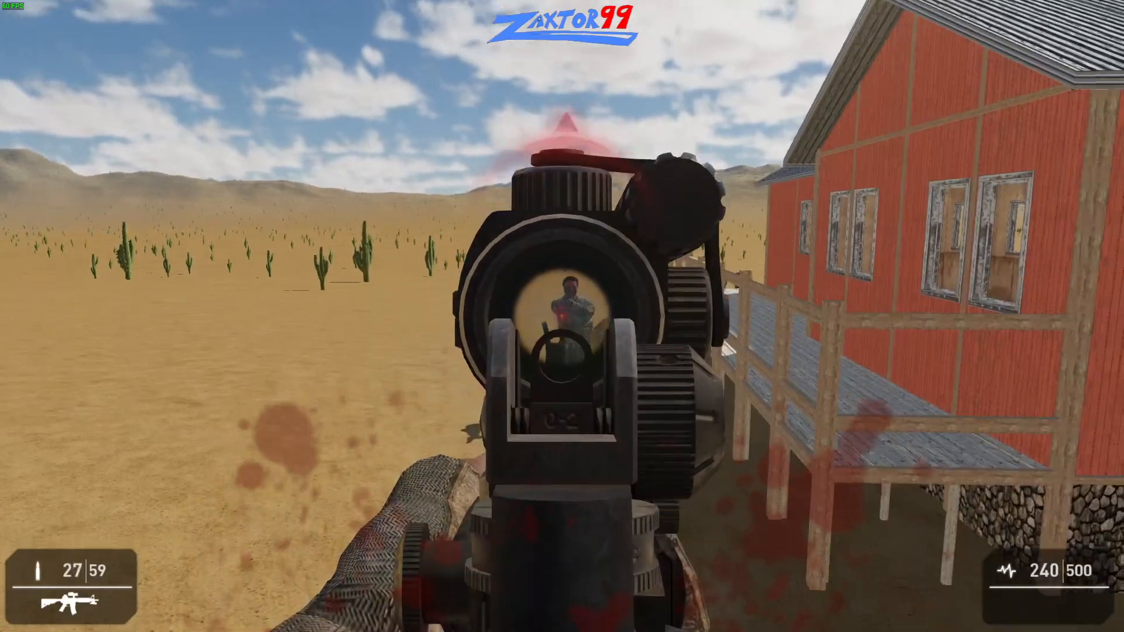
pyautogui.click(563, 316)
pyautogui.click(562, 317)
pyautogui.click(562, 317)
pyautogui.click(562, 317)
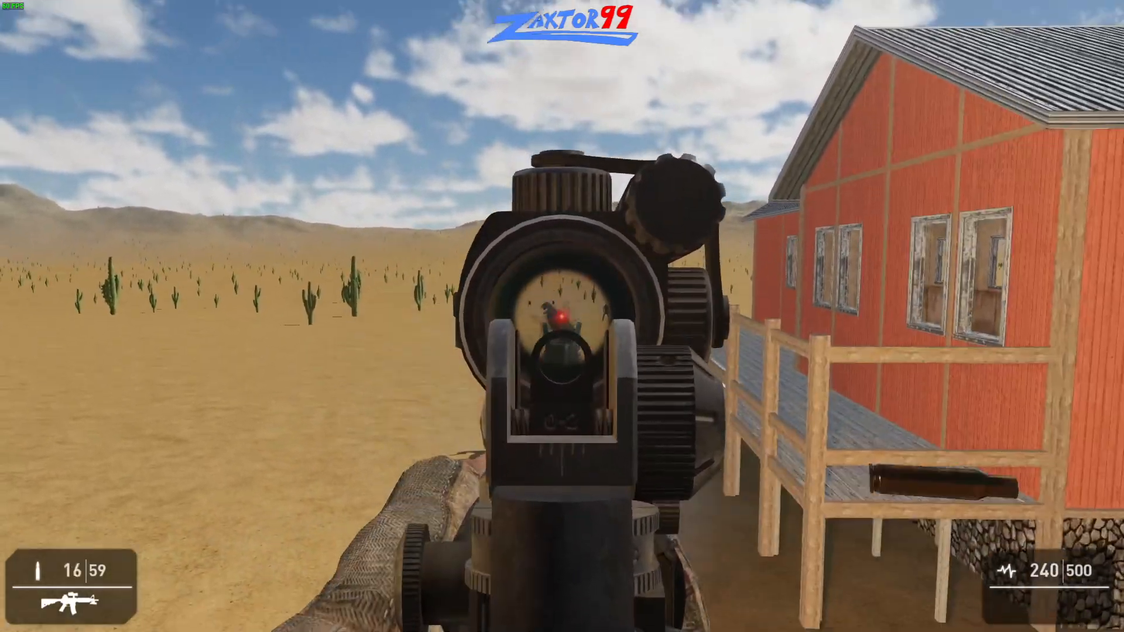
pyautogui.click(562, 317)
pyautogui.click(562, 317)
pyautogui.click(563, 316)
pyautogui.click(562, 316)
pyautogui.rightClick(562, 317)
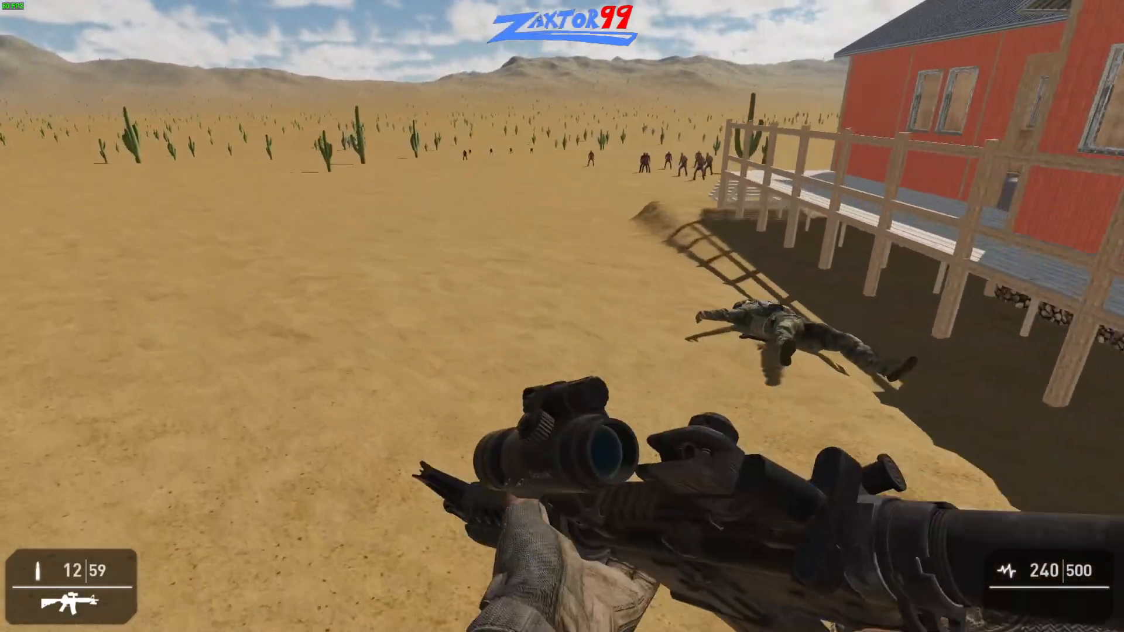
# - Reload the rifle and run past the building toward the zombies near the tall cactus
pyautogui.press('r')
pyautogui.press('w')
pyautogui.hotkey('shift', 'w')
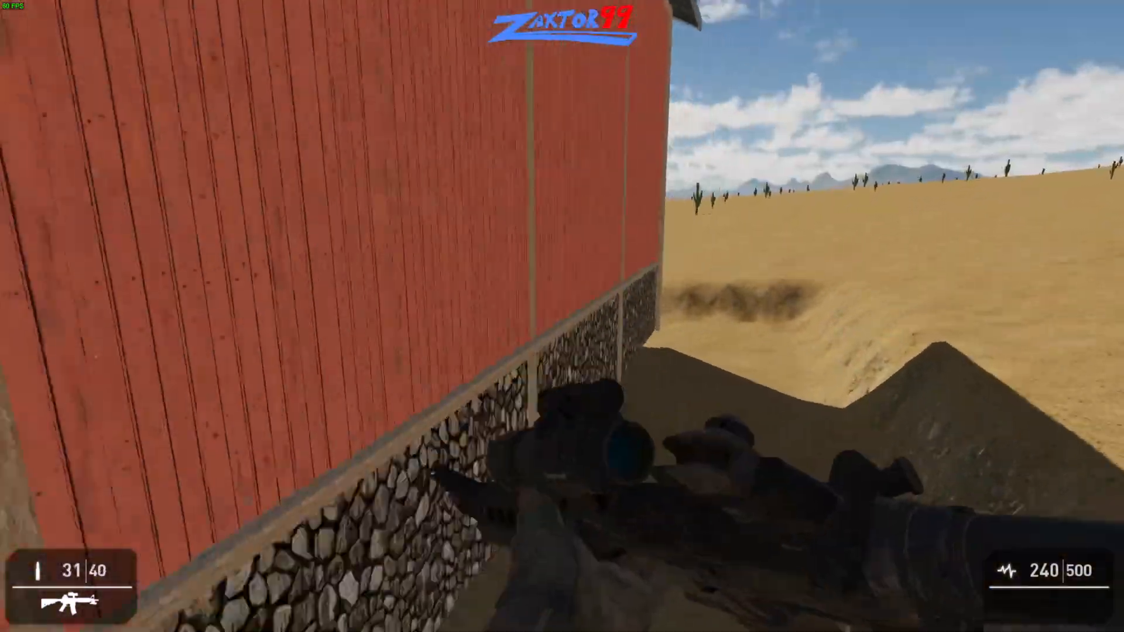
pyautogui.hotkey('shift', 'w')
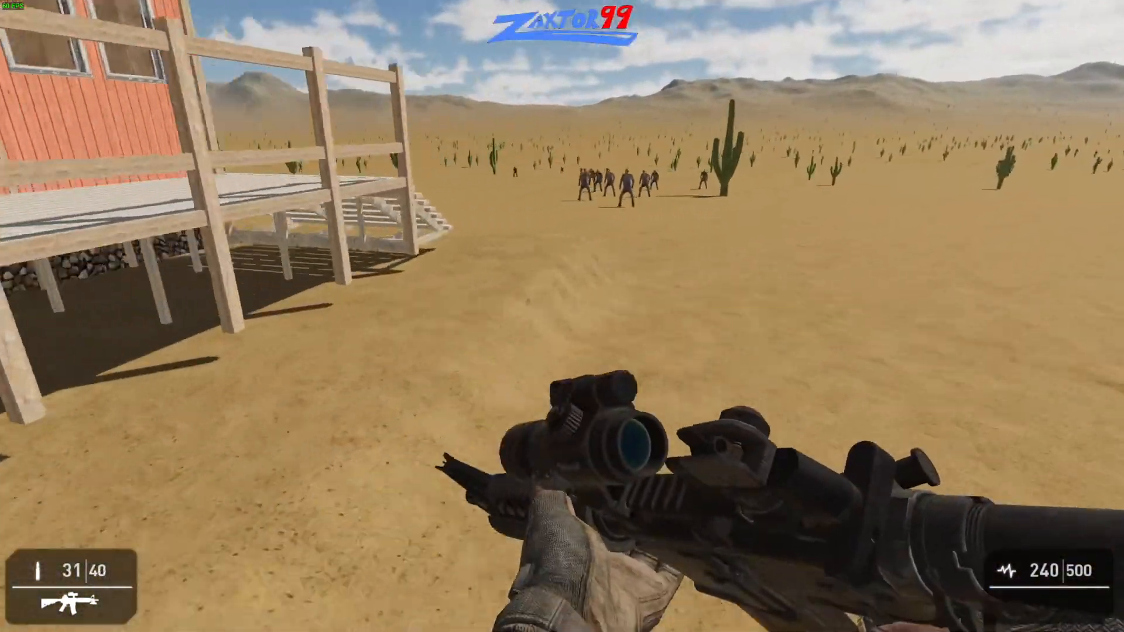
pyautogui.hotkey('shift', 'w')
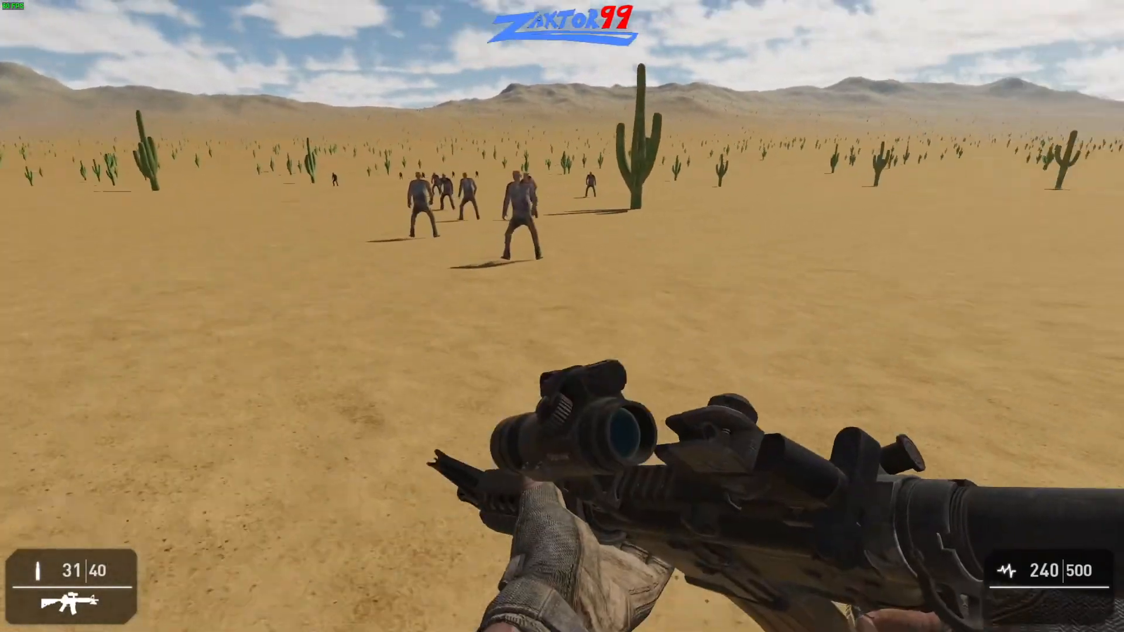
pyautogui.hotkey('shift', 'w')
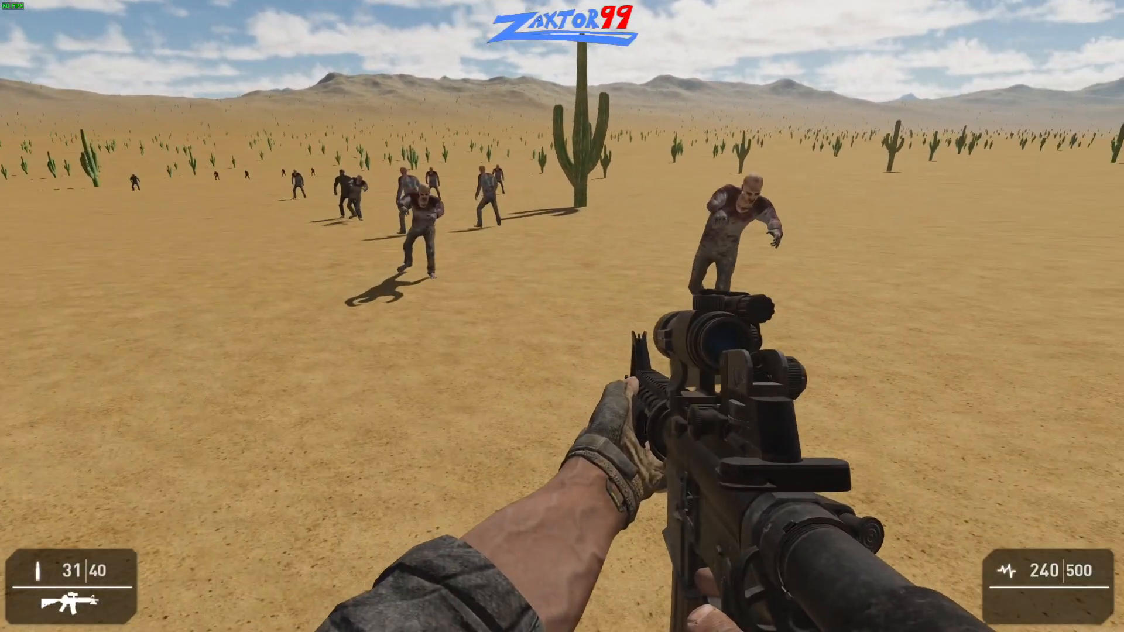
# - Back away from the approaching zombies in the open desert to examine how they walk and follow
pyautogui.press('s')
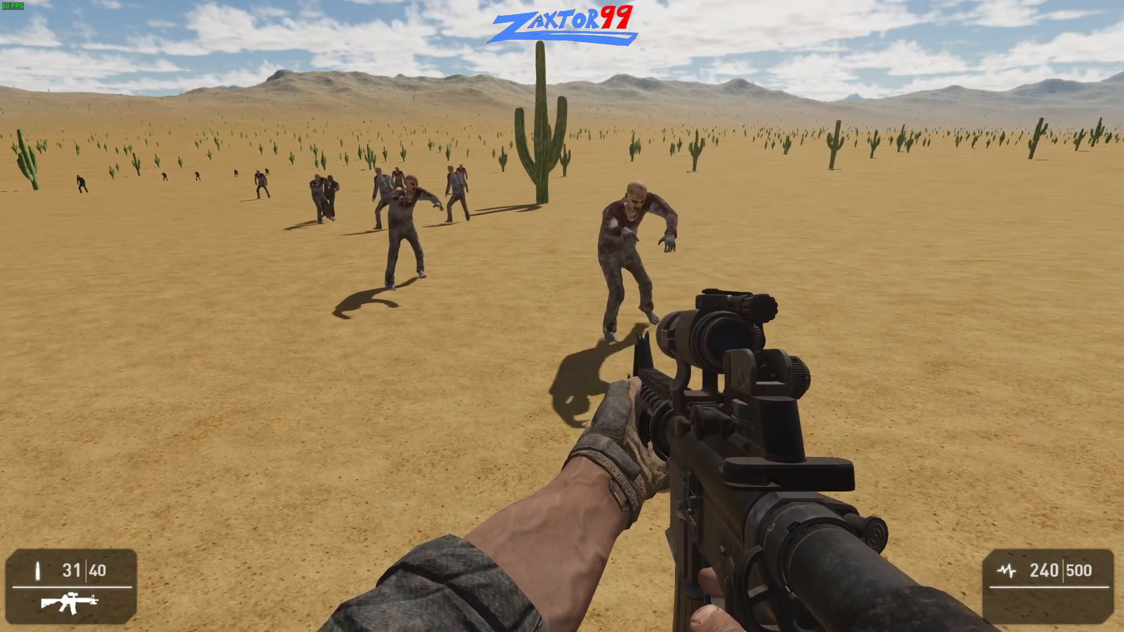
pyautogui.press('s')
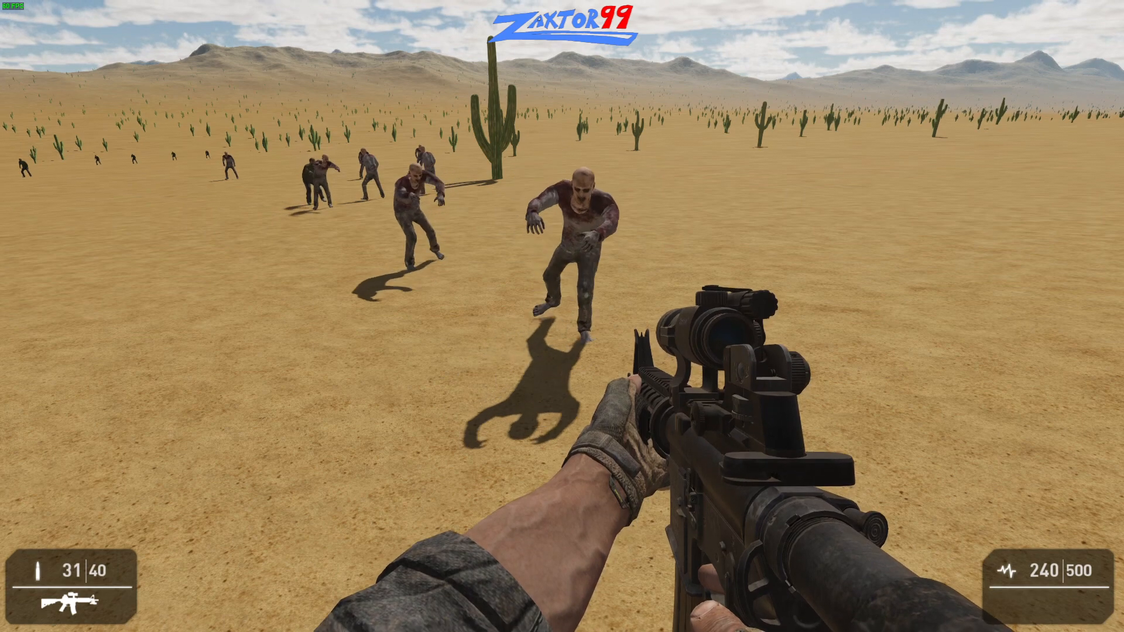
pyautogui.press('s')
pyautogui.press('a')
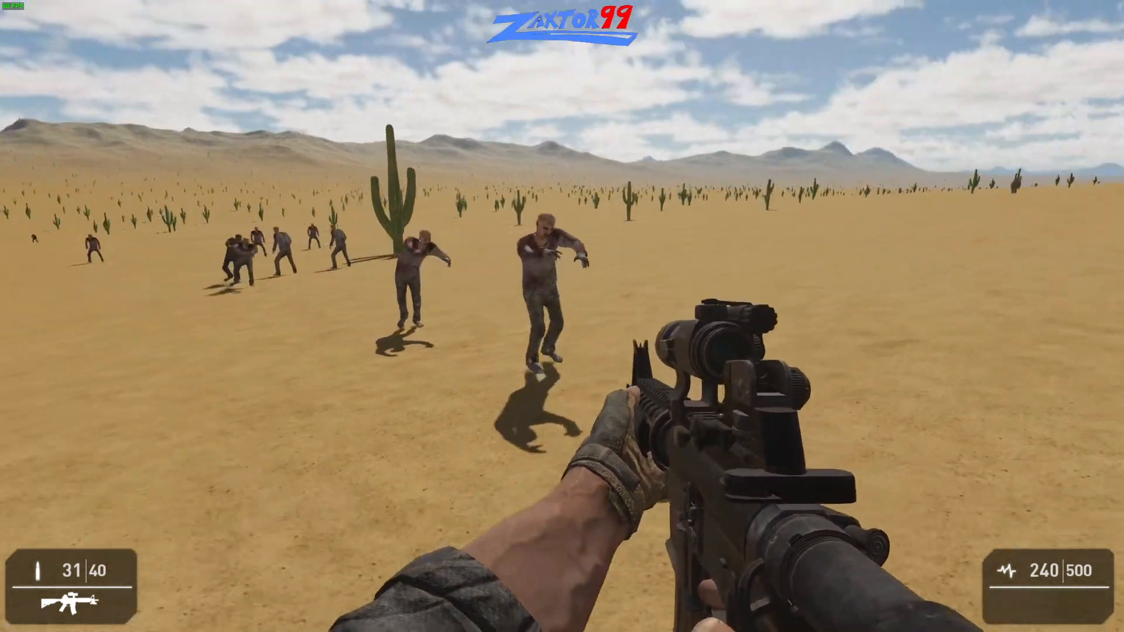
pyautogui.press('w')
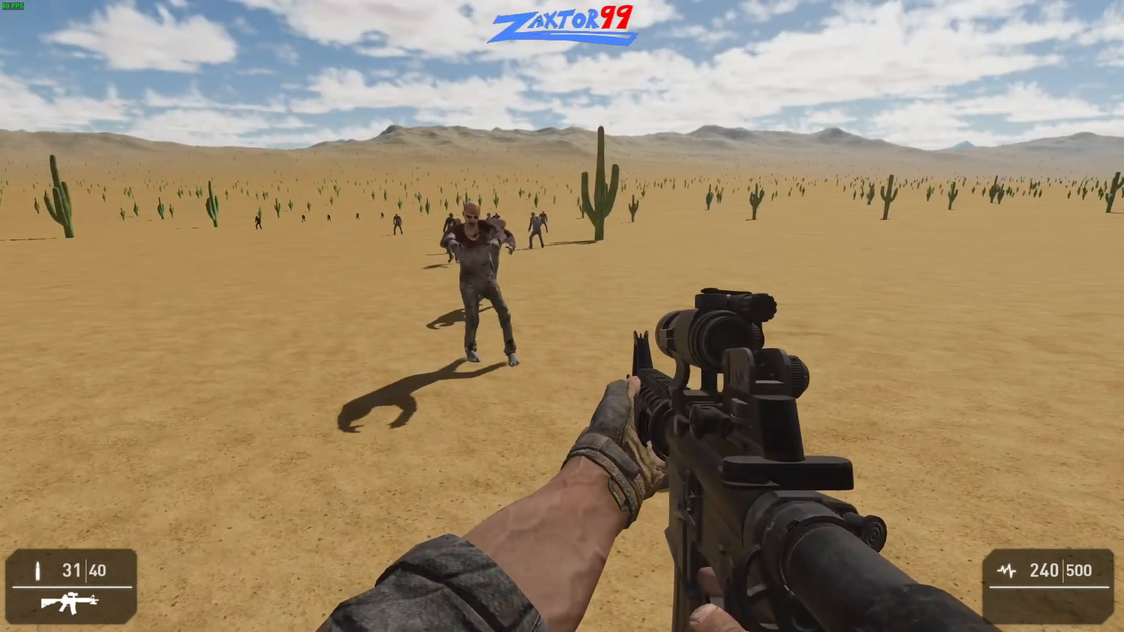
# - Fire one aimed shot at the nearest zombie and retreat from it
pyautogui.rightClick(562, 316)
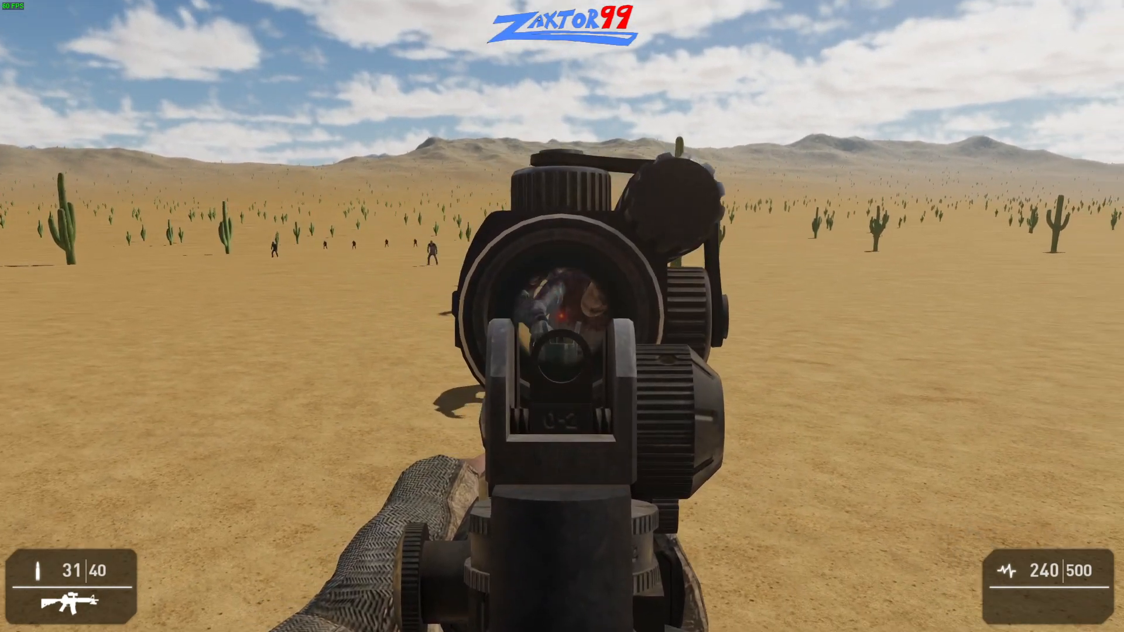
pyautogui.click(562, 316)
pyautogui.rightClick(562, 316)
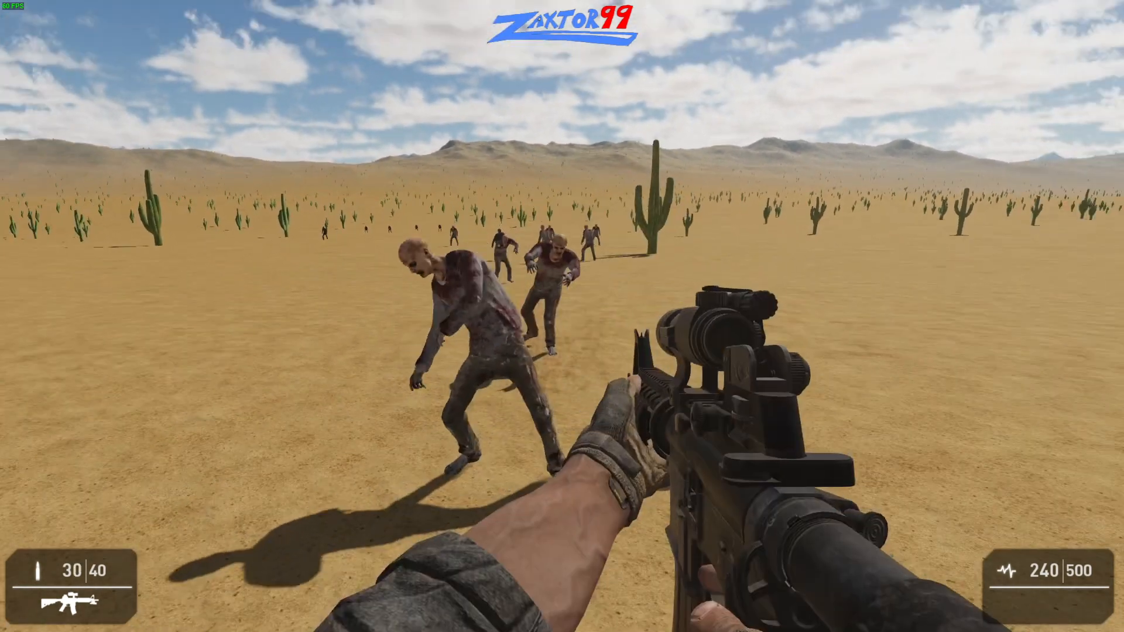
pyautogui.press('a')
pyautogui.press('s')
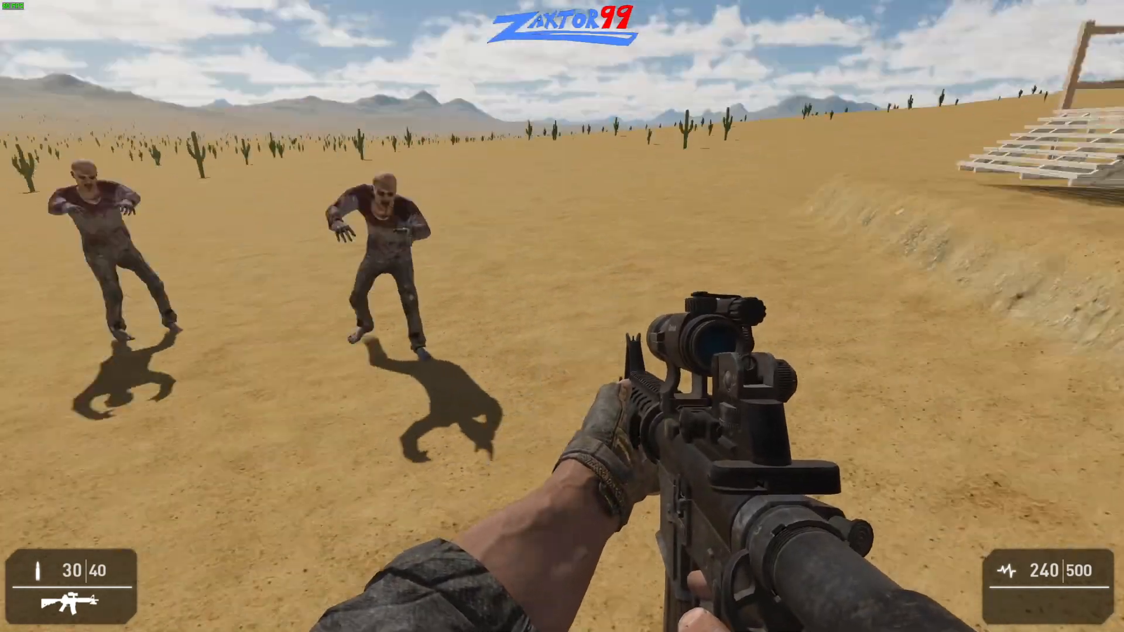
# - Lead the pursuing zombies around the open ground in front of the building's stairs
pyautogui.press('w')
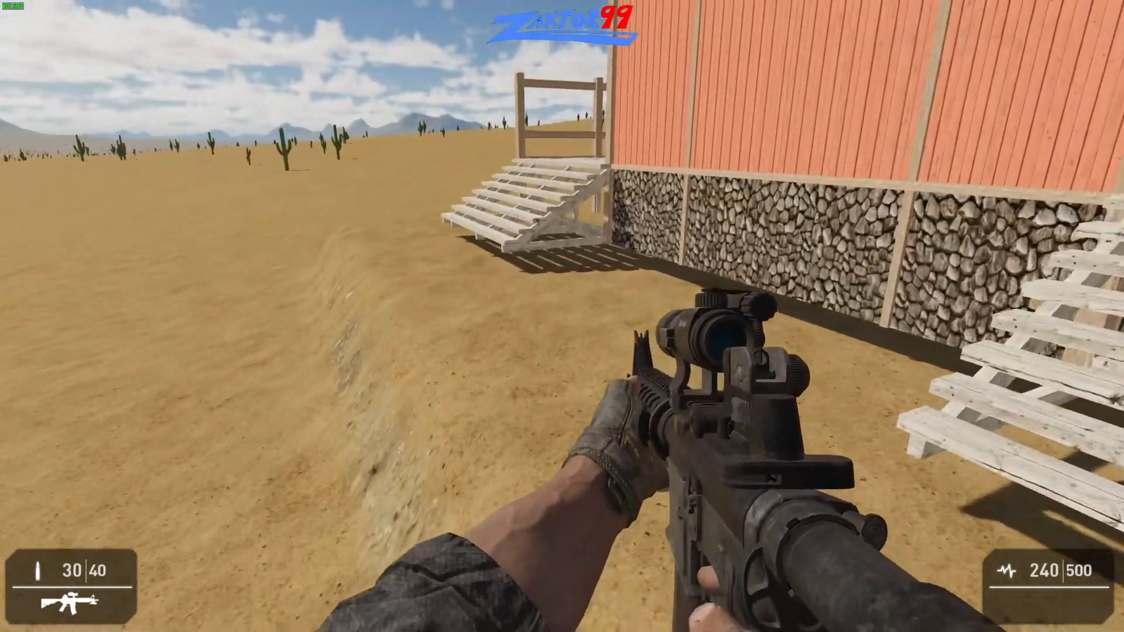
pyautogui.press('s')
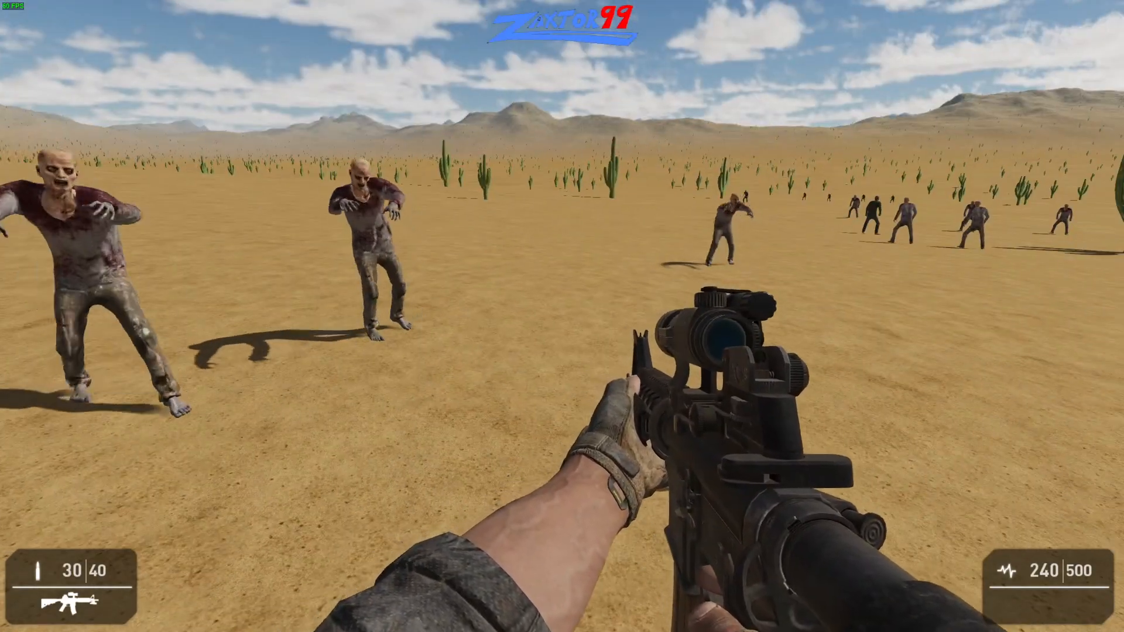
pyautogui.press('s')
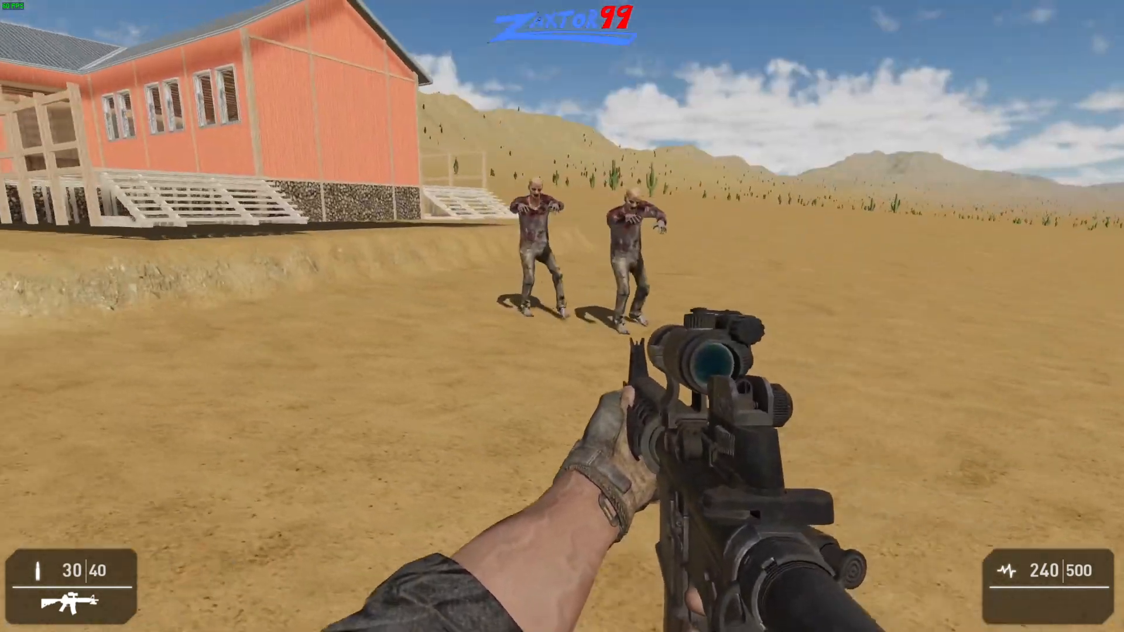
pyautogui.press('a')
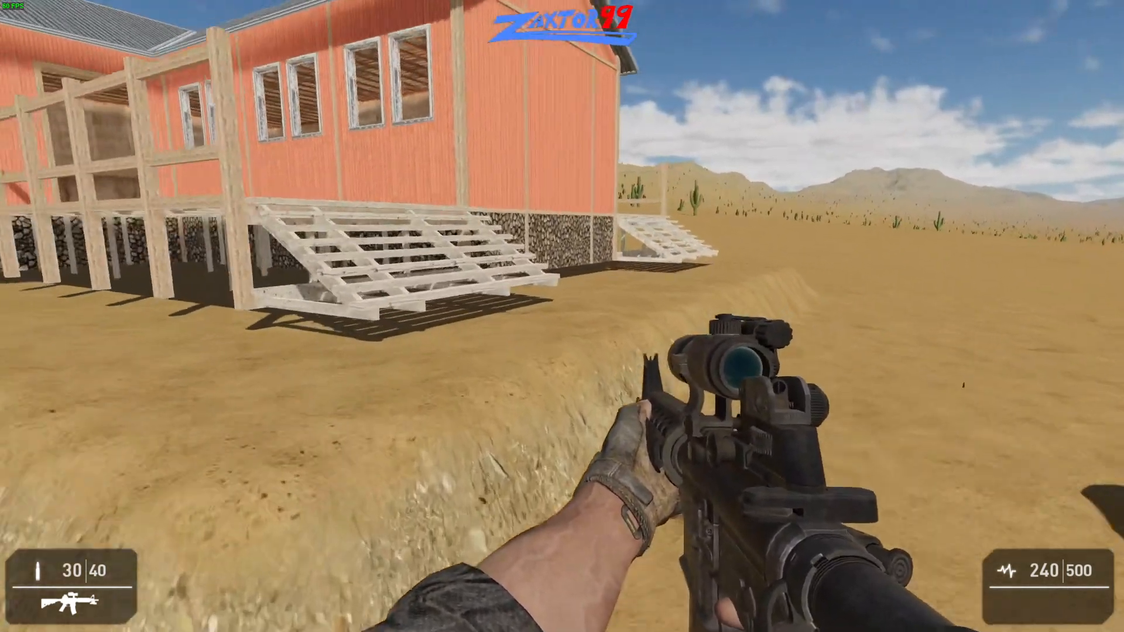
# - Climb the stairs onto the raised porch and jump there to test how the zombies reach the building
pyautogui.press('w')
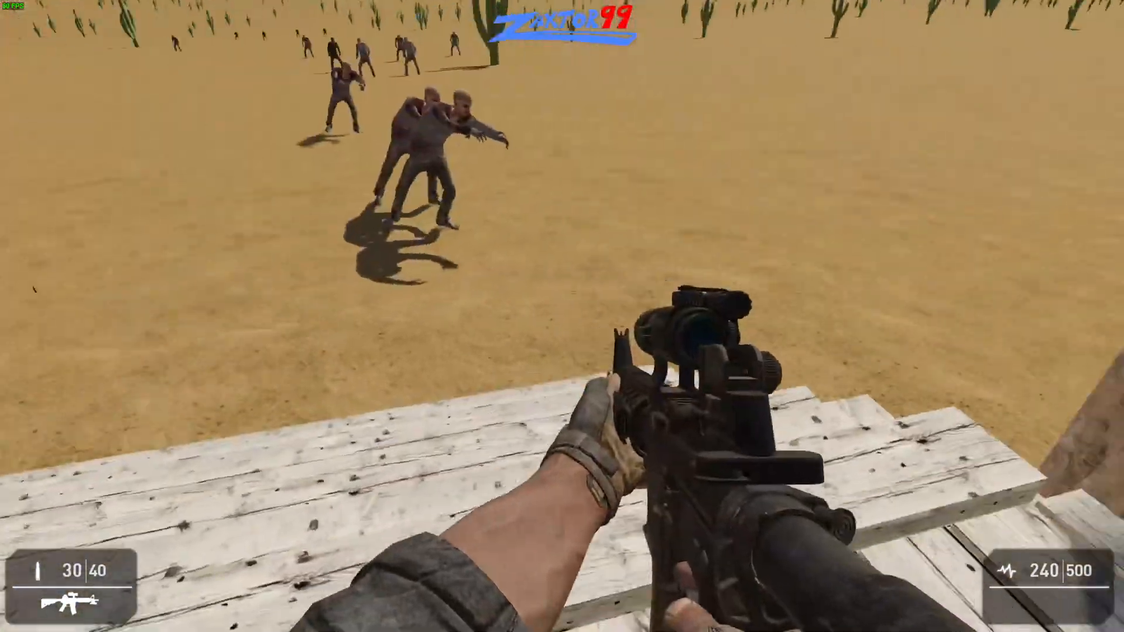
pyautogui.press('s')
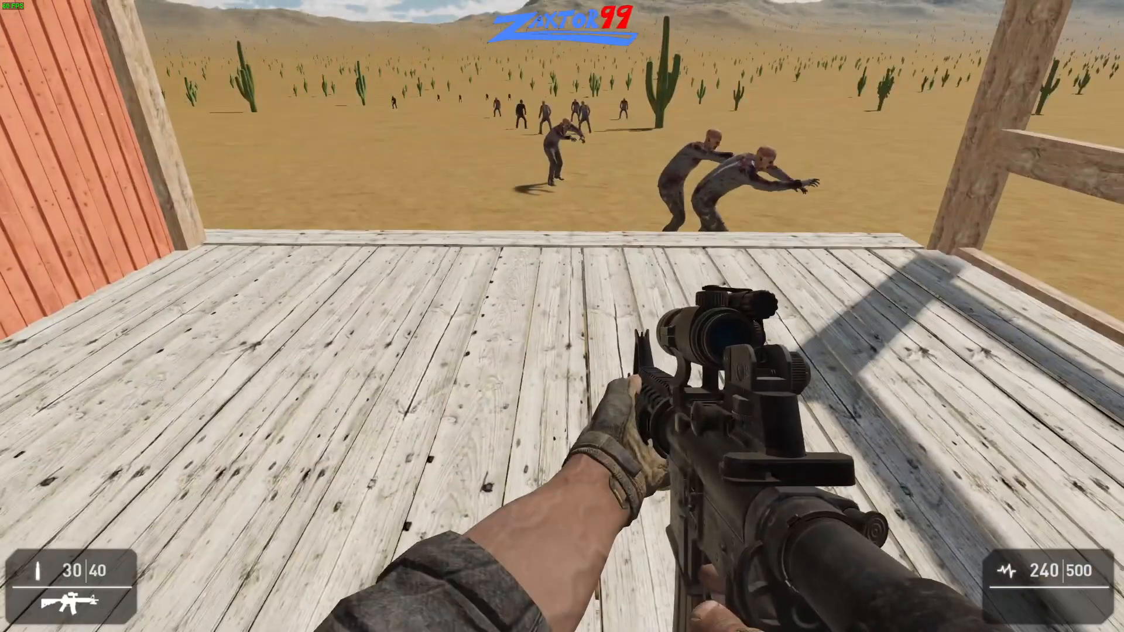
pyautogui.press('space')
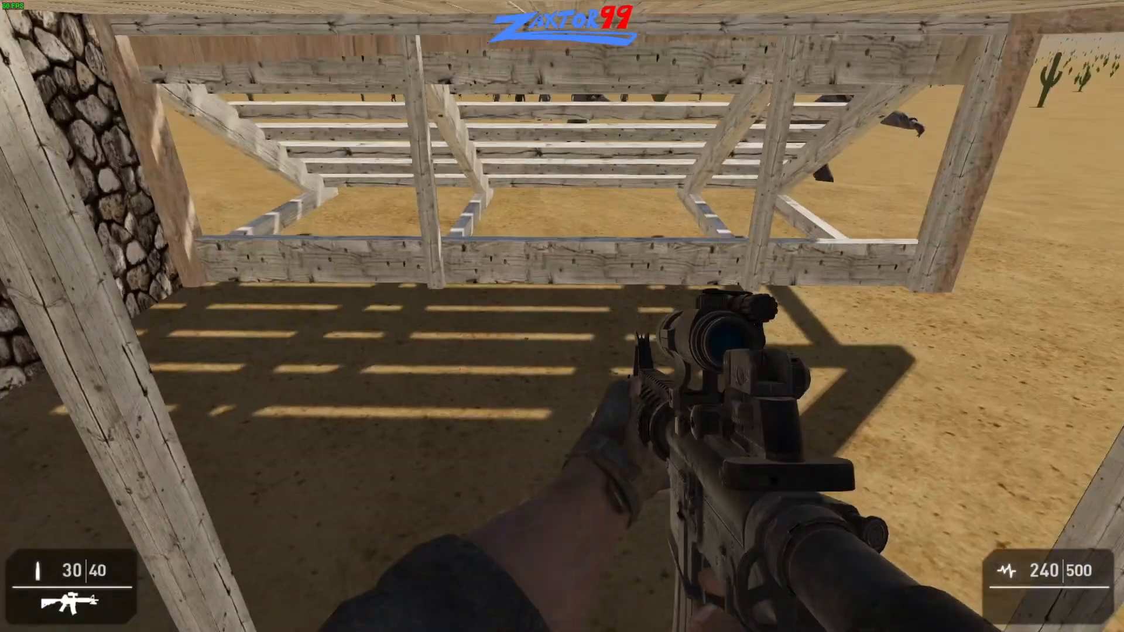
pyautogui.press('space')
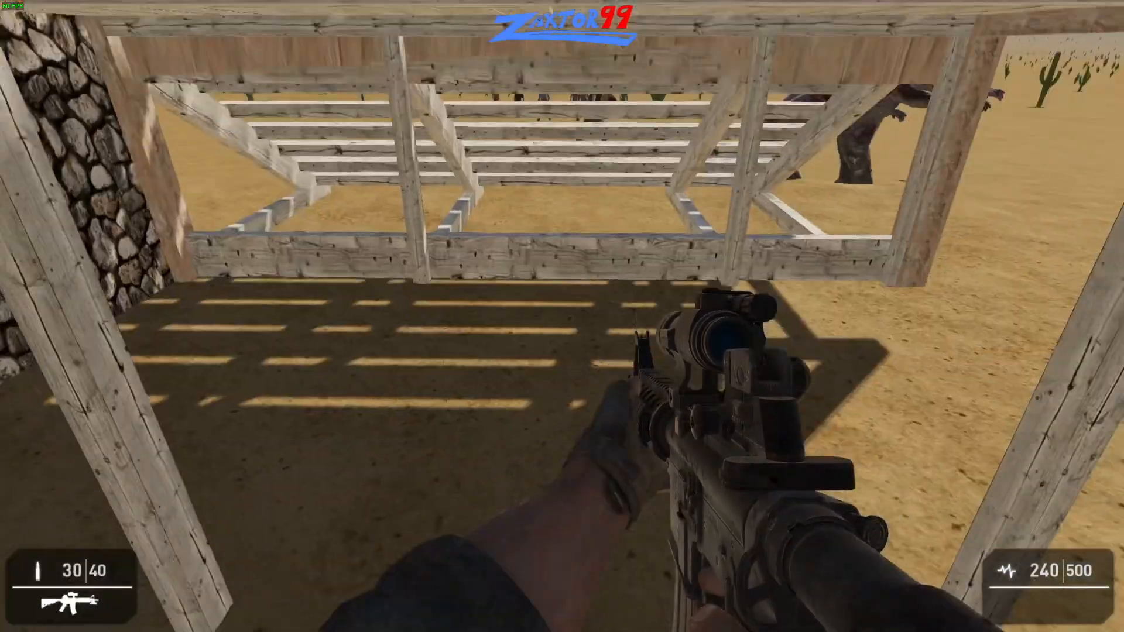
pyautogui.press('space')
pyautogui.press('w')
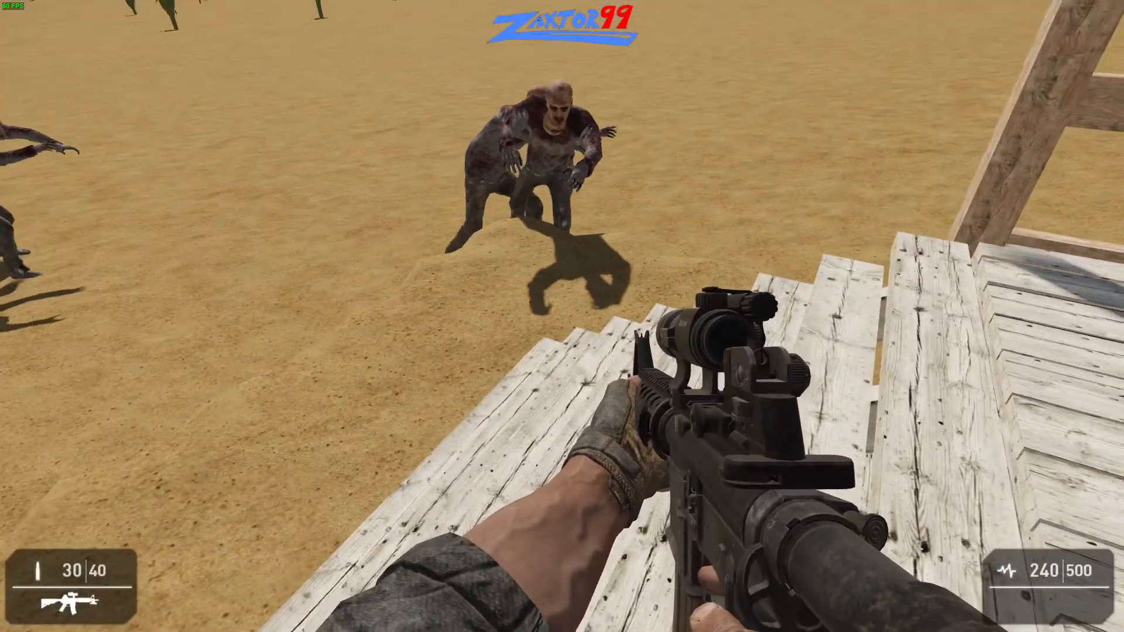
# - Move between the porch deck and the ground beside it to check the zombies' pathing, ending in the open desert
pyautogui.press('w')
pyautogui.press('s')
pyautogui.press('w')
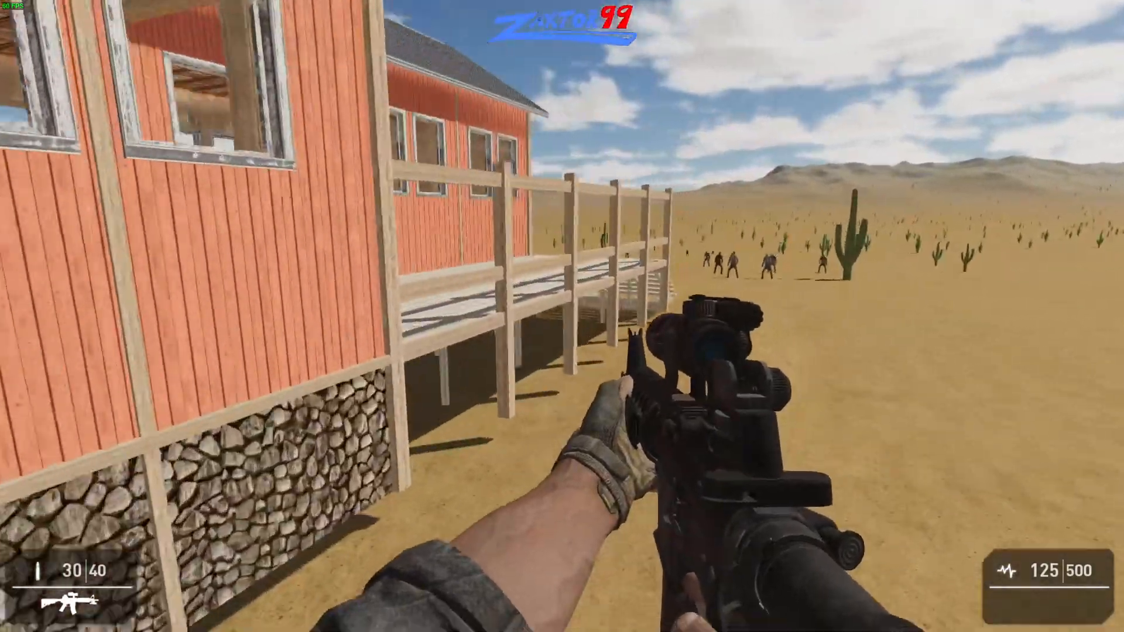
pyautogui.press('w')
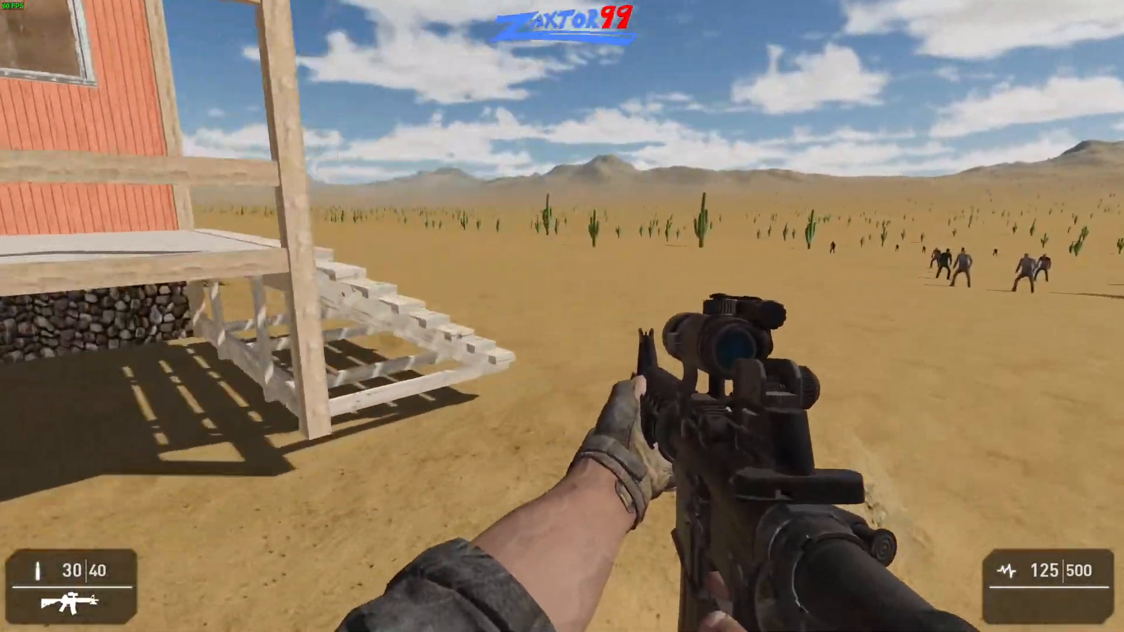
pyautogui.press('w')
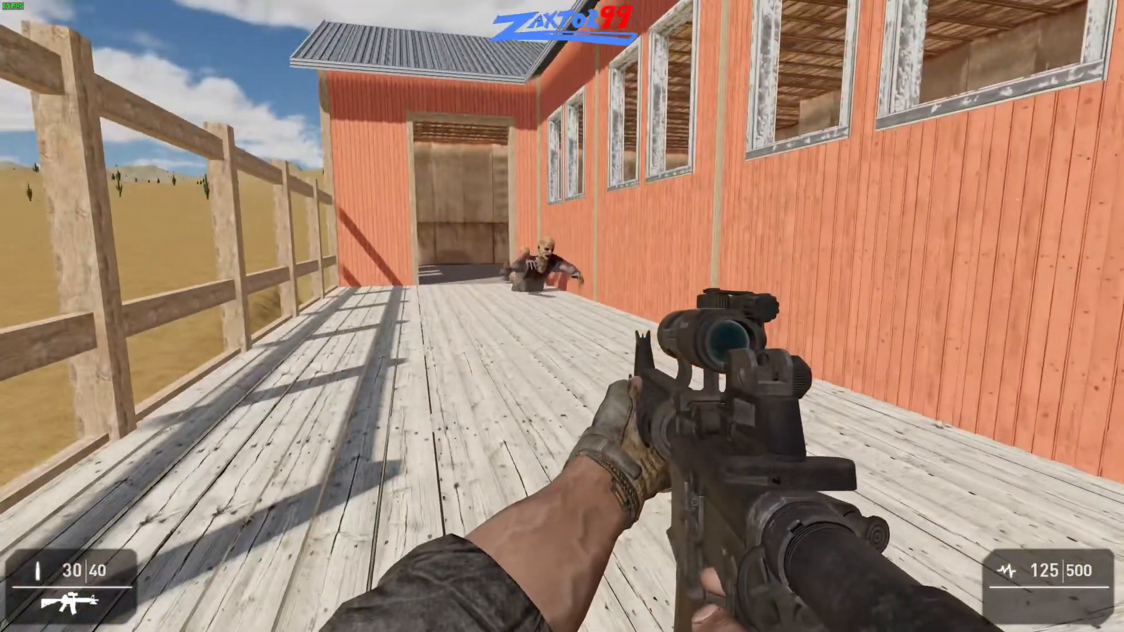
pyautogui.press('w')
pyautogui.press('s')
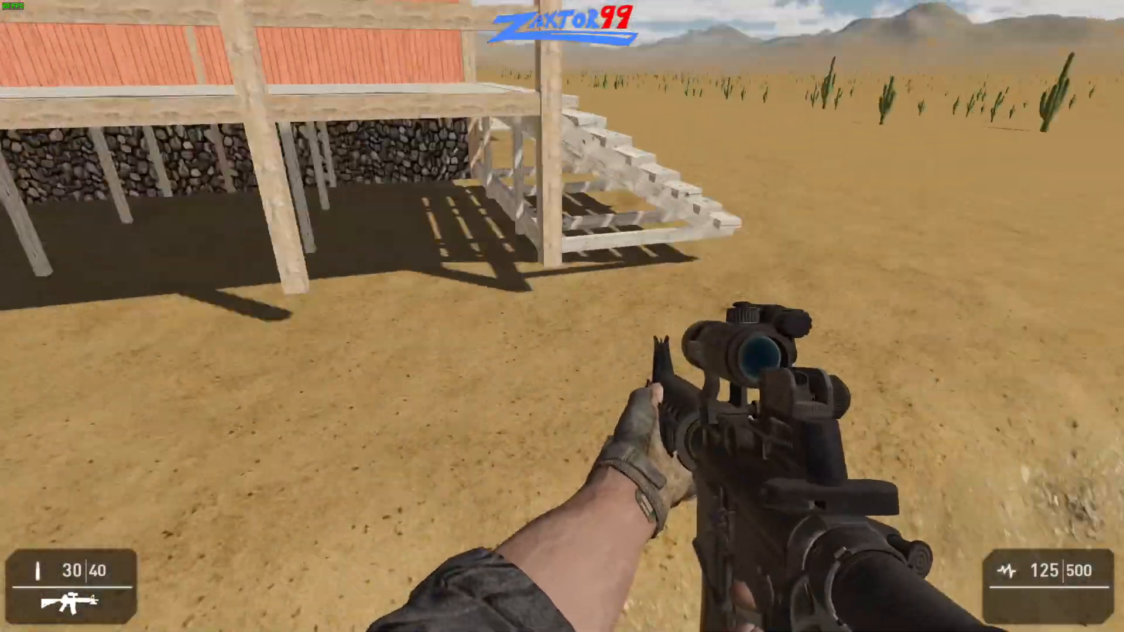
pyautogui.press('w')
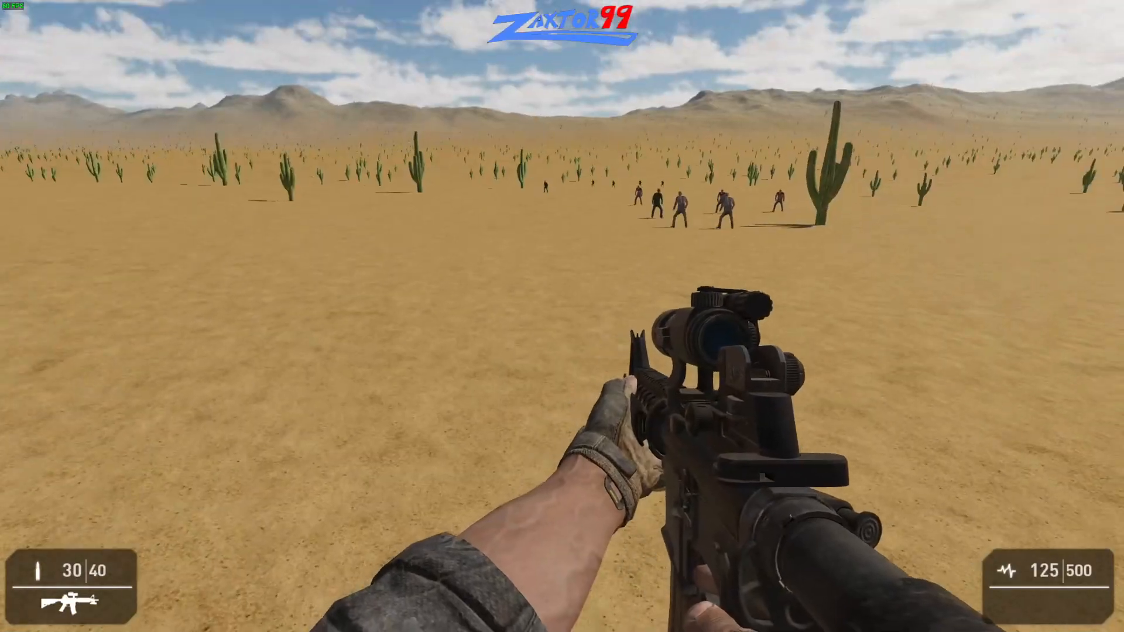
# - Back away from the zombies around the porch stairs to check their pathing, and end the level test
pyautogui.press('s')
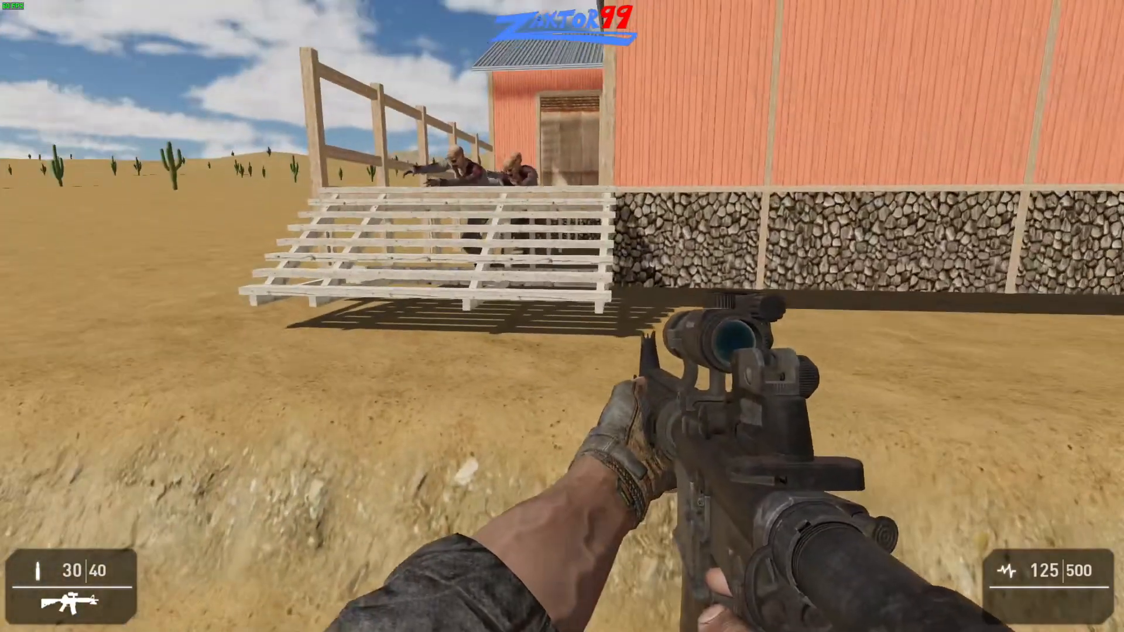
pyautogui.press('a')
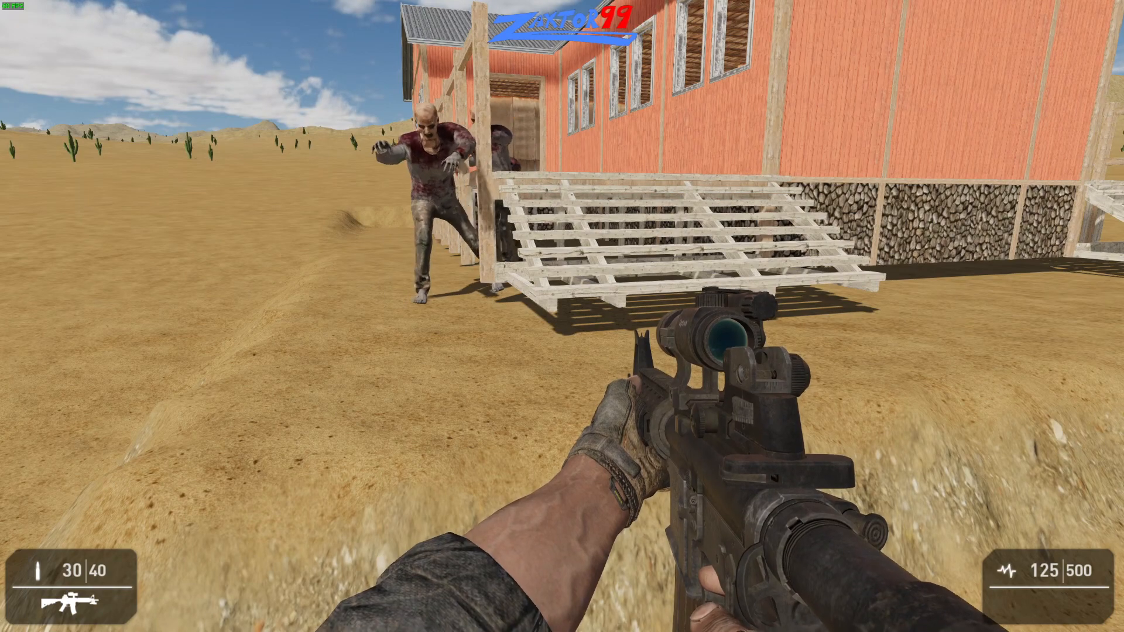
pyautogui.press('d')
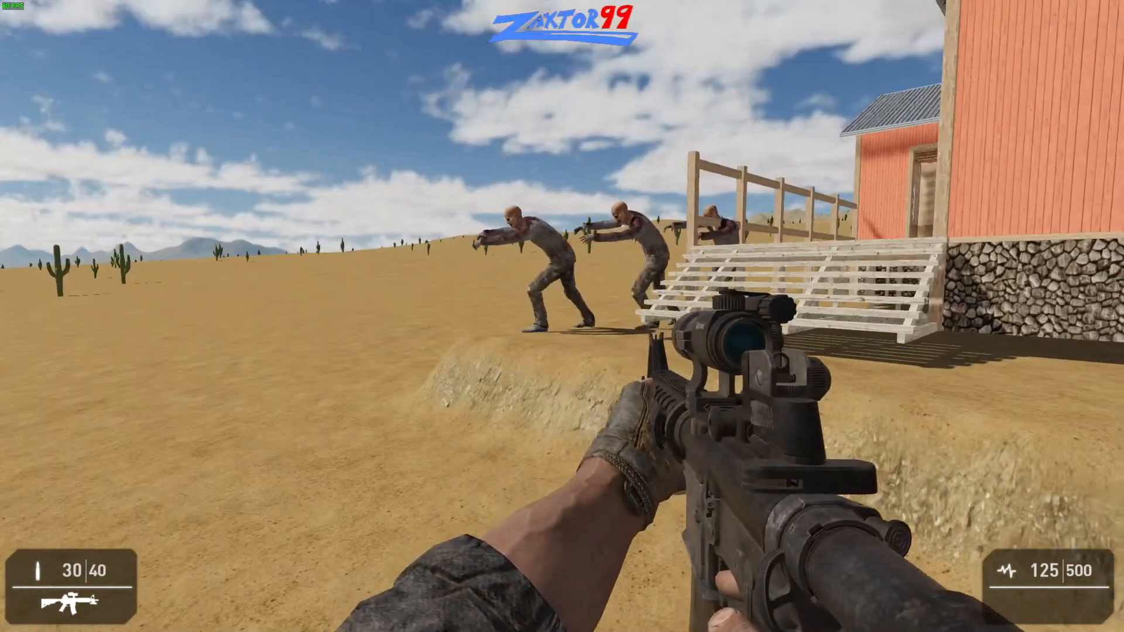
pyautogui.press('Escape')
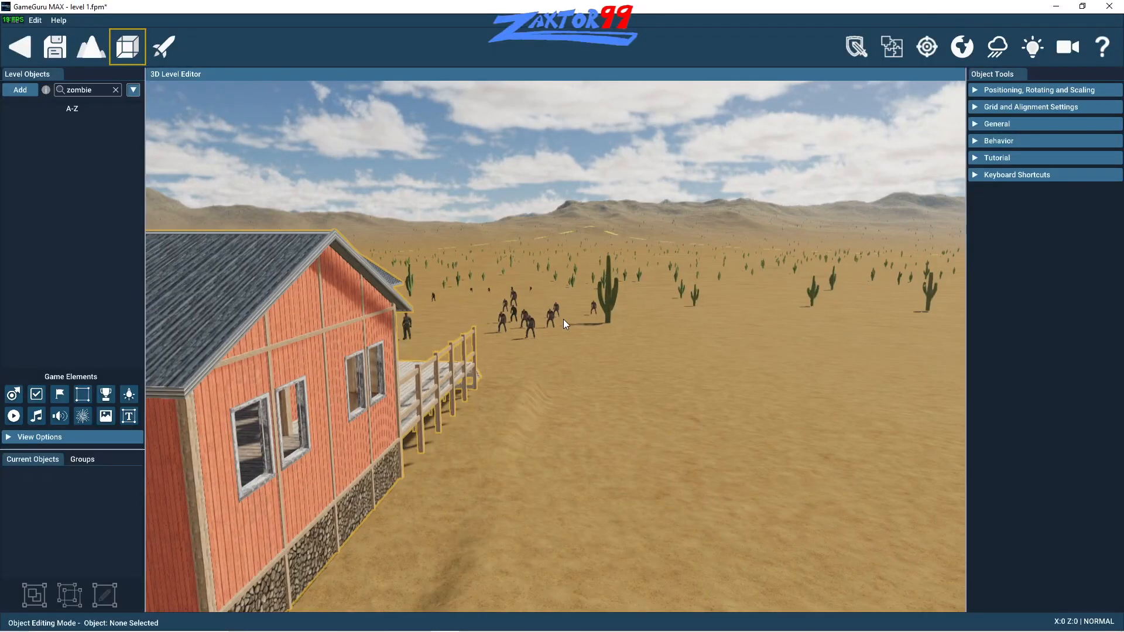
# - Check the building's positioning, rotation and scaling options and the editor's general and advanced settings without enabling the advanced features
pyautogui.press('a')
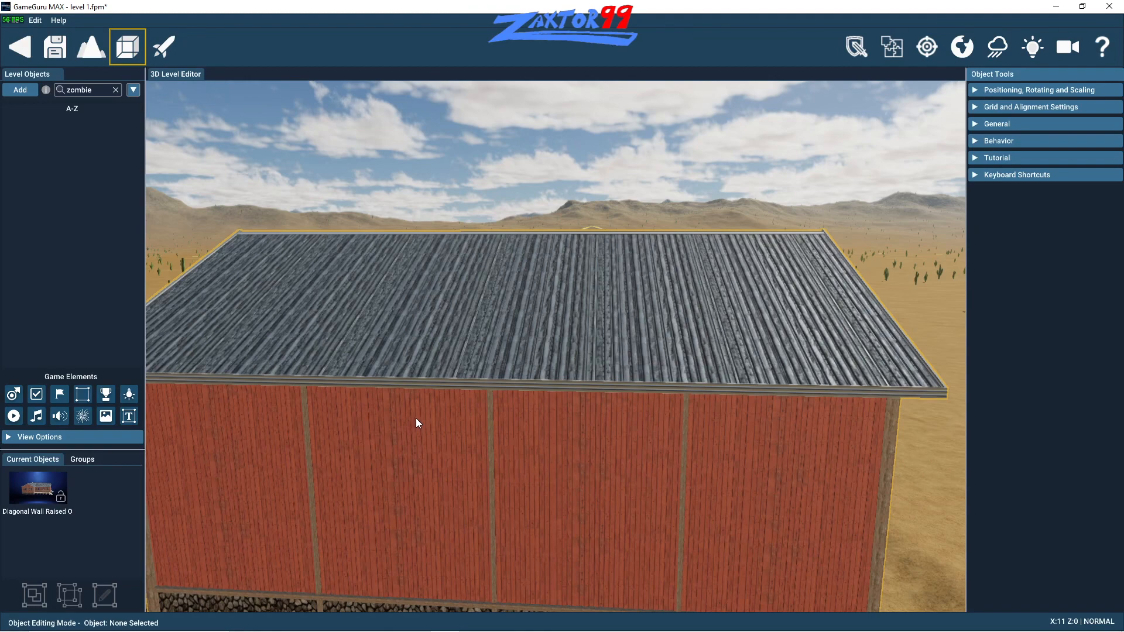
pyautogui.press('a')
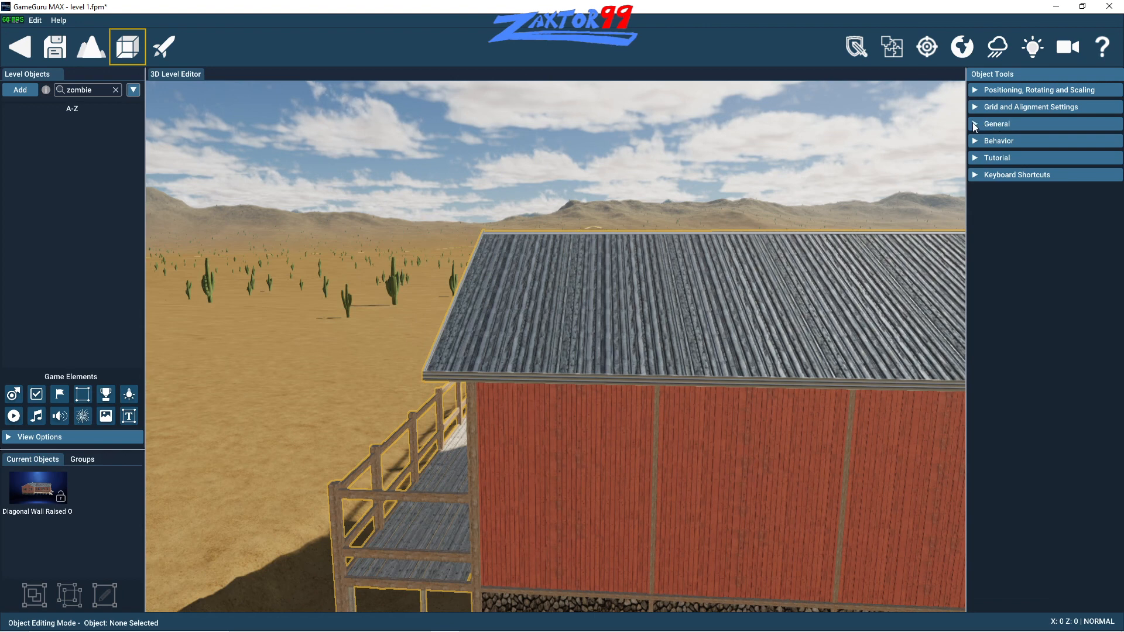
pyautogui.click(976, 90)
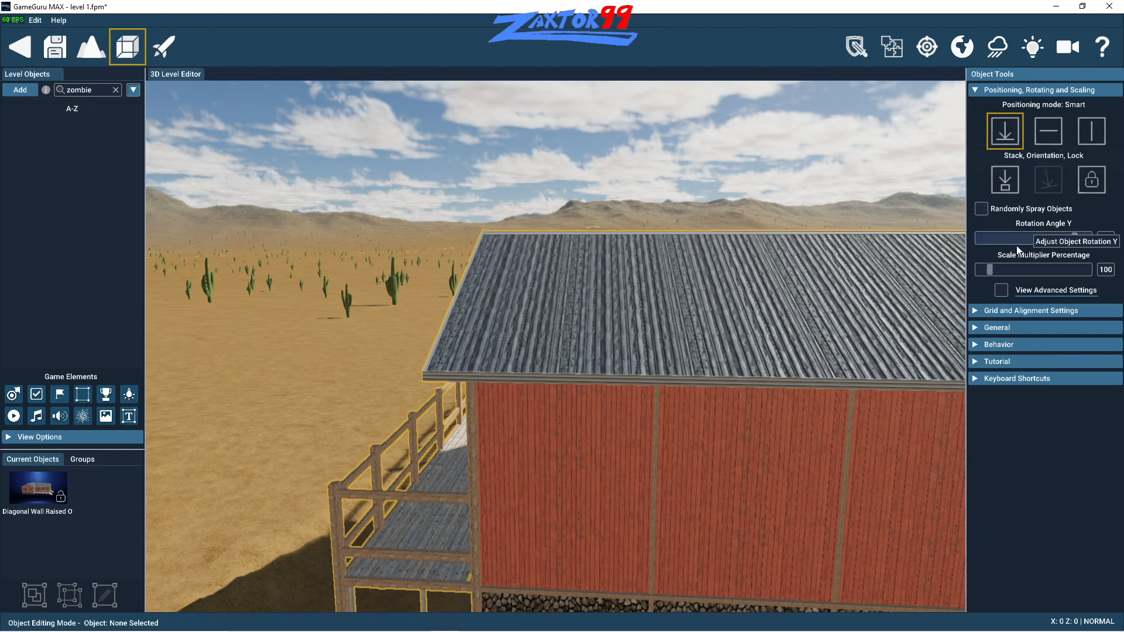
pyautogui.click(1030, 290)
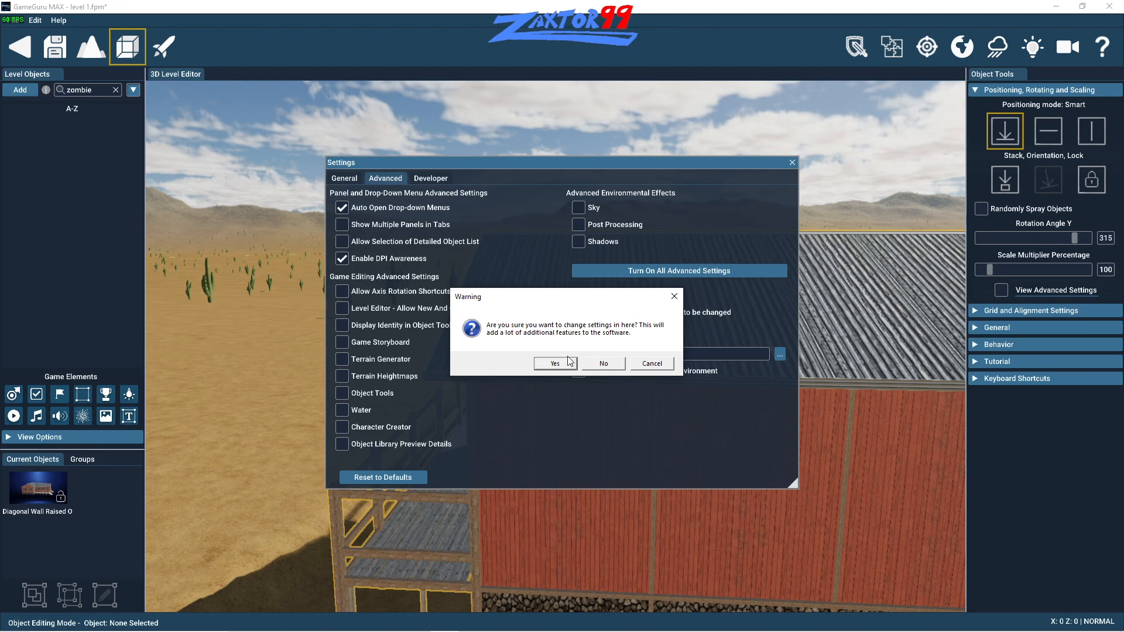
pyautogui.click(650, 363)
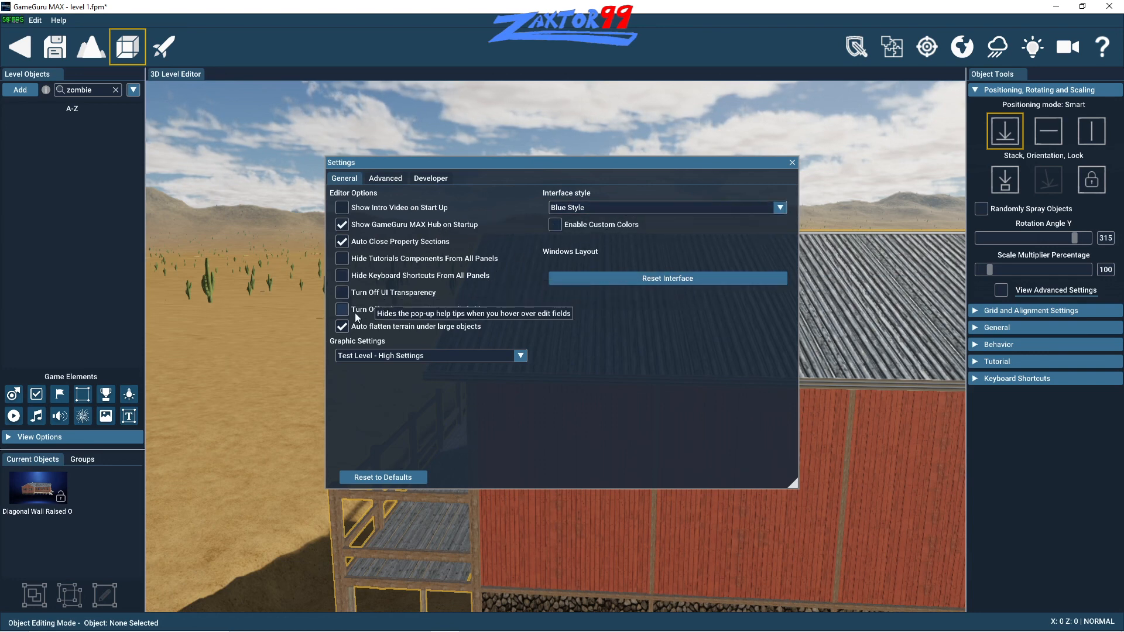
pyautogui.click(791, 164)
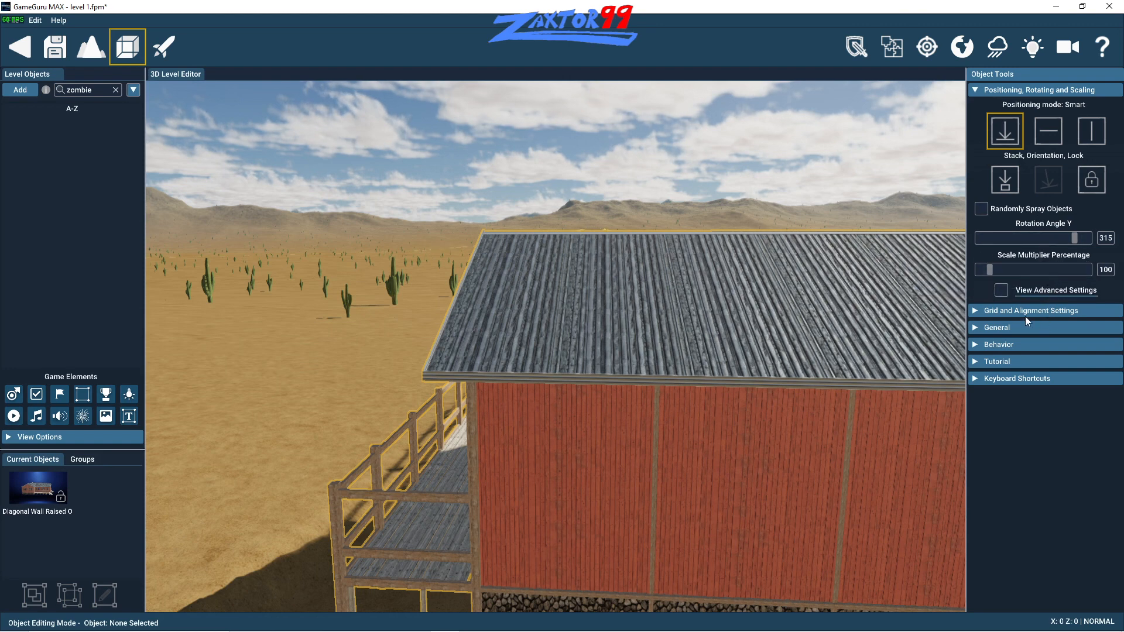
# - Set the building's collision shape to Character Collision and briefly test the level
pyautogui.click(974, 327)
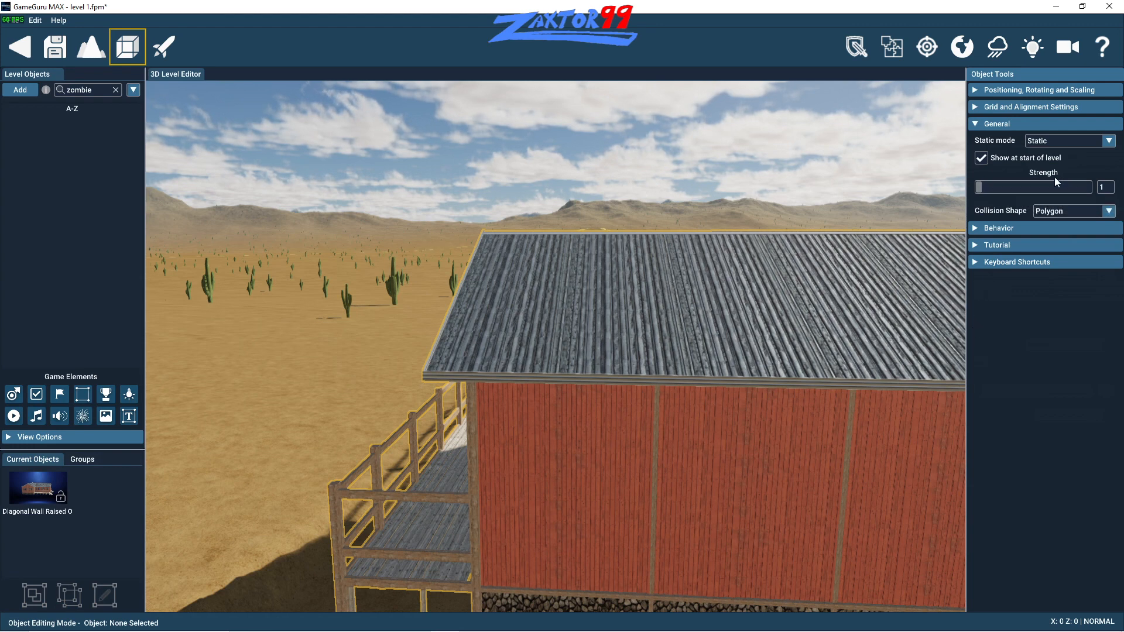
pyautogui.click(1077, 213)
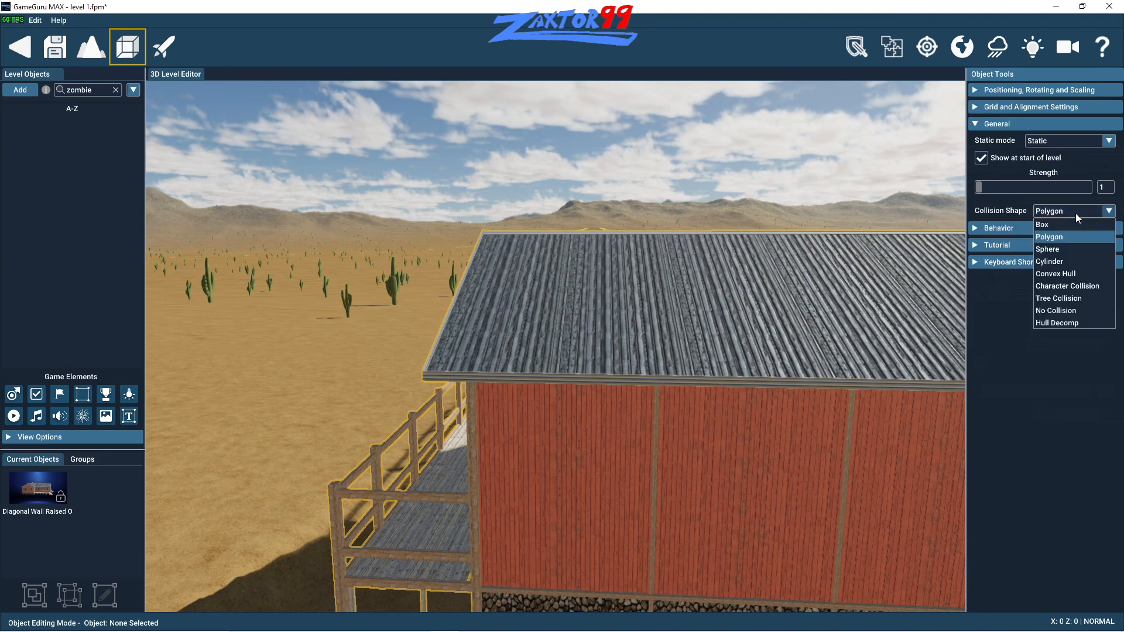
pyautogui.click(1069, 286)
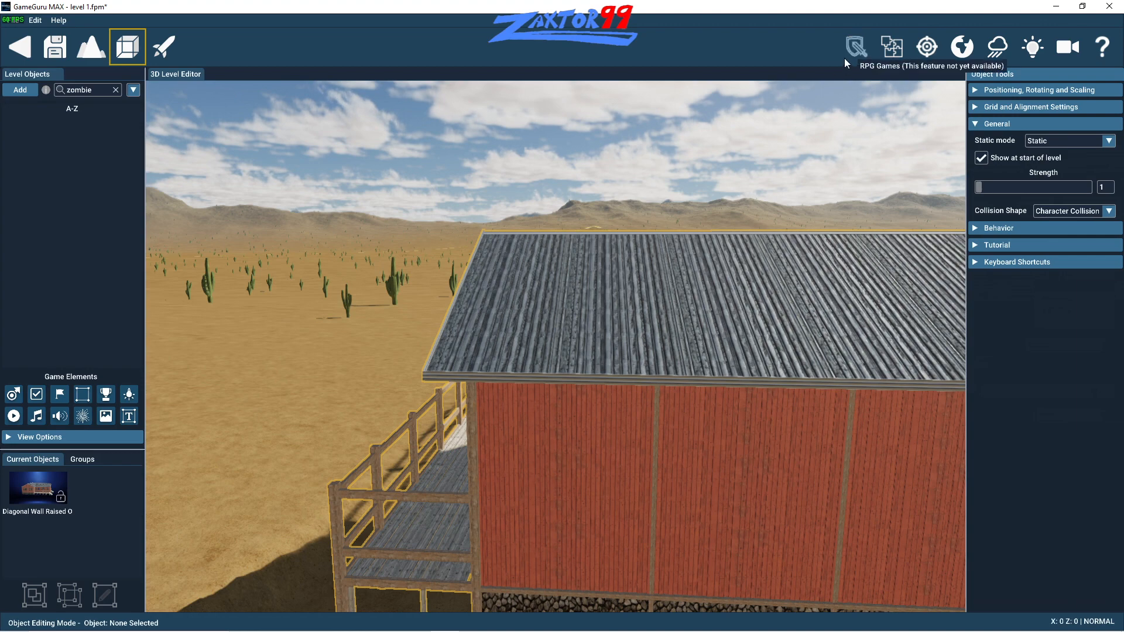
pyautogui.click(165, 46)
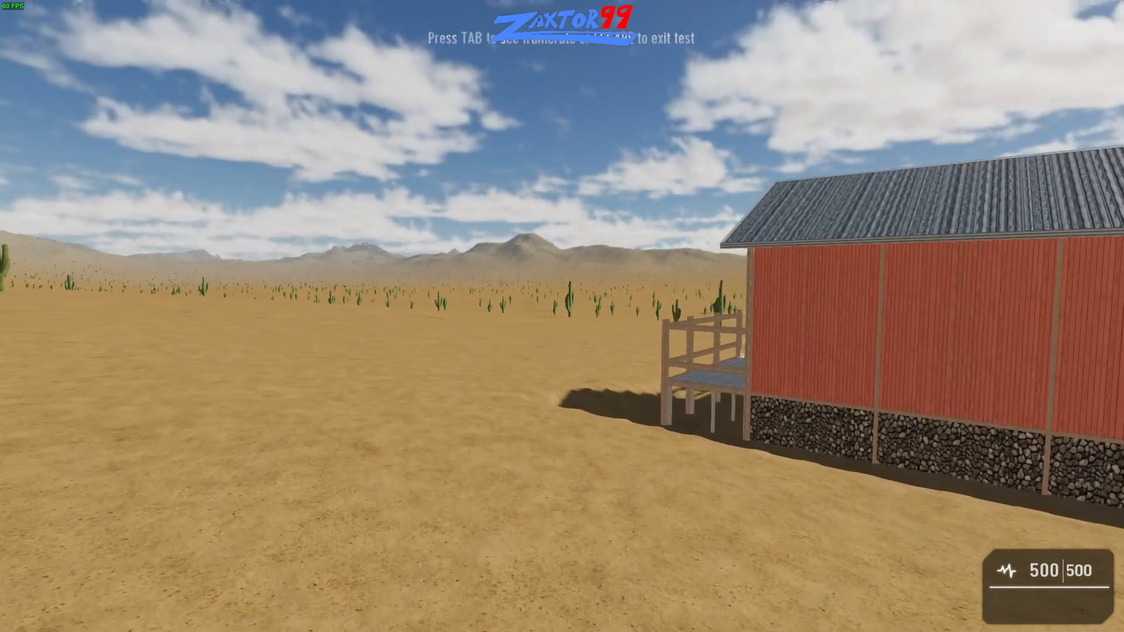
pyautogui.press('Escape')
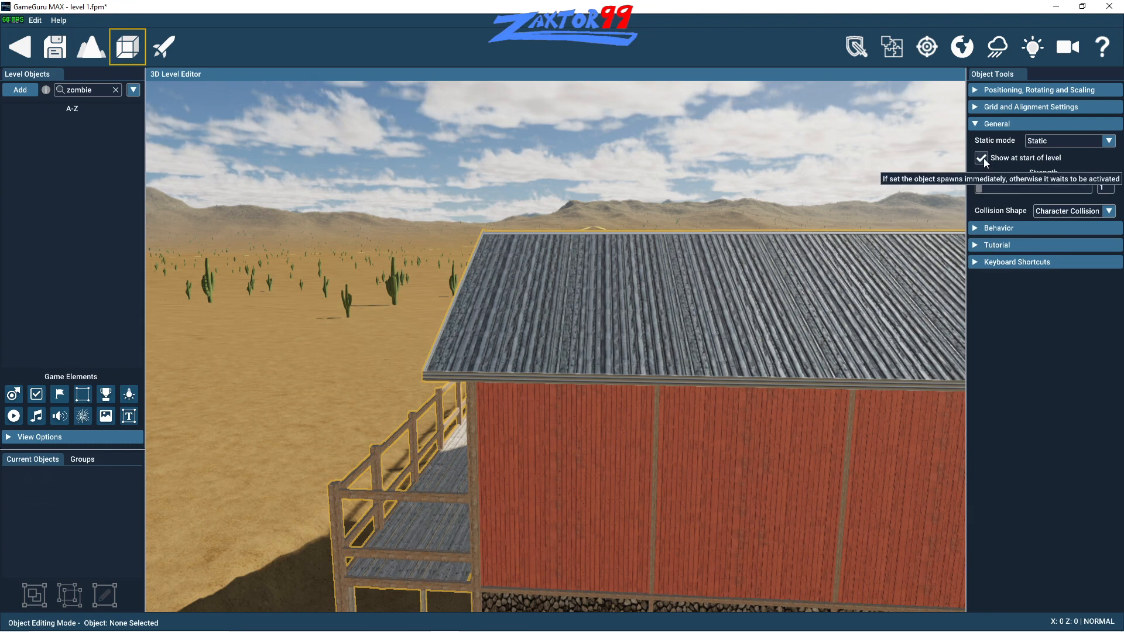
# - Look through the building's positioning and grid options and set its static mode to Physics on
pyautogui.click(976, 90)
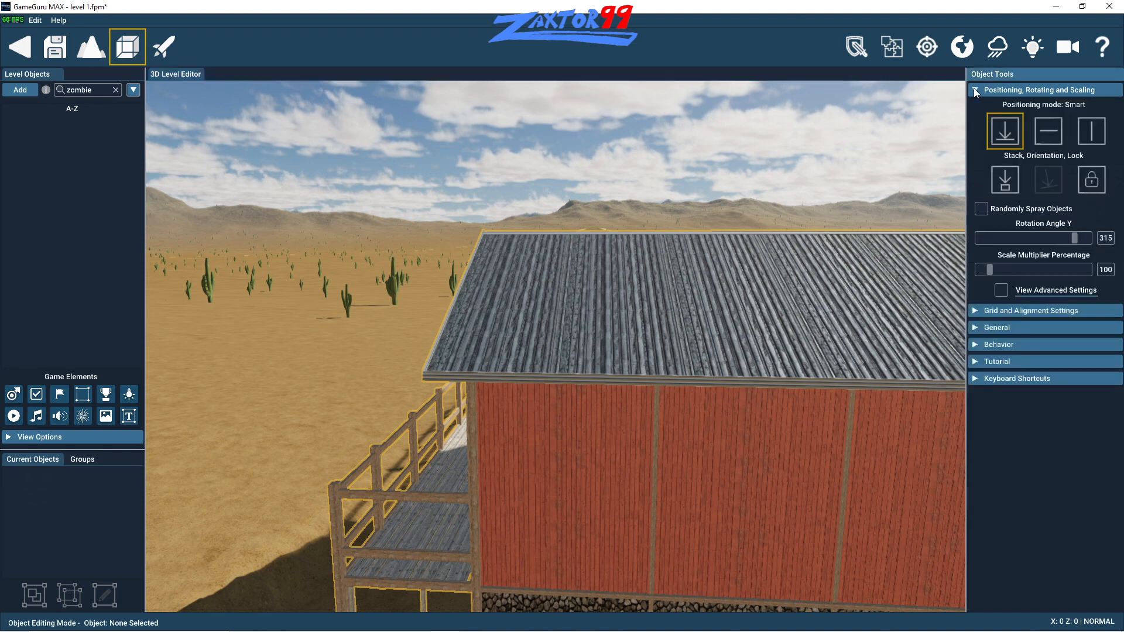
pyautogui.click(975, 91)
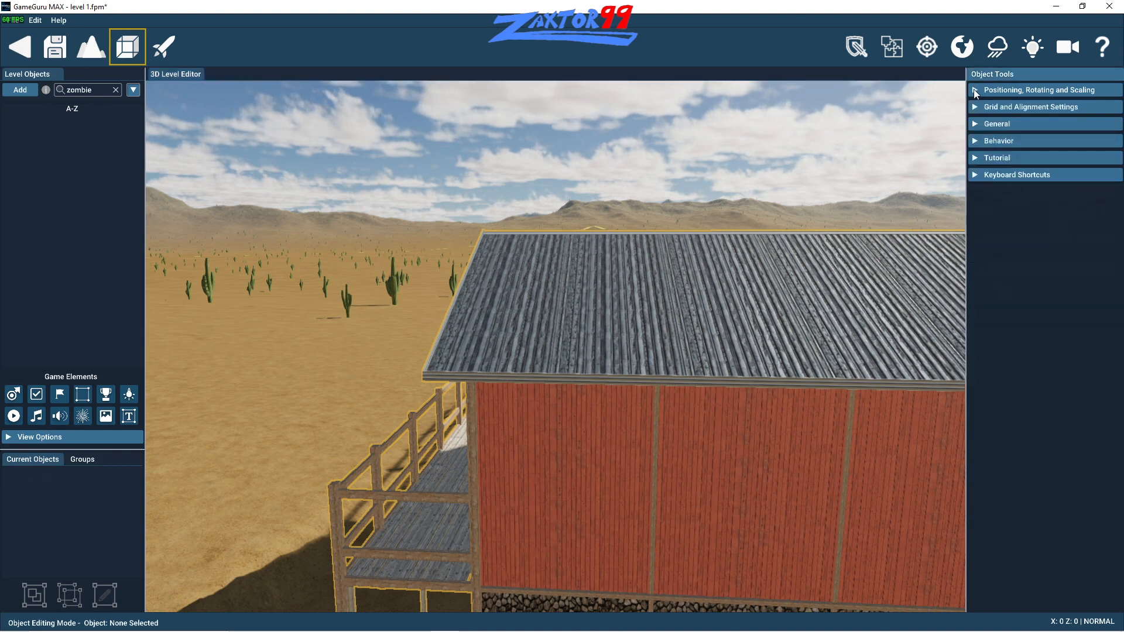
pyautogui.click(976, 108)
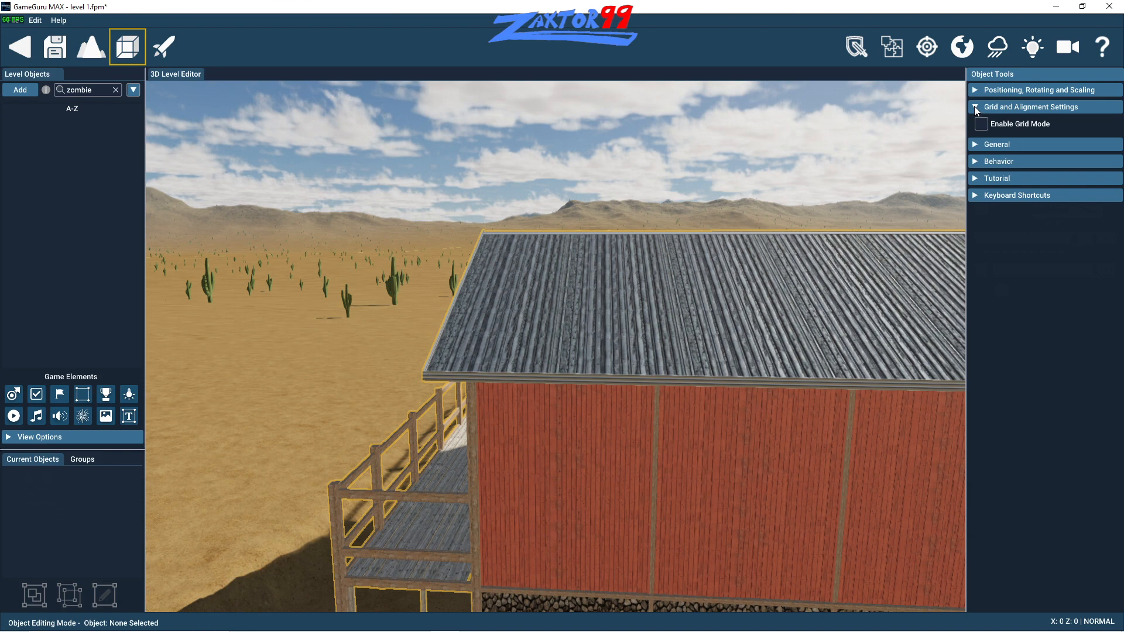
pyautogui.click(974, 107)
pyautogui.click(975, 123)
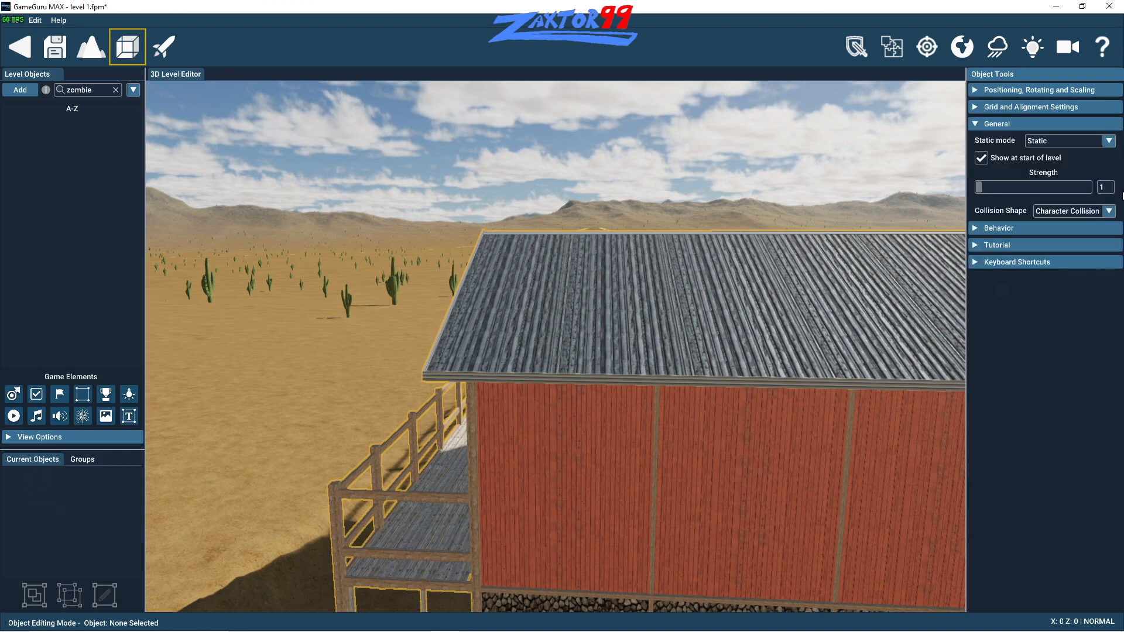
pyautogui.click(1111, 142)
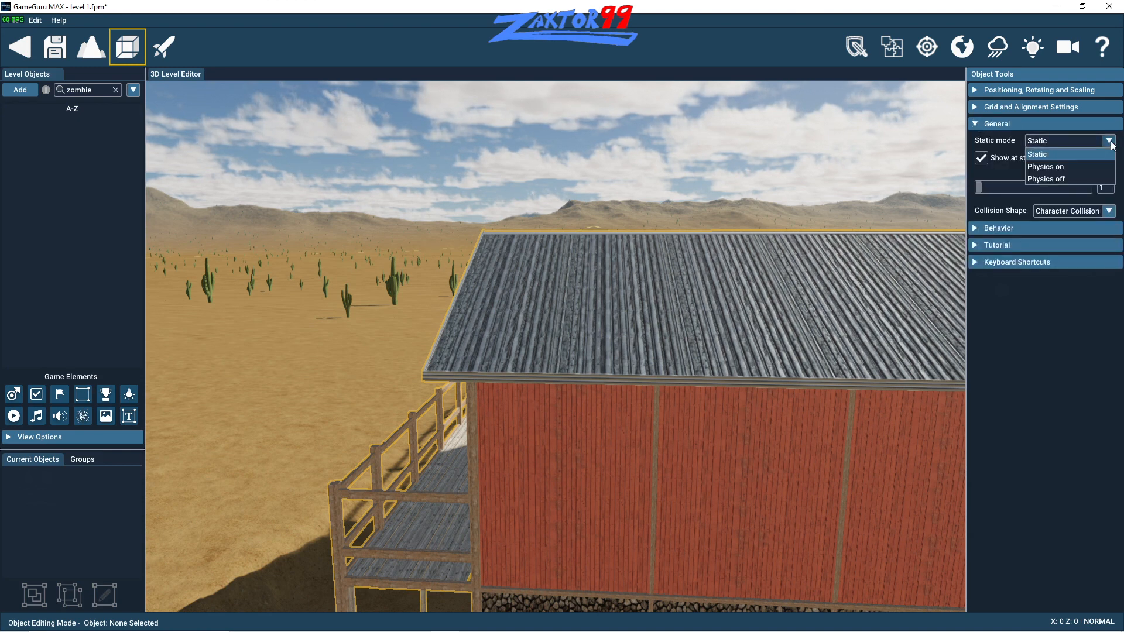
pyautogui.click(1076, 168)
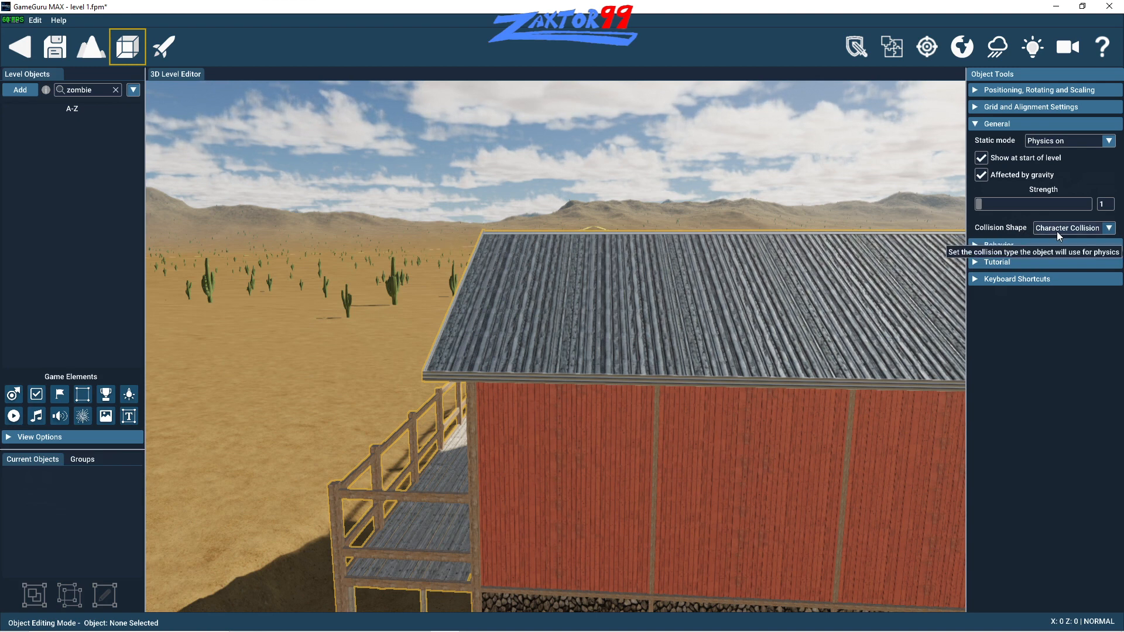
# - Test the level, collect the Compact Assault Rifle and walk along the building towards the porch stairs
pyautogui.click(164, 46)
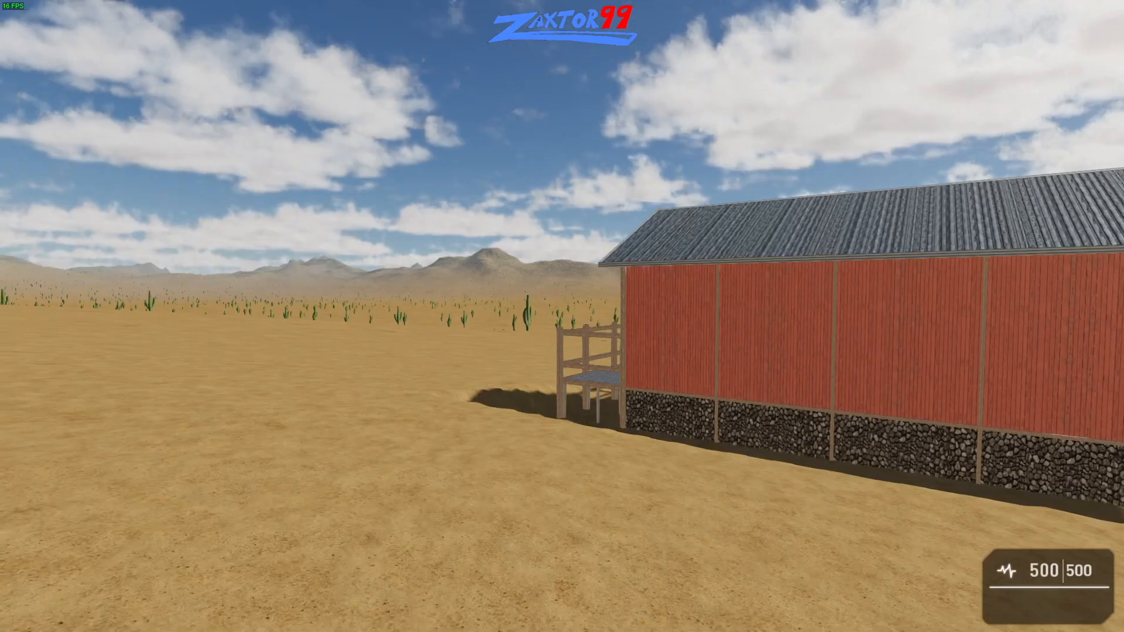
pyautogui.press('w')
pyautogui.press('e')
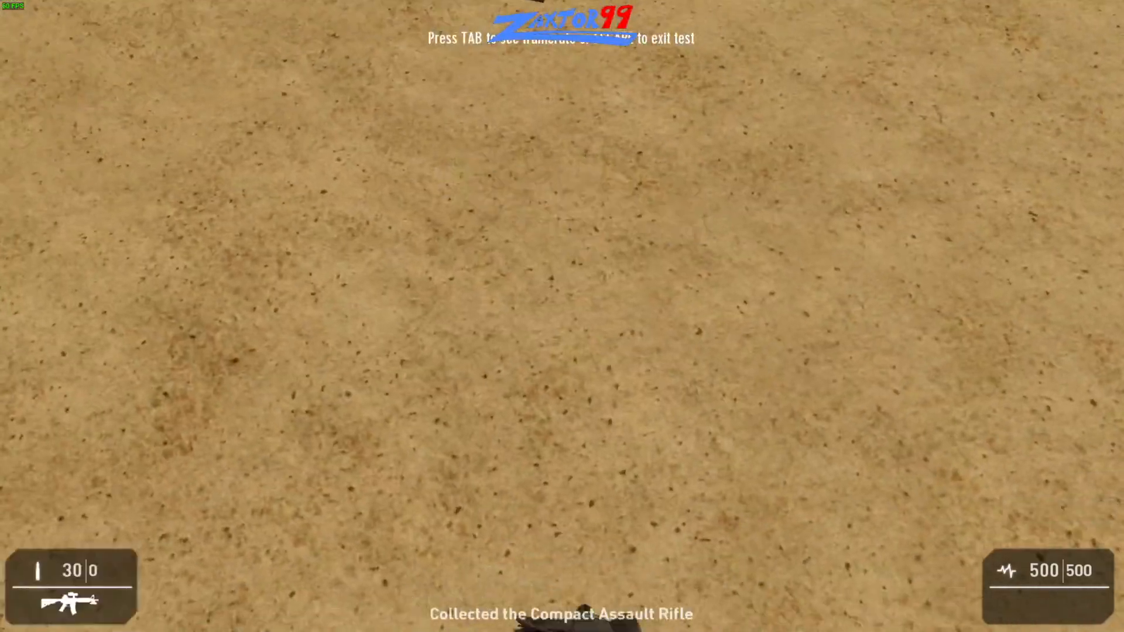
pyautogui.press('w')
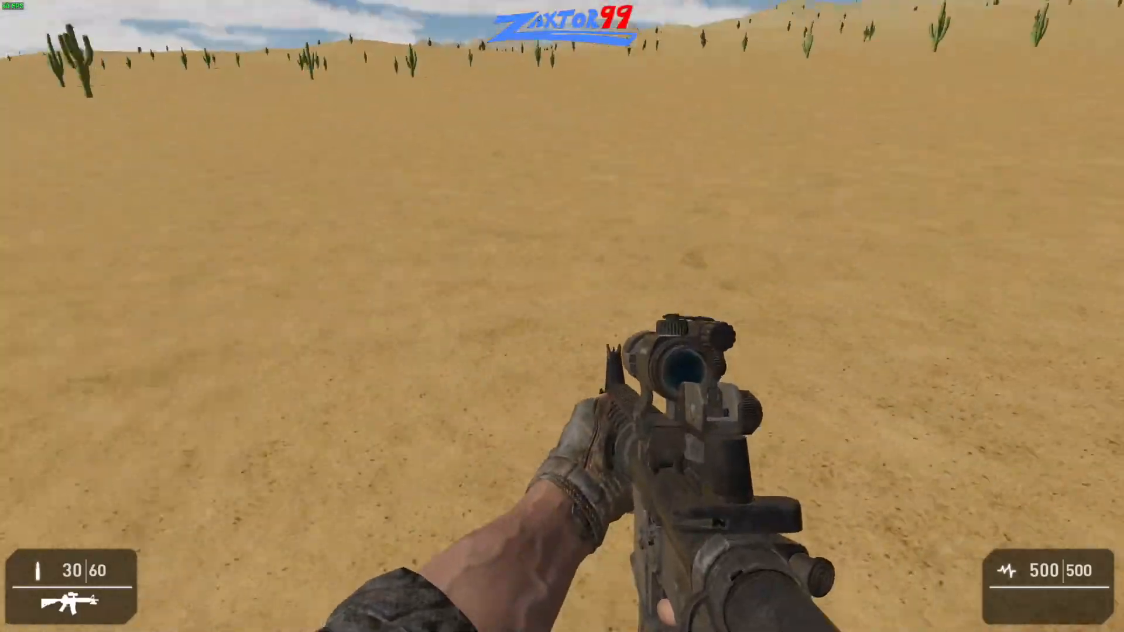
pyautogui.press('w')
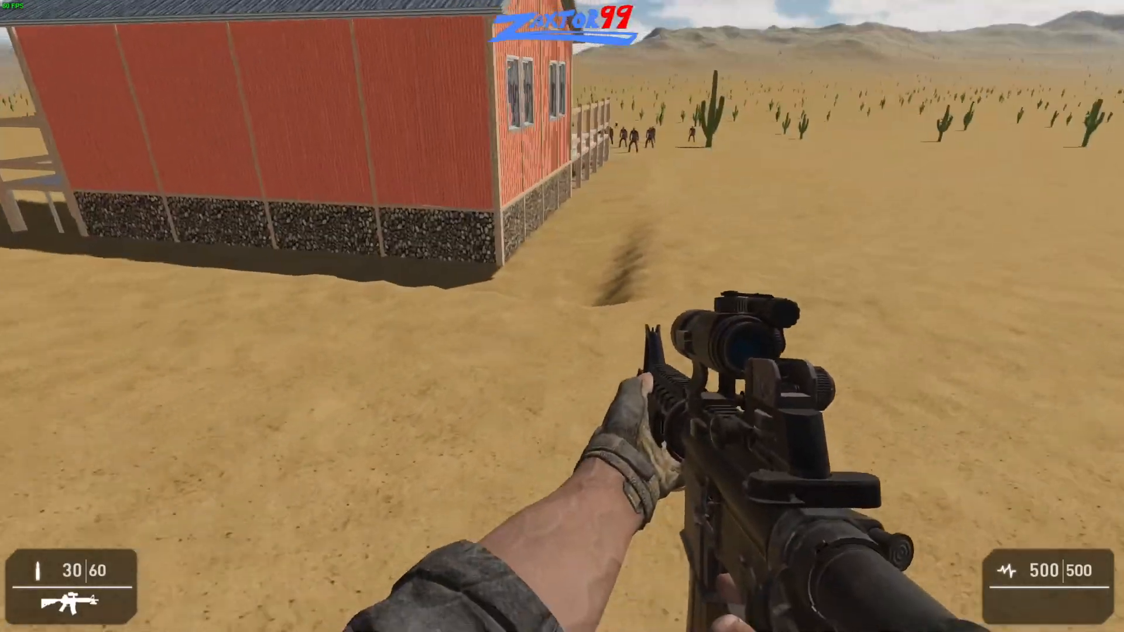
pyautogui.press('w')
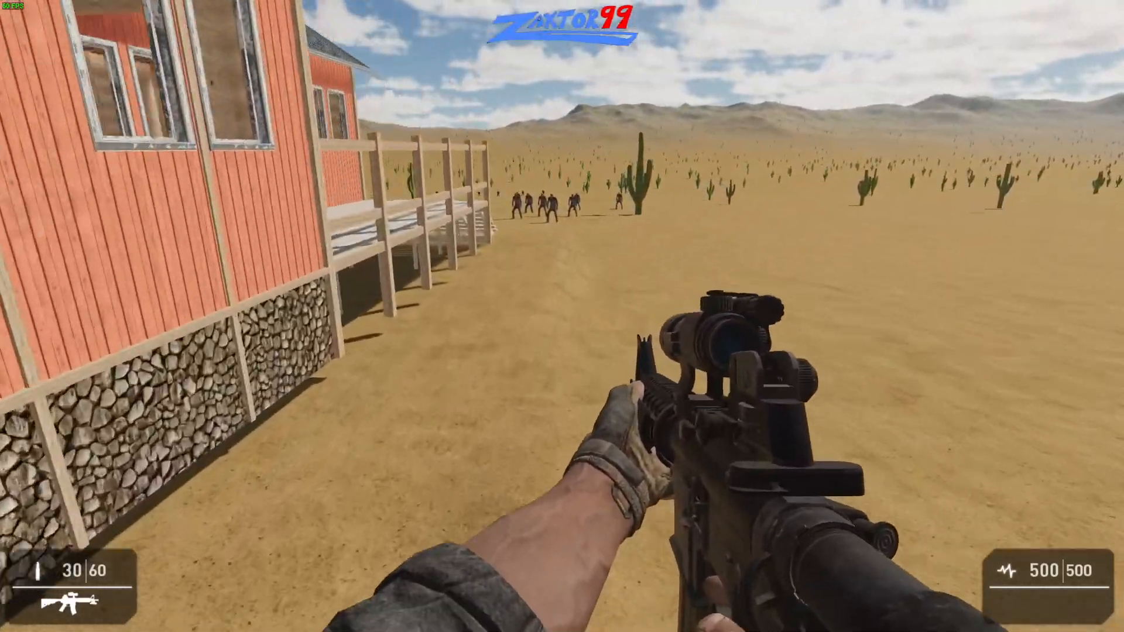
pyautogui.press('w')
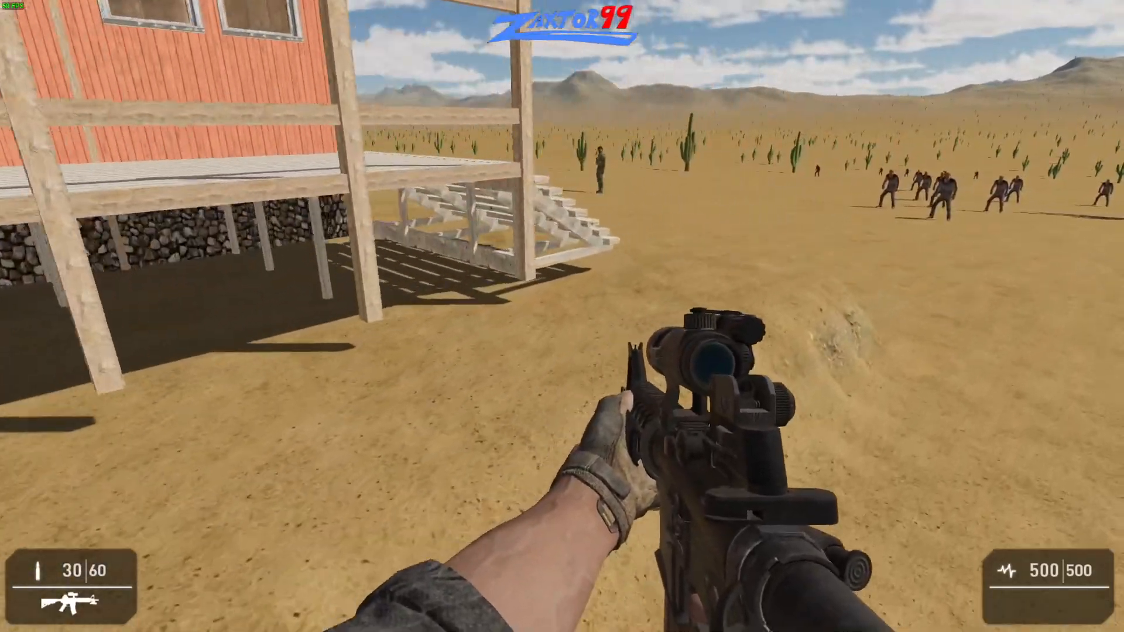
# - Aim through the rifle's sight and shoot the soldier standing beyond the porch stairs until he is down
pyautogui.rightClick(562, 316)
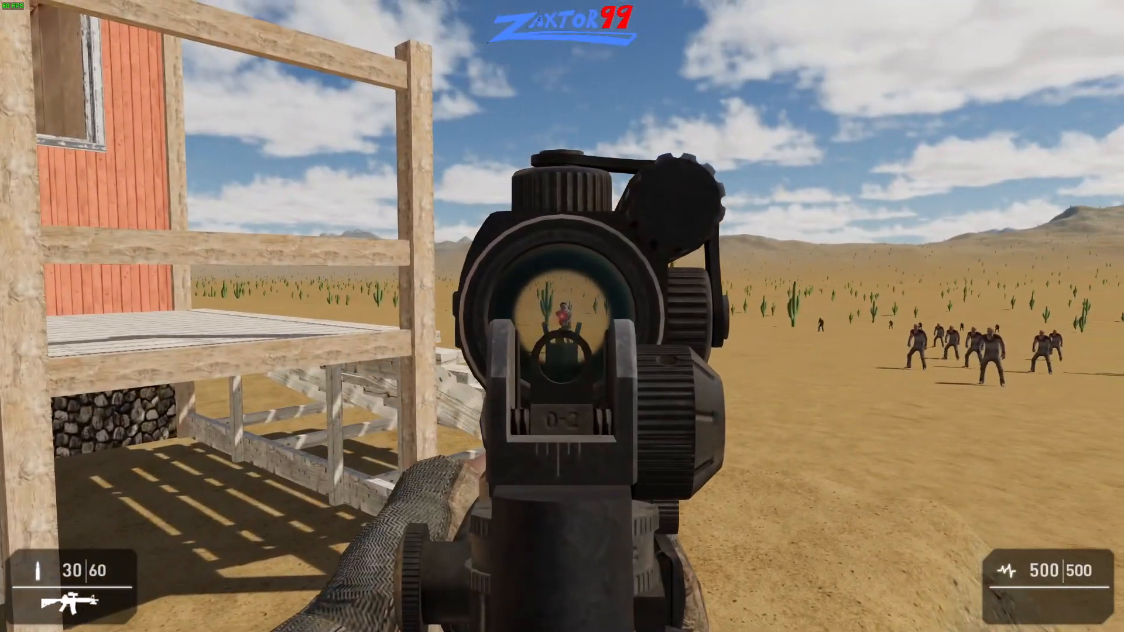
pyautogui.click(562, 316)
pyautogui.click(563, 316)
pyautogui.click(562, 316)
pyautogui.click(562, 316)
pyautogui.click(562, 316)
pyautogui.click(562, 316)
pyautogui.click(562, 316)
pyautogui.click(562, 316)
pyautogui.click(562, 316)
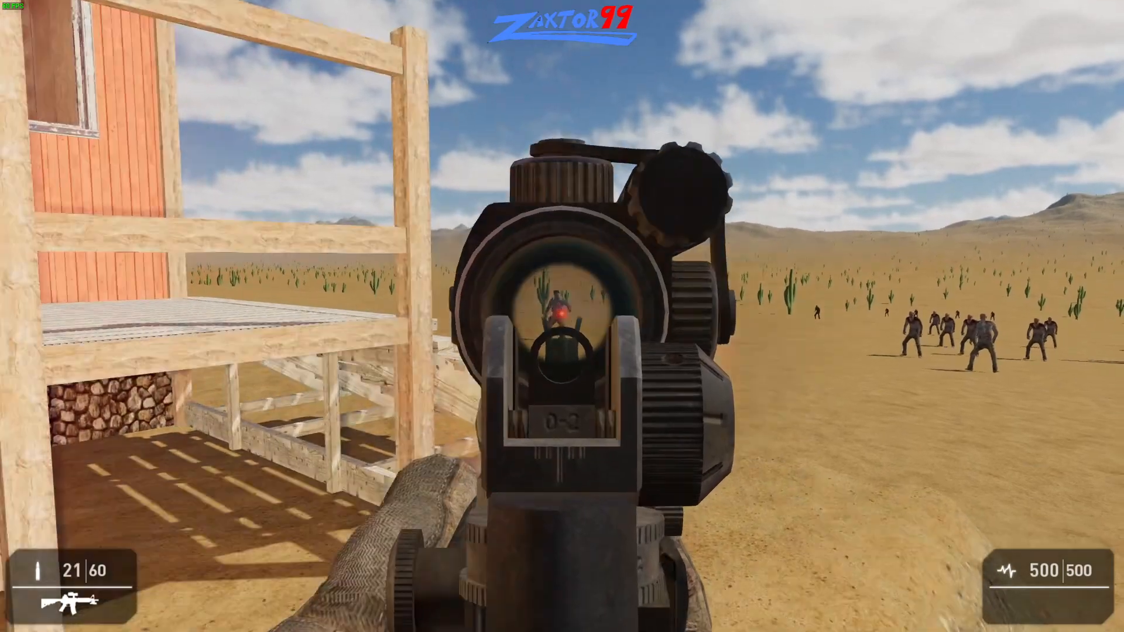
pyautogui.click(563, 316)
pyautogui.click(562, 316)
pyautogui.click(563, 316)
pyautogui.click(562, 316)
pyautogui.click(562, 316)
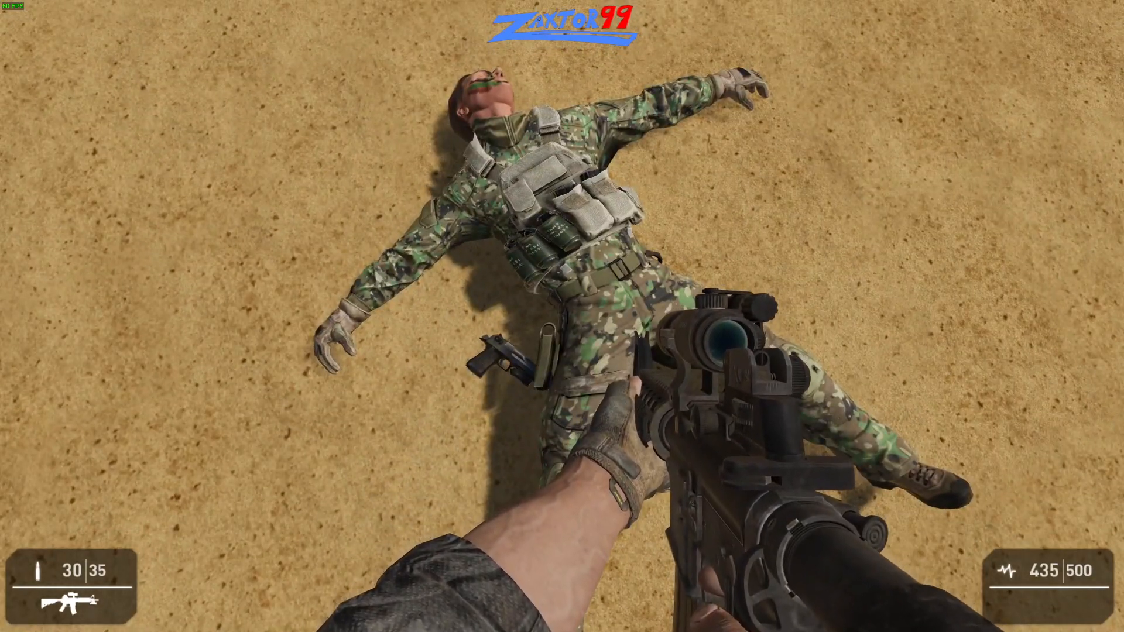
# - Go around the building onto the raised porch to observe how the zombies approach, and end the level test
pyautogui.press('a')
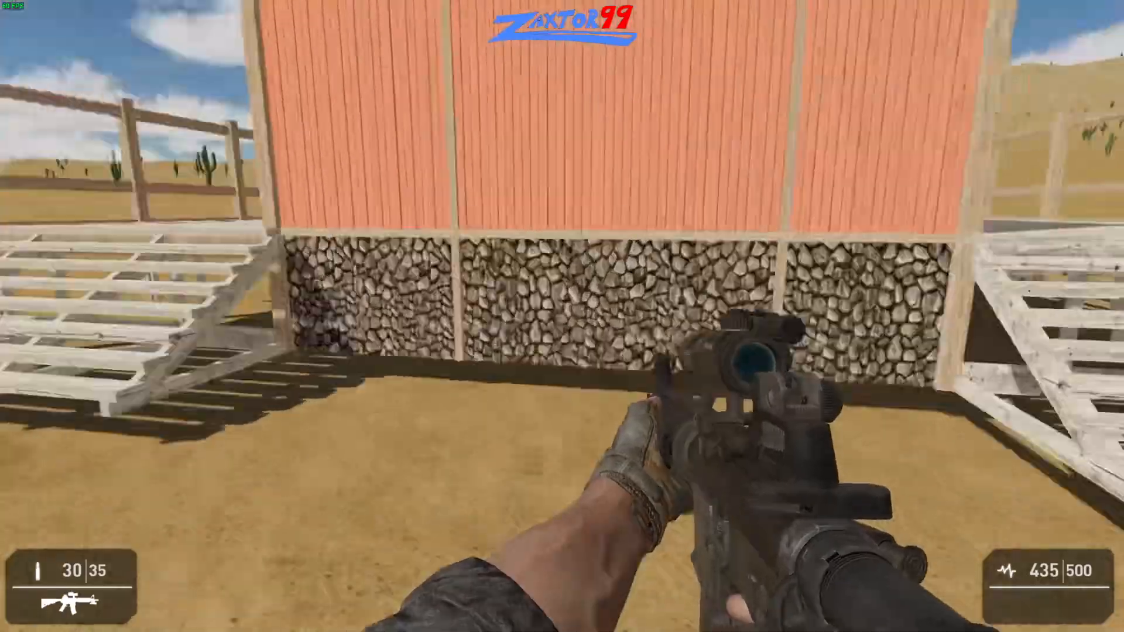
pyautogui.press('w')
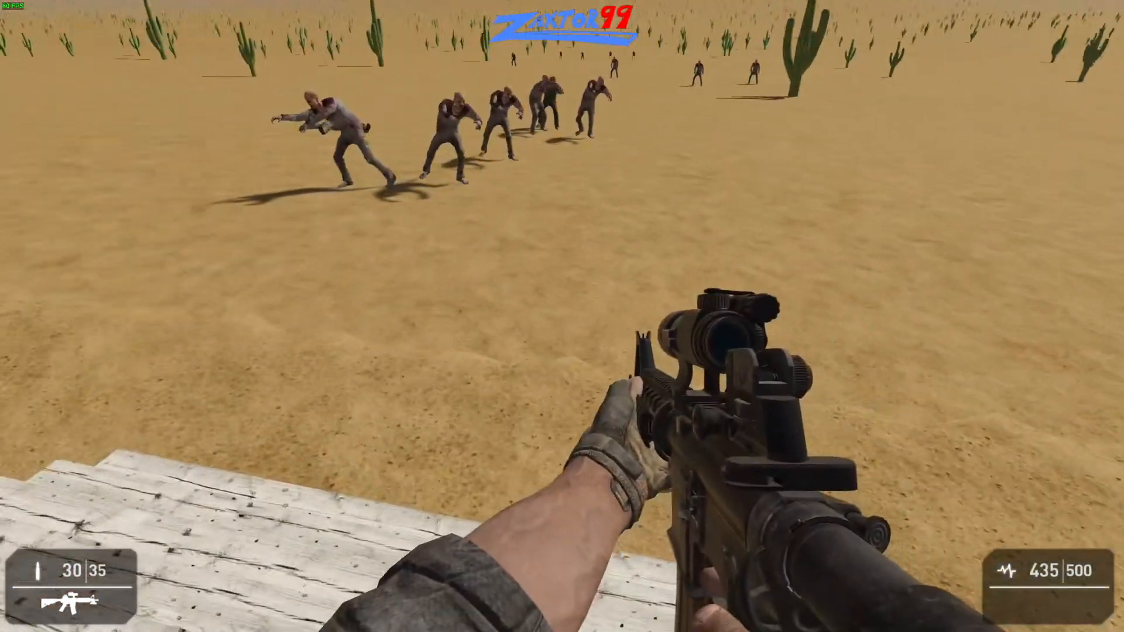
pyautogui.press('Escape')
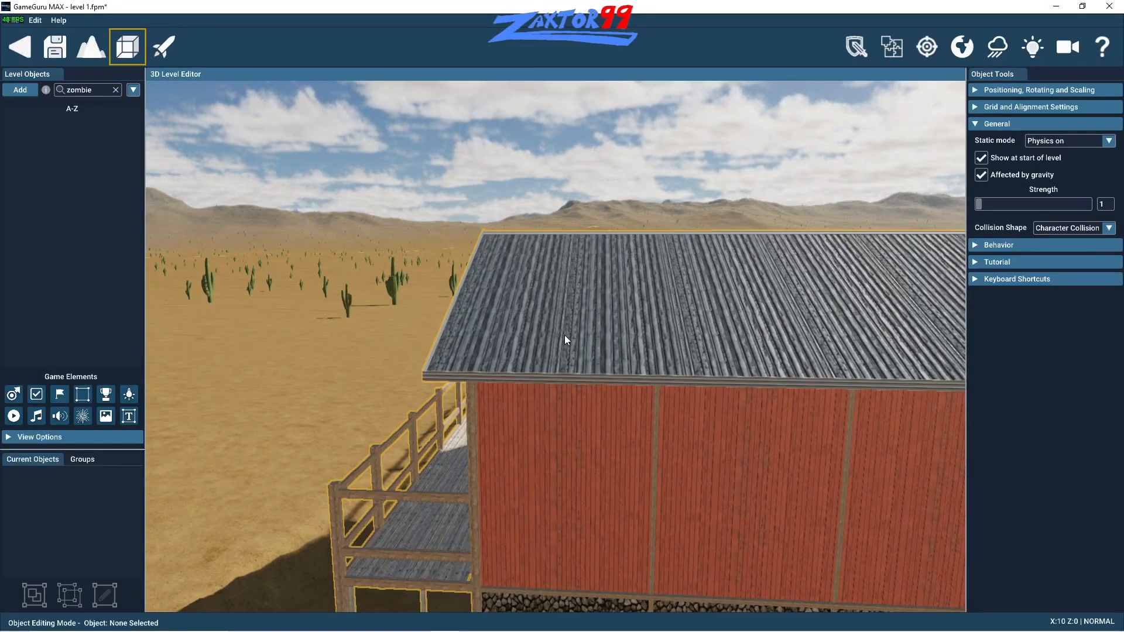
# - Review the static mode choices for the building and select Physics on
pyautogui.click(806, 313)
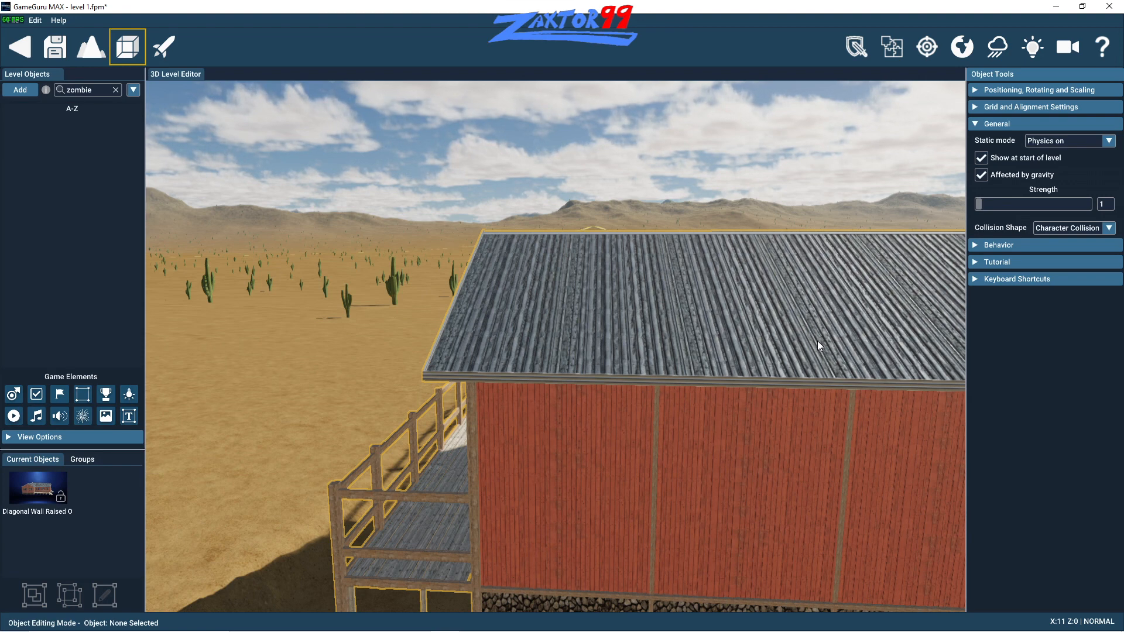
pyautogui.click(1074, 146)
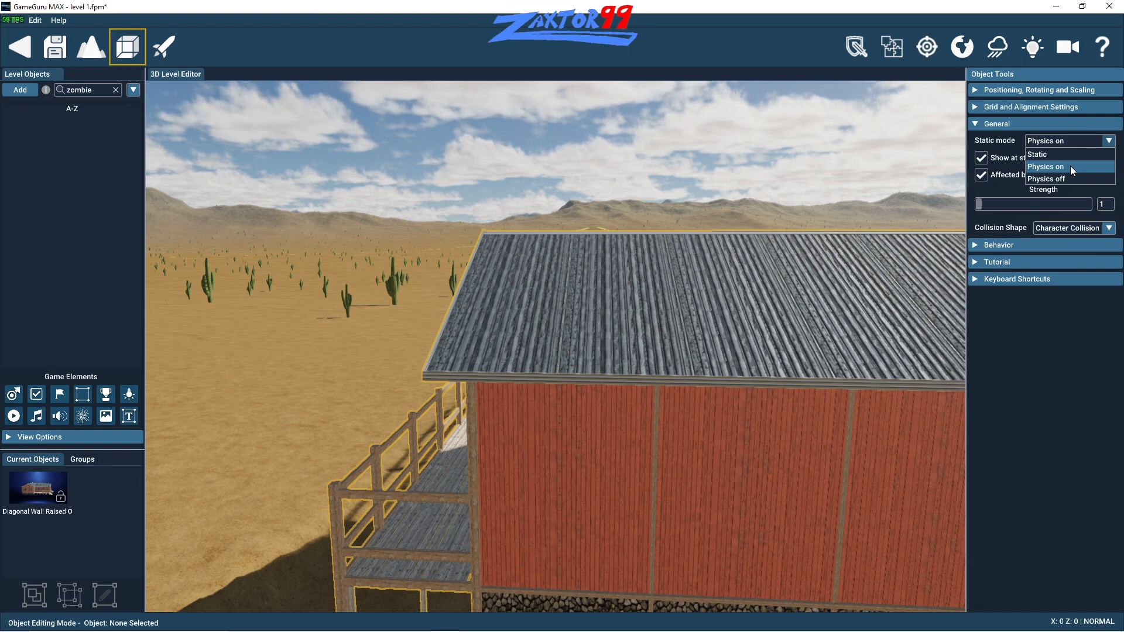
pyautogui.click(1070, 166)
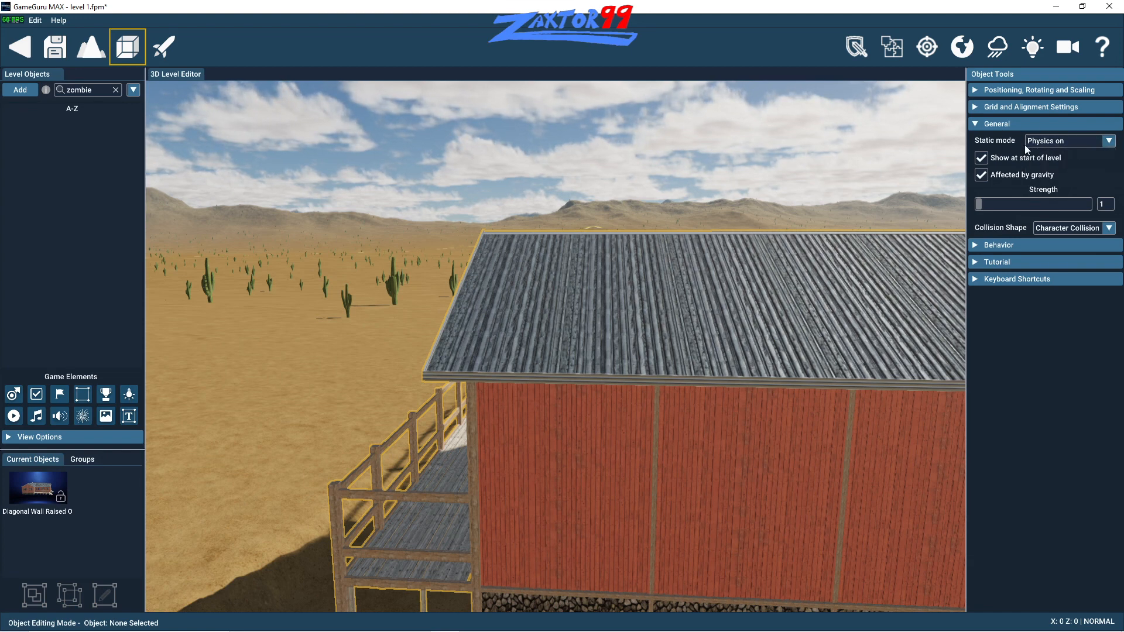
# - Review the building's behavior, tutorial and general property sections
pyautogui.click(974, 245)
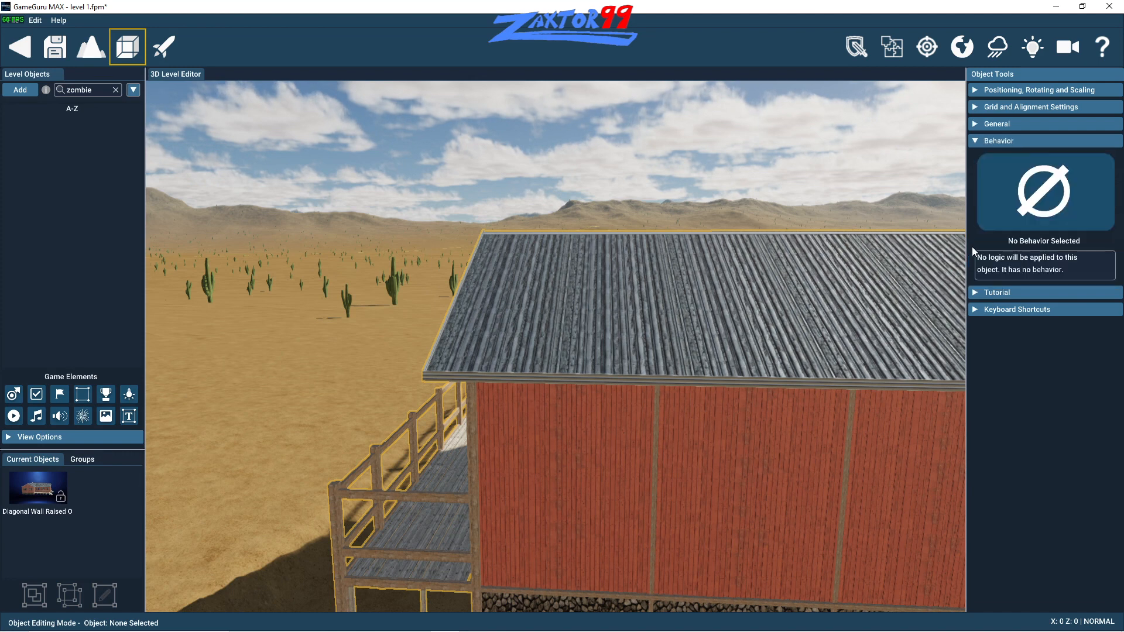
pyautogui.click(975, 140)
pyautogui.click(977, 126)
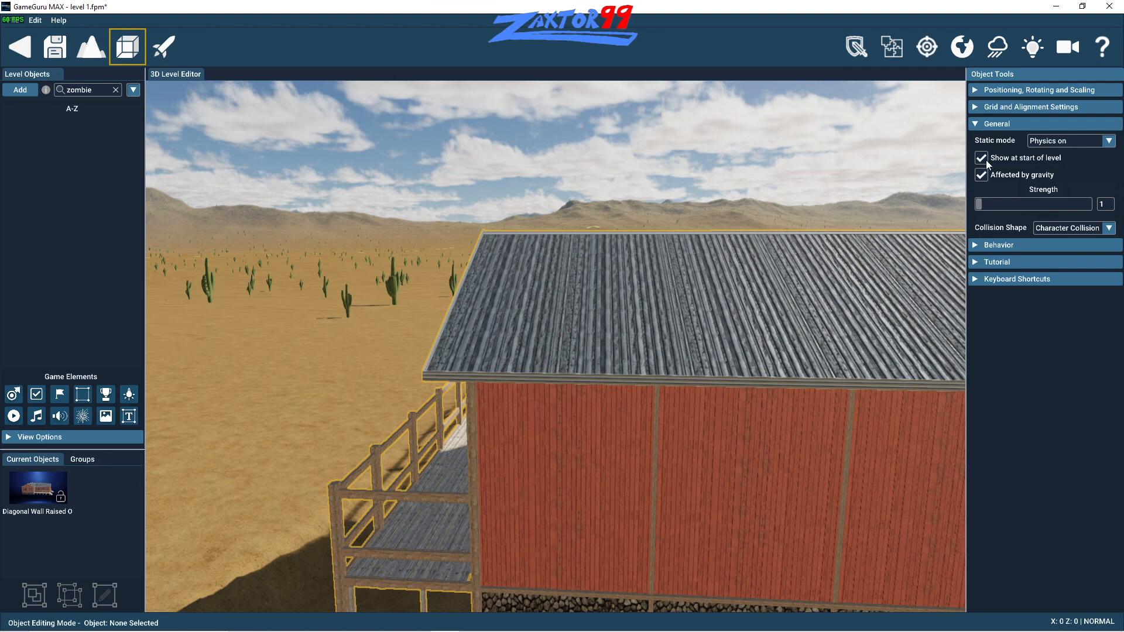
pyautogui.click(982, 260)
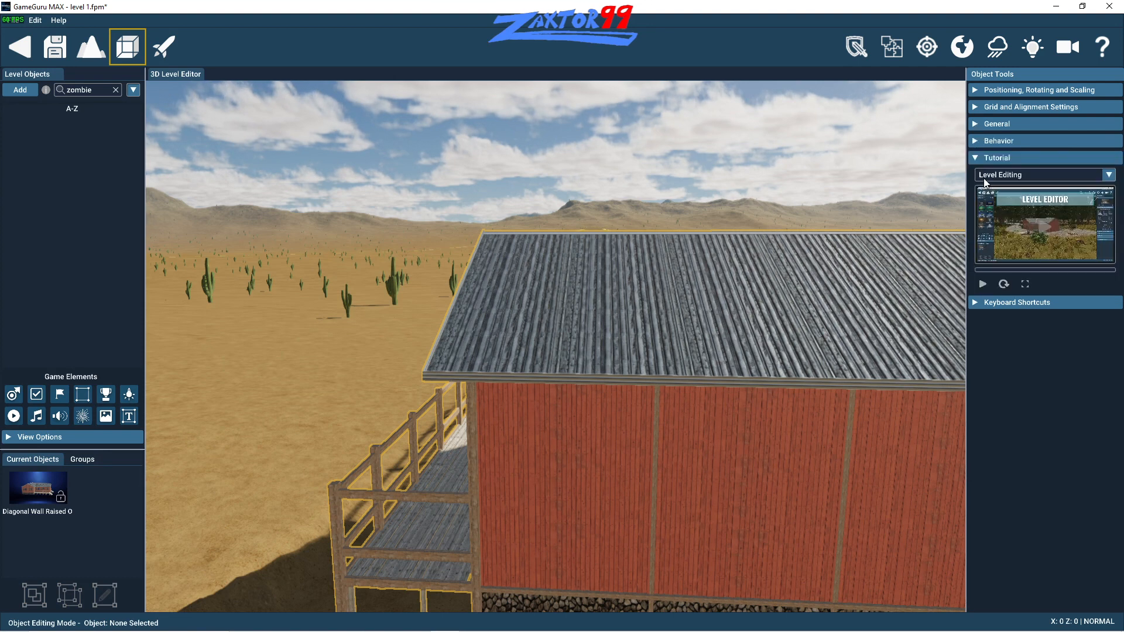
pyautogui.click(976, 158)
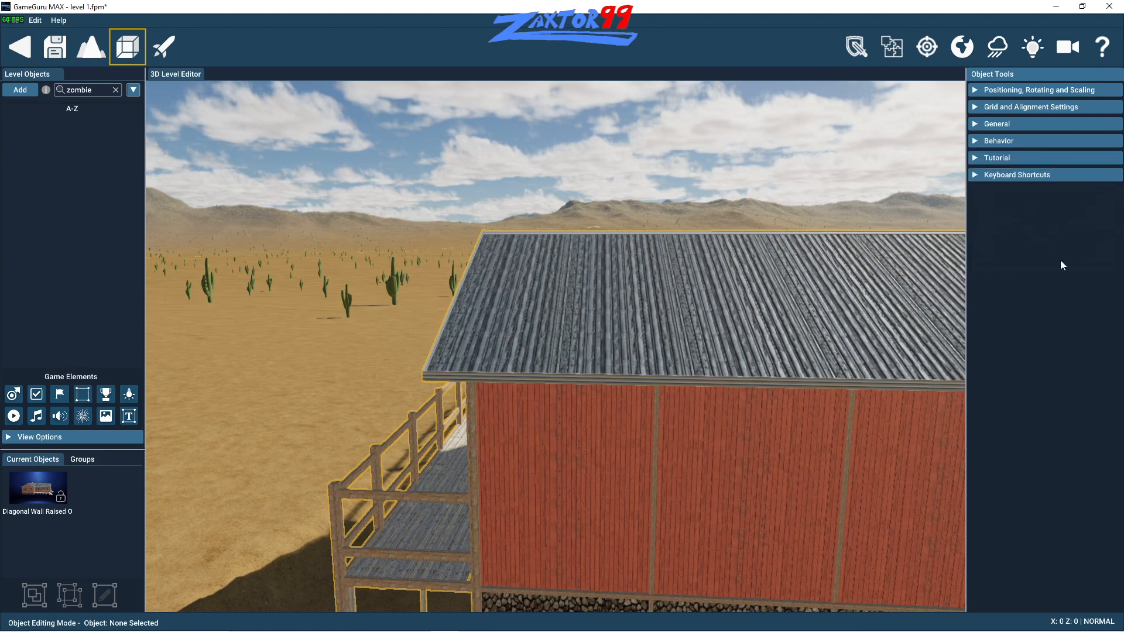
pyautogui.click(978, 125)
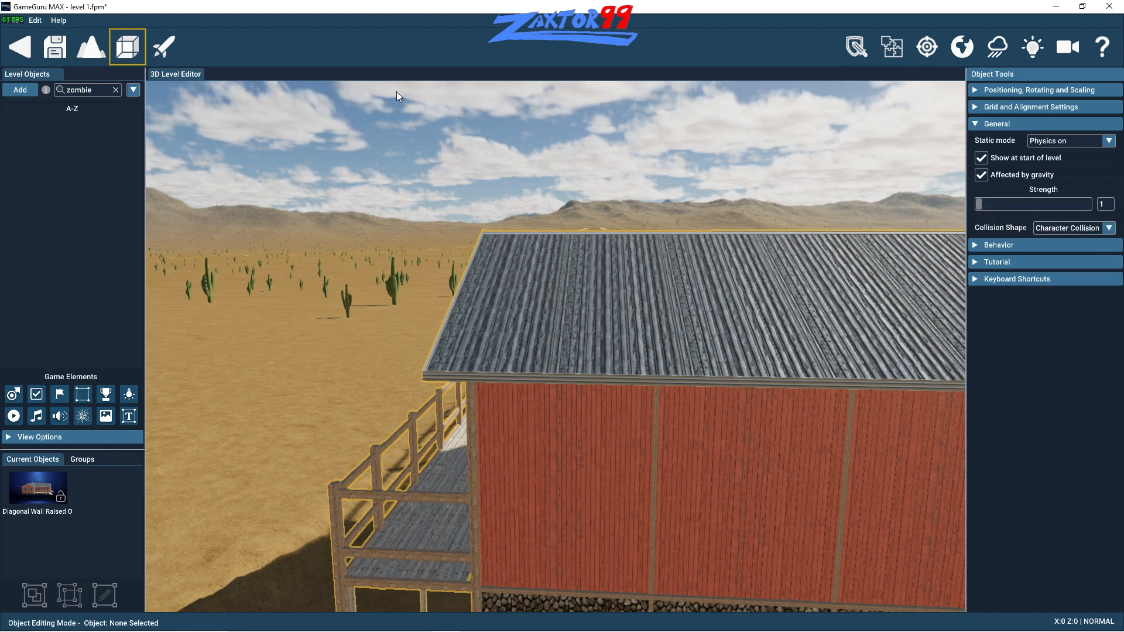
# - Delete the red Diagonal Wall Raised Open Porch building from the desert level
pyautogui.moveTo(715, 352); pyautogui.dragTo(713, 349, button='right')
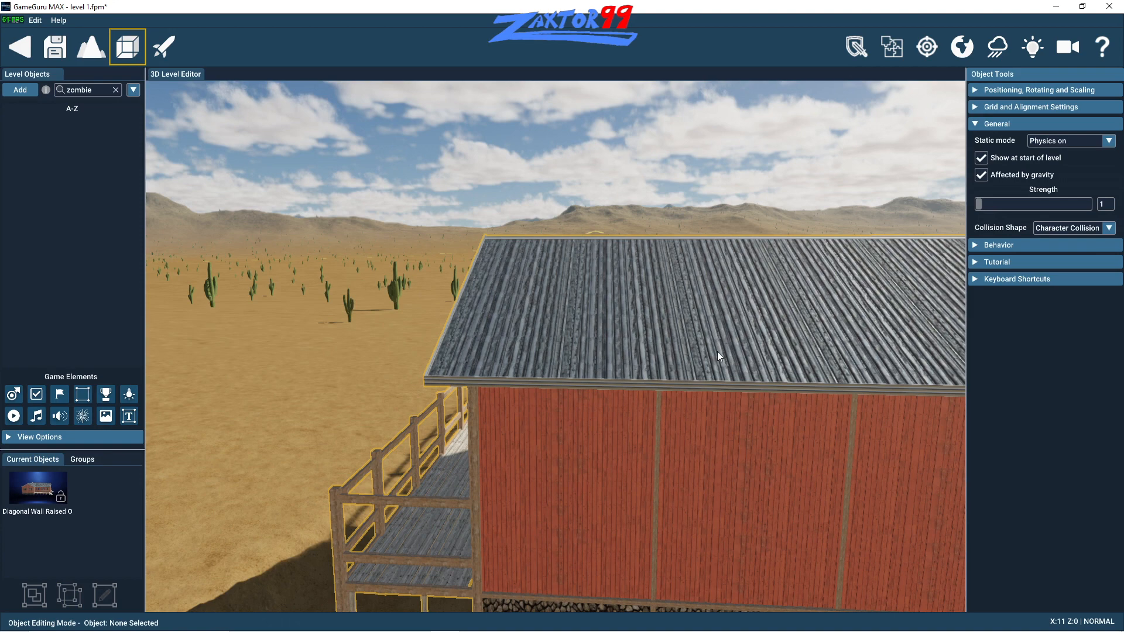
pyautogui.press('s')
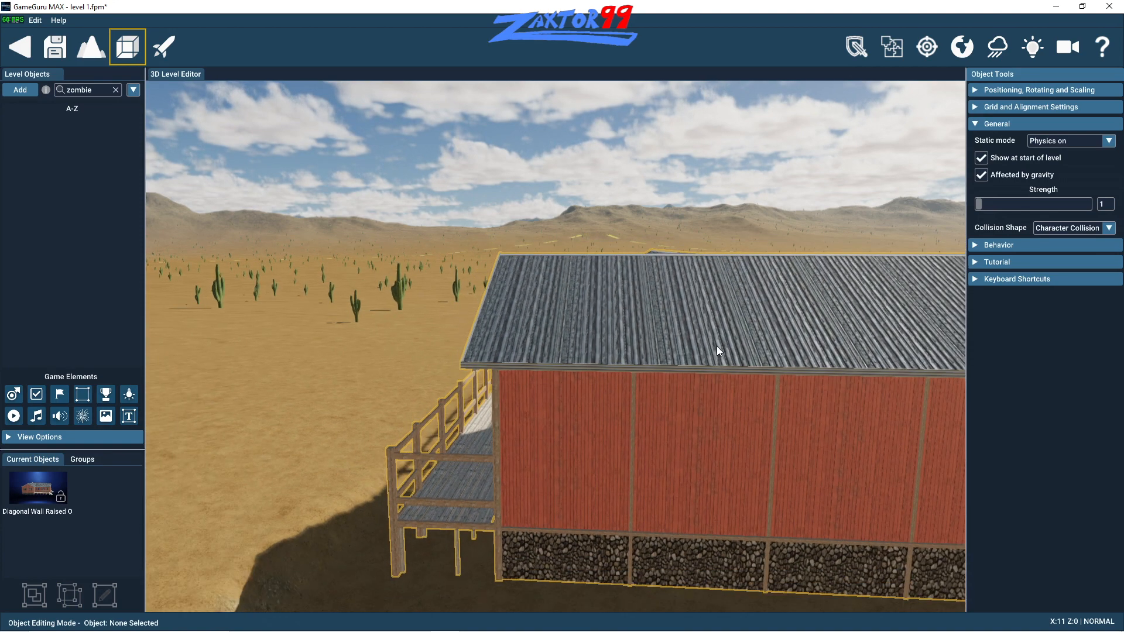
pyautogui.press('d')
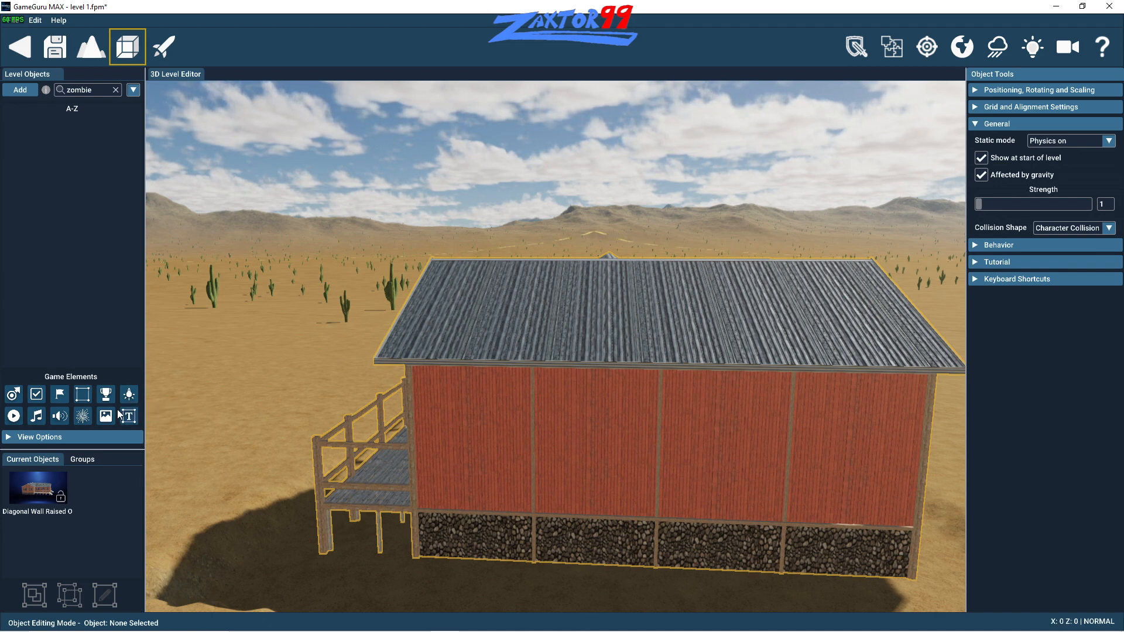
pyautogui.click(430, 424)
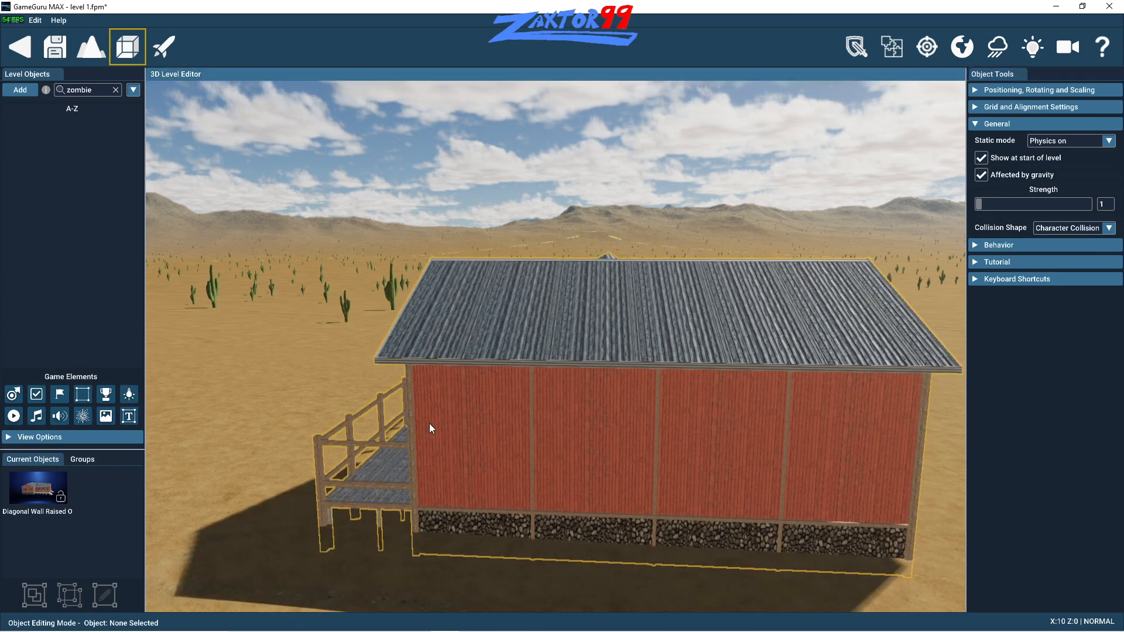
pyautogui.moveTo(430, 423); pyautogui.dragTo(470, 423)
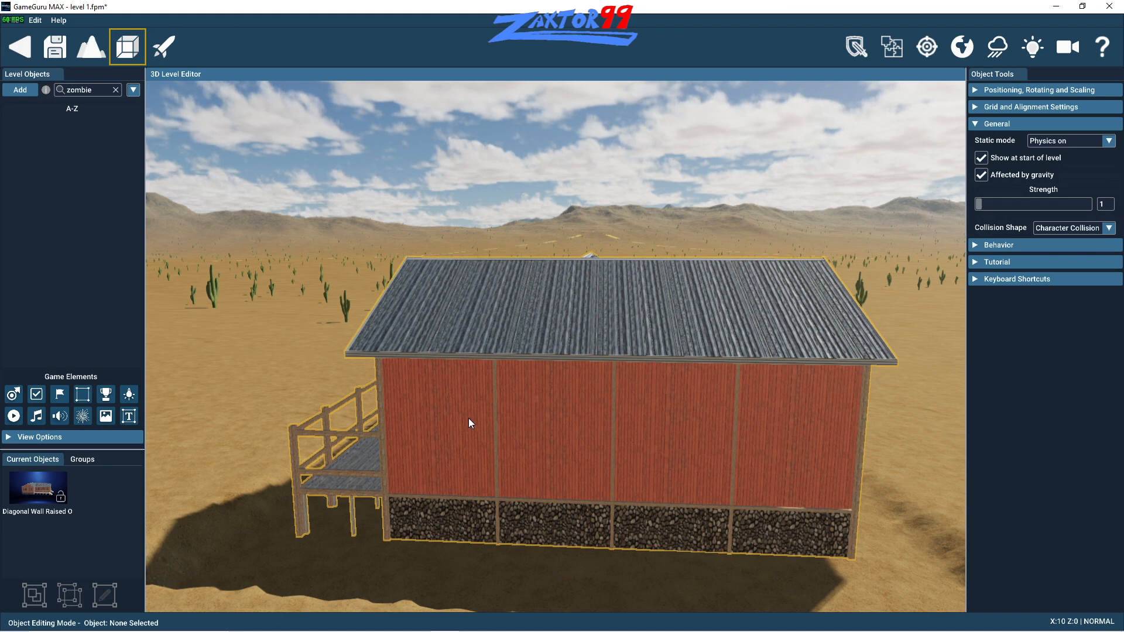
pyautogui.press('Delete')
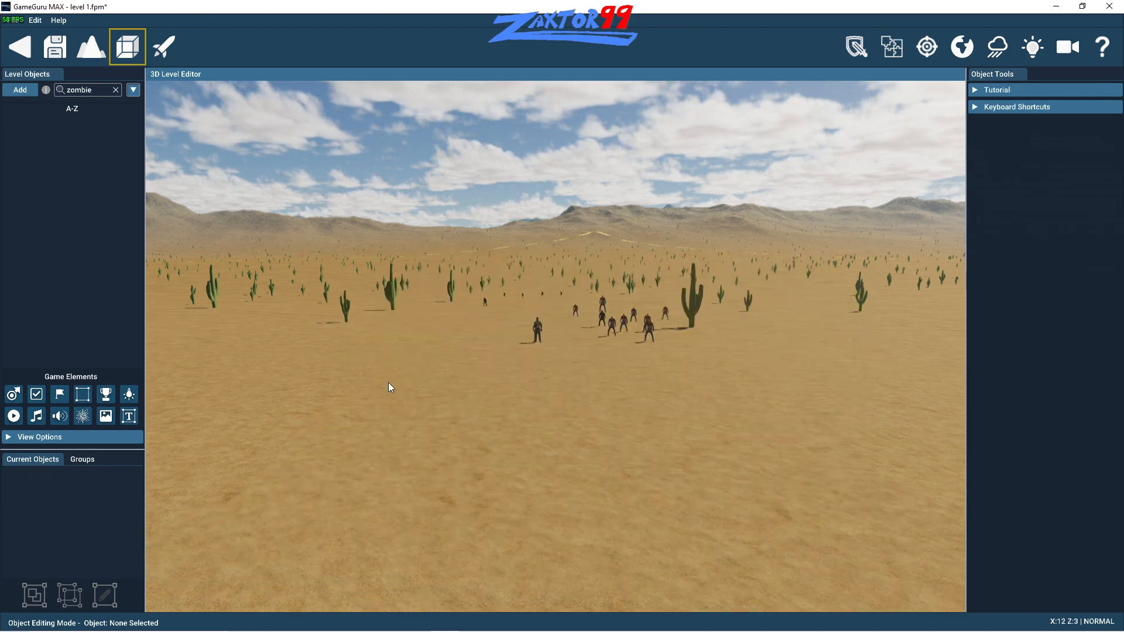
# - Add the Building - Old Wall Raised Open Porch from the Buildings Collection and place it on the sand in front of the zombies
pyautogui.press('s')
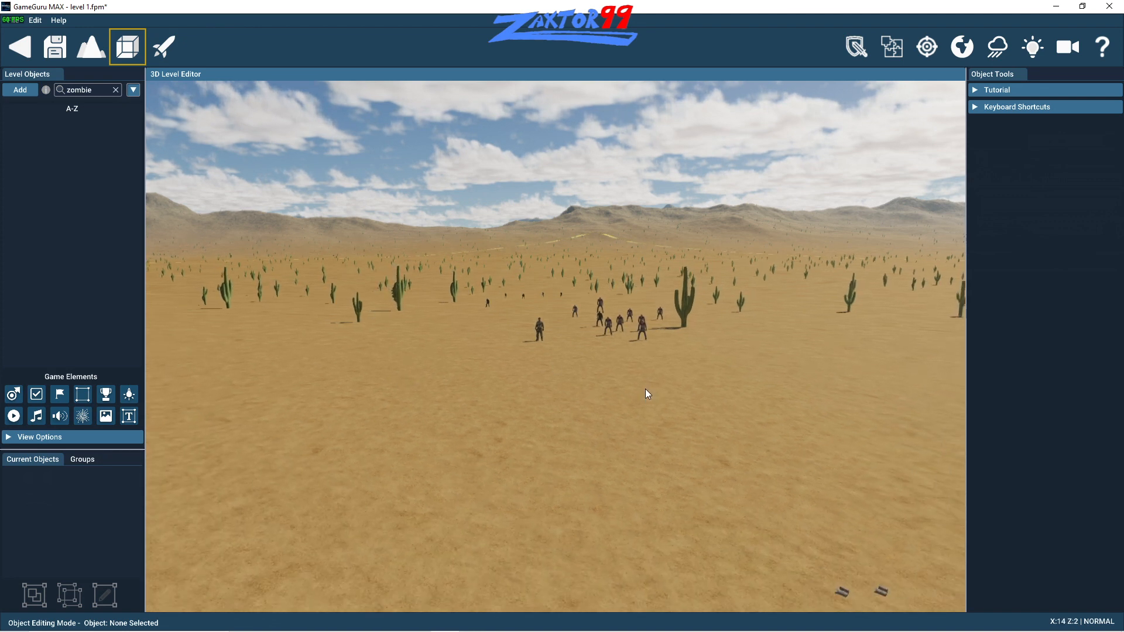
pyautogui.press('s')
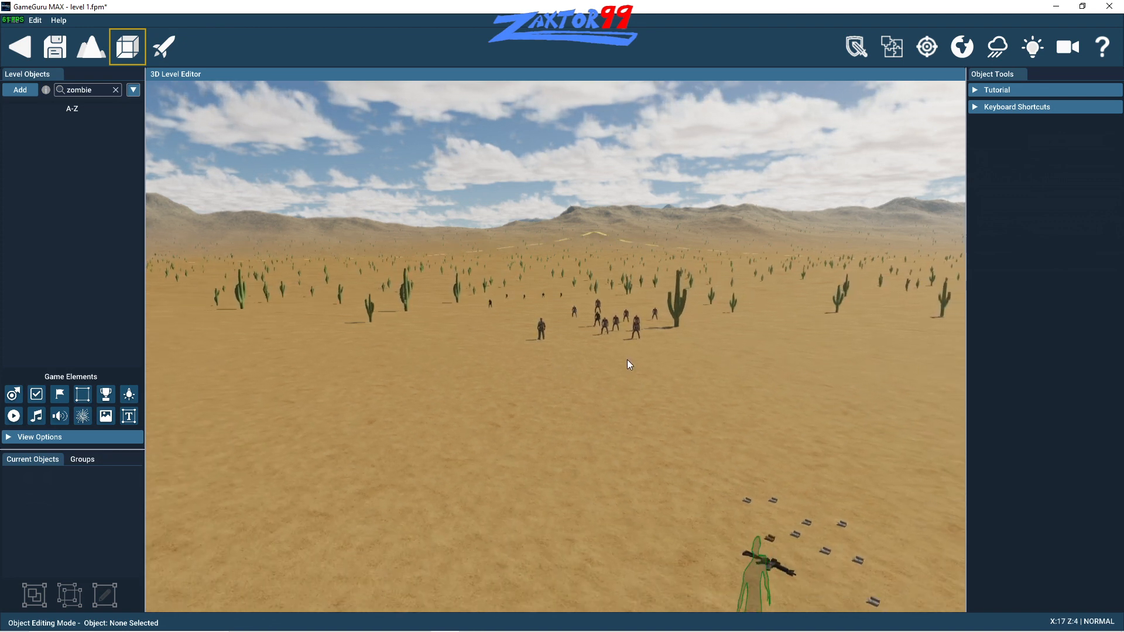
pyautogui.press('w')
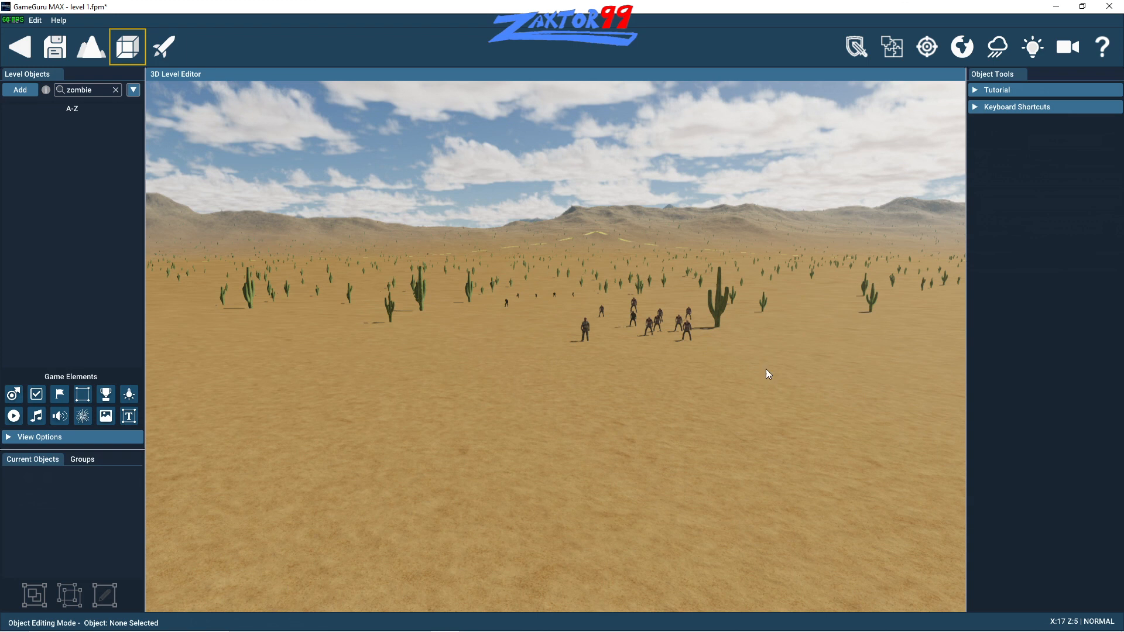
pyautogui.press('d')
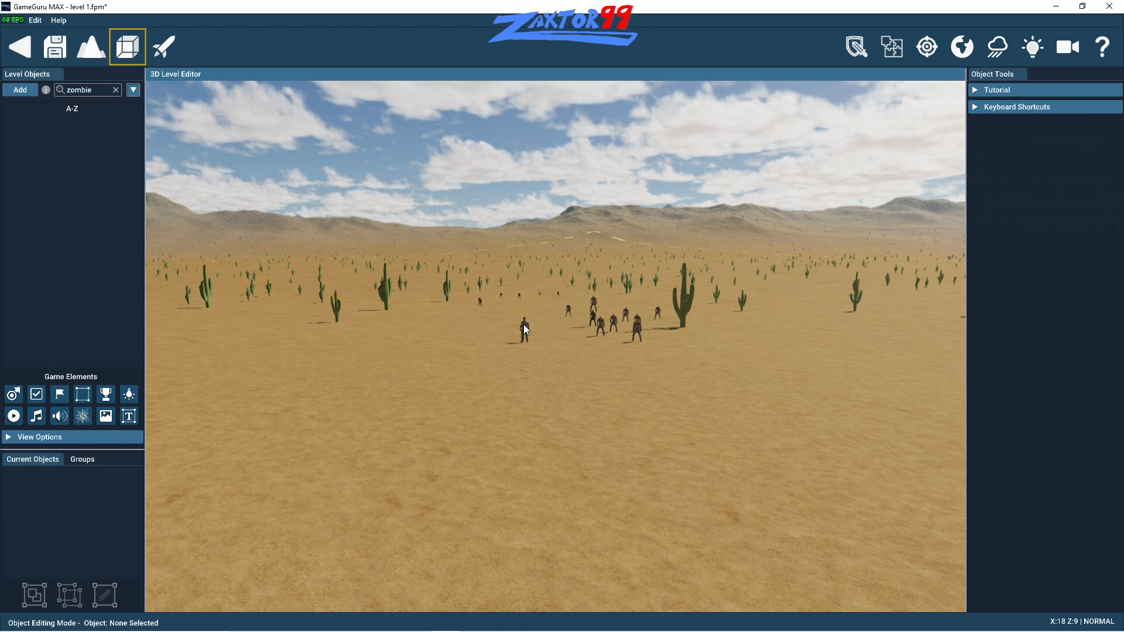
pyautogui.press('a')
pyautogui.press('w')
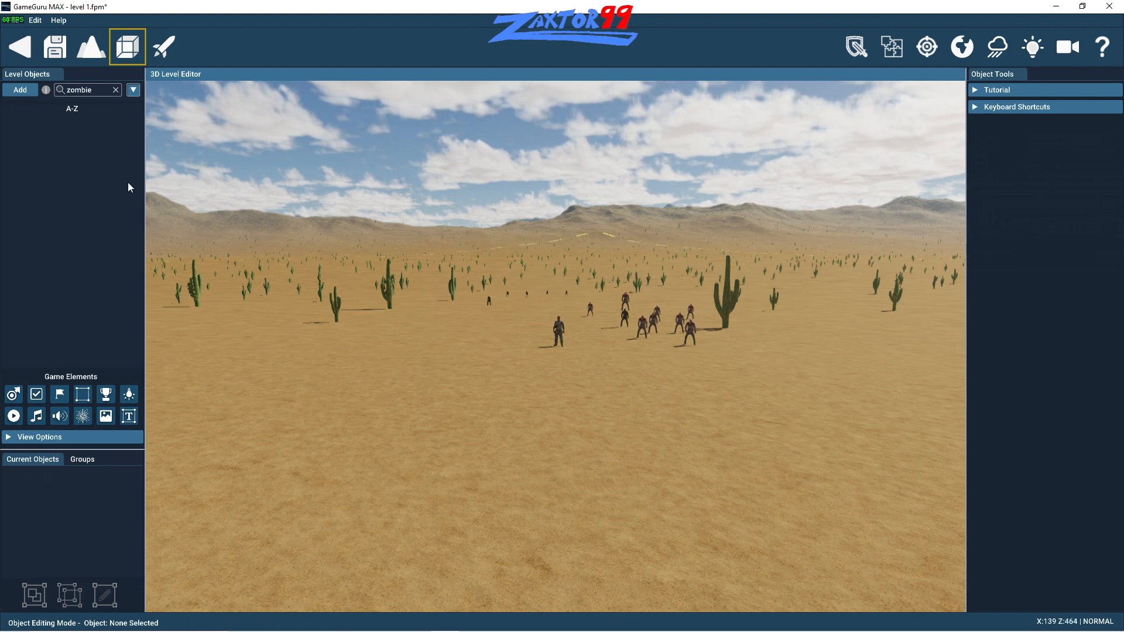
pyautogui.click(20, 90)
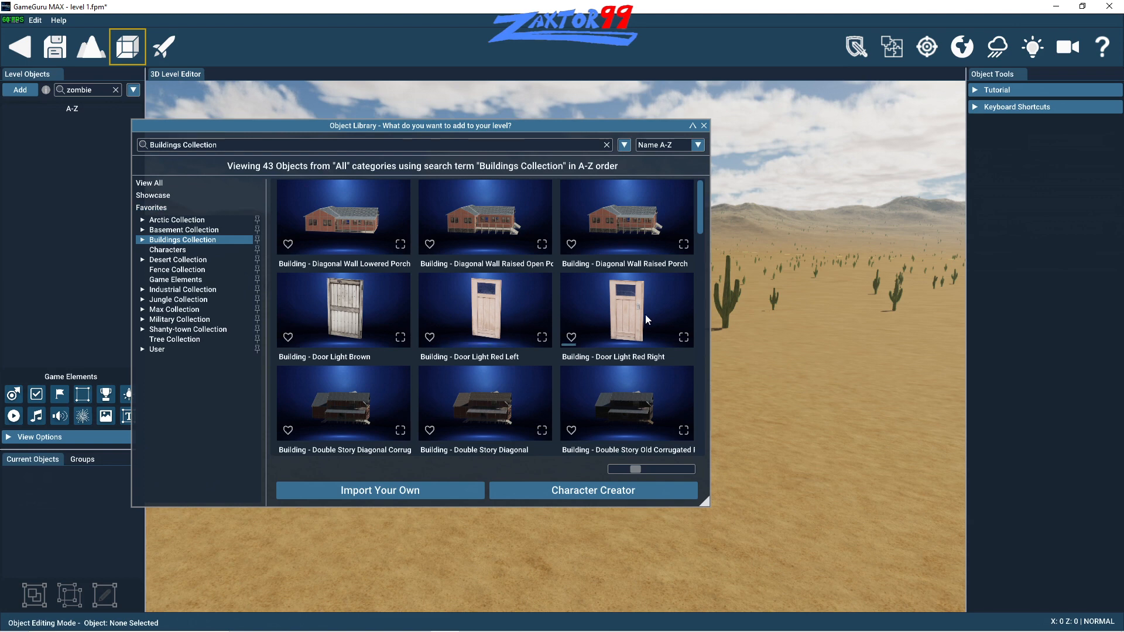
pyautogui.moveTo(701, 220); pyautogui.dragTo(703, 265)
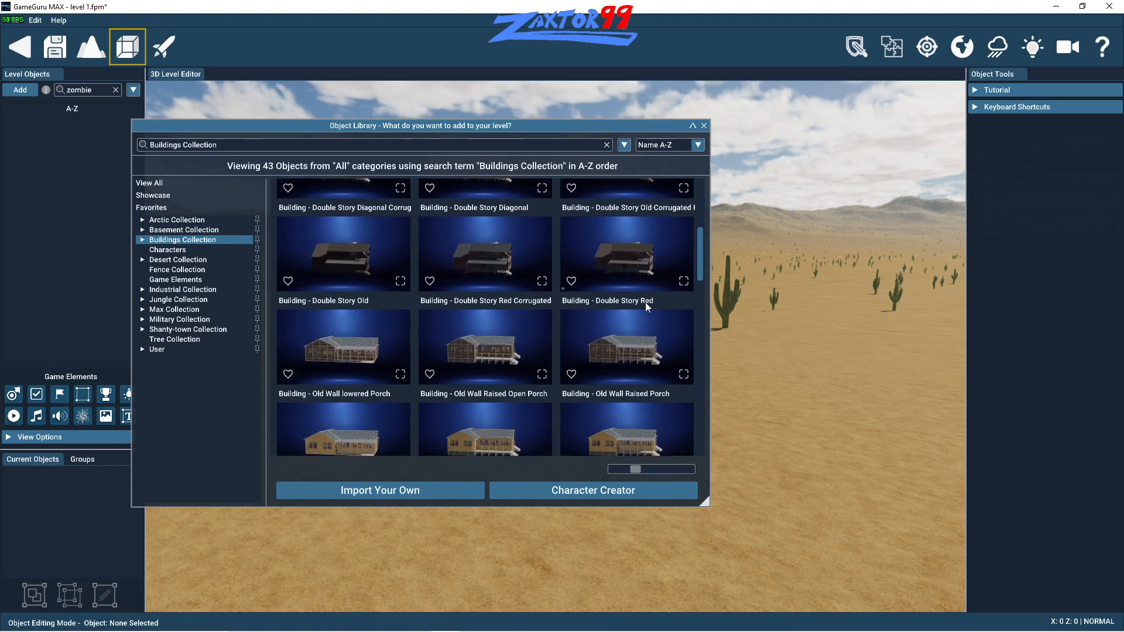
pyautogui.click(475, 354)
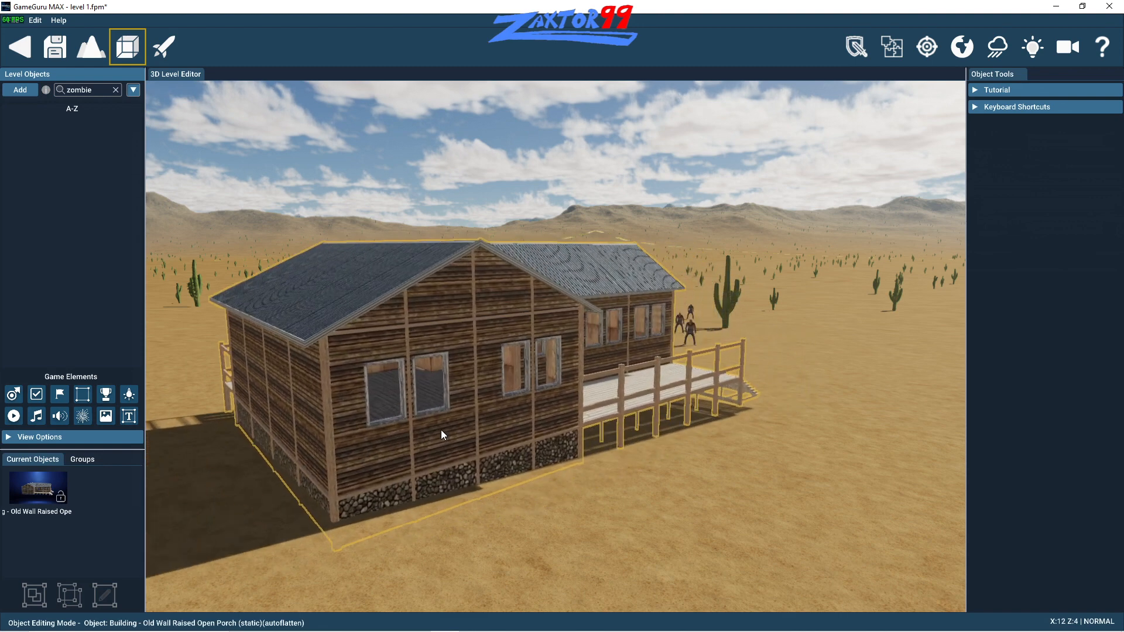
pyautogui.click(441, 430)
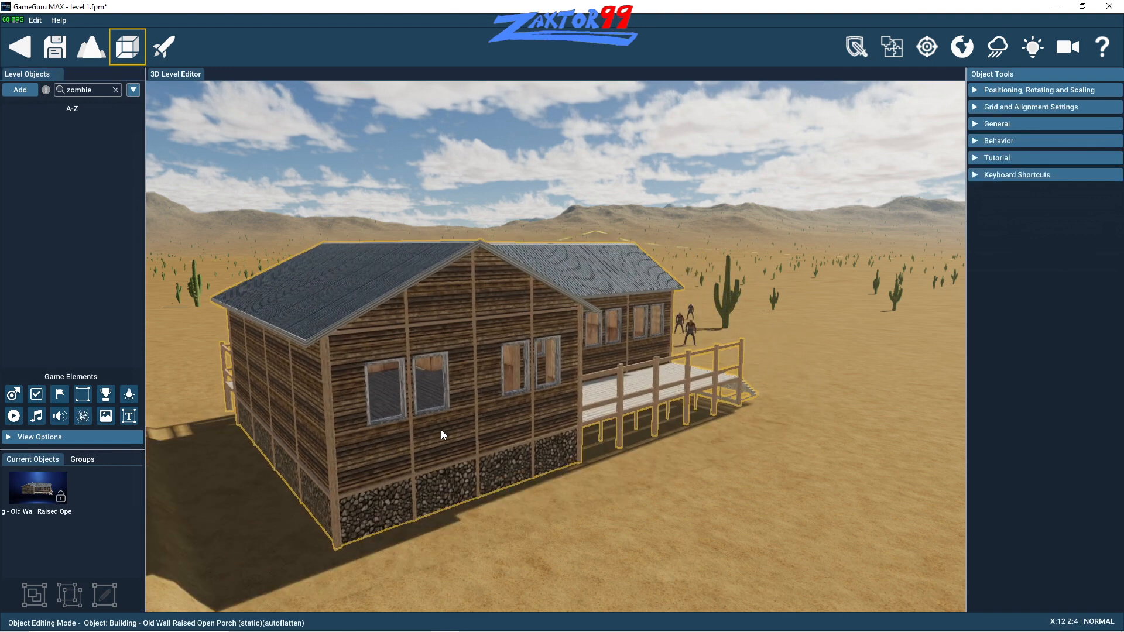
# - Set the new wooden building's static mode to Physics on and its strength to 263
pyautogui.click(977, 124)
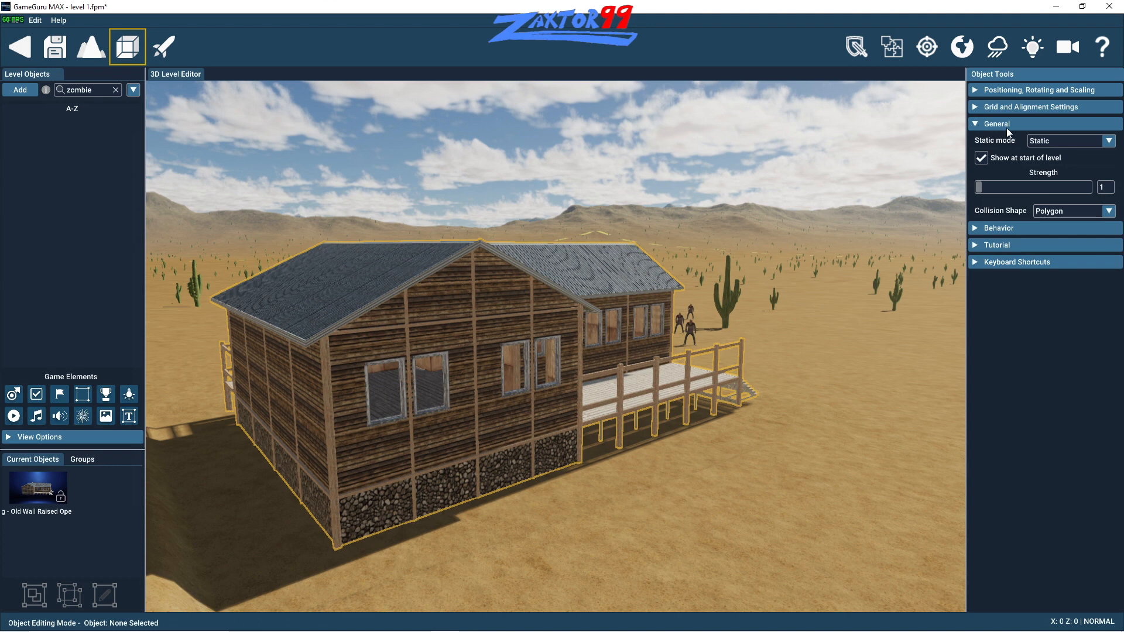
pyautogui.click(1066, 141)
pyautogui.click(1063, 167)
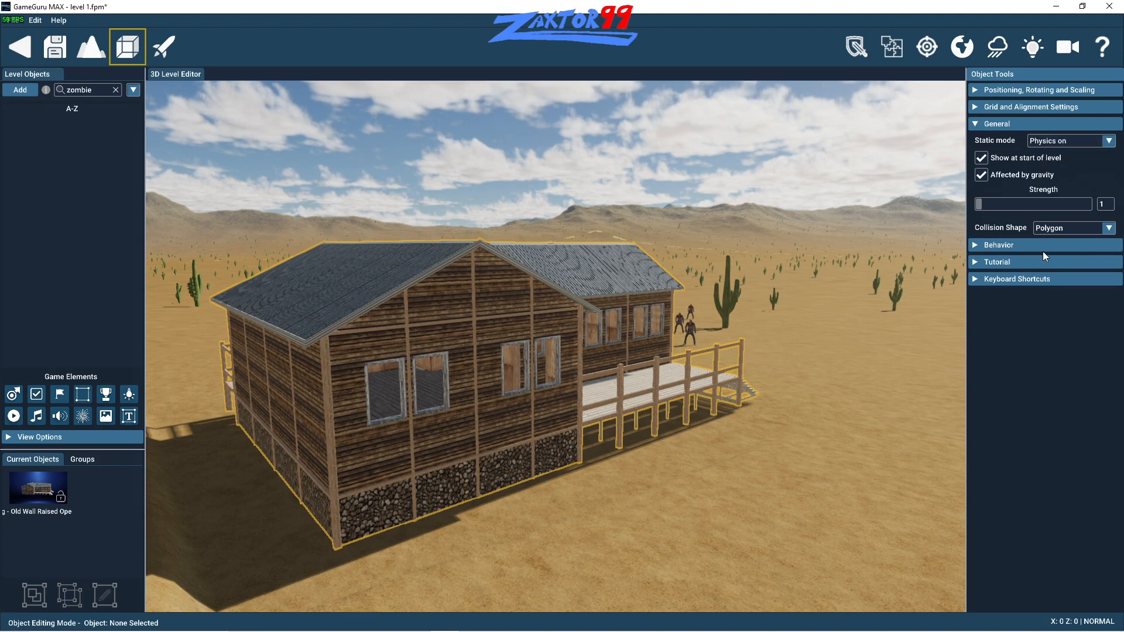
pyautogui.moveTo(997, 206); pyautogui.dragTo(1033, 208)
pyautogui.moveTo(1035, 204); pyautogui.dragTo(1036, 205)
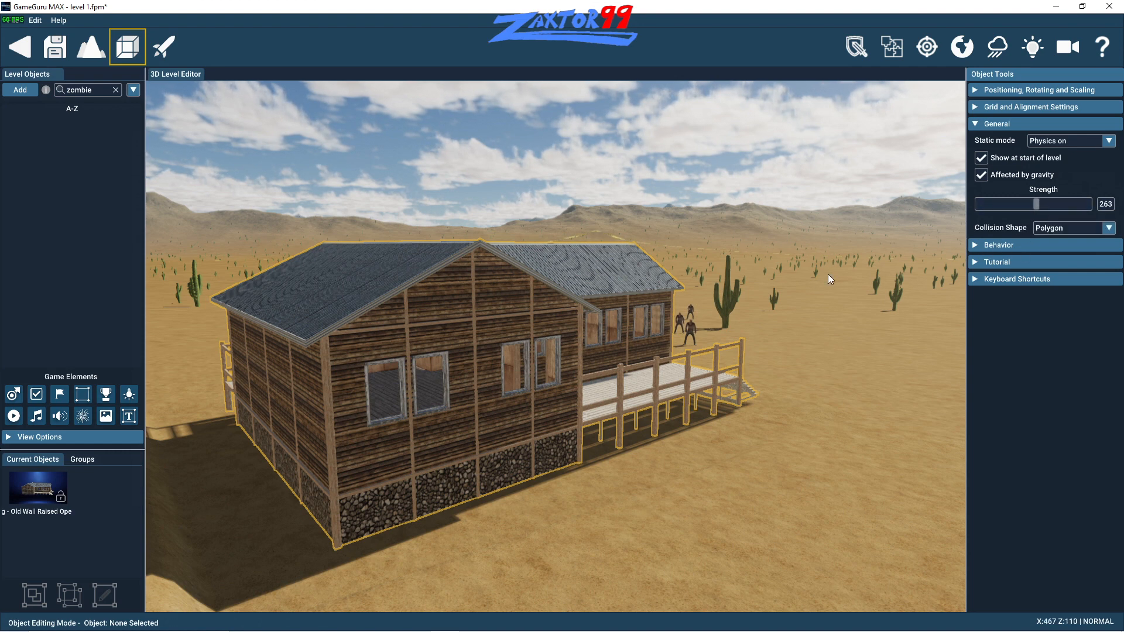
# - Test the level with the collected rifle and fire two aimed shots at the soldier beyond the porch stairs
pyautogui.click(163, 45)
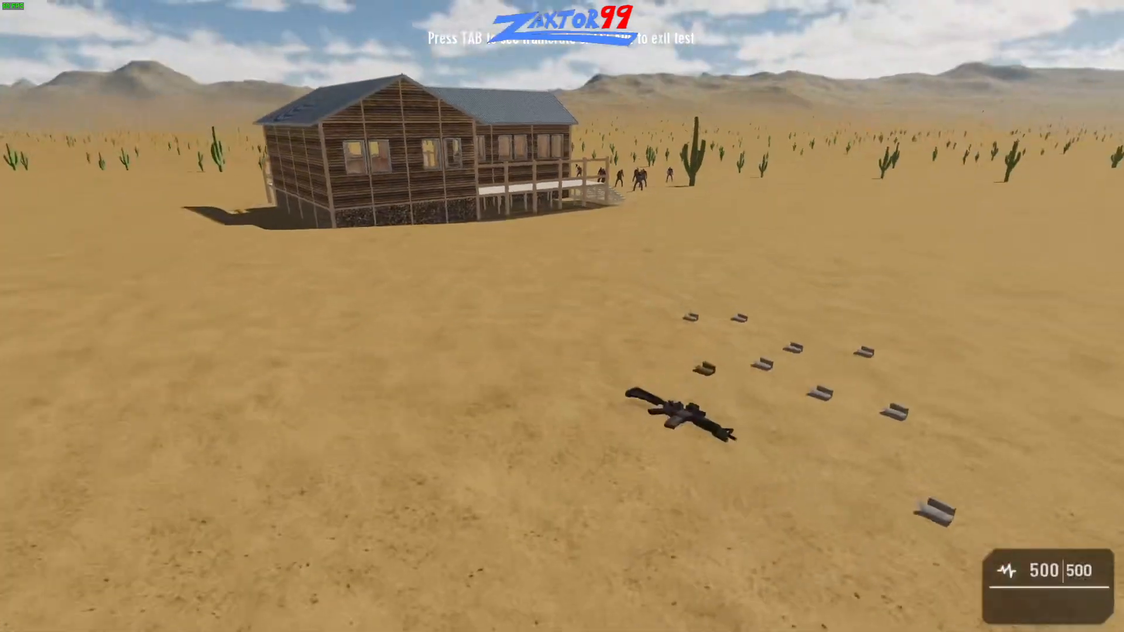
pyautogui.press('w')
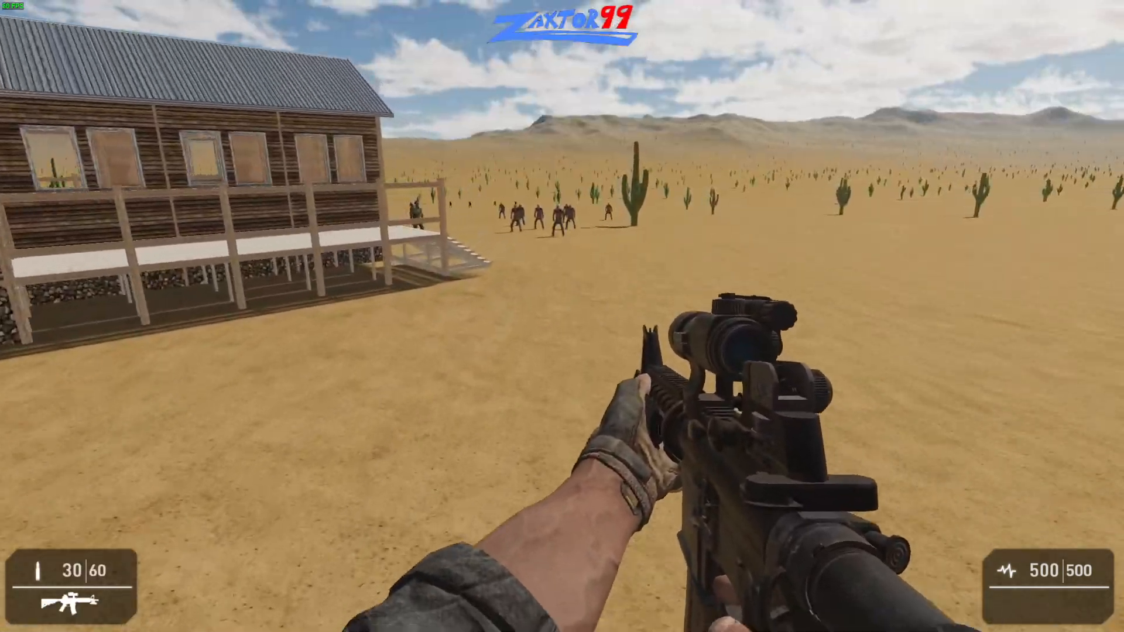
pyautogui.press('w')
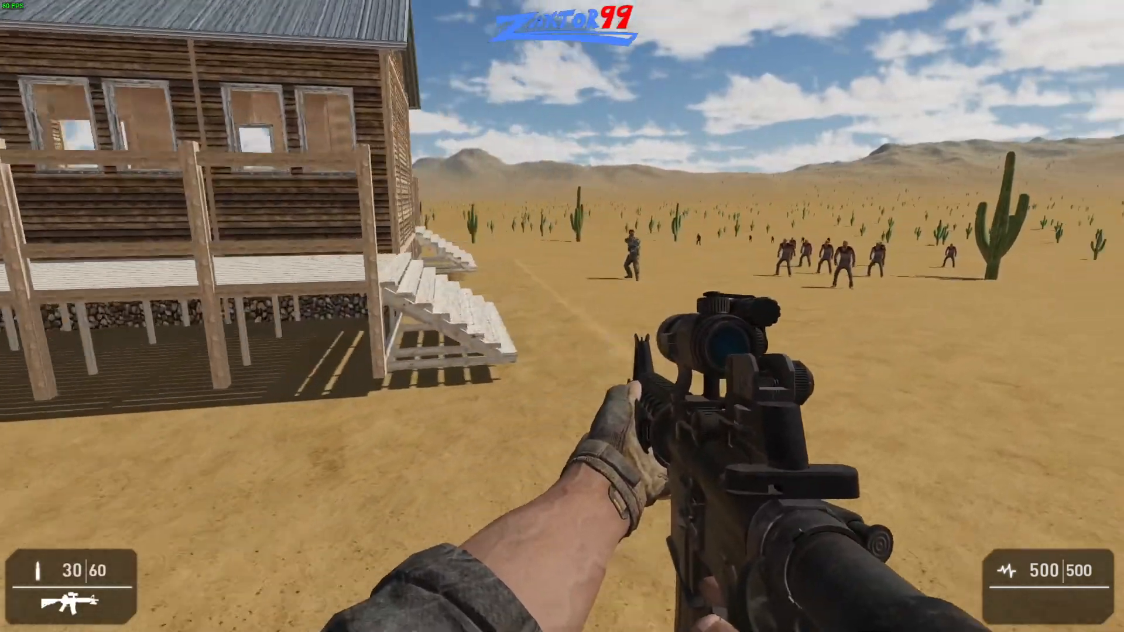
pyautogui.rightClick(562, 316)
pyautogui.click(562, 316)
pyautogui.click(562, 316)
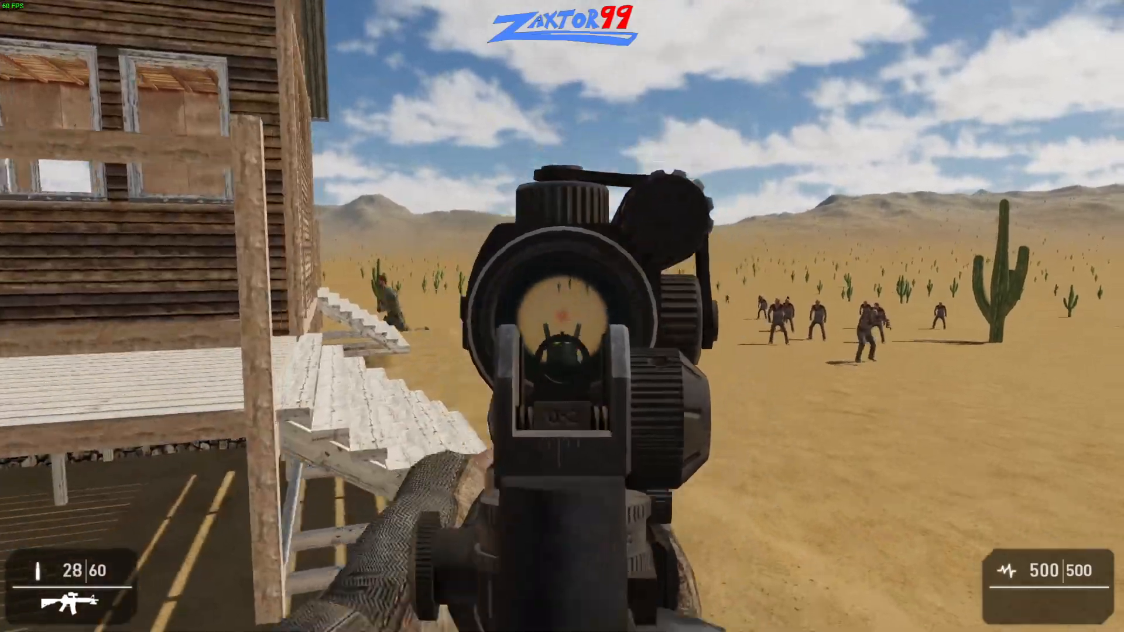
# - Go up onto the raised porch and shoot at the soldier there through the rifle's sight
pyautogui.press('w')
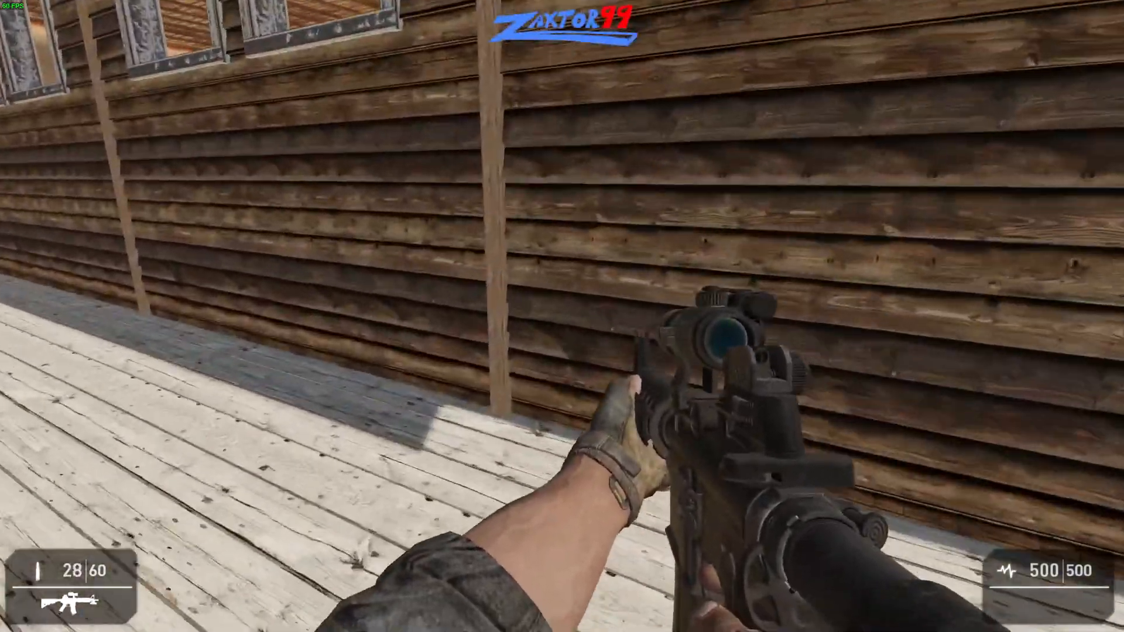
pyautogui.press('w')
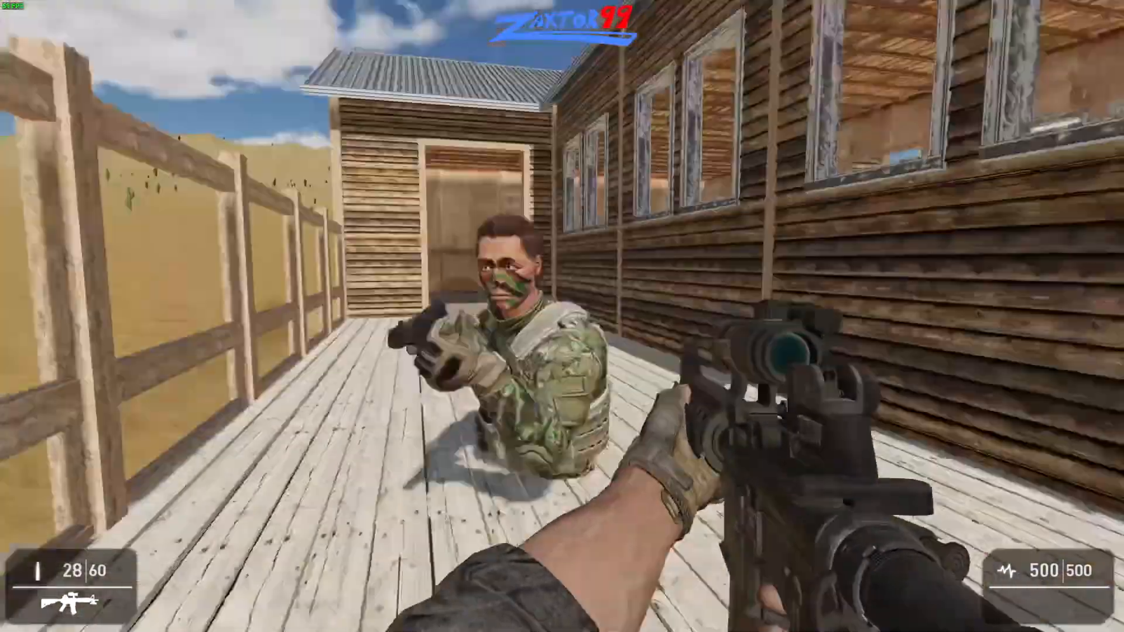
pyautogui.rightClick(563, 317)
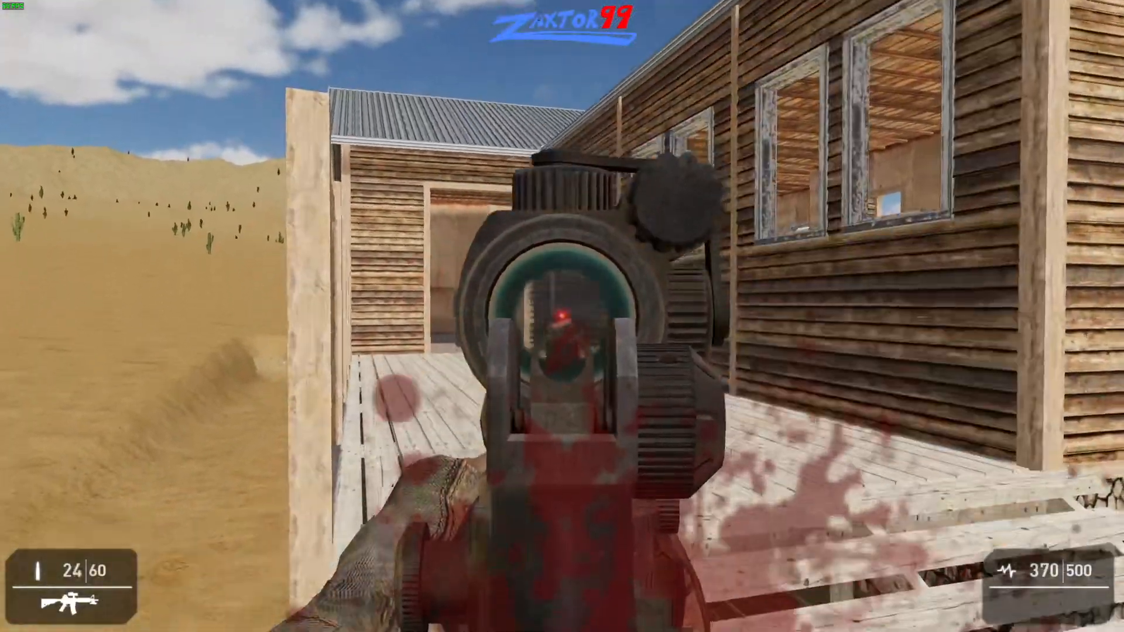
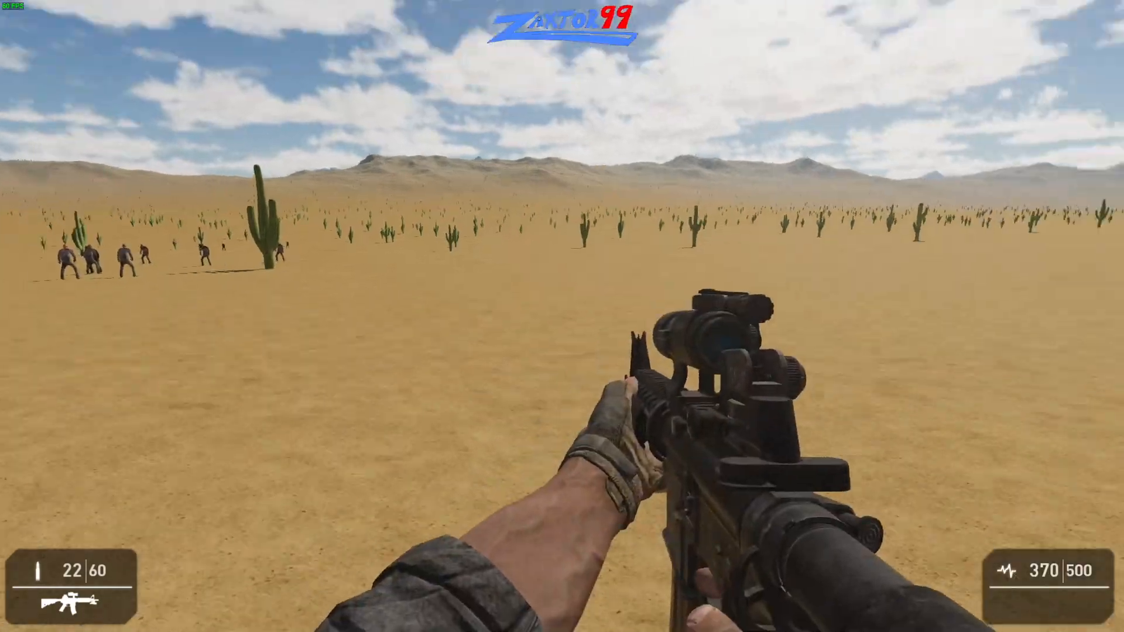
# - Run past the zombies and around the wooden building's porch stairs to check enemy pathing, and end the level test
pyautogui.hotkey('shift', 'w')
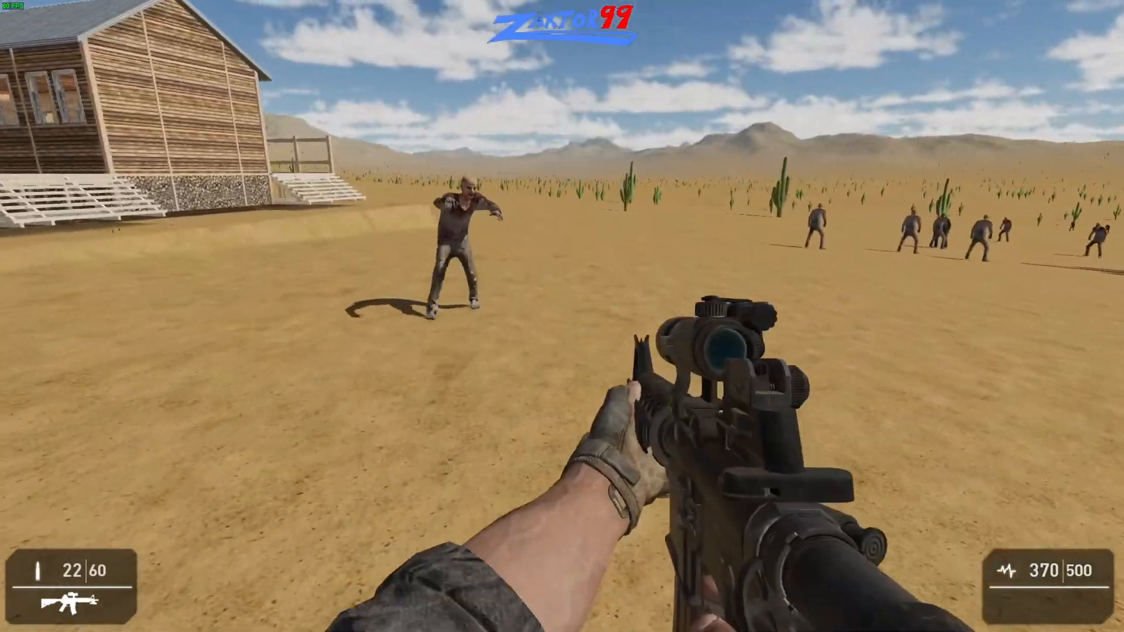
pyautogui.hotkey('shift', 'w')
pyautogui.hotkey('shift', 'w')
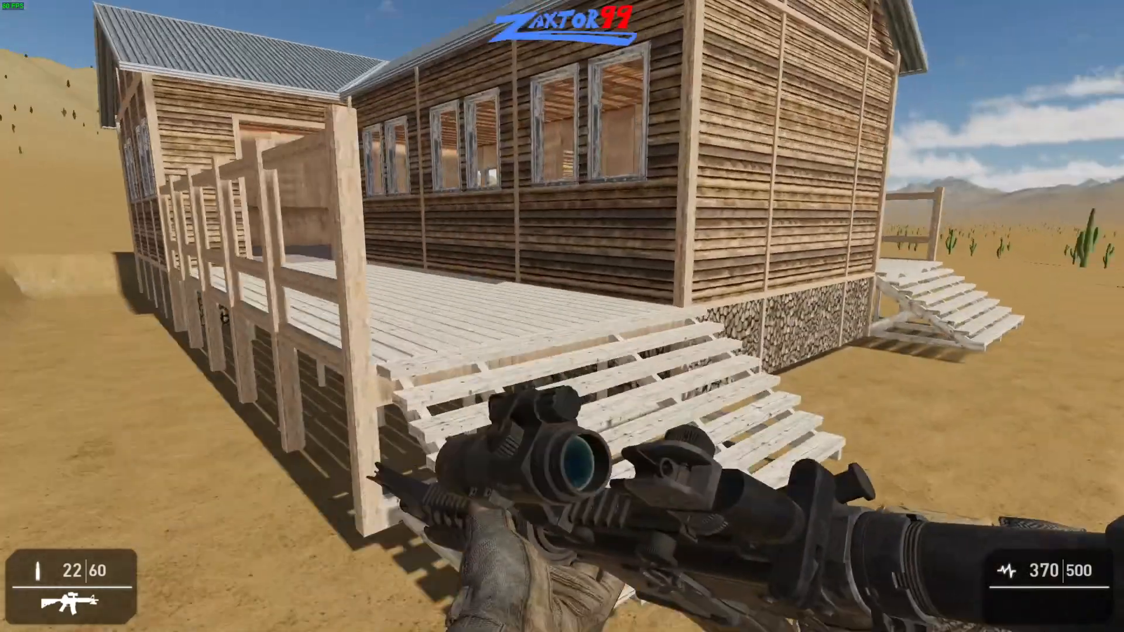
pyautogui.hotkey('shift', 'w')
pyautogui.press('s')
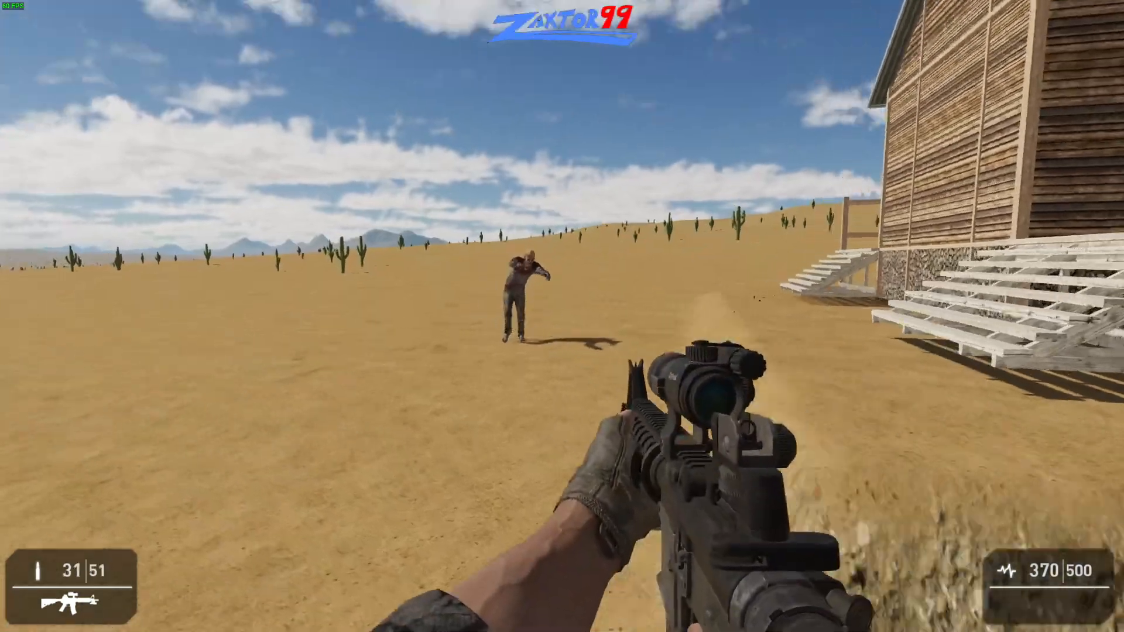
pyautogui.press('a')
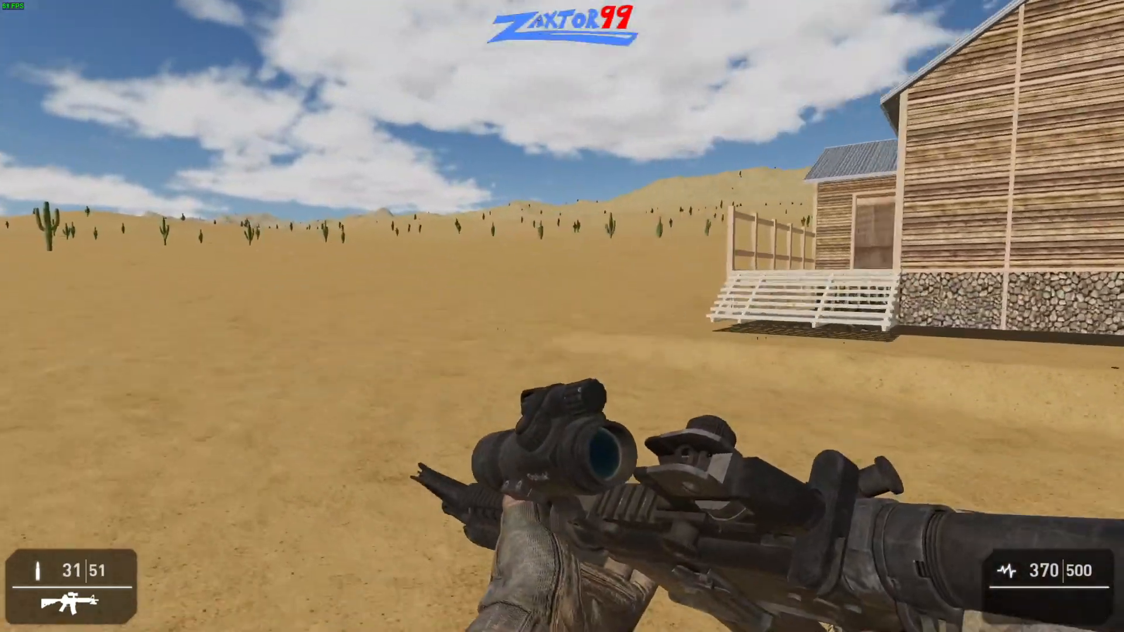
pyautogui.hotkey('shift', 'w')
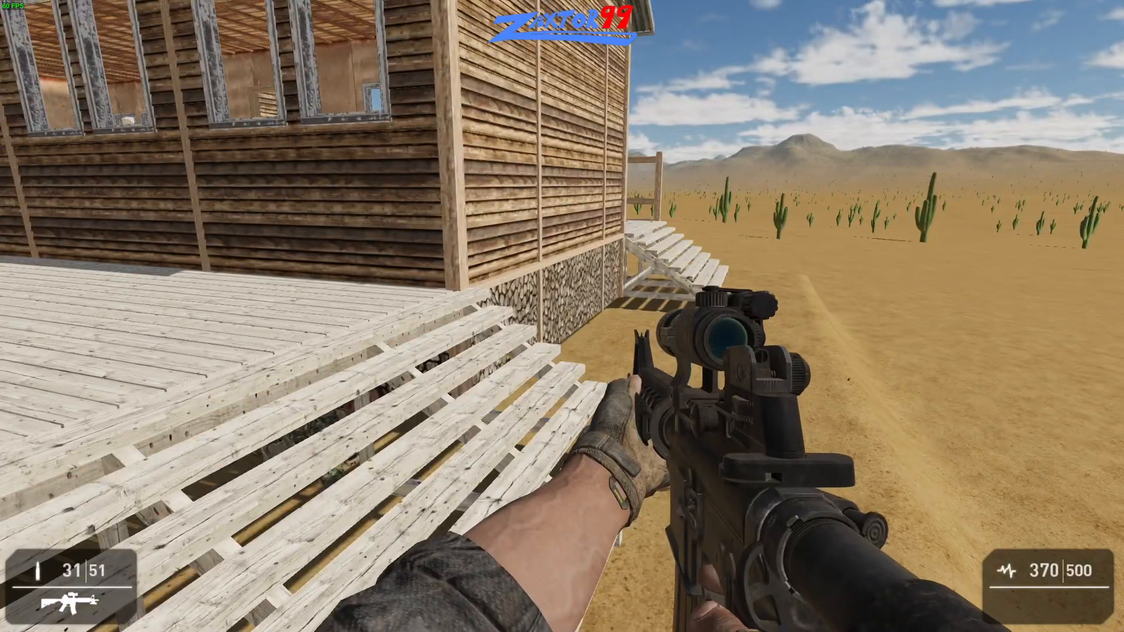
pyautogui.press('Escape')
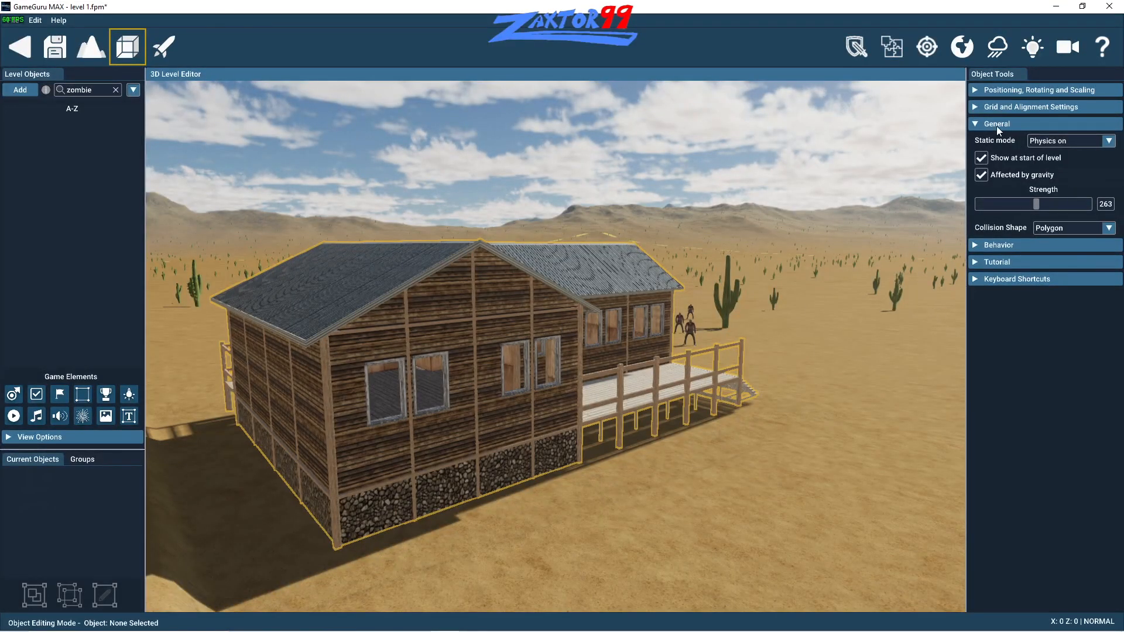
# - Set the wooden building's collision shape to Character Collision in its general object settings
pyautogui.click(973, 107)
pyautogui.click(976, 107)
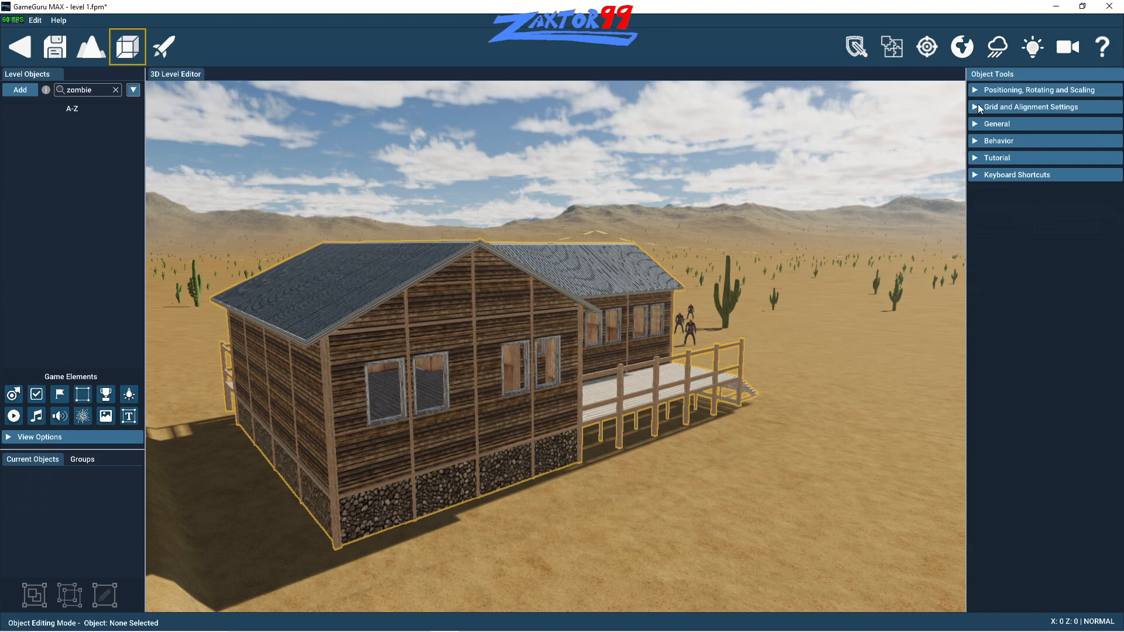
pyautogui.click(978, 91)
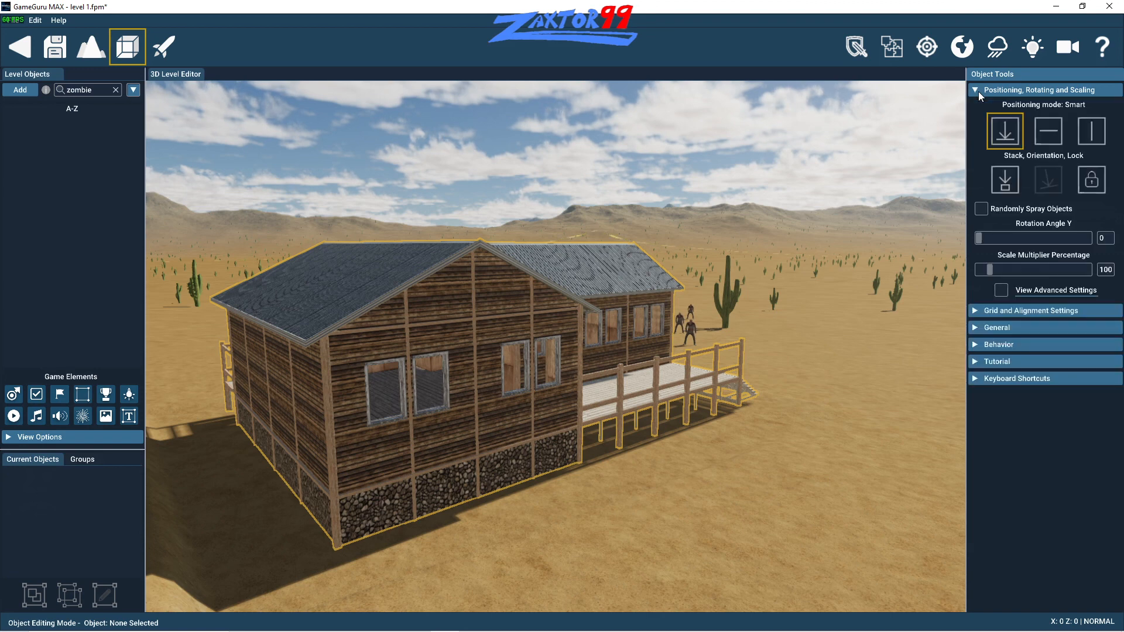
pyautogui.click(973, 327)
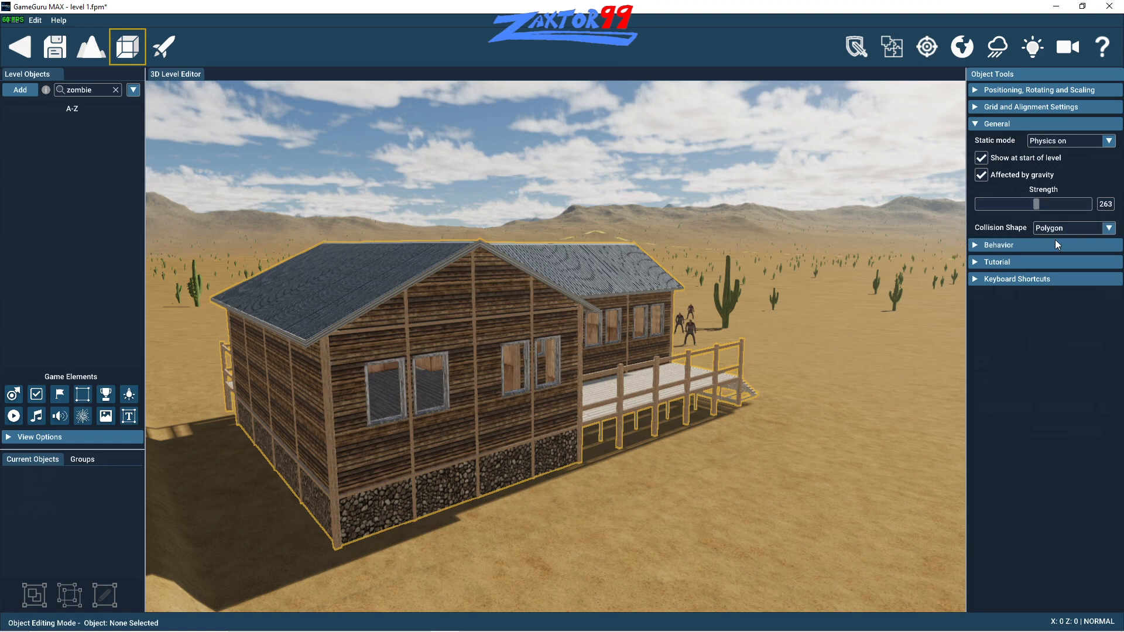
pyautogui.click(1074, 230)
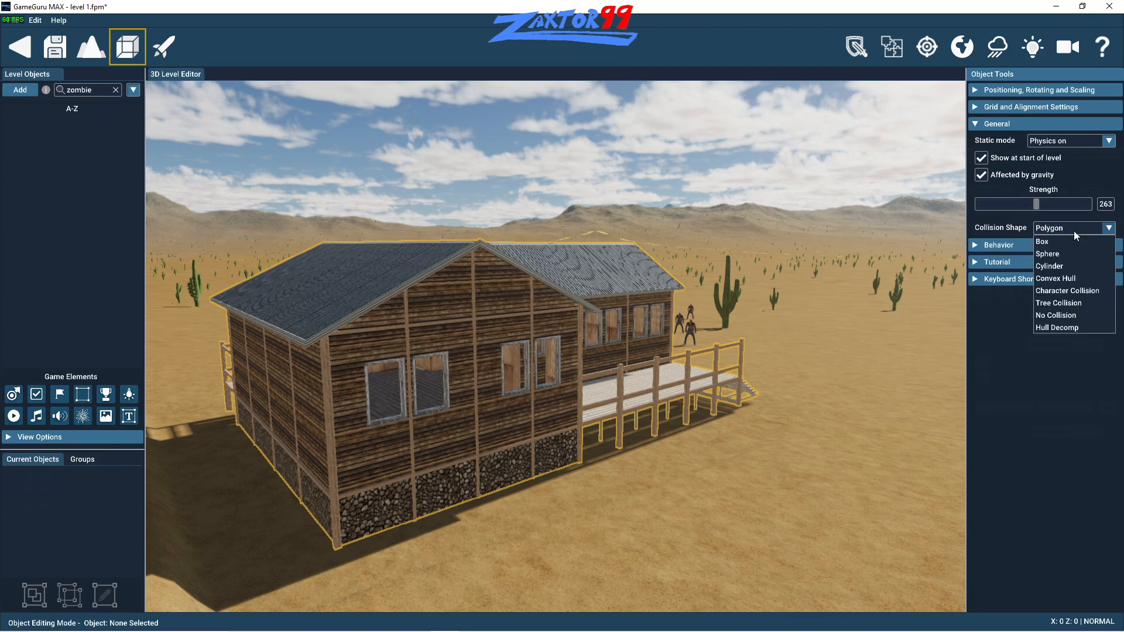
pyautogui.click(1066, 290)
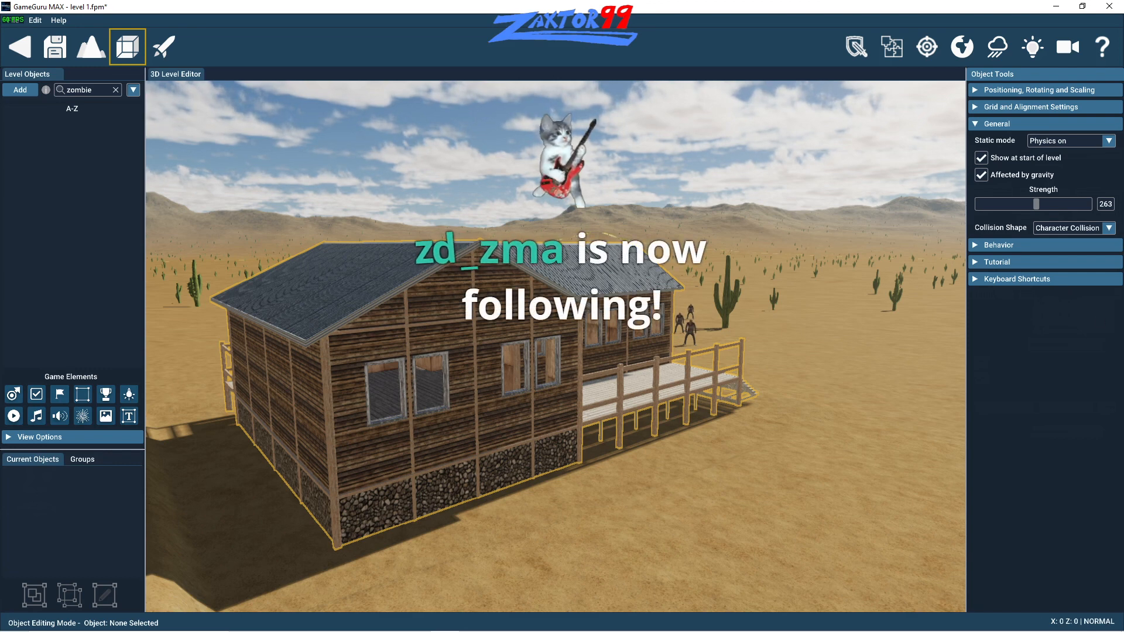
# - Play the built-in Level Editing tutorial video and skip forward through it
pyautogui.click(975, 261)
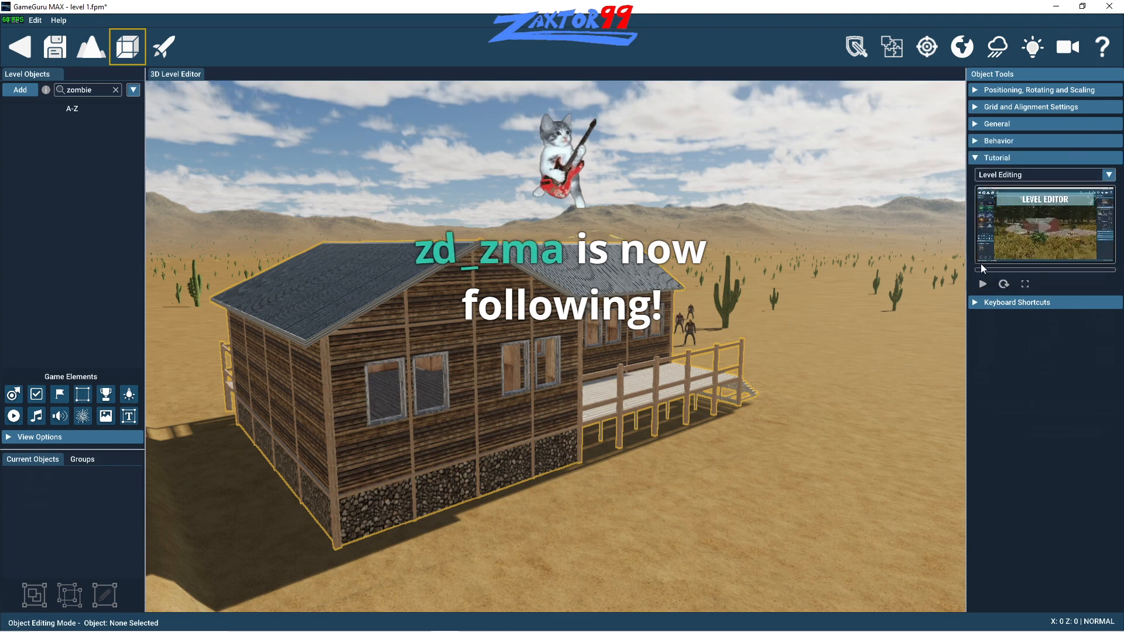
pyautogui.click(996, 246)
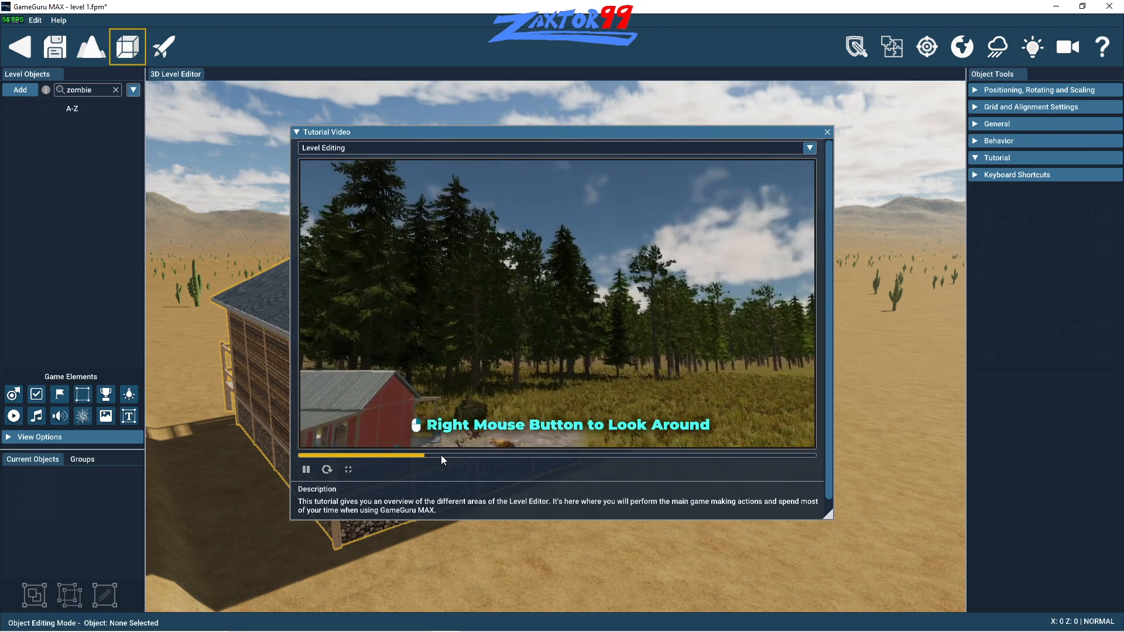
pyautogui.click(519, 456)
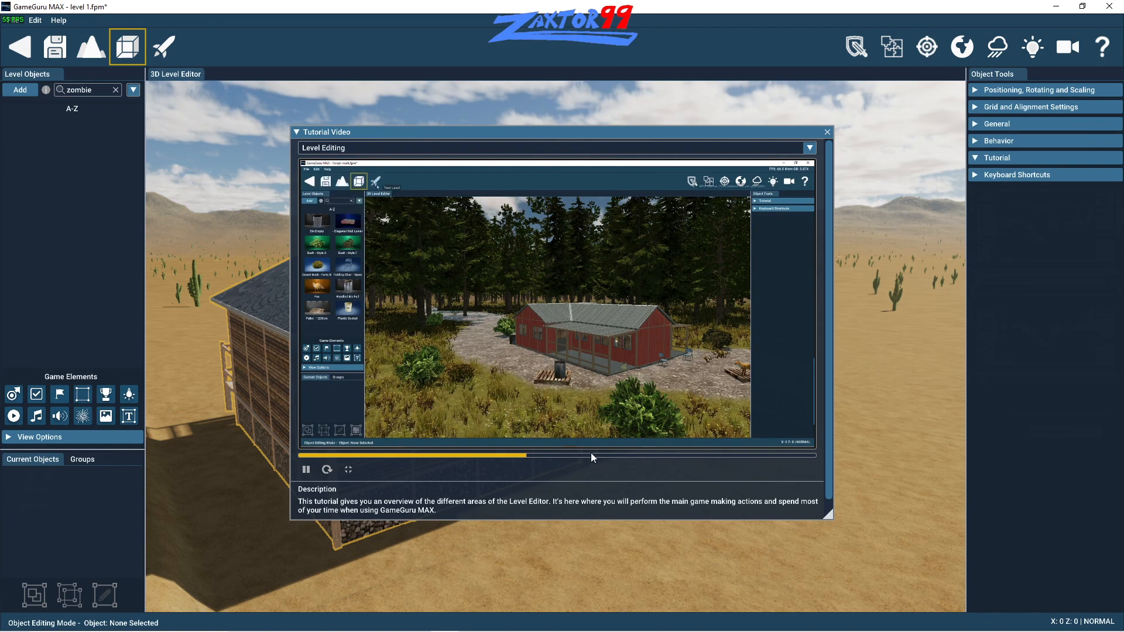
pyautogui.click(605, 455)
pyautogui.click(666, 456)
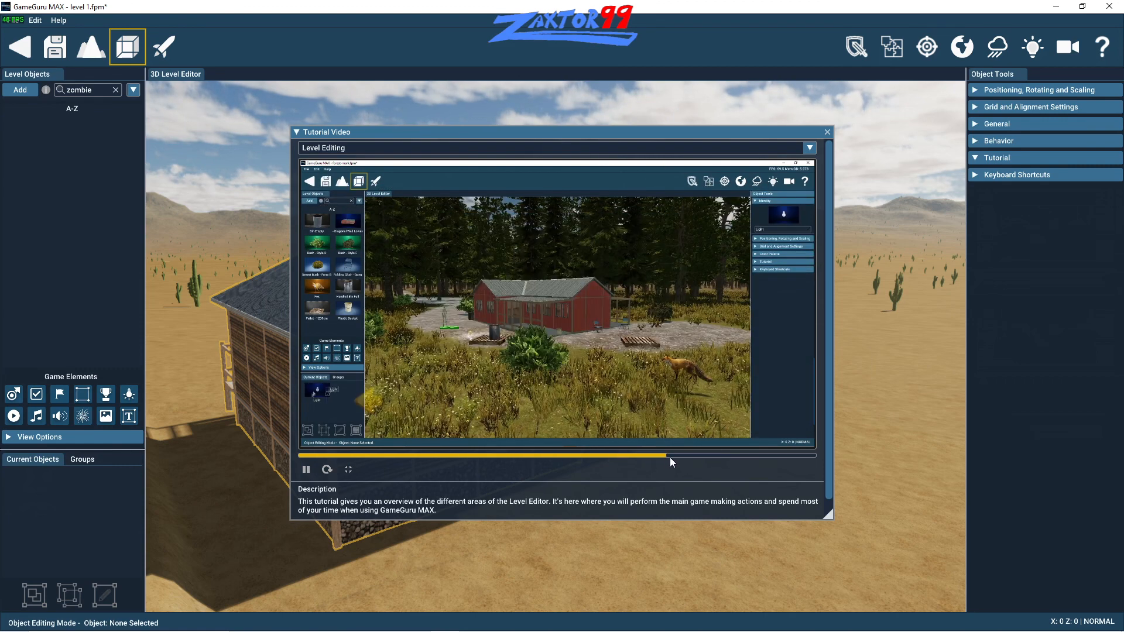
pyautogui.click(716, 455)
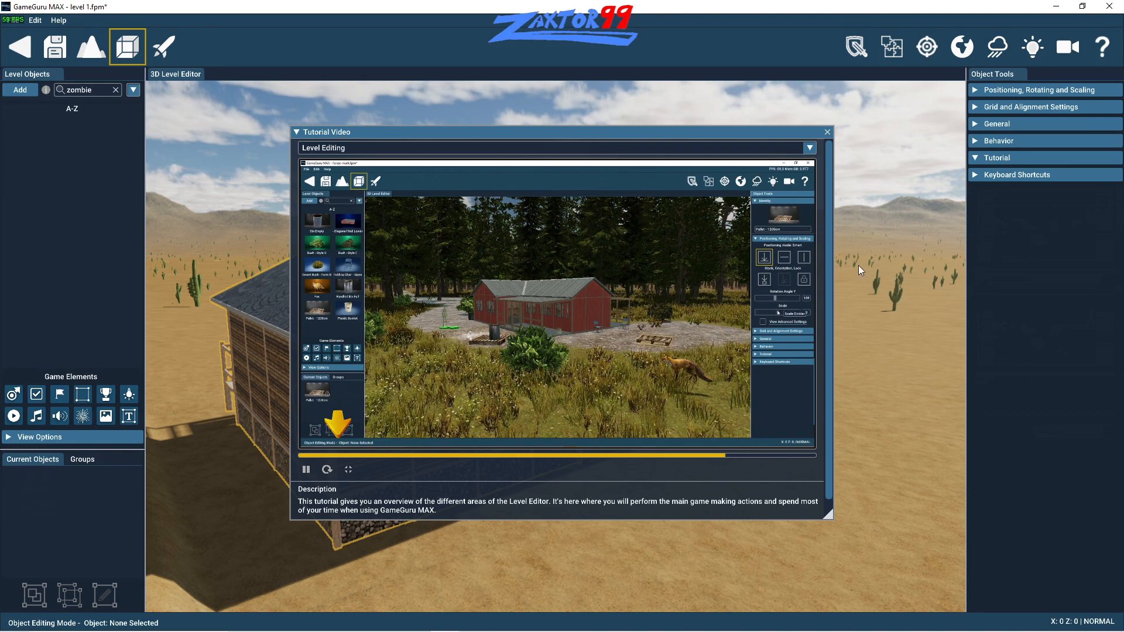
# - Switch to the Object Library tutorial video, skip through it to the end and close the video window
pyautogui.click(810, 148)
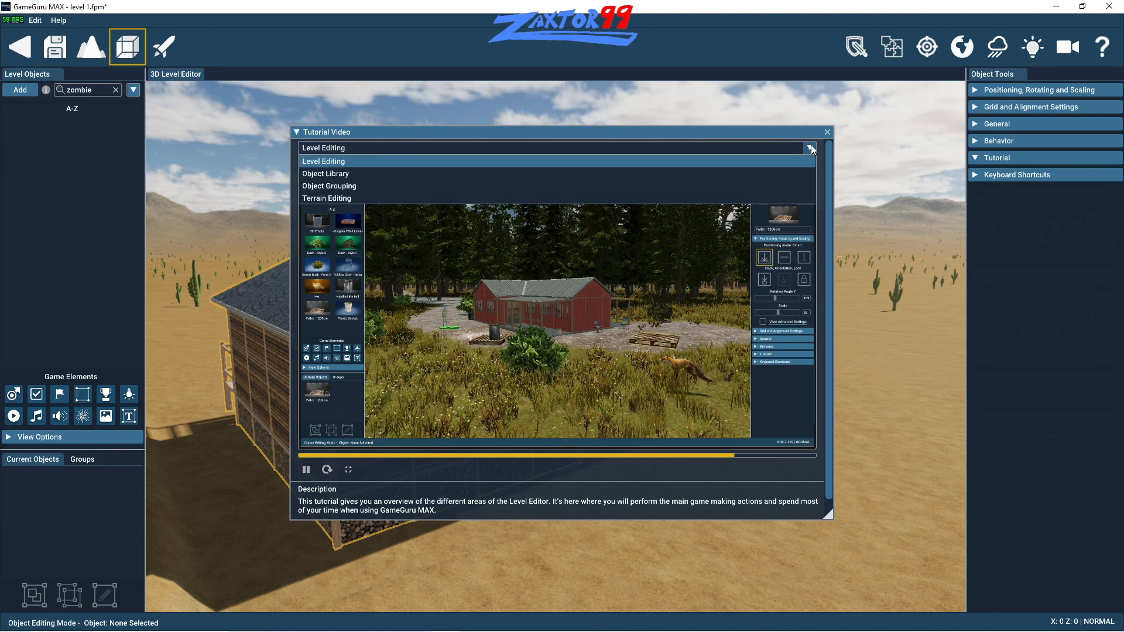
pyautogui.click(358, 174)
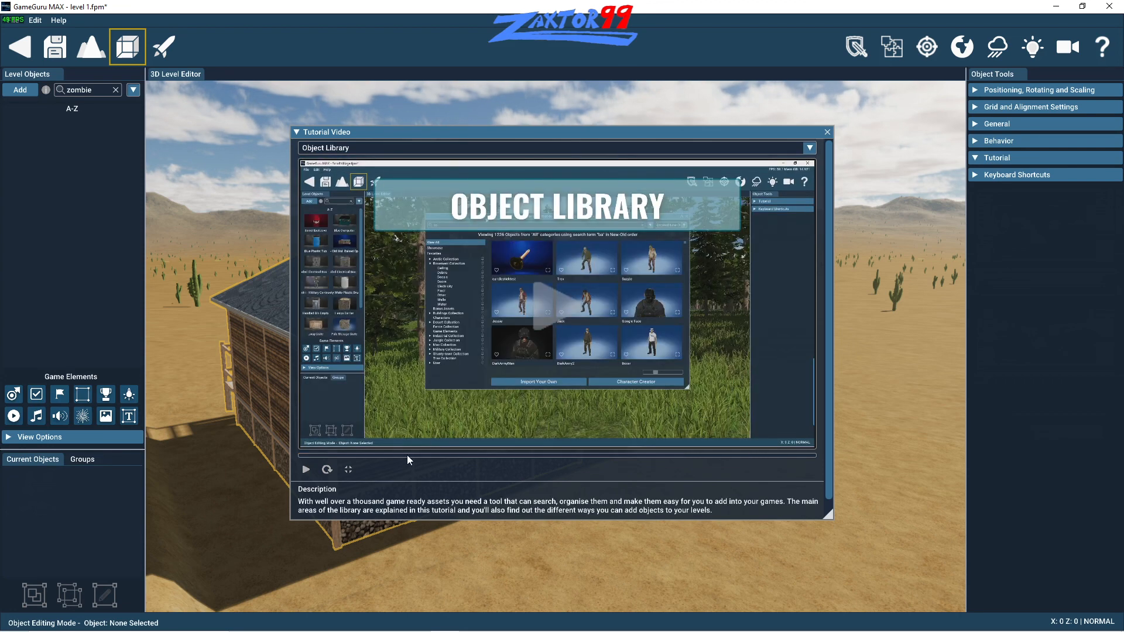
pyautogui.click(306, 470)
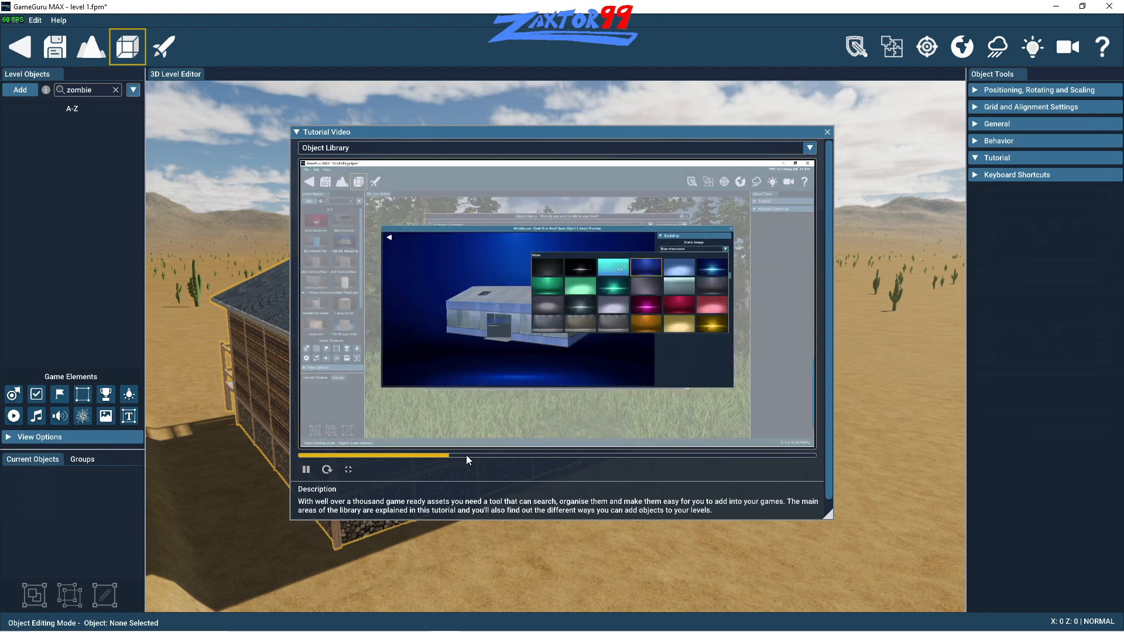
pyautogui.click(480, 456)
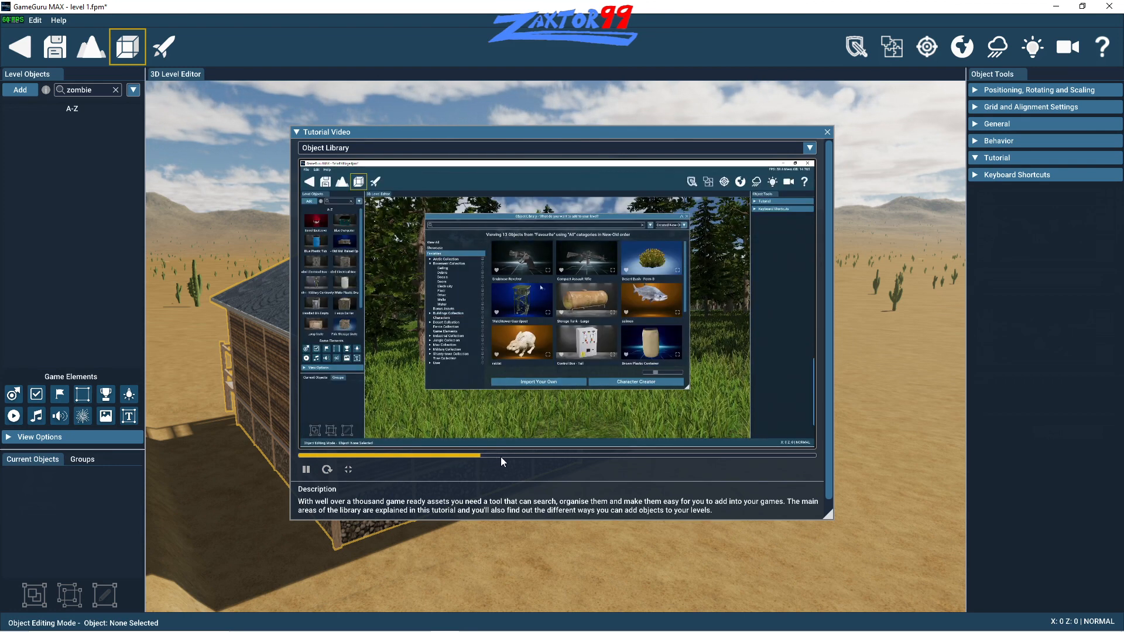
pyautogui.click(501, 456)
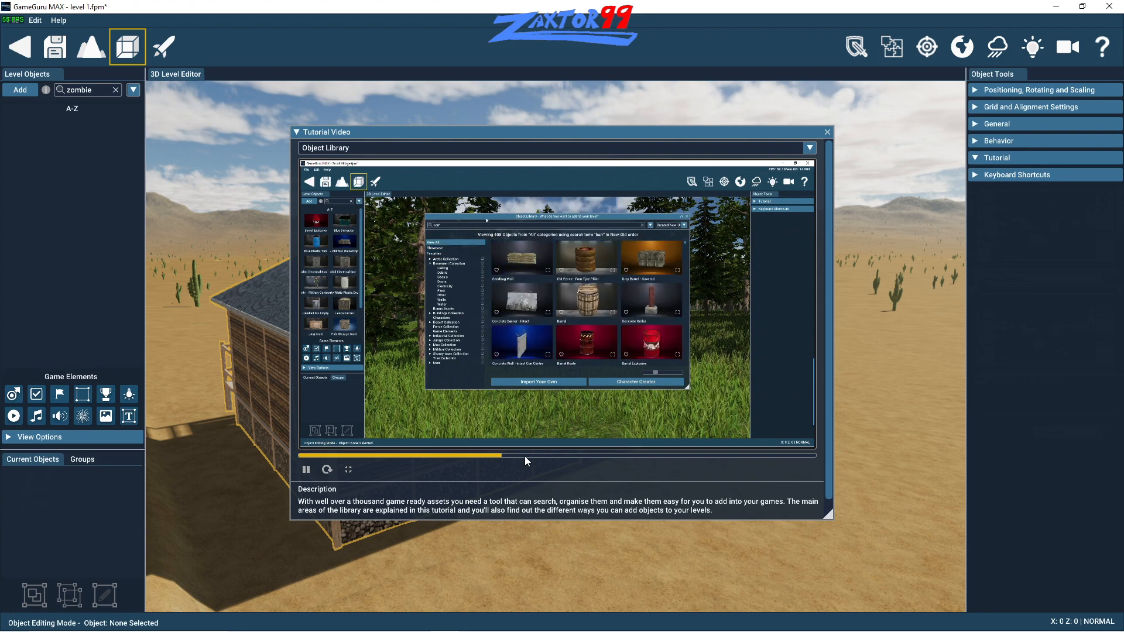
pyautogui.click(527, 456)
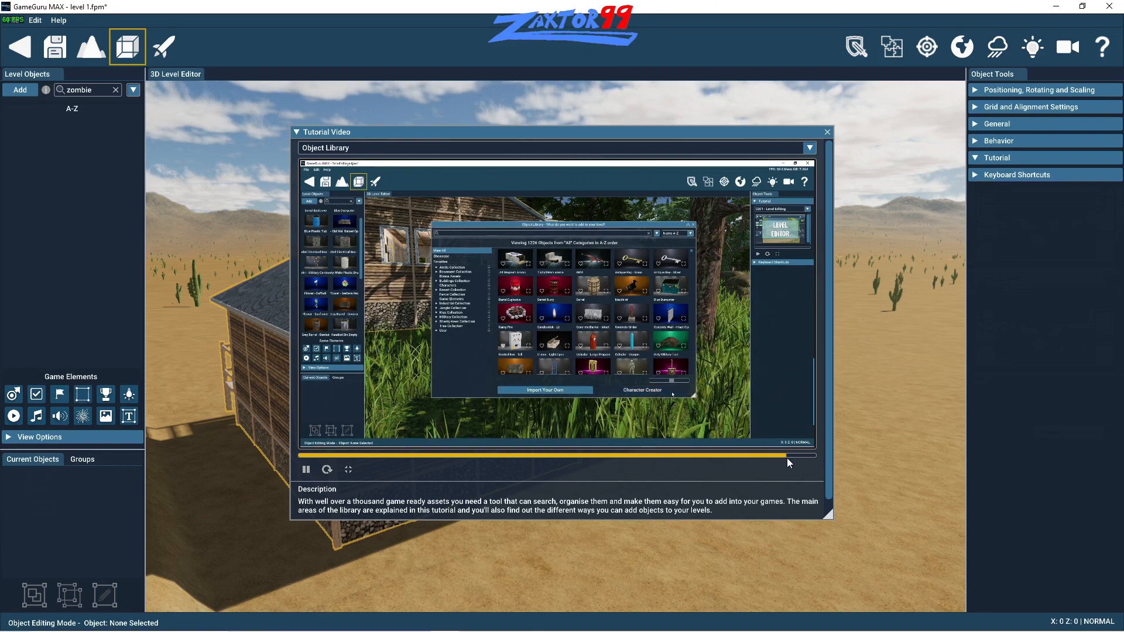
pyautogui.click(787, 456)
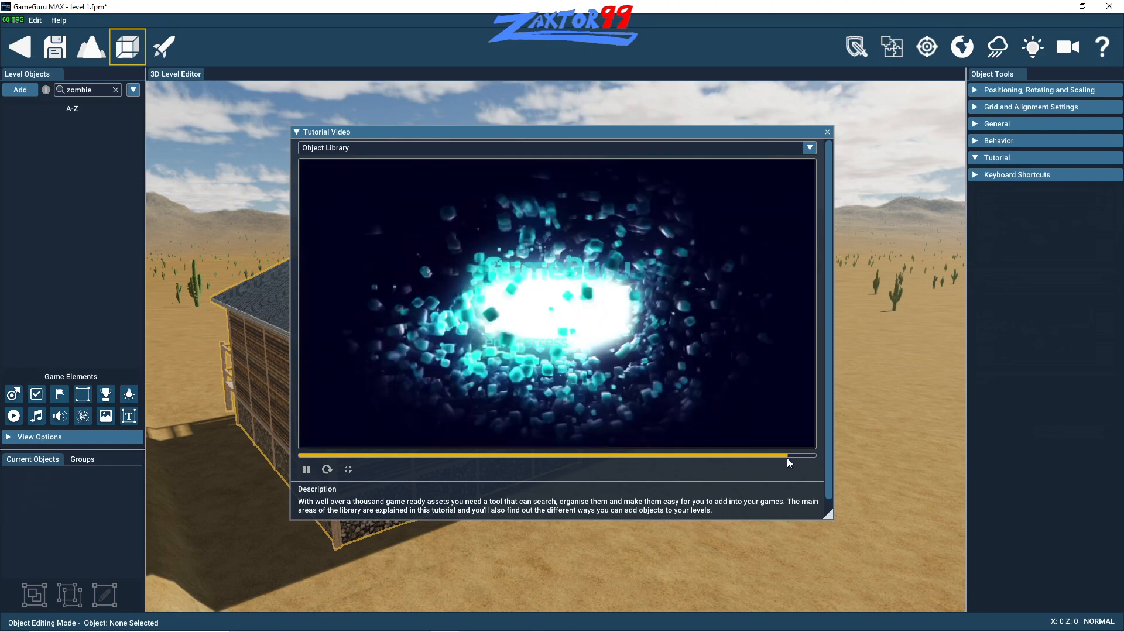
pyautogui.click(827, 132)
pyautogui.press('s')
pyautogui.press('d')
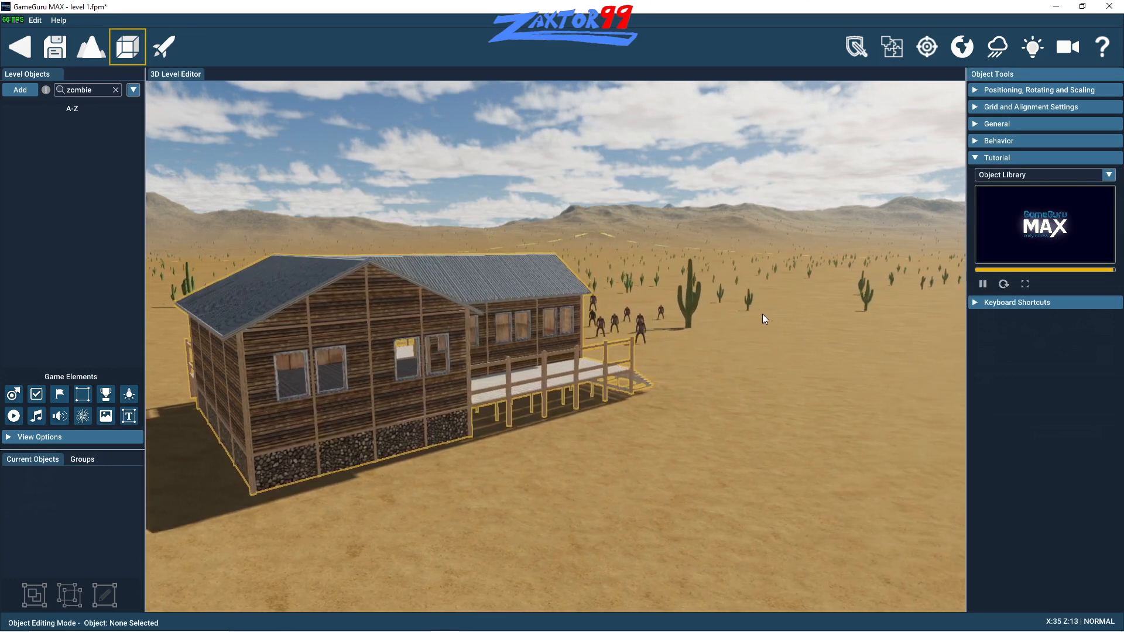
pyautogui.press('a')
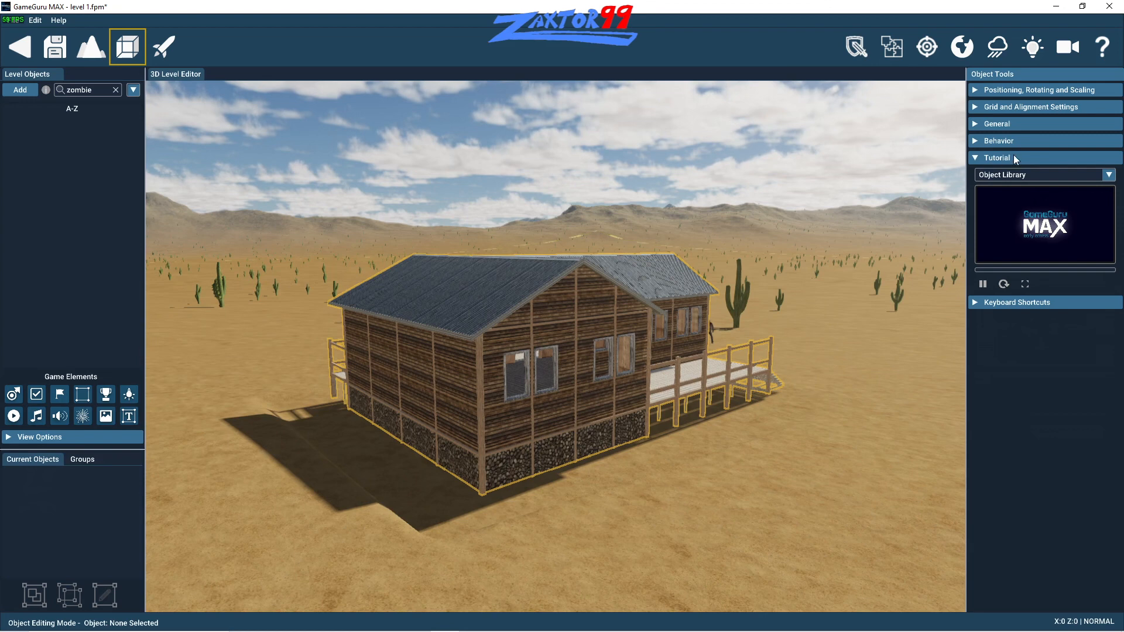
# - Start the Character Creator from the object library and name the new character Zaxtor
pyautogui.click(26, 91)
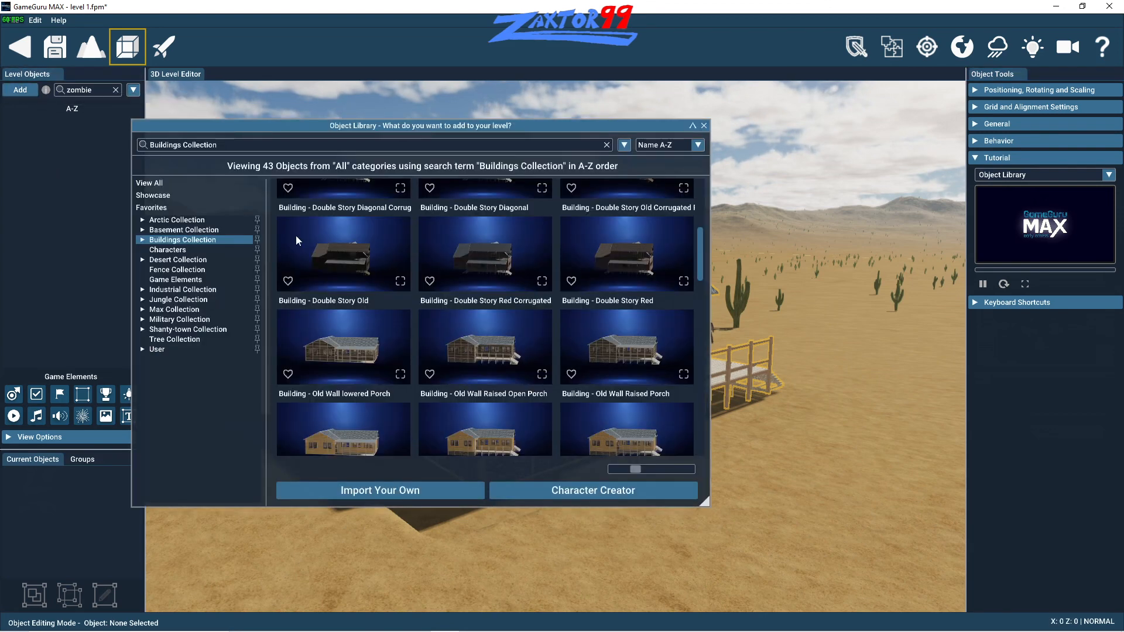
pyautogui.click(574, 495)
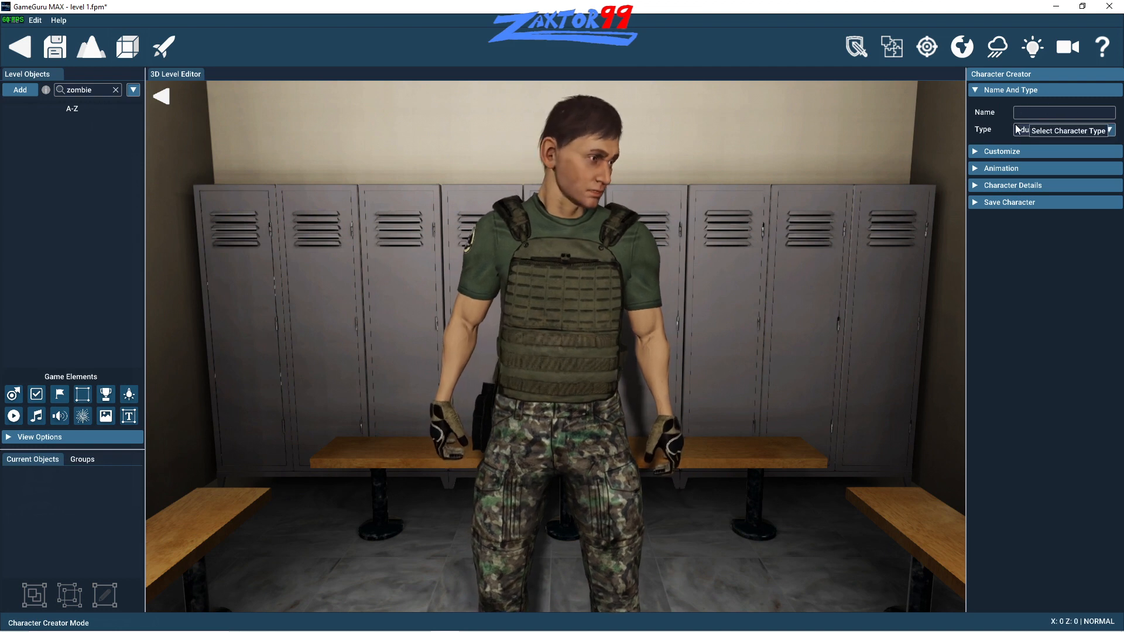
pyautogui.click(1029, 113)
pyautogui.write('Zaxtor')
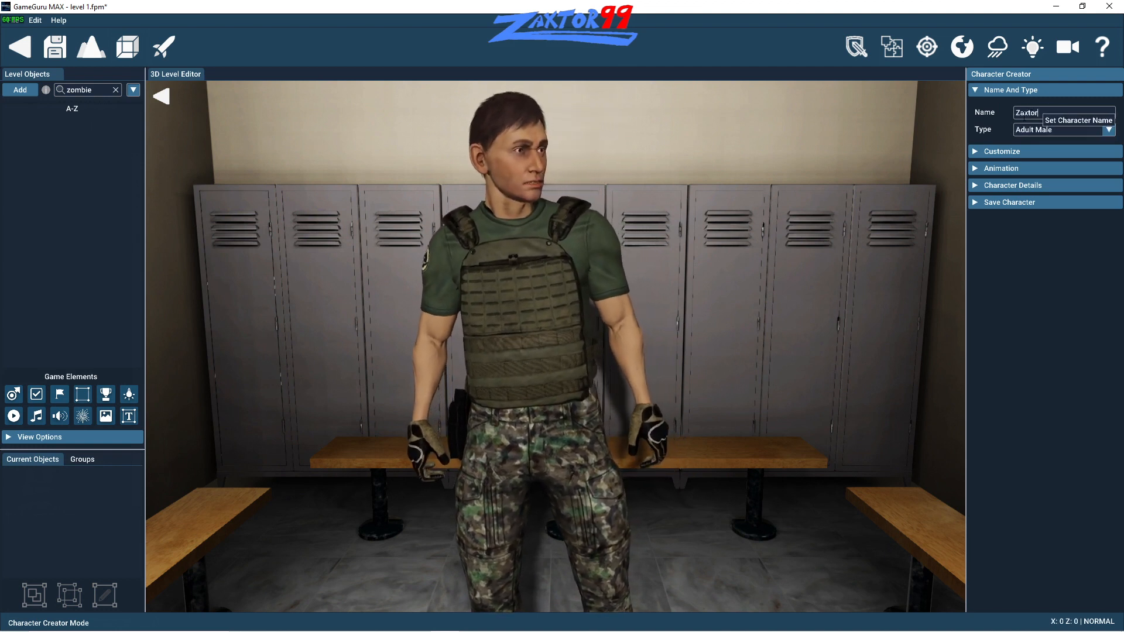
# - Dress the character in the T-Shirt Logo body and rotate the preview to 306
pyautogui.click(975, 152)
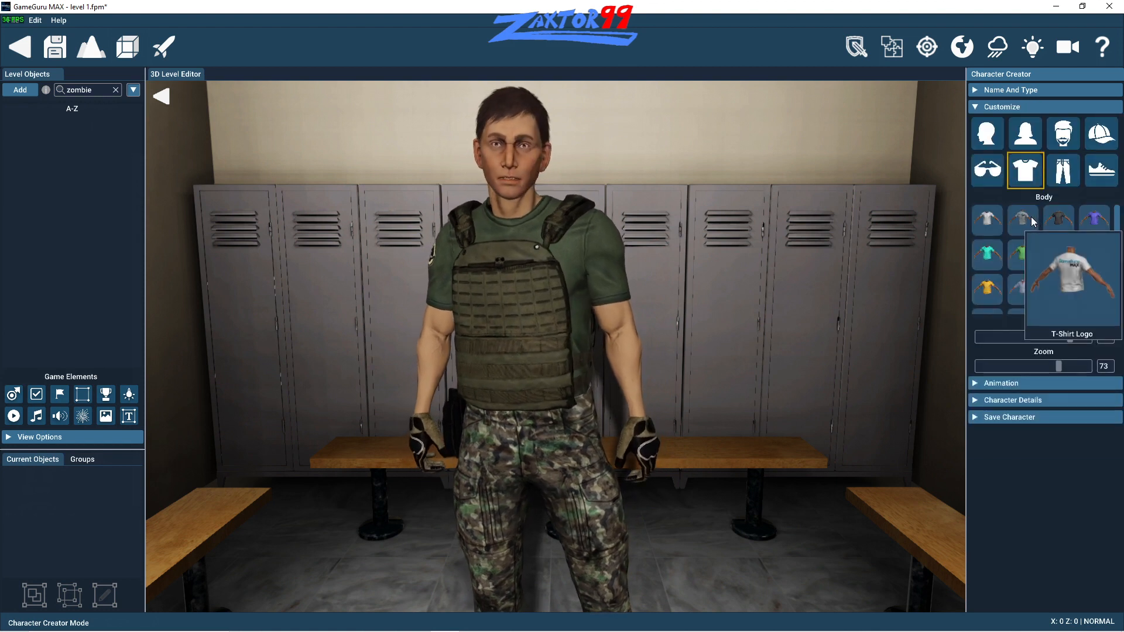
pyautogui.click(1025, 223)
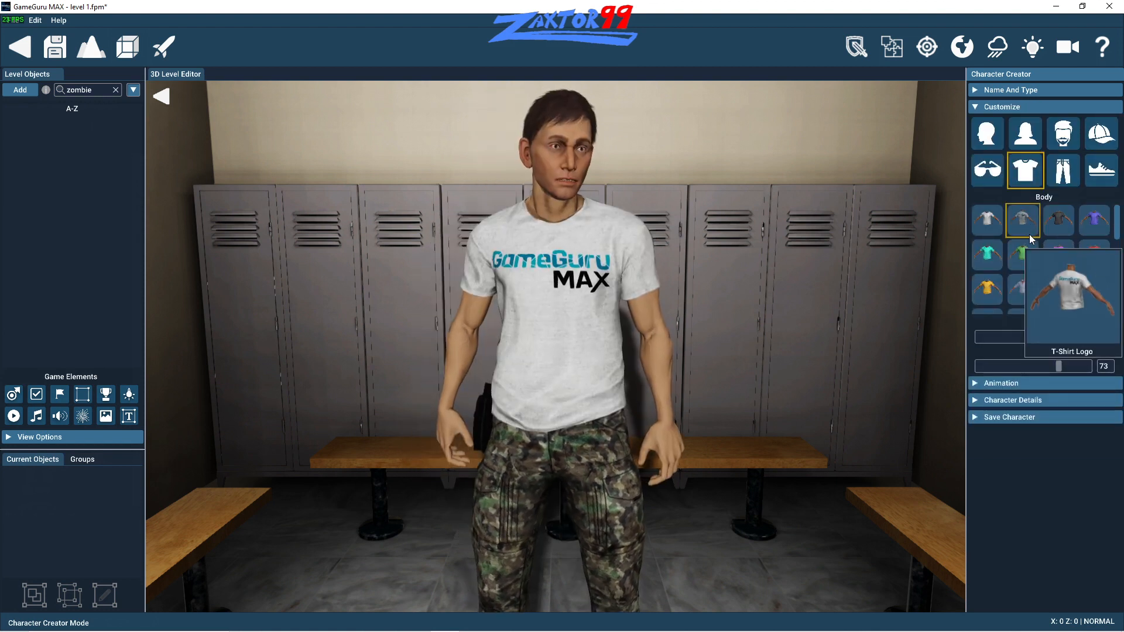
pyautogui.moveTo(1017, 295)
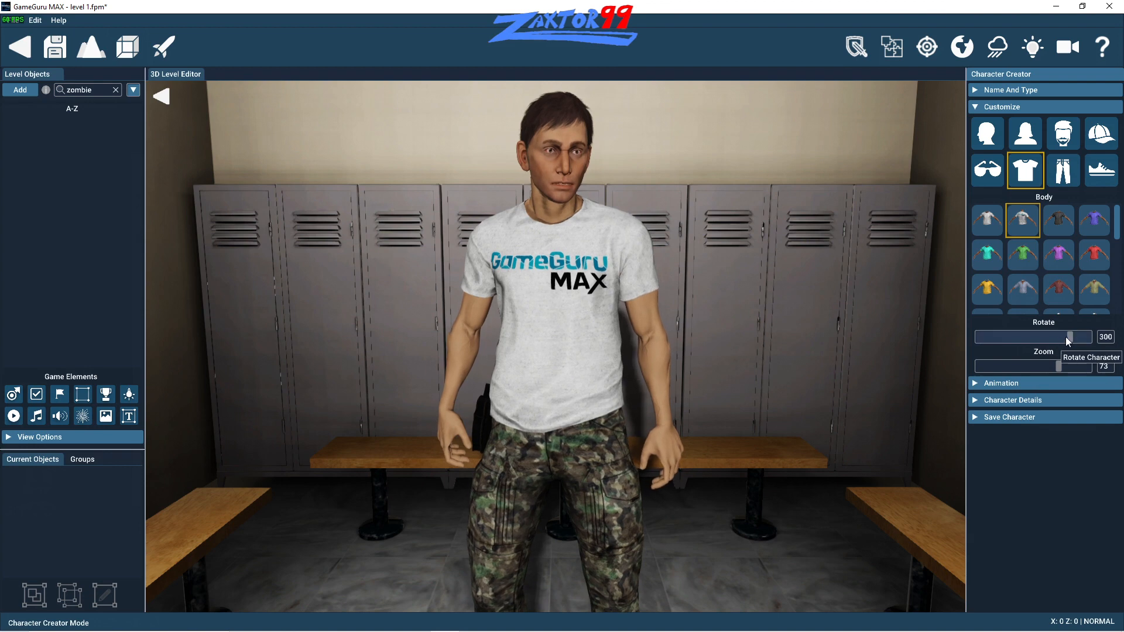
pyautogui.moveTo(1067, 336)
pyautogui.mouseDown()
pyautogui.moveTo(1045, 338)
pyautogui.moveTo(1073, 339)
pyautogui.mouseUp()
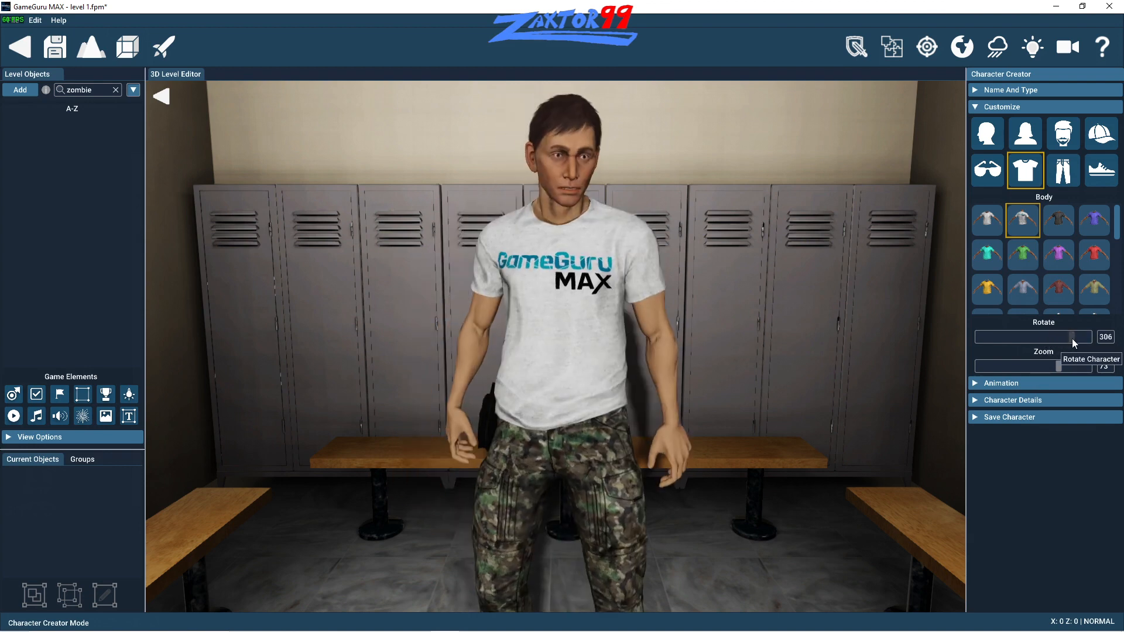
# - Give the character an Assault Rifle, let the player take the weapon, and set the taken weapon ammo to 267
pyautogui.click(987, 384)
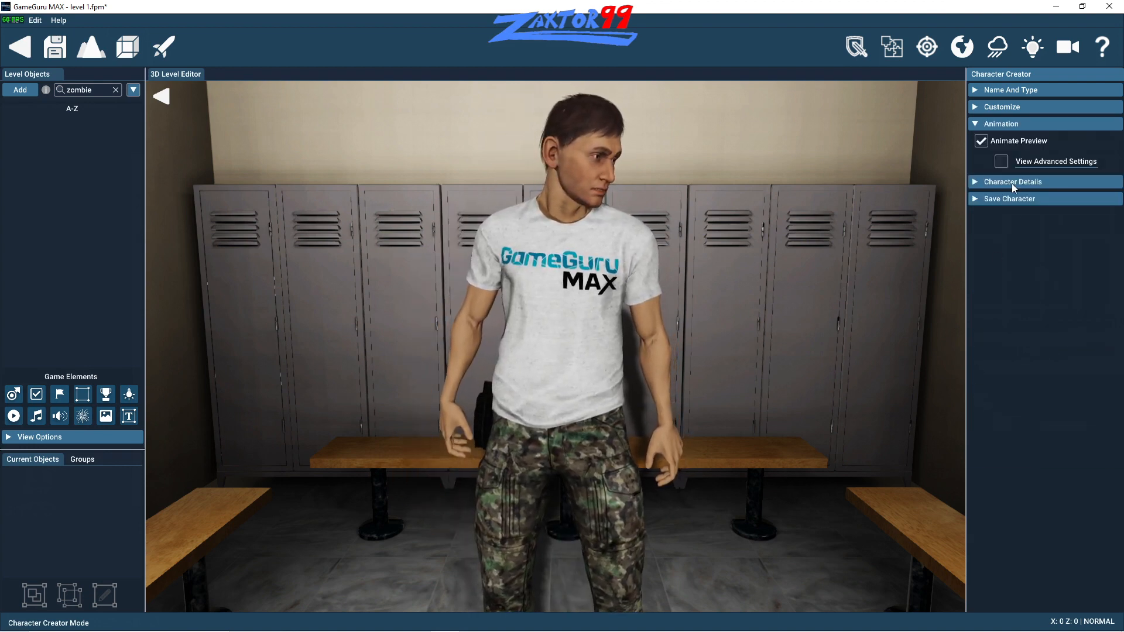
pyautogui.click(981, 184)
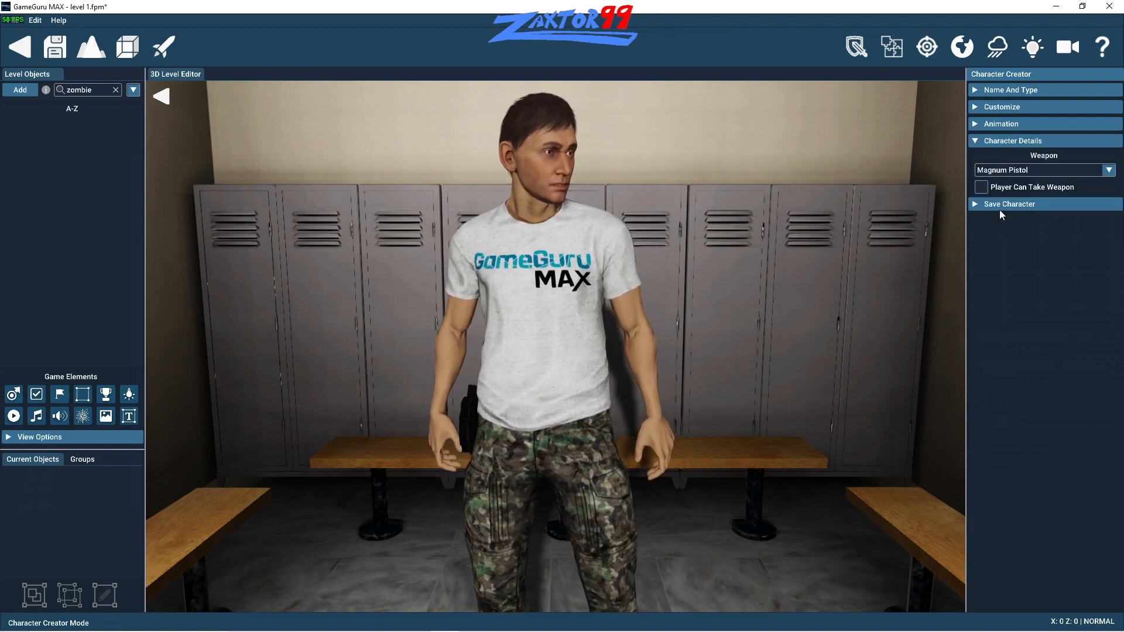
pyautogui.click(1077, 169)
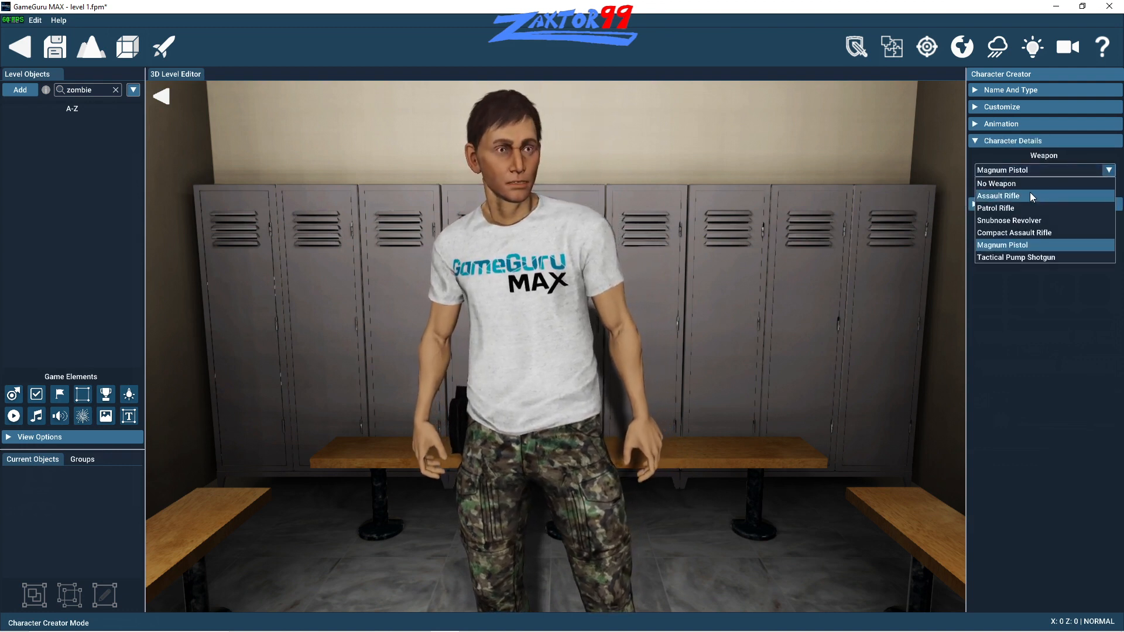
pyautogui.click(1031, 196)
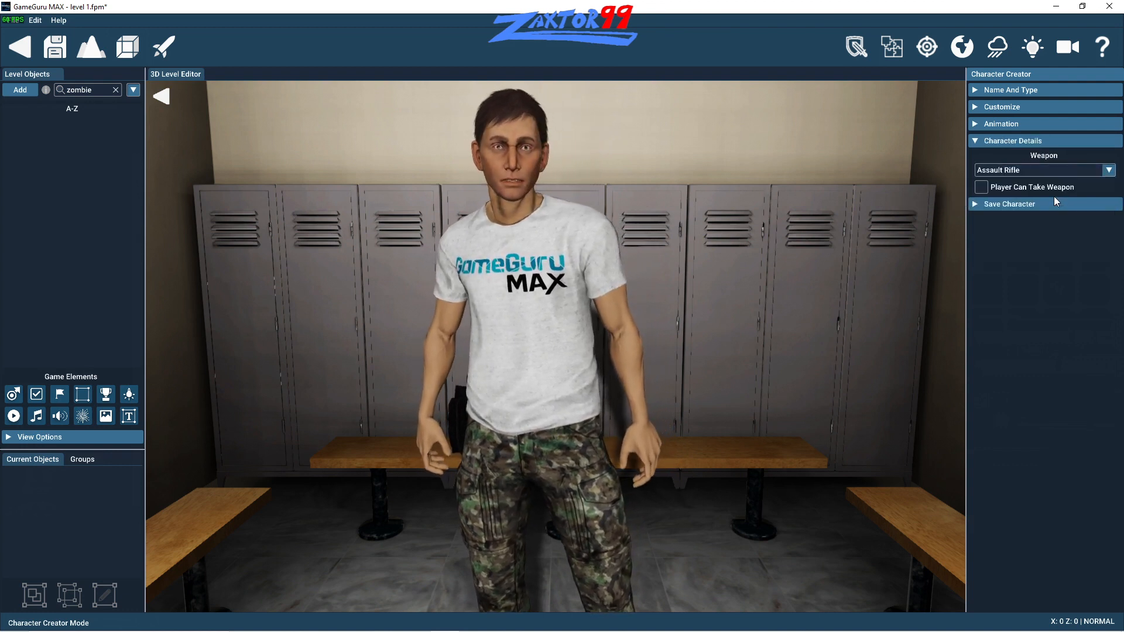
pyautogui.click(982, 186)
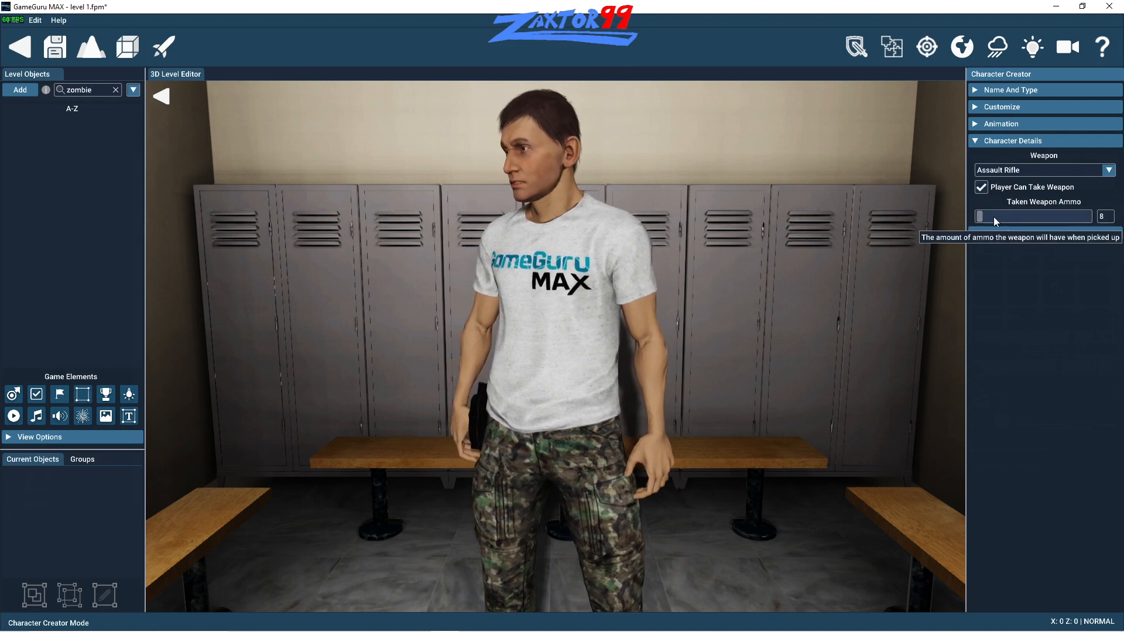
pyautogui.moveTo(990, 217); pyautogui.dragTo(1009, 217)
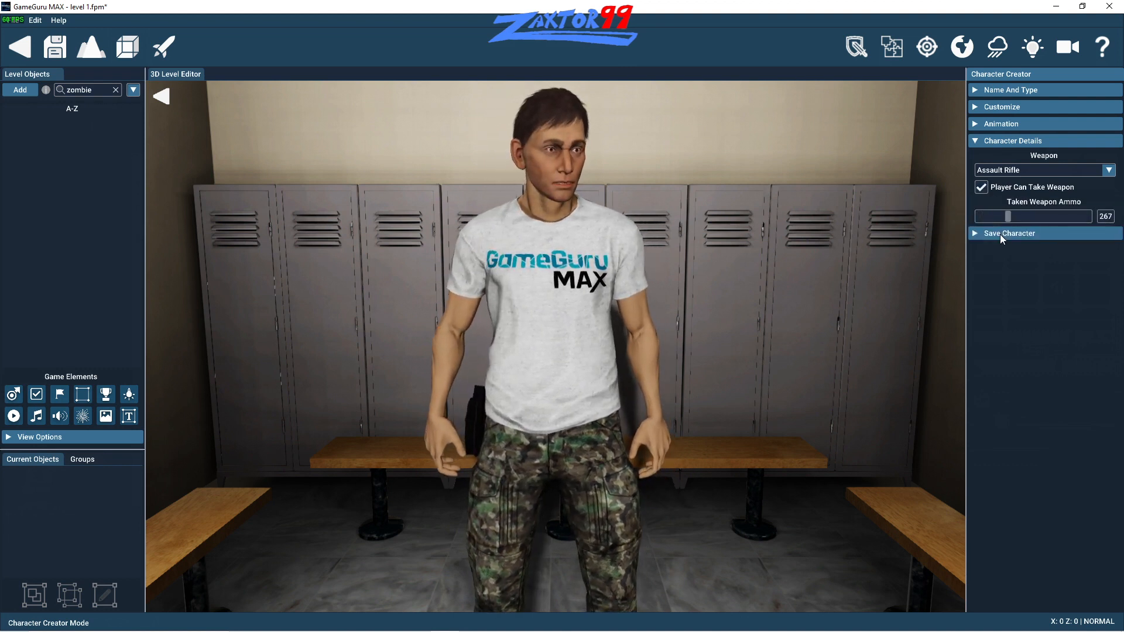
# - Try several beard styles on the character, including Scruffy Blonde and Scruffy Red, and settle on Scruffy Brown facial hair
pyautogui.click(1000, 107)
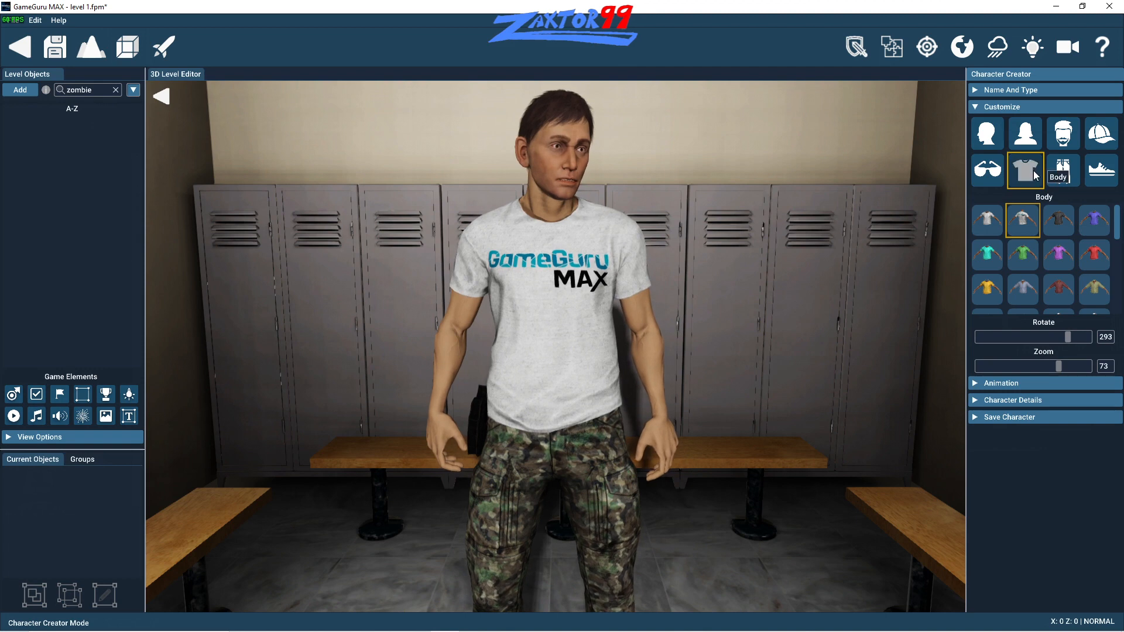
pyautogui.click(1064, 144)
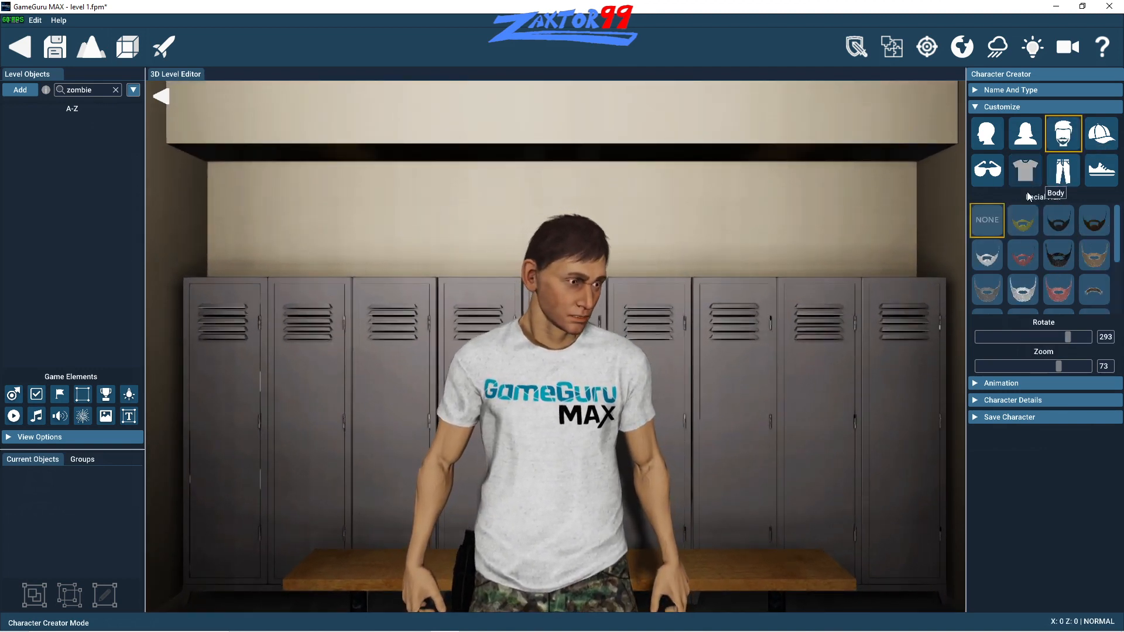
pyautogui.moveTo(1018, 228)
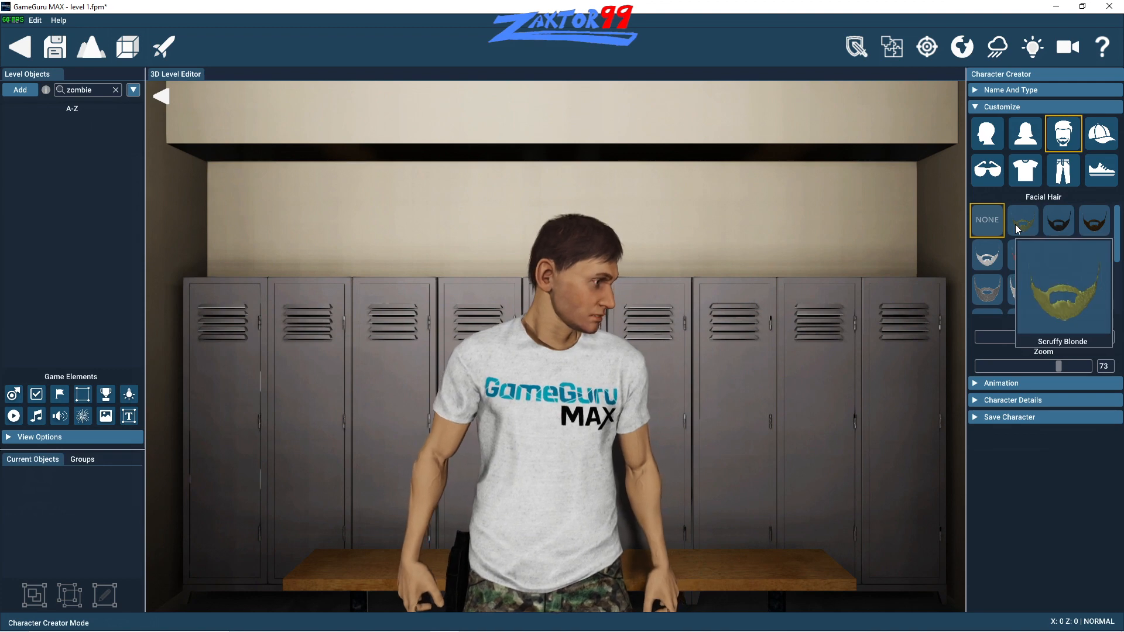
pyautogui.click(1018, 228)
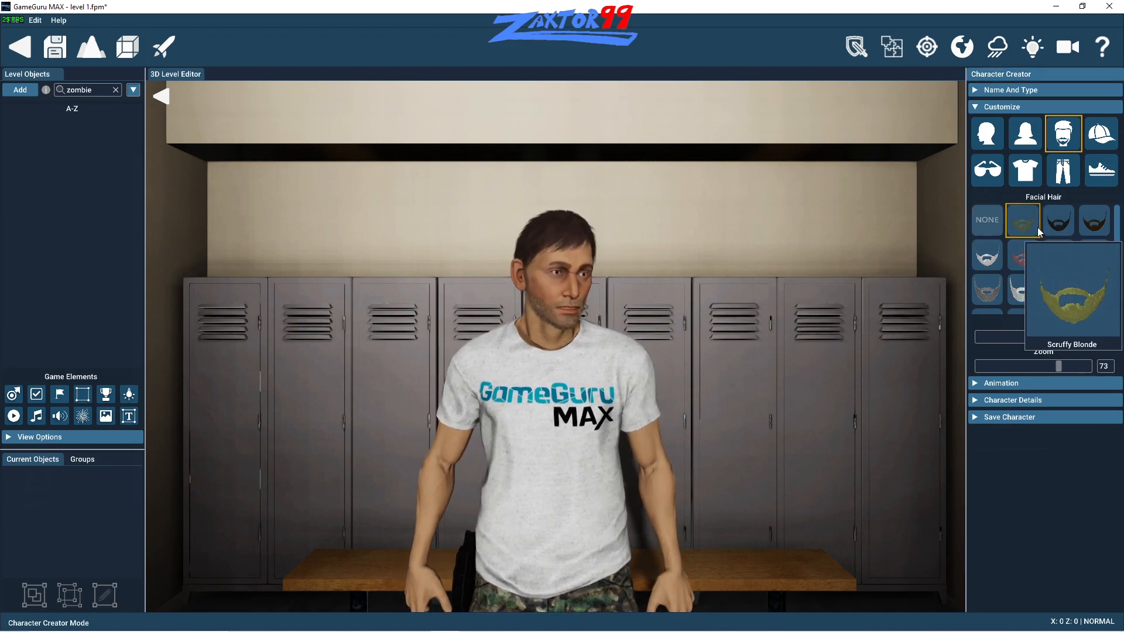
pyautogui.click(1067, 228)
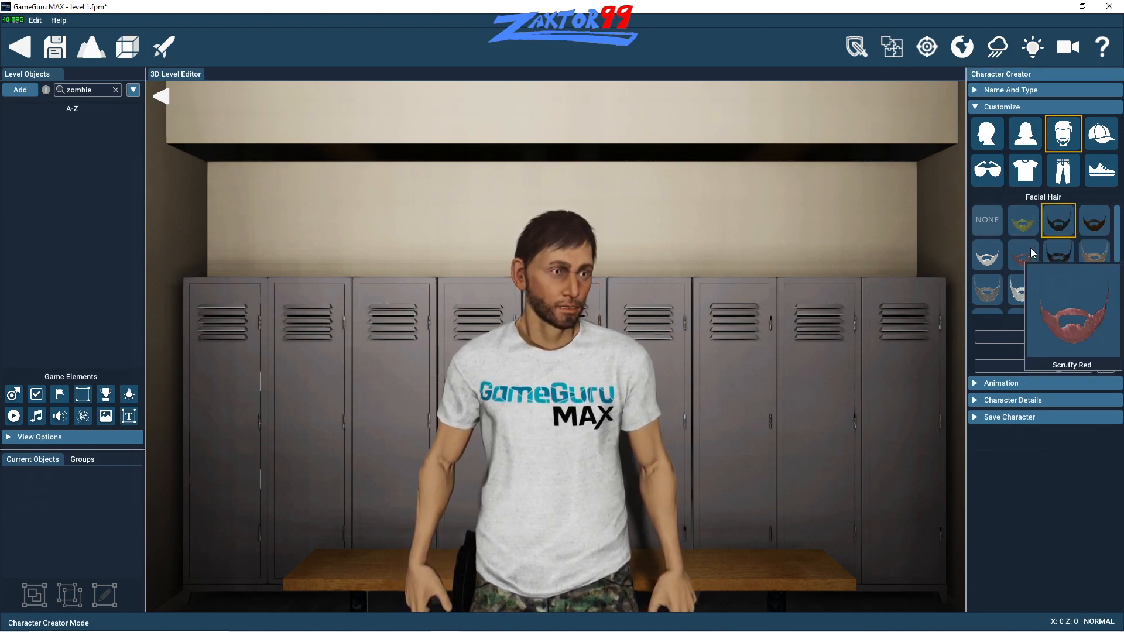
pyautogui.click(1030, 247)
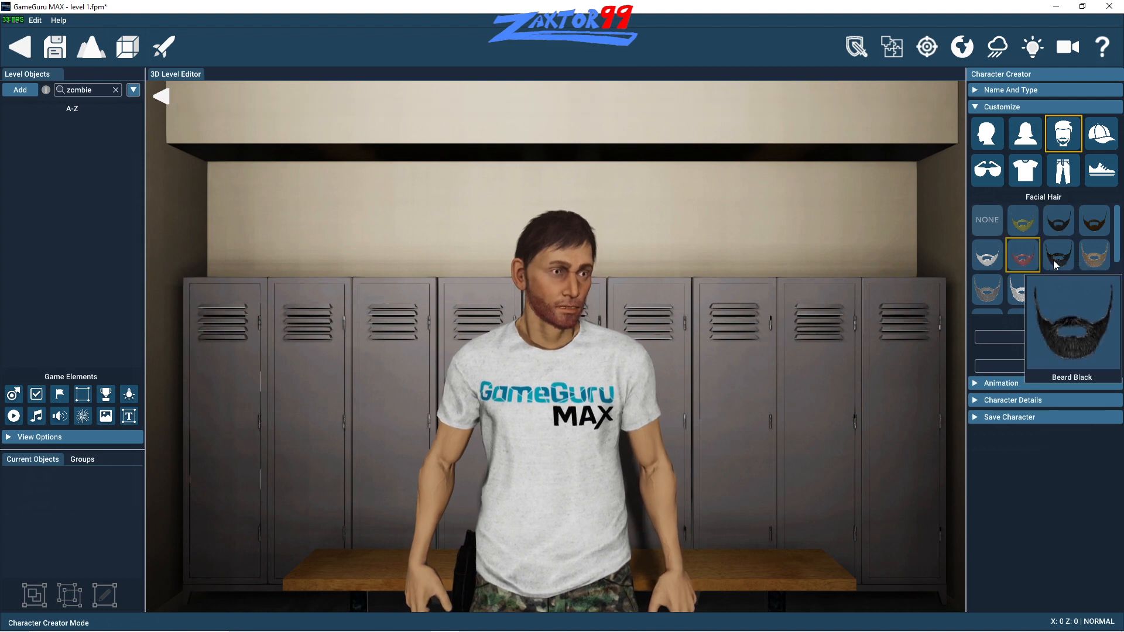
pyautogui.click(1092, 232)
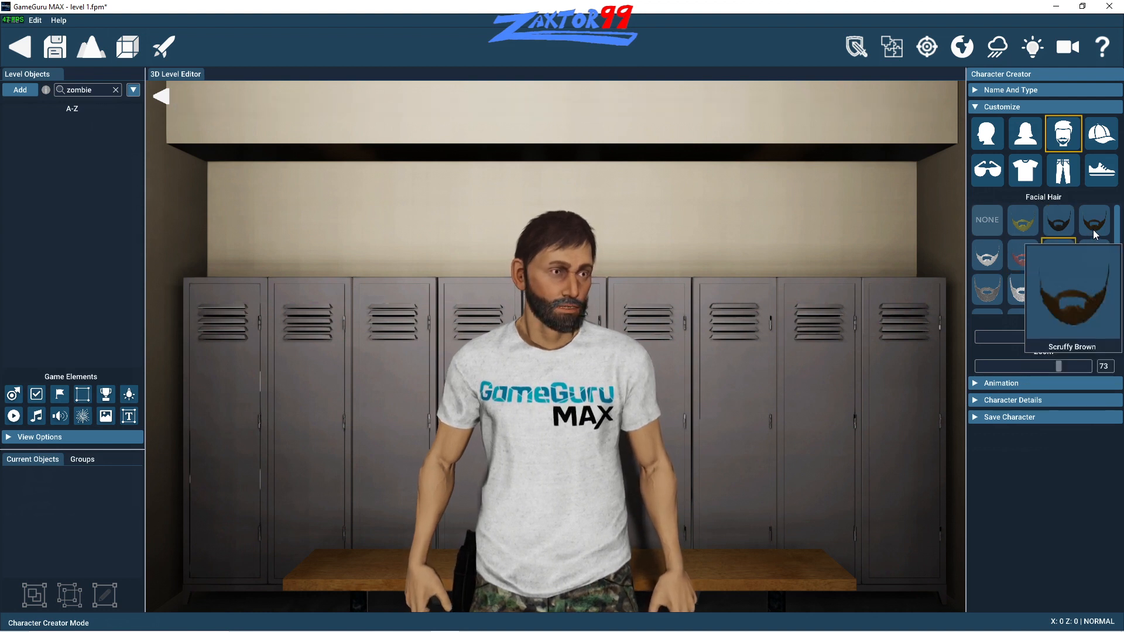
pyautogui.click(1094, 230)
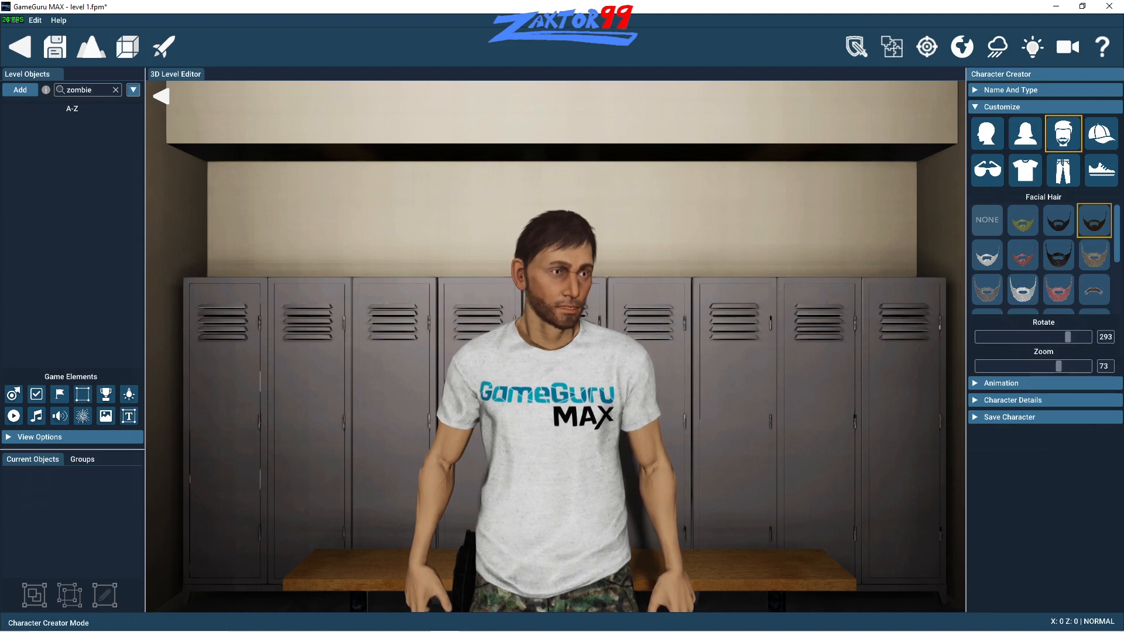
# - Try several hairstyles on the character, including Cropped Blonde, and settle on the long pink hair
pyautogui.click(1102, 174)
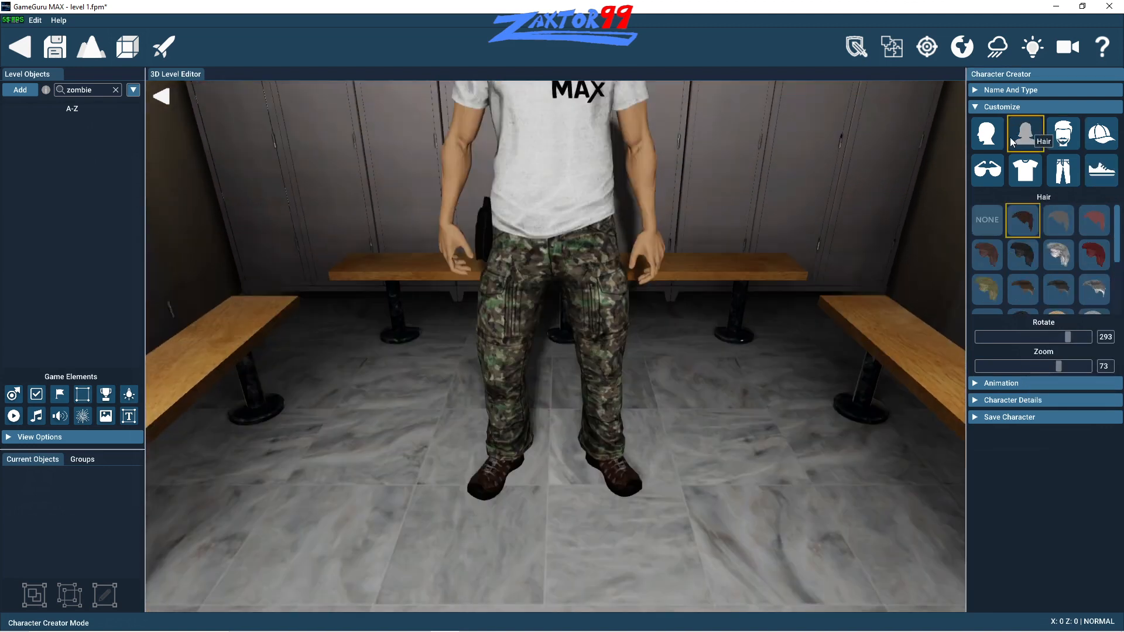
pyautogui.click(1026, 134)
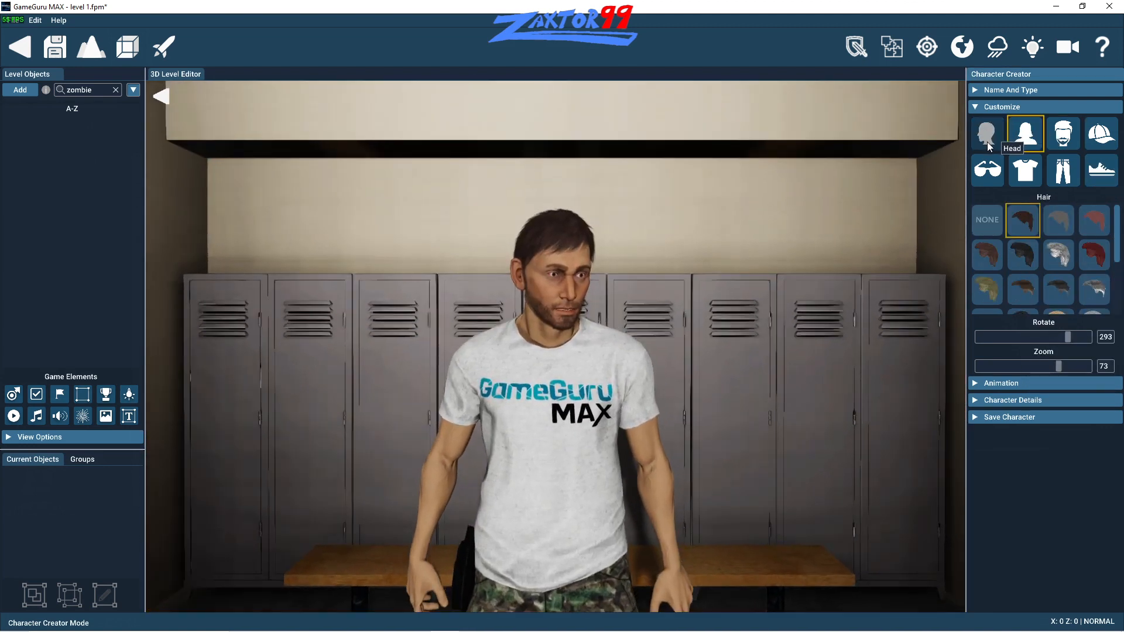
pyautogui.click(1084, 251)
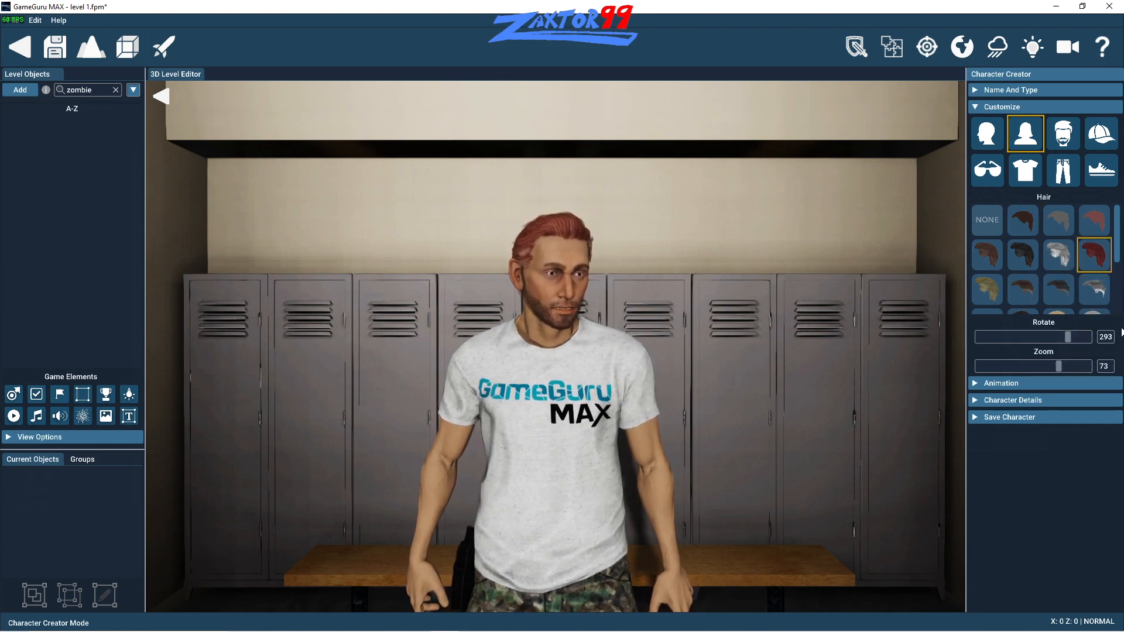
pyautogui.moveTo(1116, 237); pyautogui.dragTo(1120, 288)
pyautogui.click(1034, 266)
pyautogui.click(990, 262)
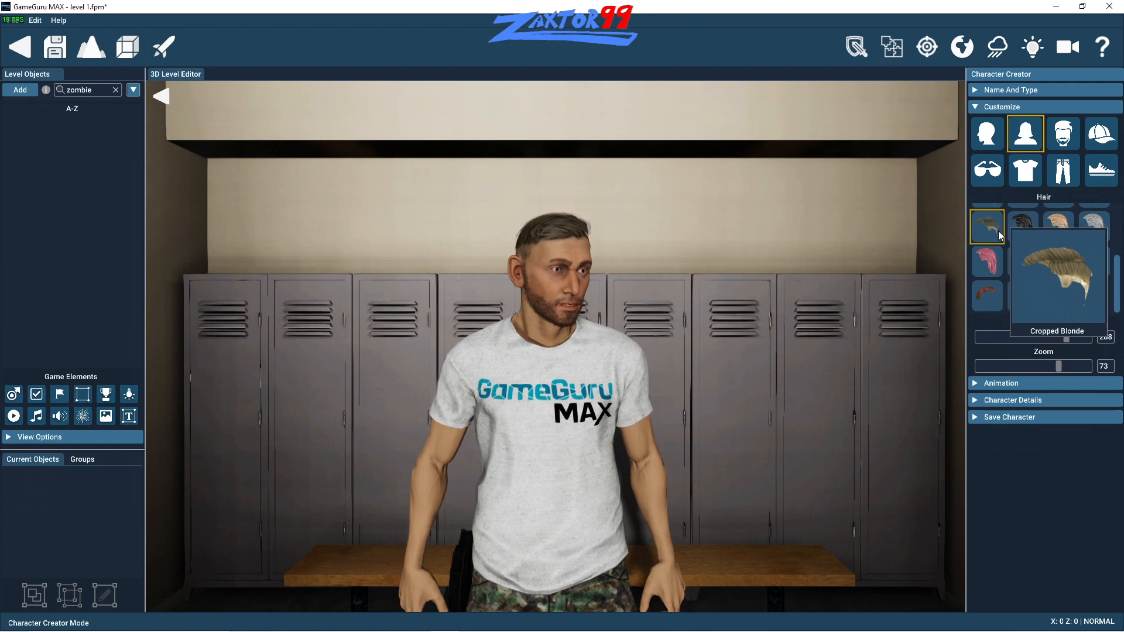
pyautogui.click(990, 269)
pyautogui.scroll(2, 1022, 263)
# - Try several heads on the character, including Mediterranean Old, Worn and Military, and settle on Jungle Camo
pyautogui.click(977, 138)
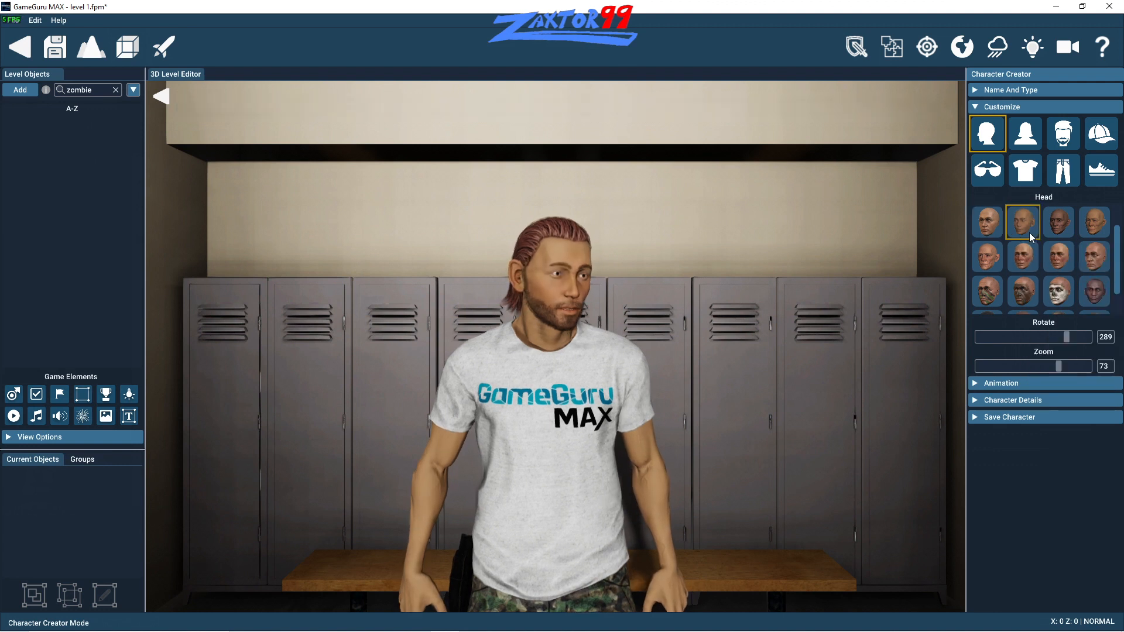
pyautogui.click(1058, 230)
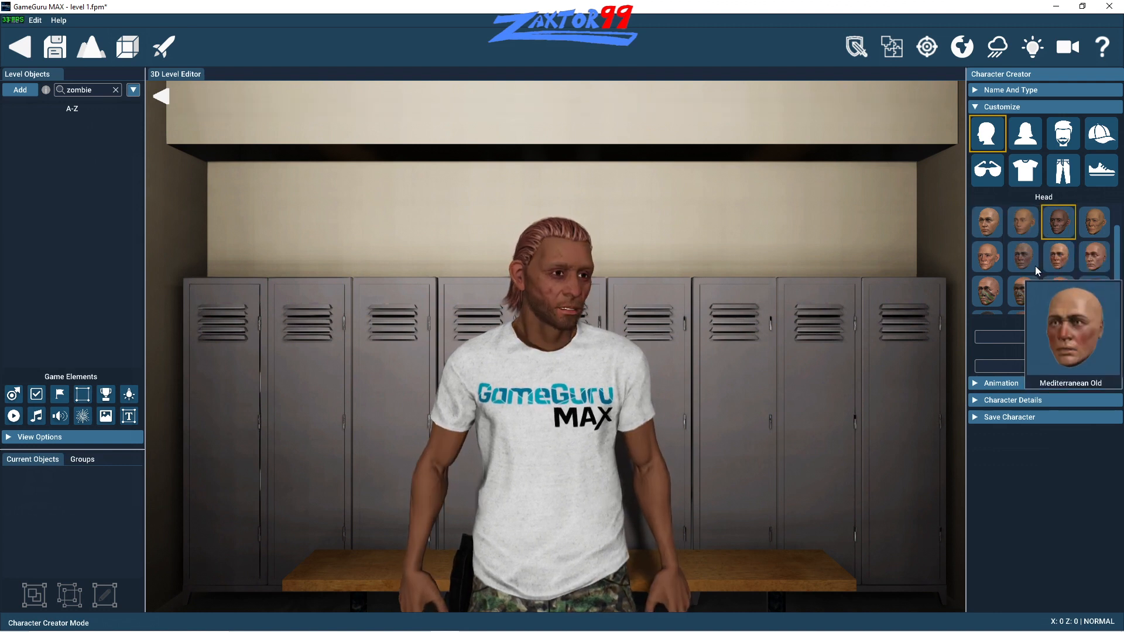
pyautogui.click(1058, 261)
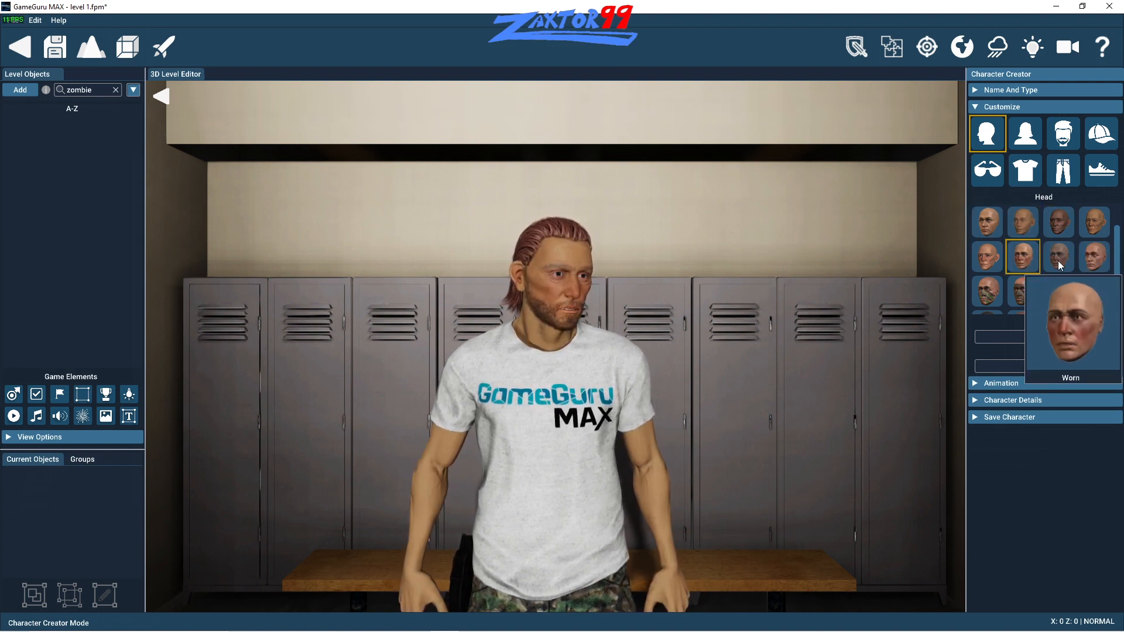
pyautogui.click(1102, 270)
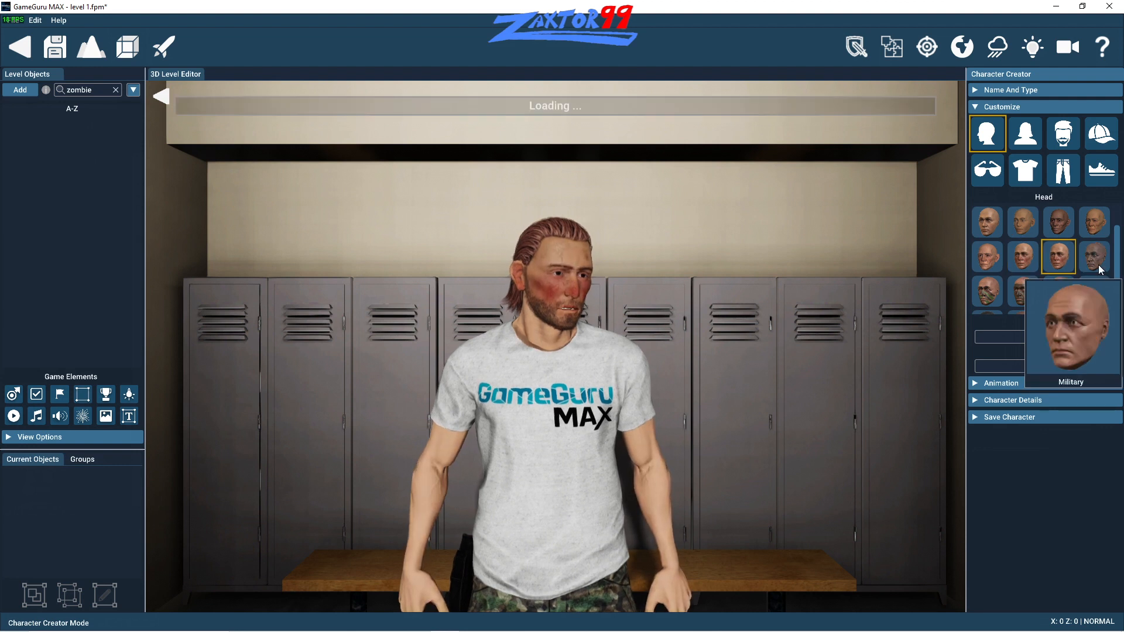
pyautogui.click(1059, 285)
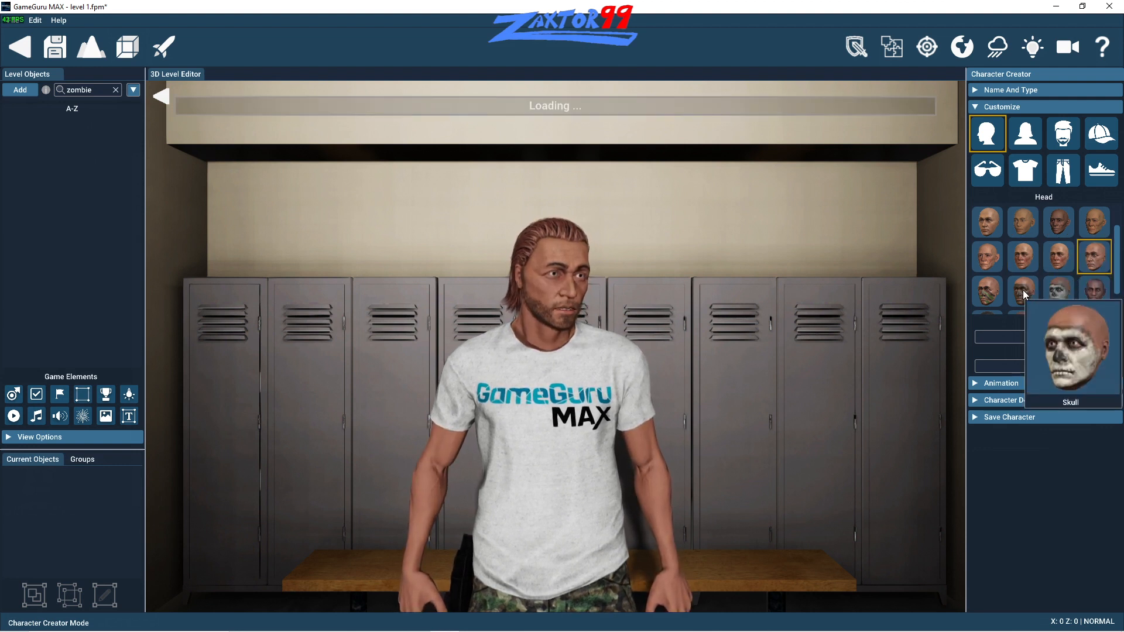
pyautogui.click(1024, 289)
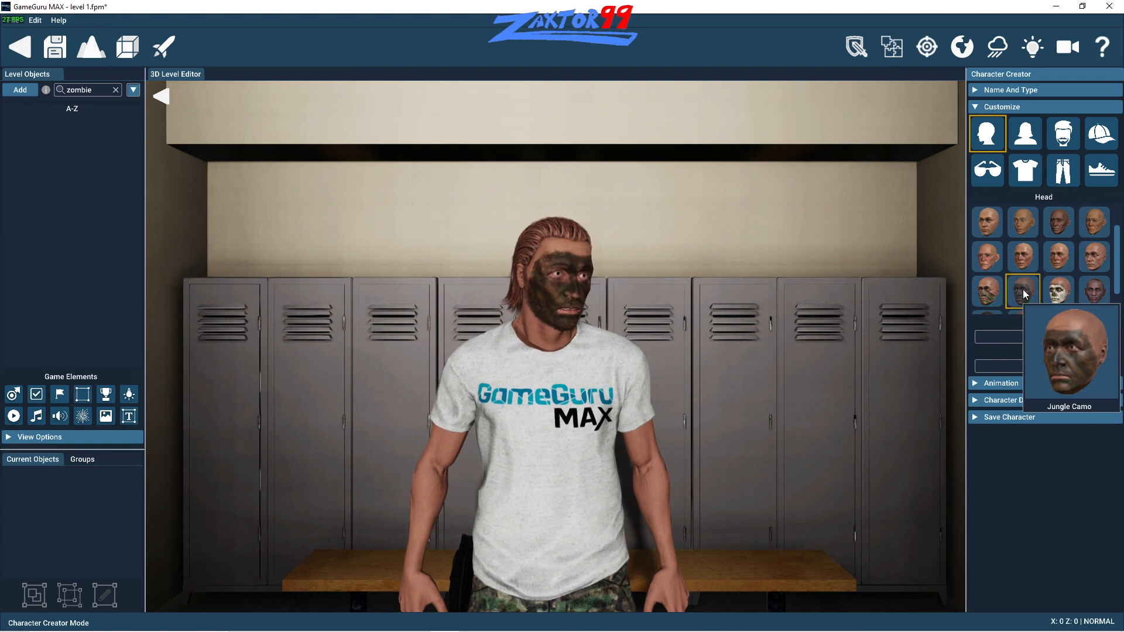
# - Try the brown hat as the character's head gear, and replace it with the black cap
pyautogui.click(1102, 134)
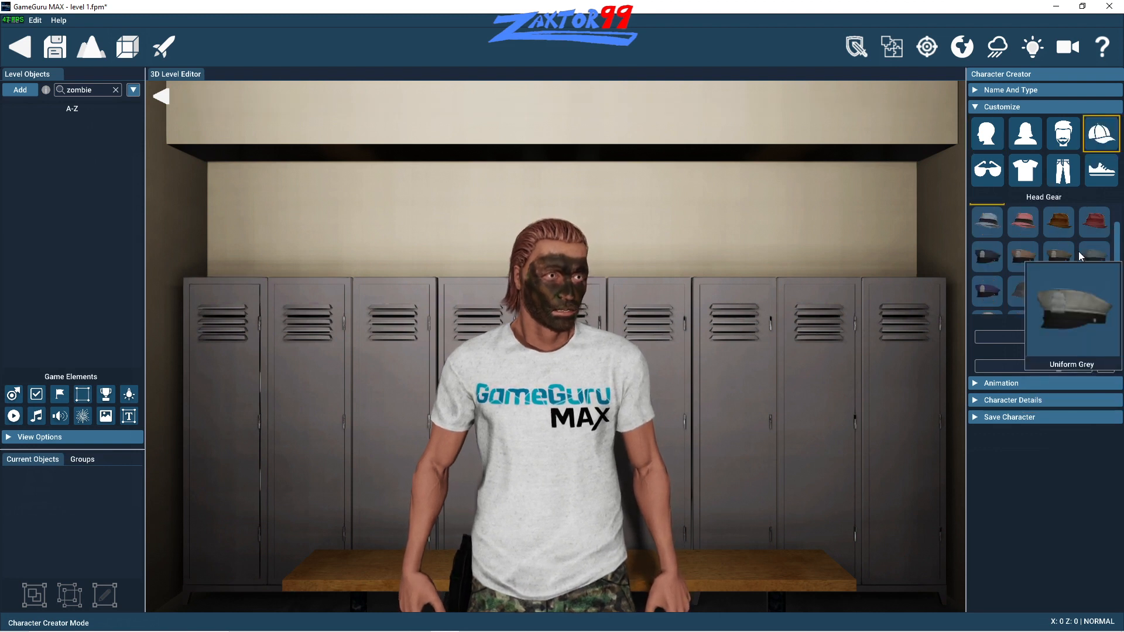
pyautogui.click(1065, 223)
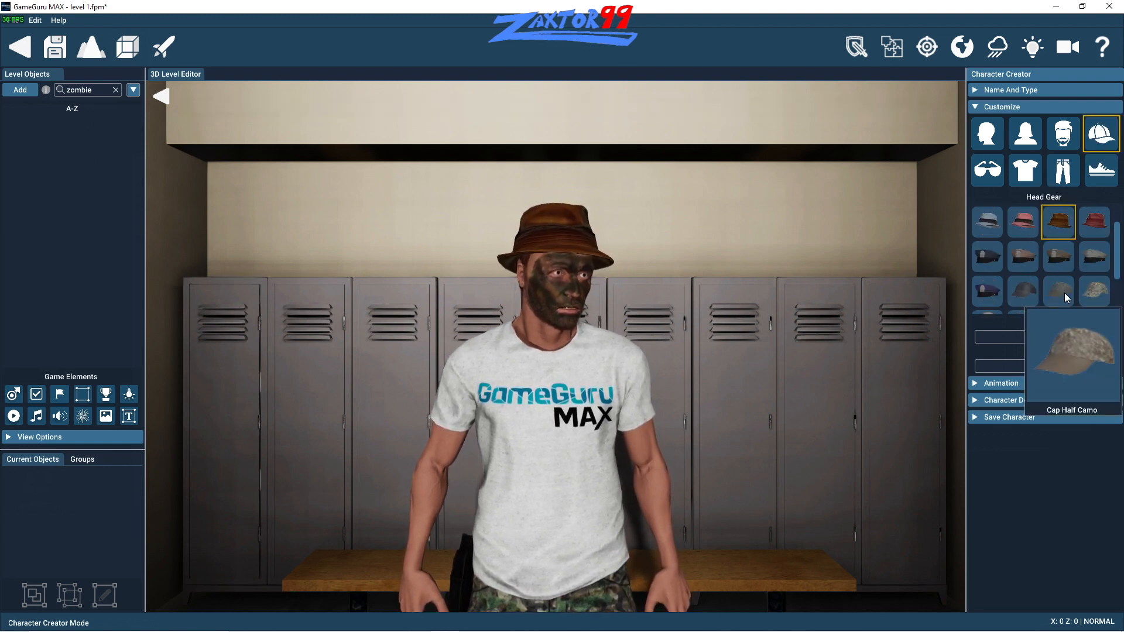
pyautogui.click(1026, 289)
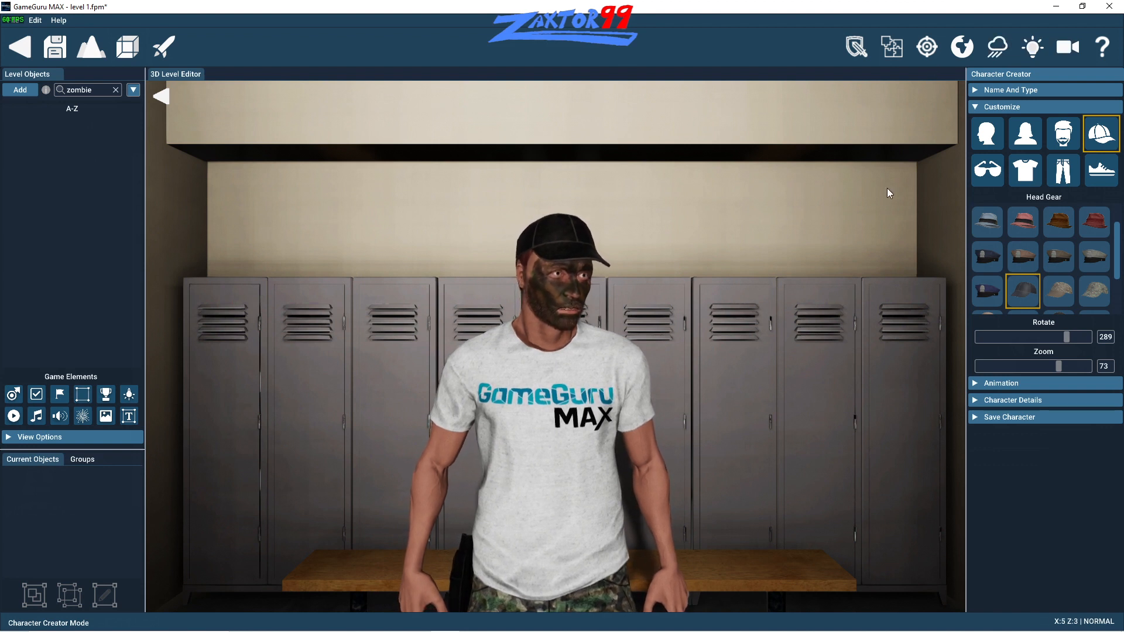
# - Save the character, add it to the object library with the Blue spotlight backdrop, and close the library
pyautogui.click(985, 417)
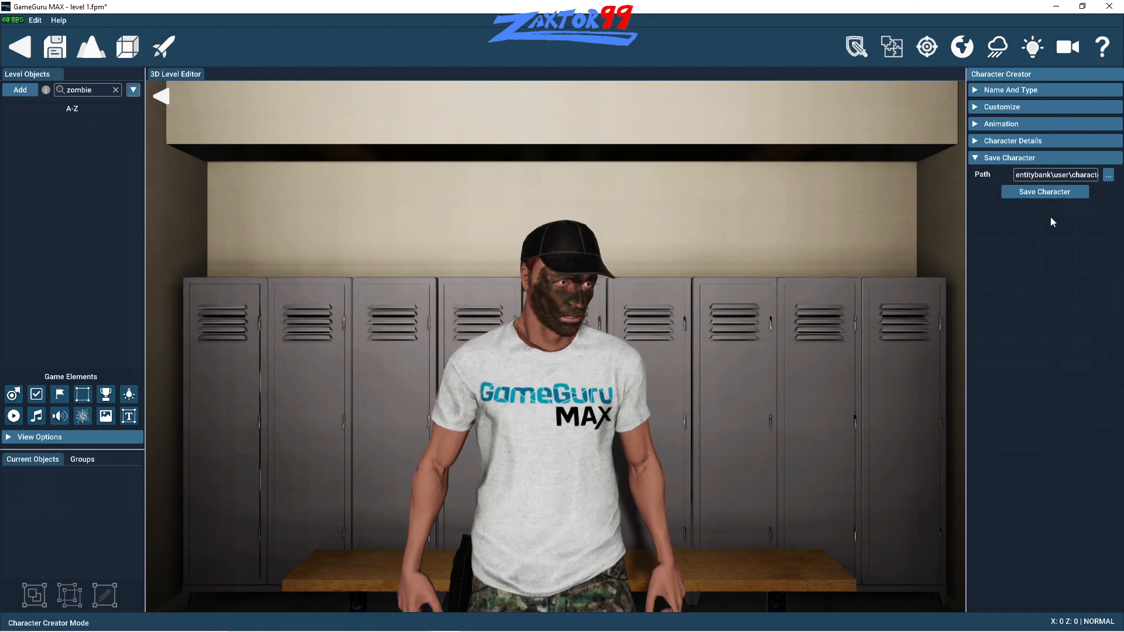
pyautogui.click(1022, 192)
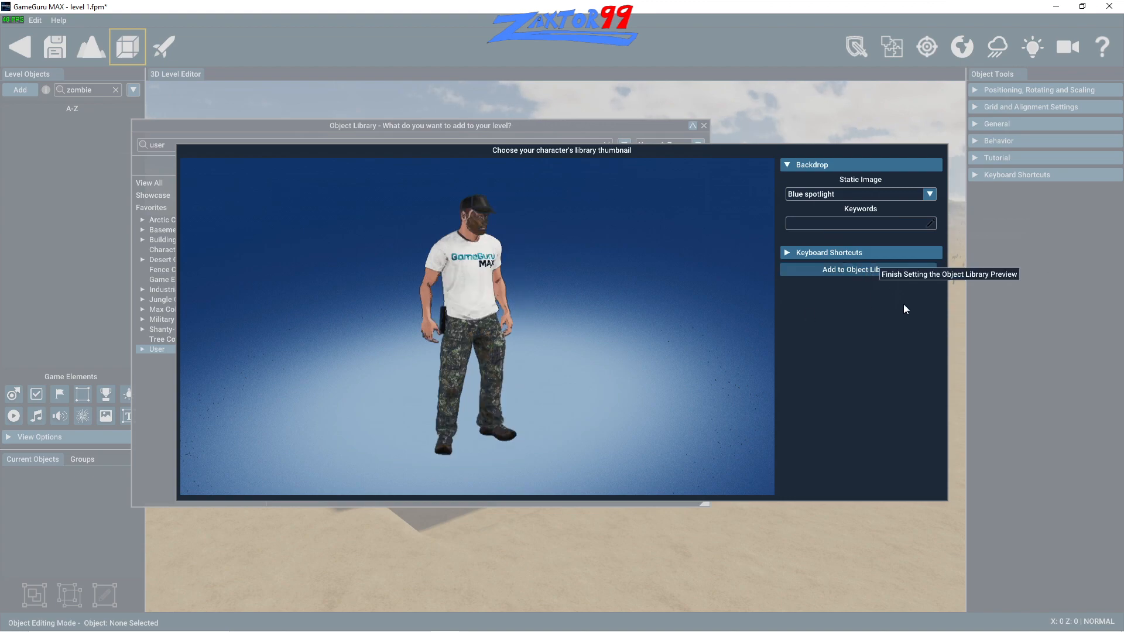
pyautogui.click(858, 269)
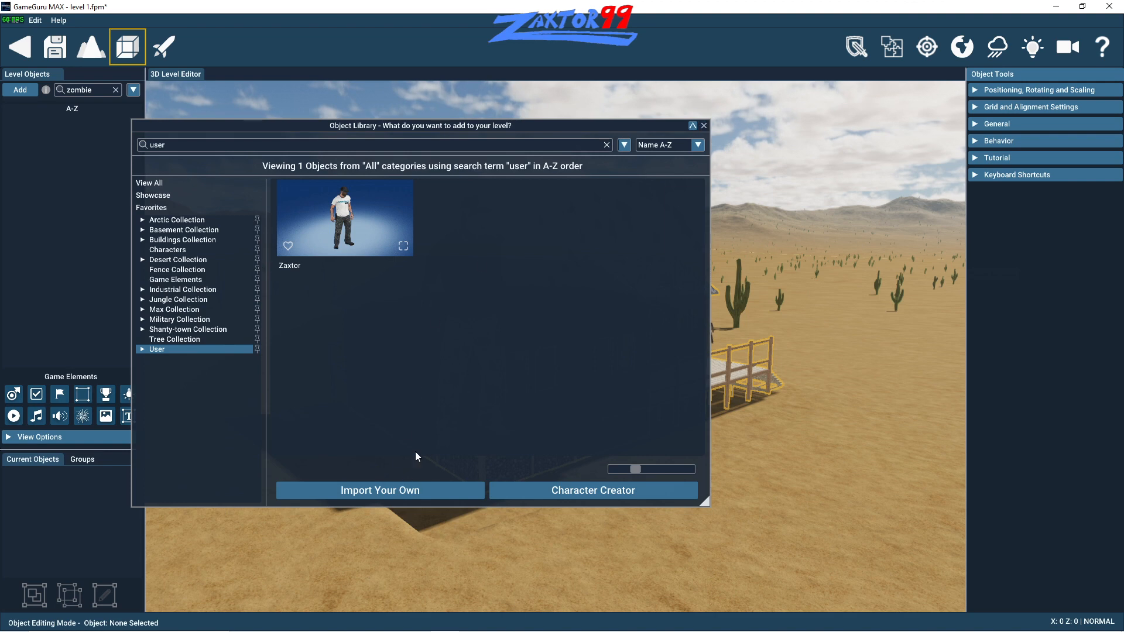
pyautogui.click(704, 126)
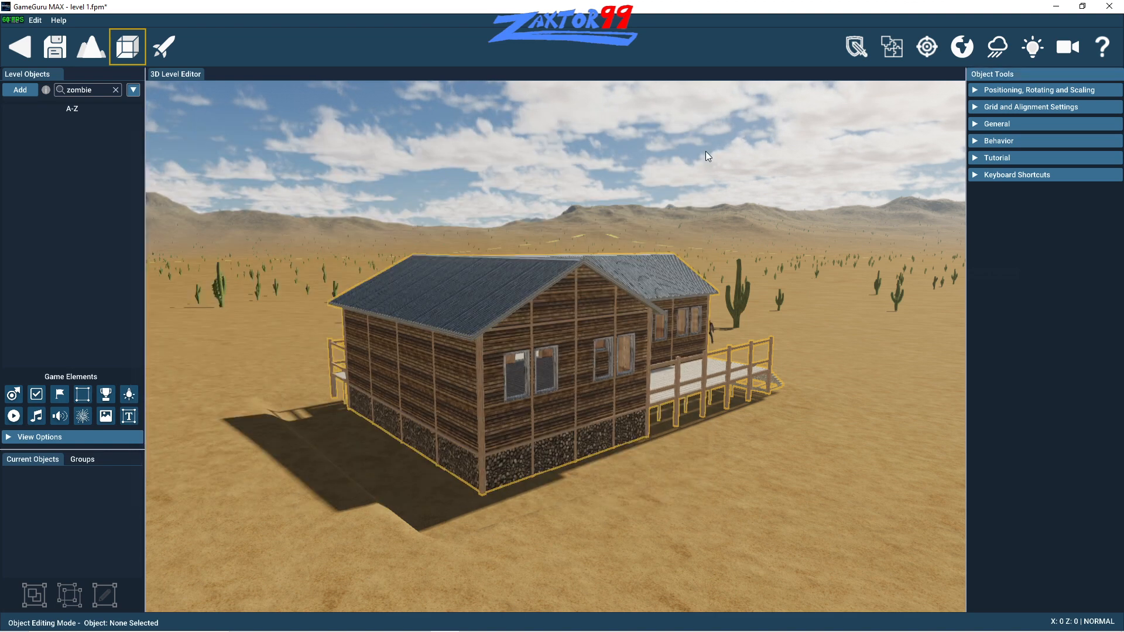
pyautogui.click(57, 20)
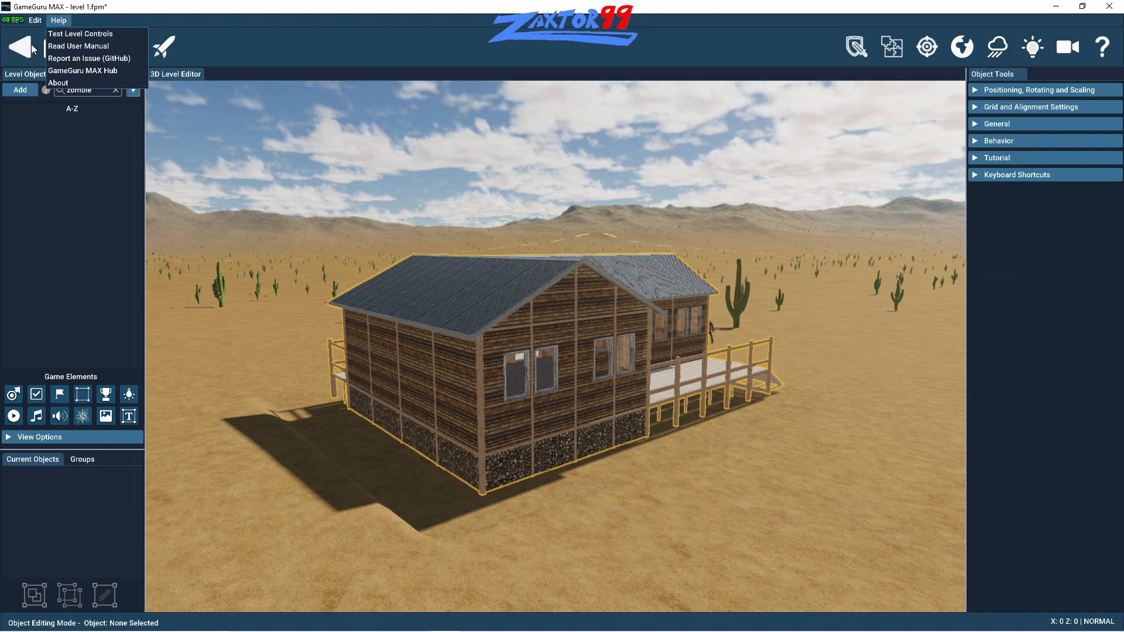
pyautogui.click(32, 23)
pyautogui.moveTo(64, 26)
pyautogui.click(353, 154)
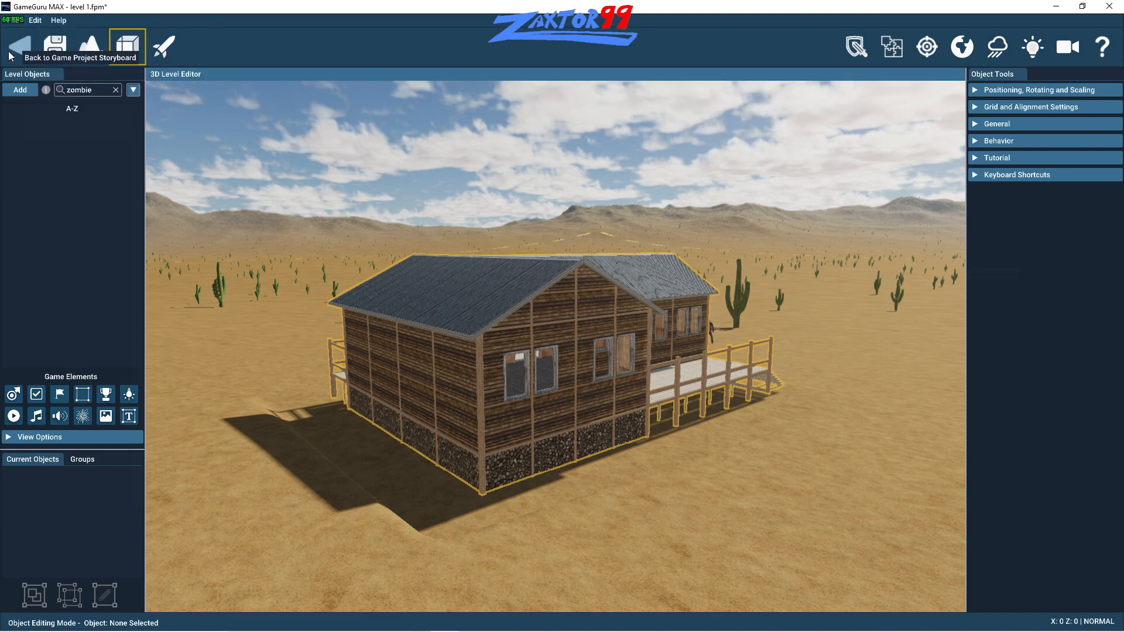
# - Save level 1 and open the level's file commands
pyautogui.click(44, 53)
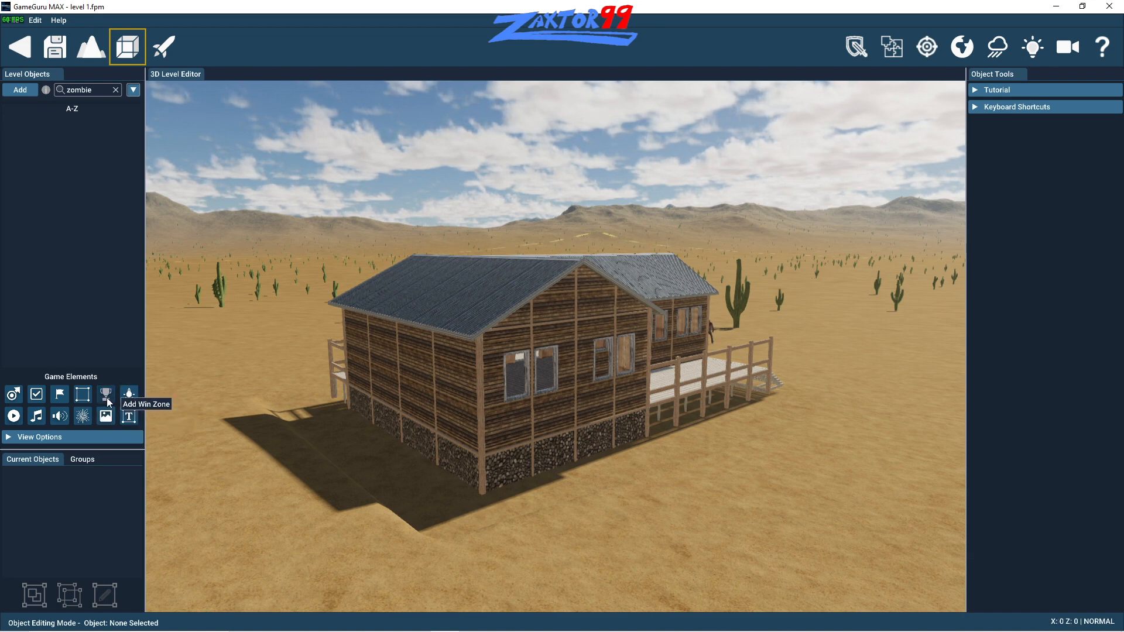
pyautogui.click(16, 21)
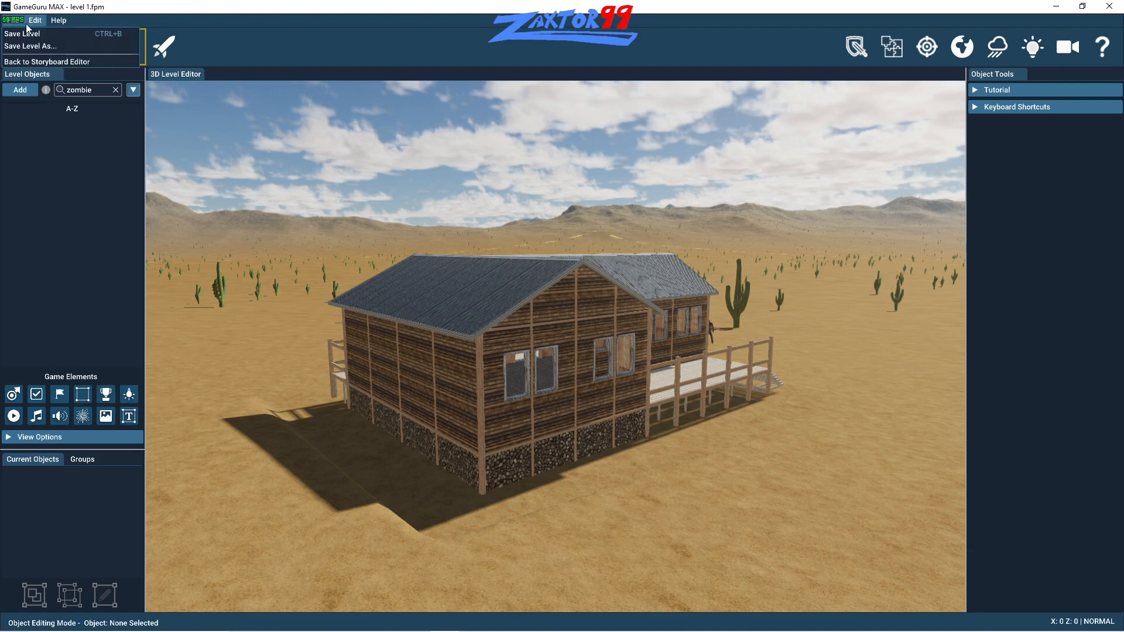
# - Check the level editor's editing and help commands, and return to the Game Storyboard
pyautogui.moveTo(35, 23)
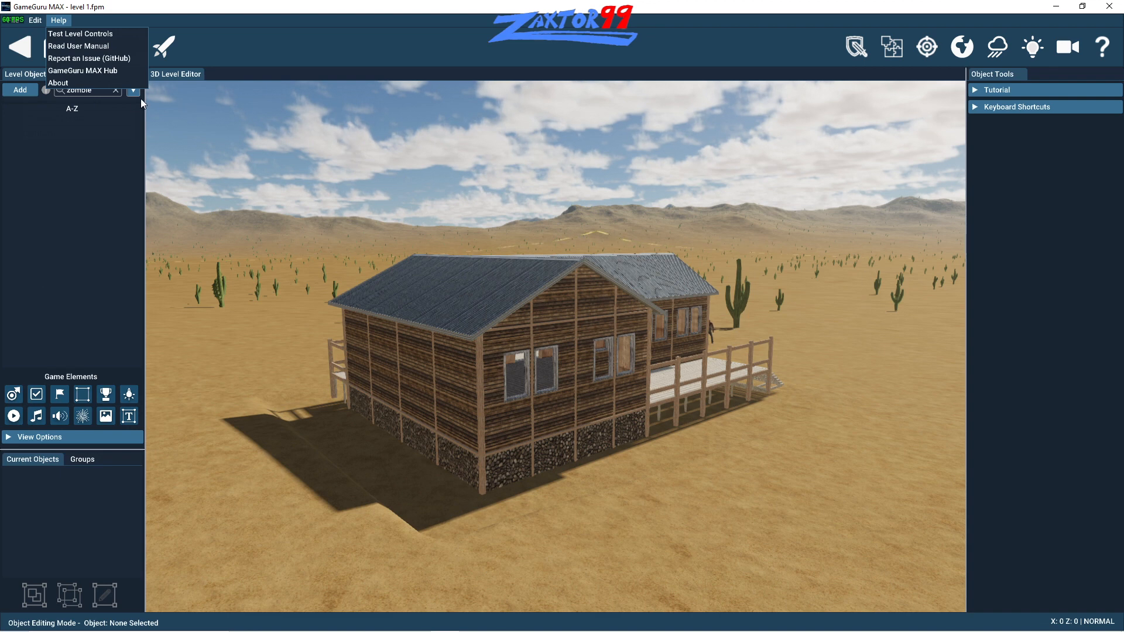
pyautogui.click(71, 144)
pyautogui.click(36, 22)
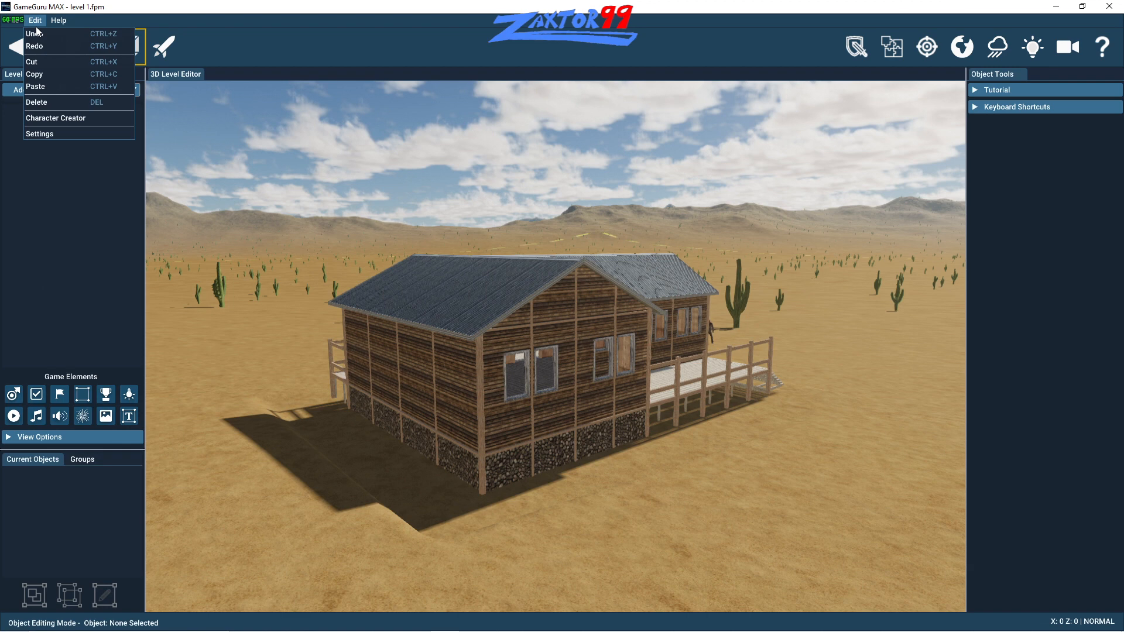
pyautogui.moveTo(11, 25)
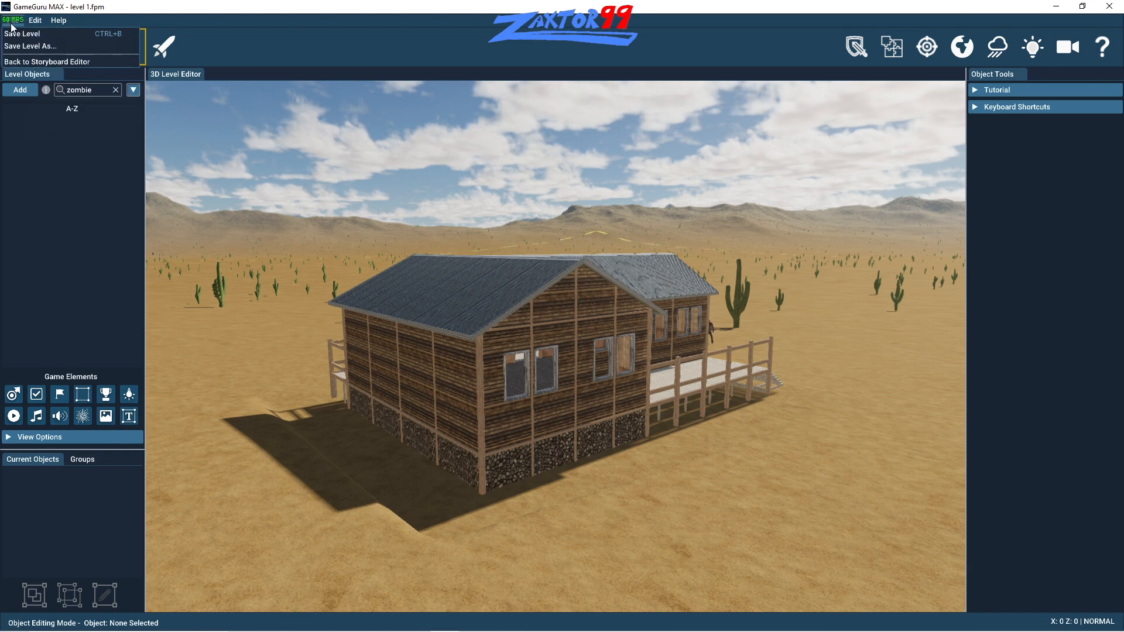
pyautogui.click(47, 61)
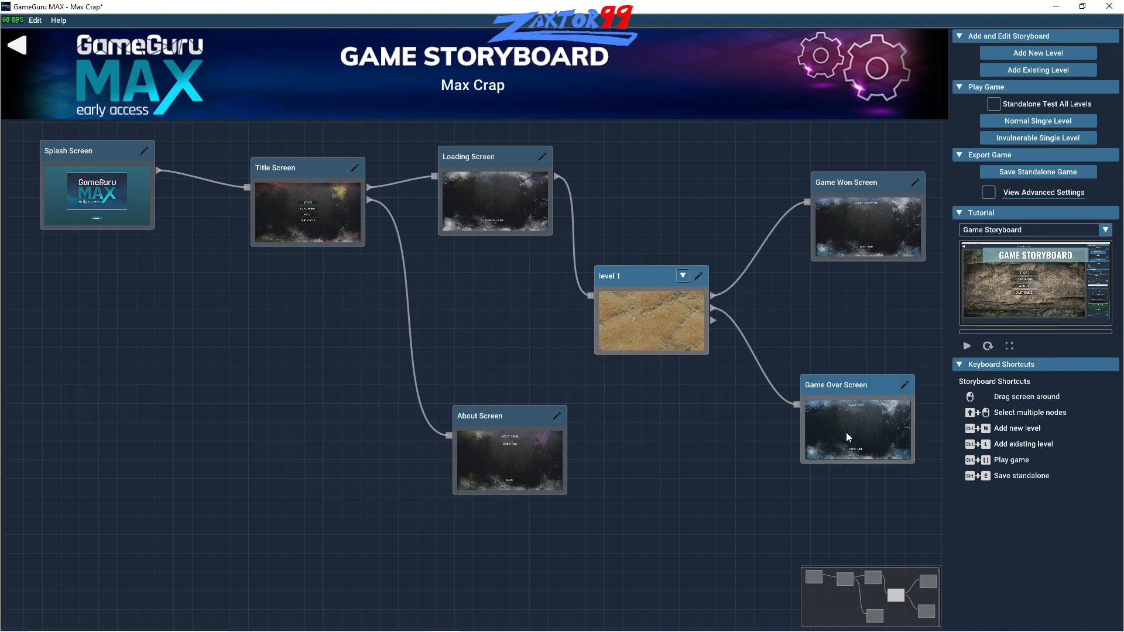
# - Export the Max Crap project as a test standalone game to the My Games folder, with its folder opening after saving
pyautogui.click(13, 20)
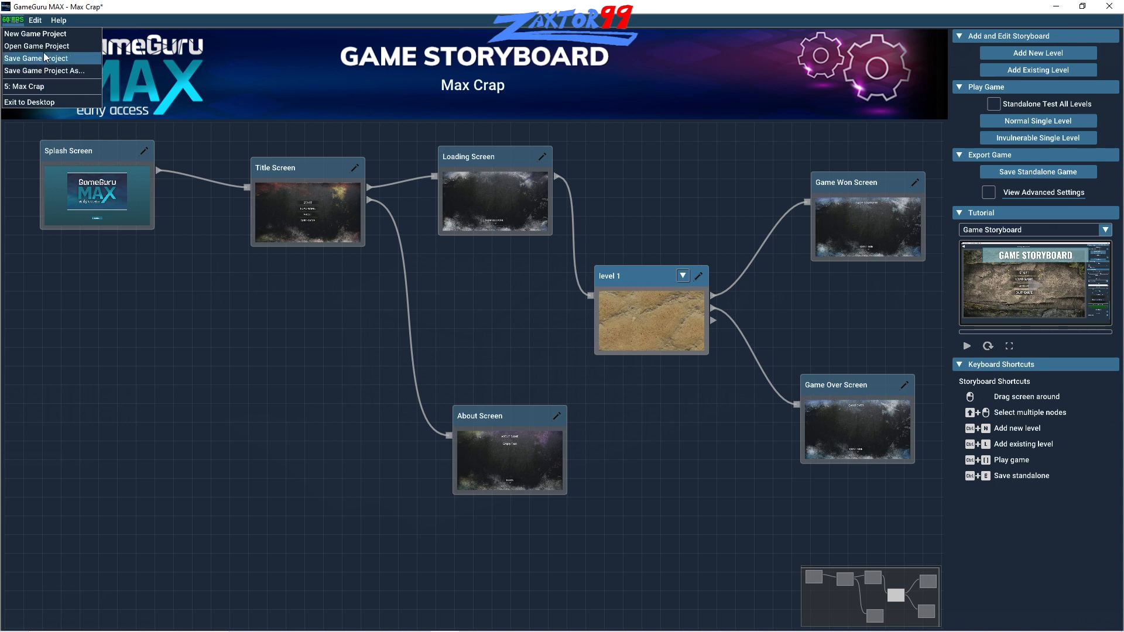
pyautogui.moveTo(61, 24)
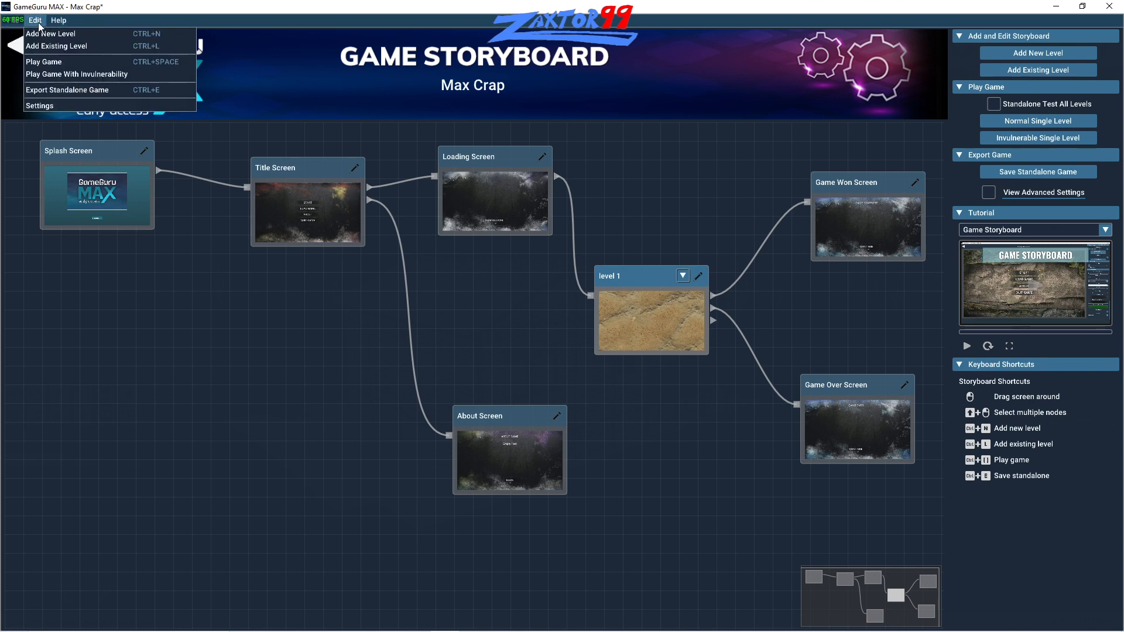
pyautogui.click(61, 90)
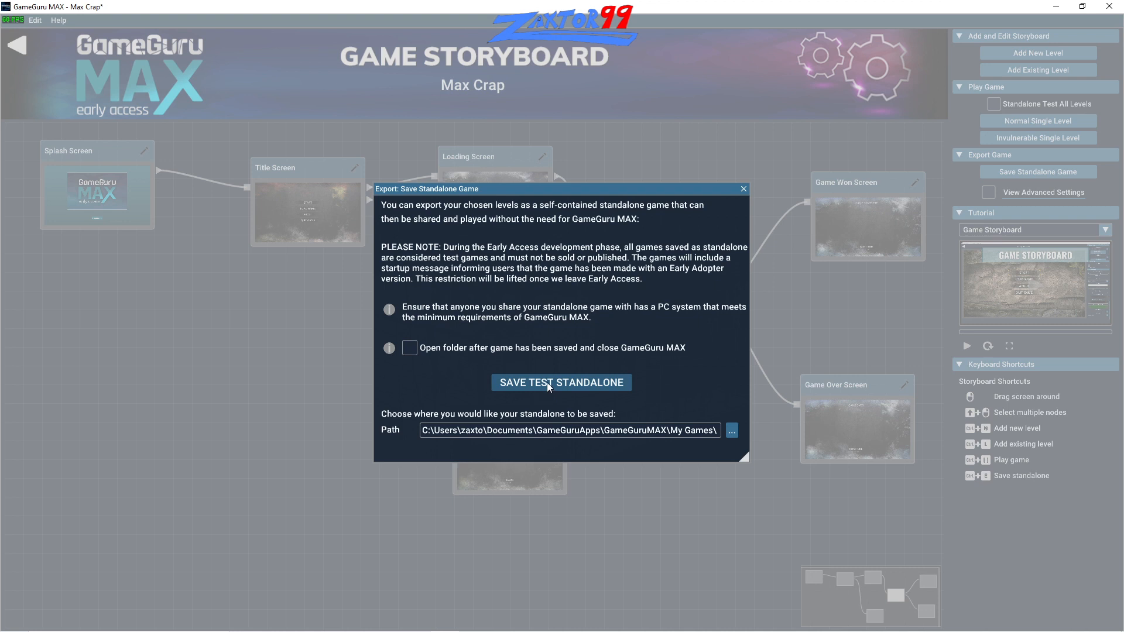
pyautogui.click(419, 352)
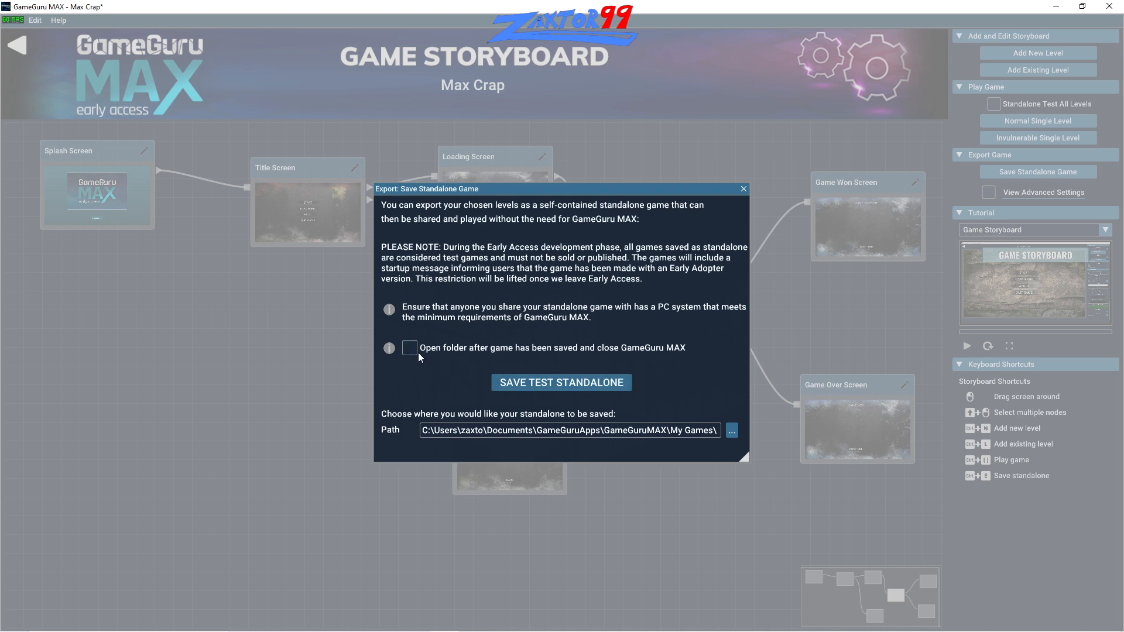
pyautogui.click(545, 384)
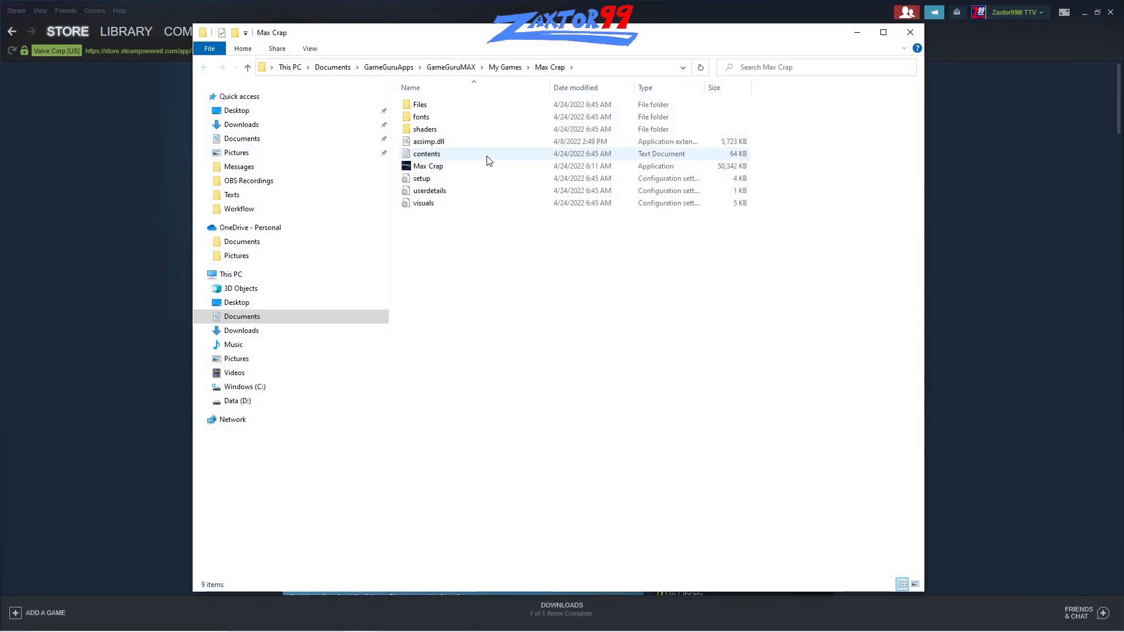
# - Clear Steam out of the way, launch the exported Max Crap application, continue past the Early Access notice, and start the game
pyautogui.moveTo(730, 39); pyautogui.dragTo(791, 68)
pyautogui.click(1087, 12)
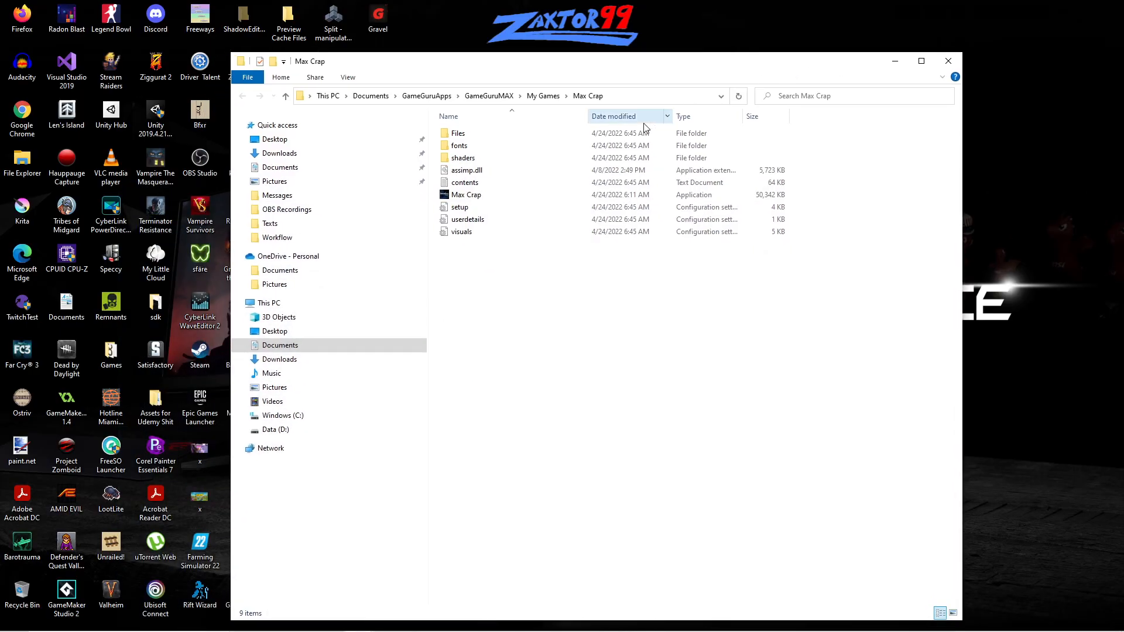
pyautogui.doubleClick(466, 195)
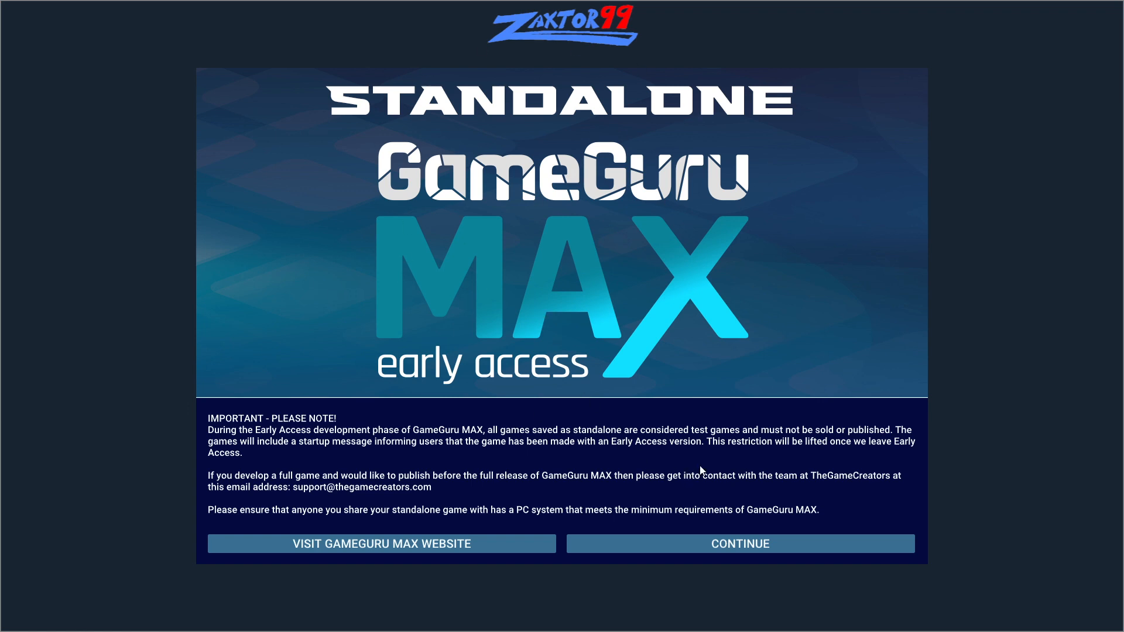
pyautogui.click(692, 548)
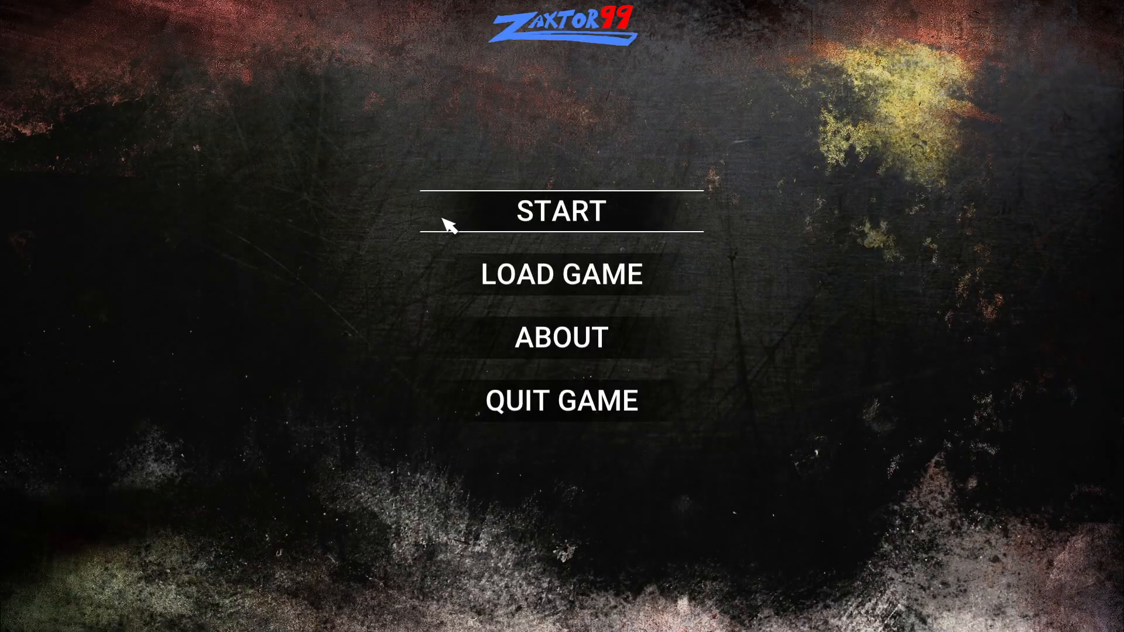
pyautogui.click(597, 219)
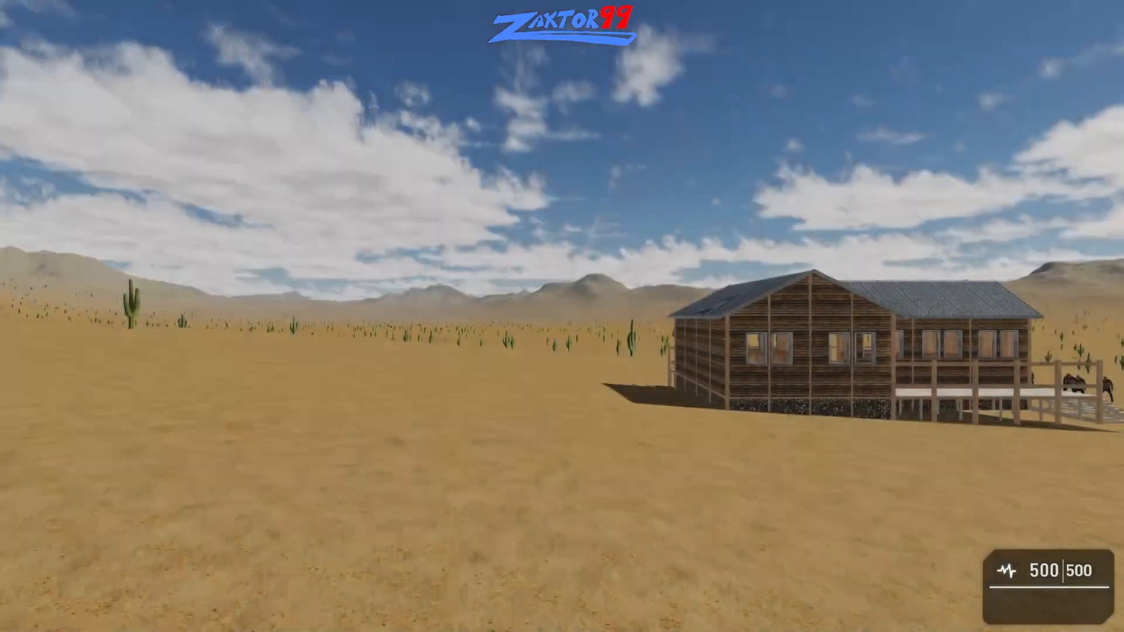
# - Pick up the rifle in the standalone game, run across the desert, and aim at the approaching zombies while backing off
pyautogui.press('w')
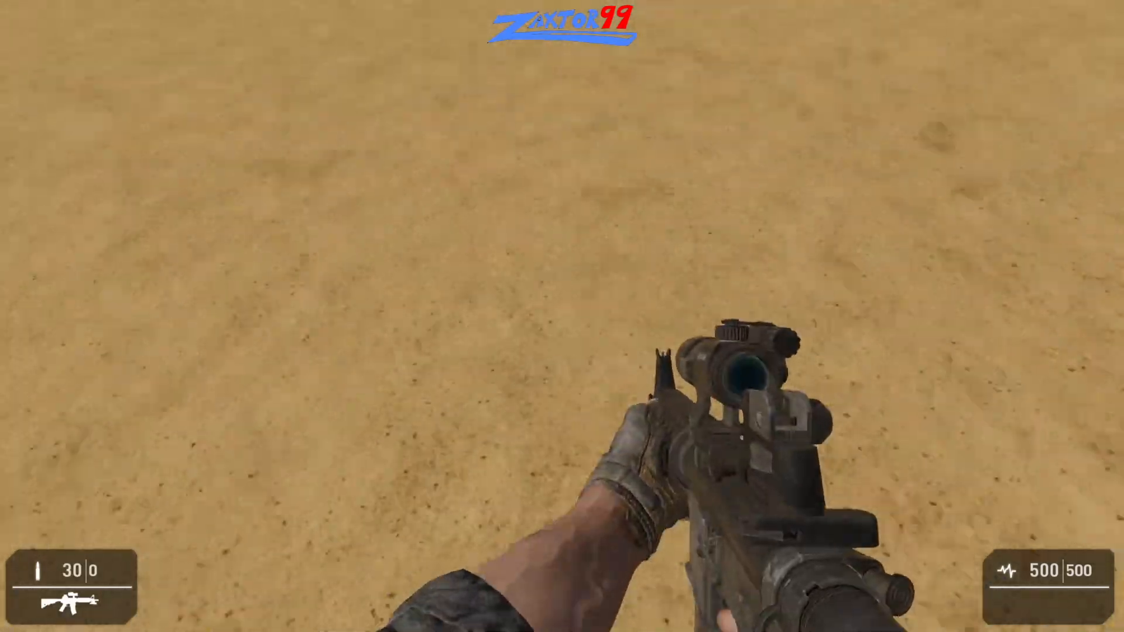
pyautogui.hotkey('shift', 'w')
pyautogui.hotkey('shift', 'w')
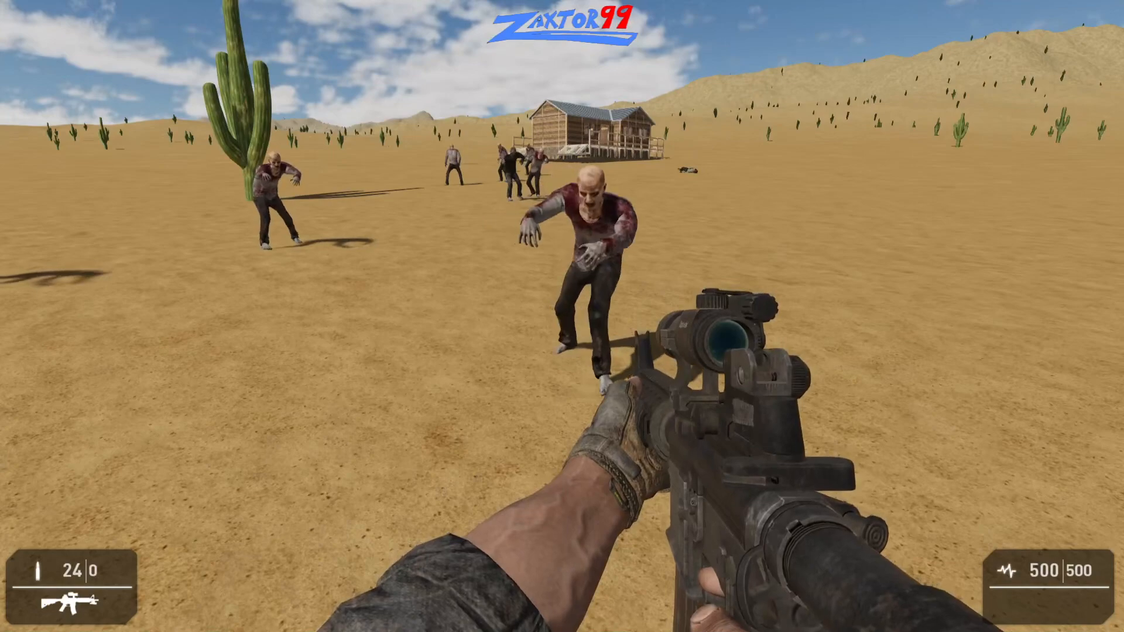
pyautogui.rightClick(562, 316)
pyautogui.press('s')
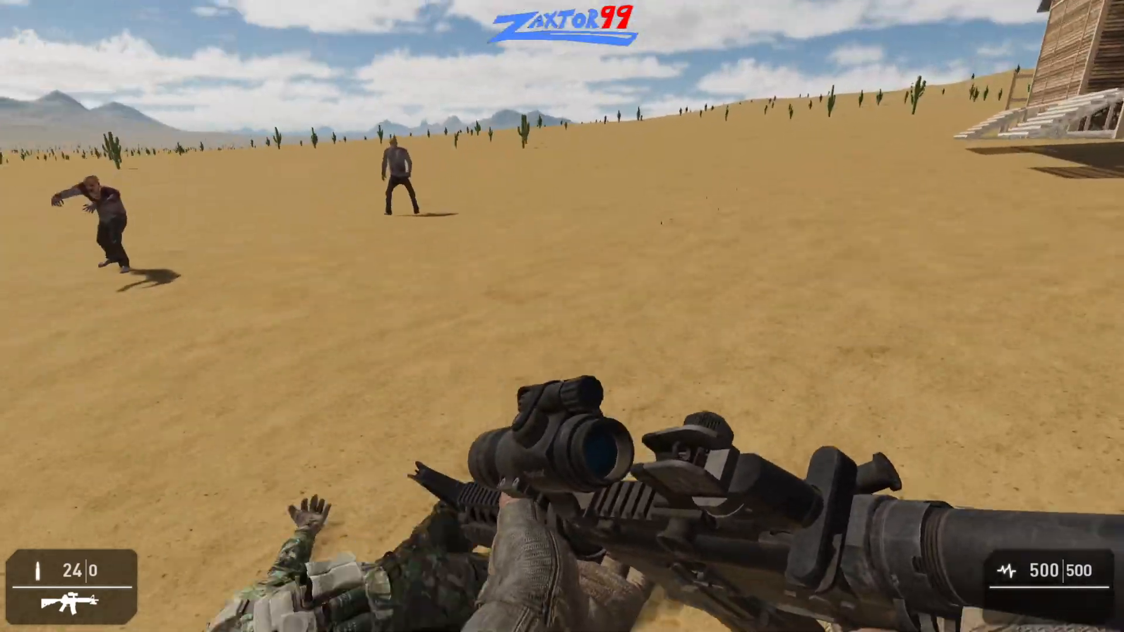
# - Close in on the zombie group near the house and move around it to test their melee attacks
pyautogui.press('w')
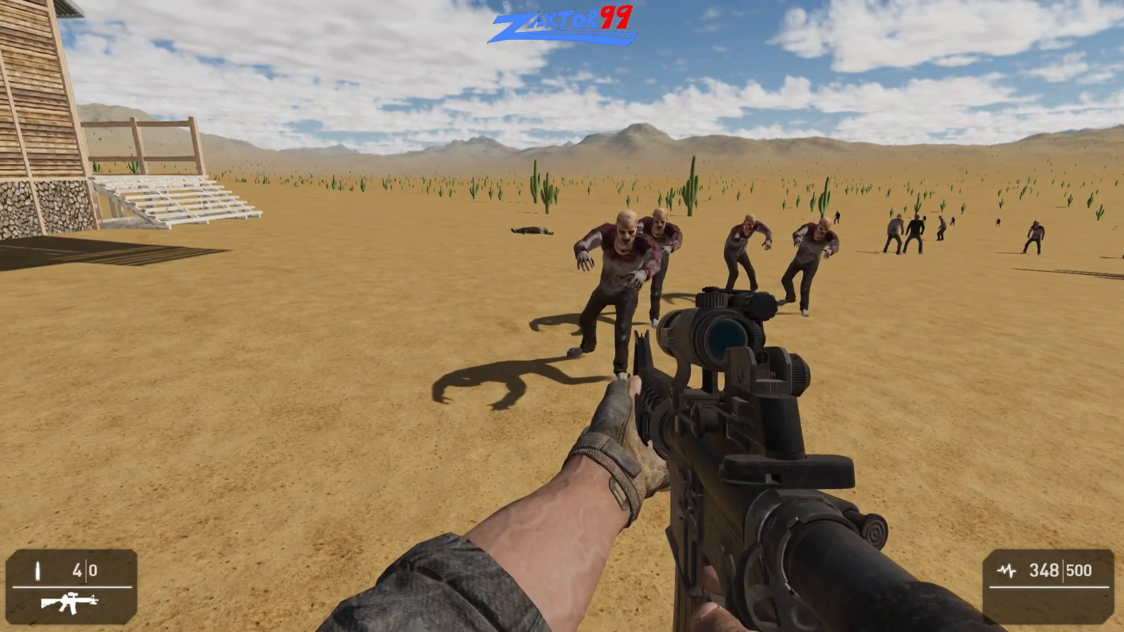
pyautogui.press('d')
pyautogui.press('w')
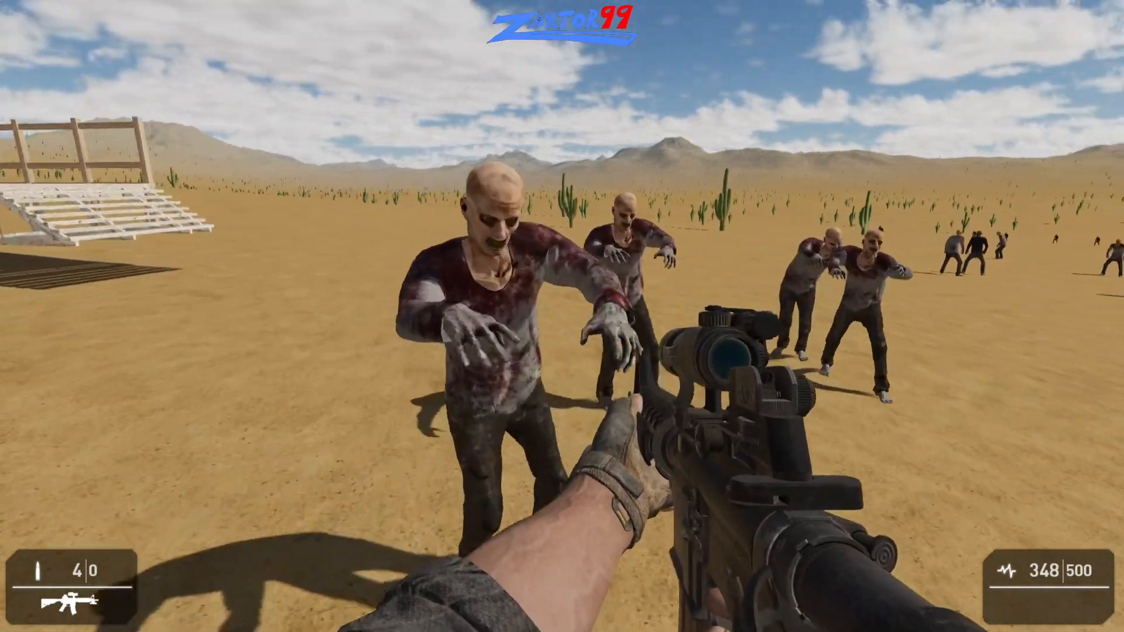
pyautogui.press('a')
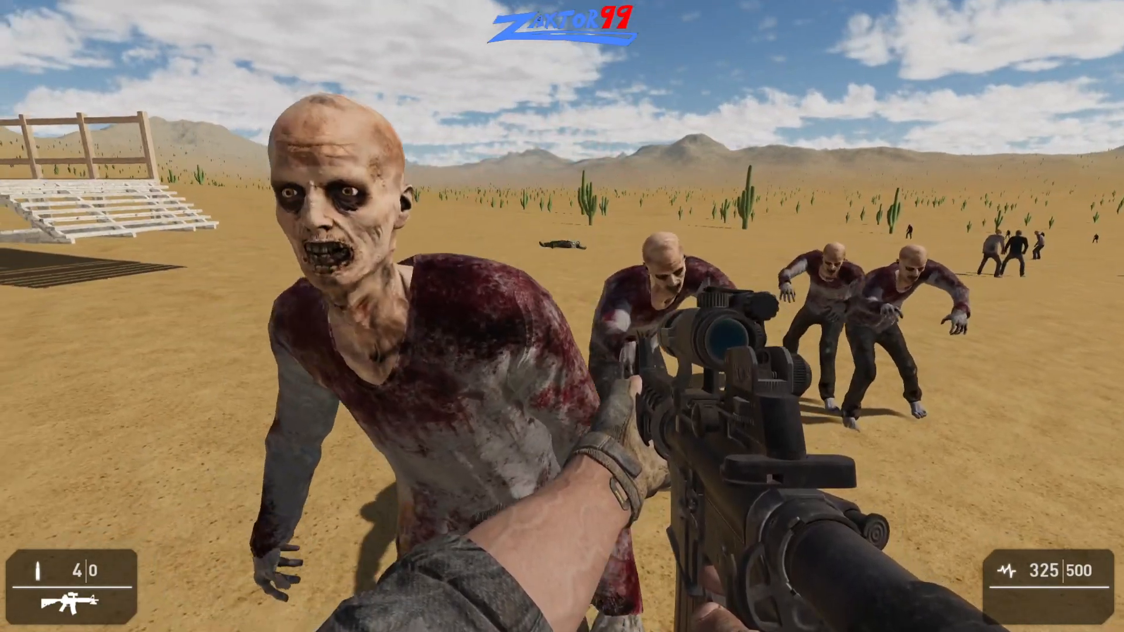
pyautogui.press('d')
pyautogui.press('s')
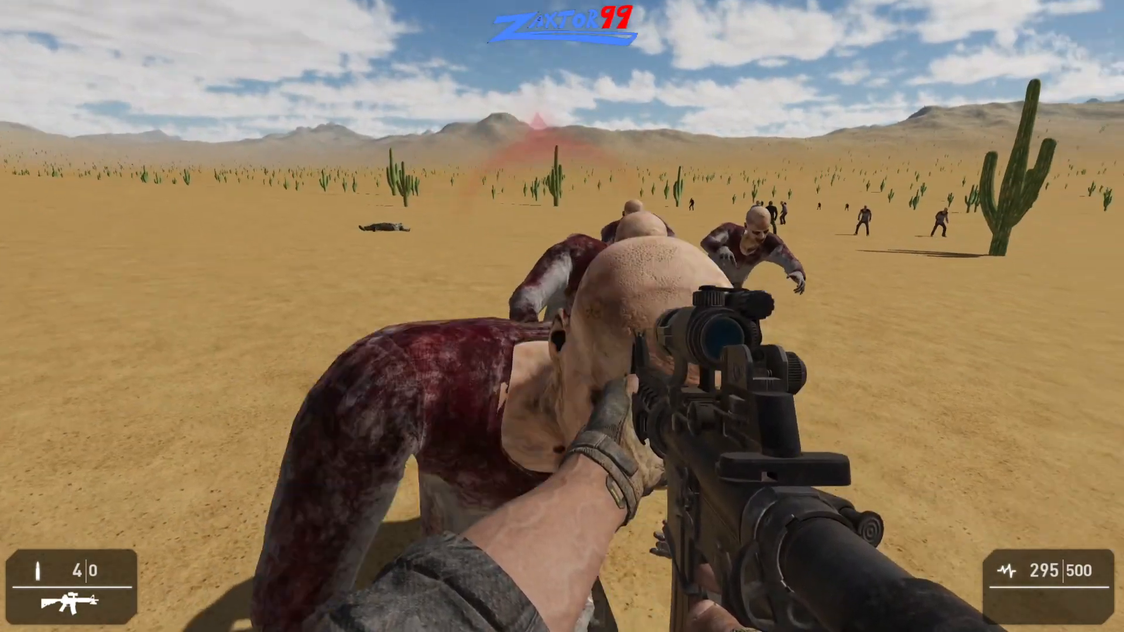
pyautogui.press('s')
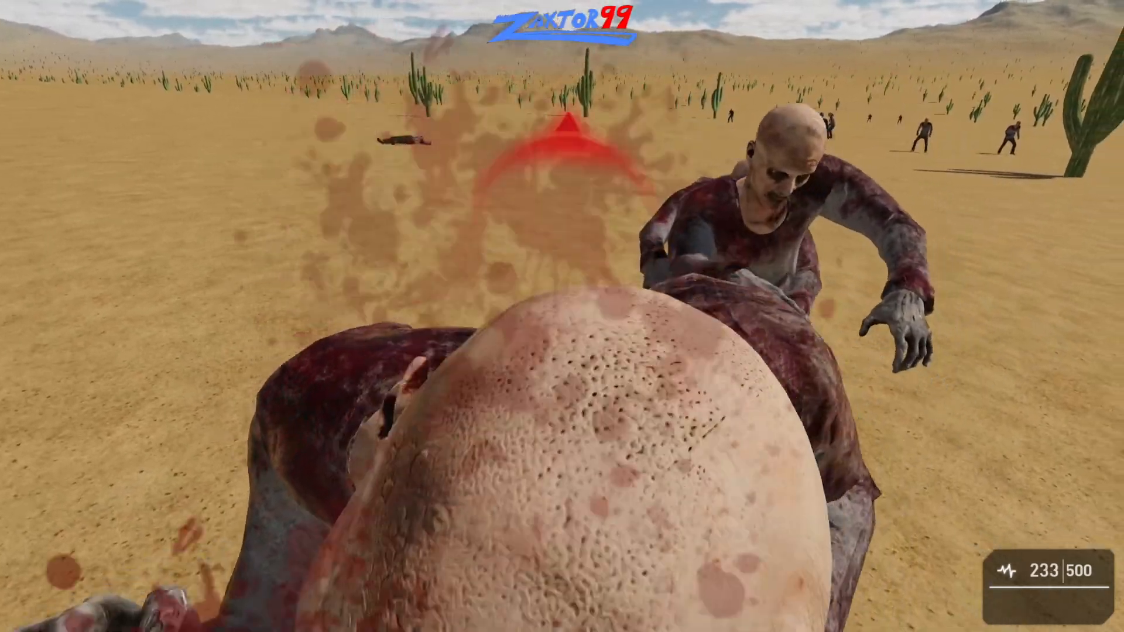
# - Re-equip the rifle and back away from the pursuing zombies
pyautogui.press('1')
pyautogui.press('s')
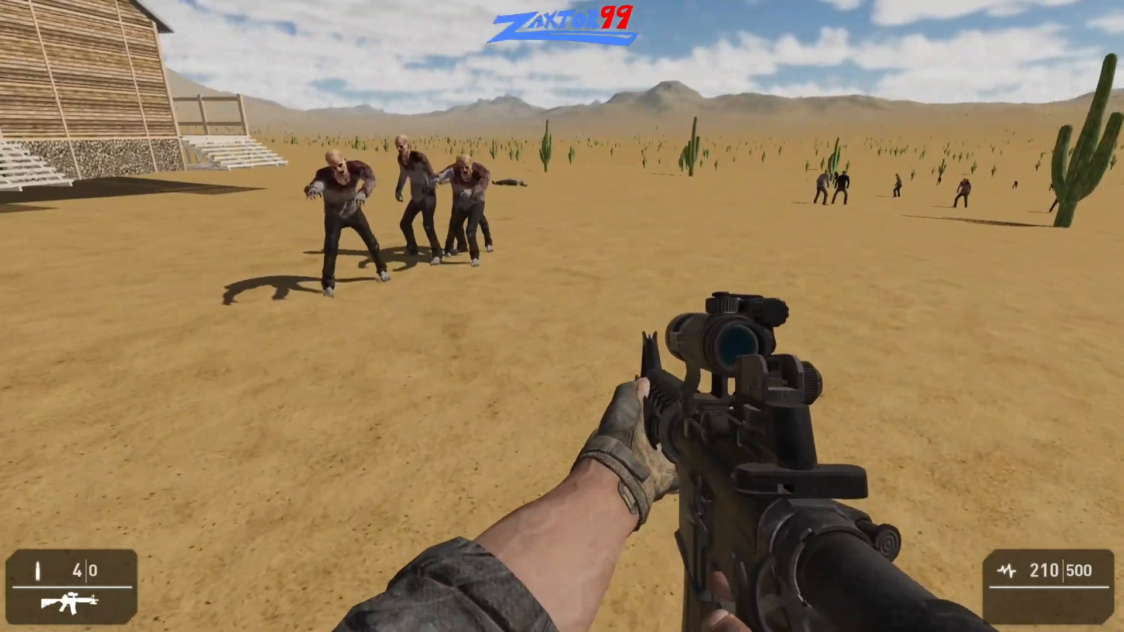
pyautogui.press('s')
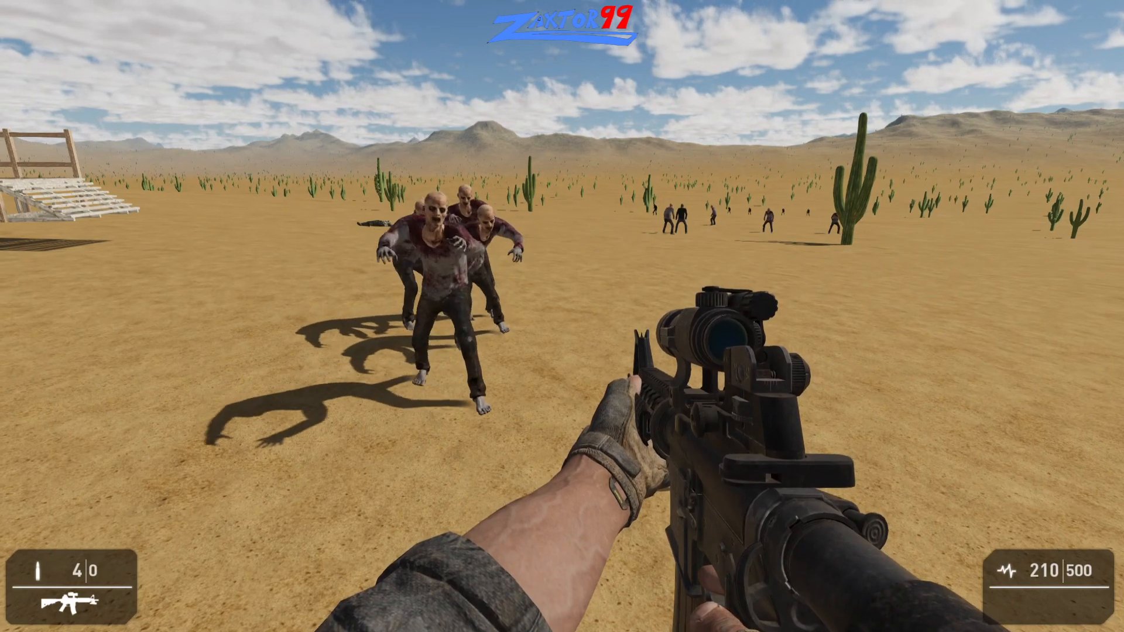
pyautogui.press('s')
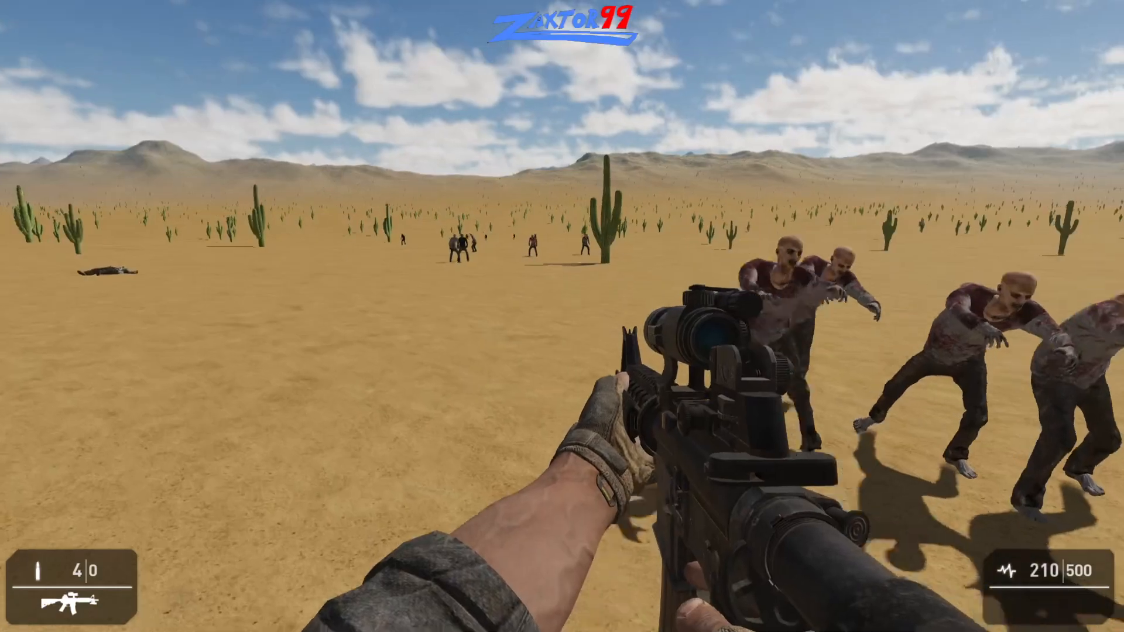
# - Sprint past the zombies and the house steps into the open desert to test whether the zombies give chase
pyautogui.press('w')
pyautogui.press('shift')
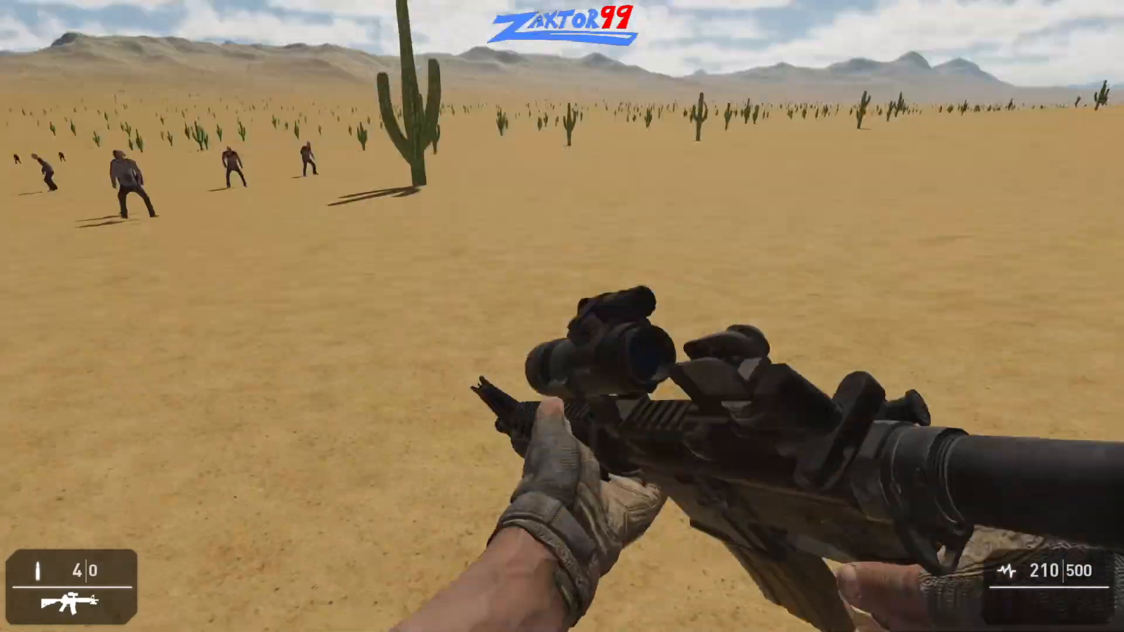
pyautogui.press('w')
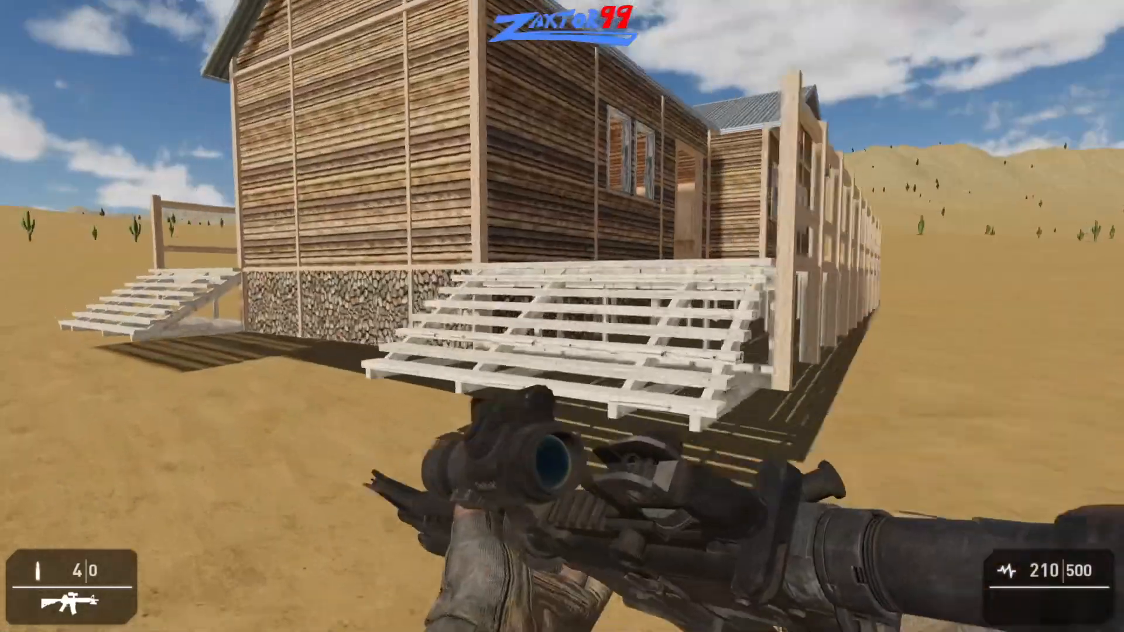
pyautogui.press('w')
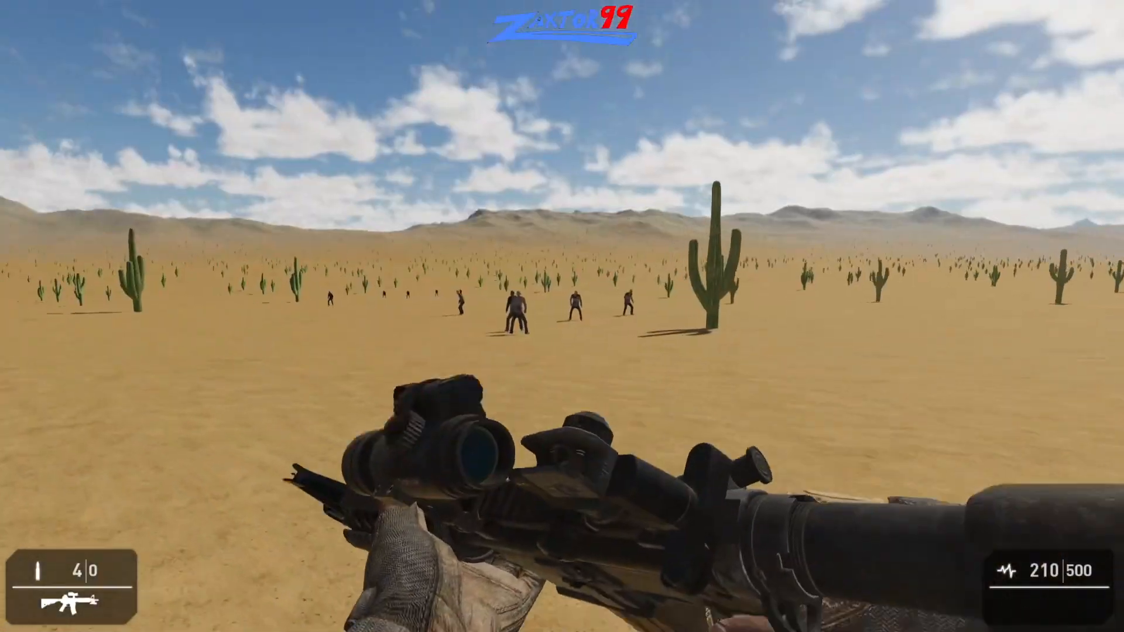
pyautogui.press('w')
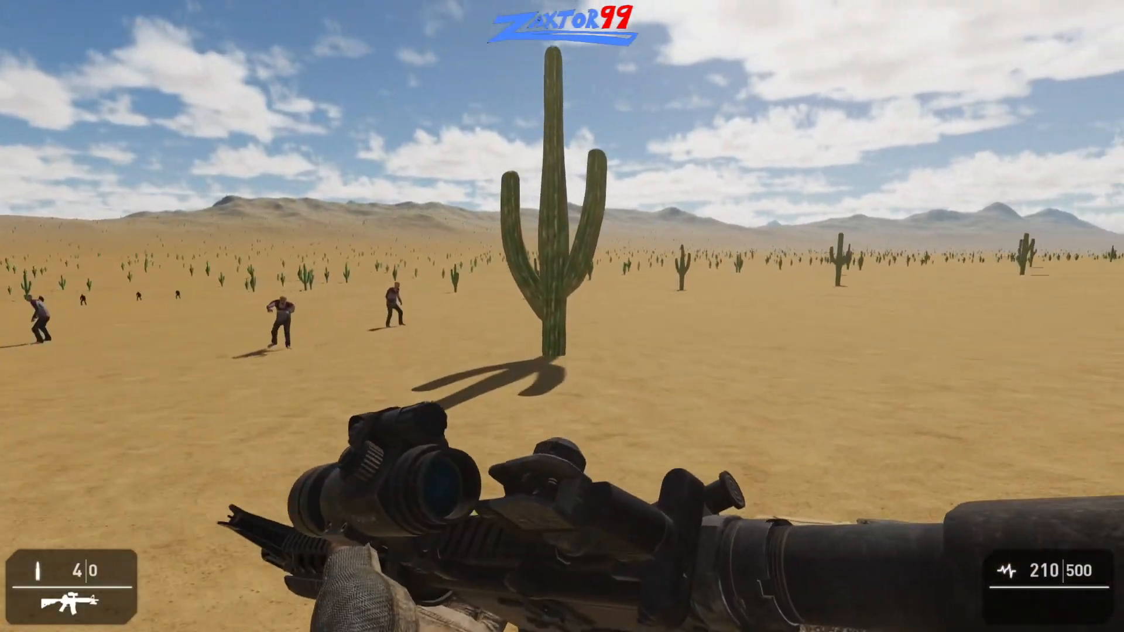
pyautogui.press('w')
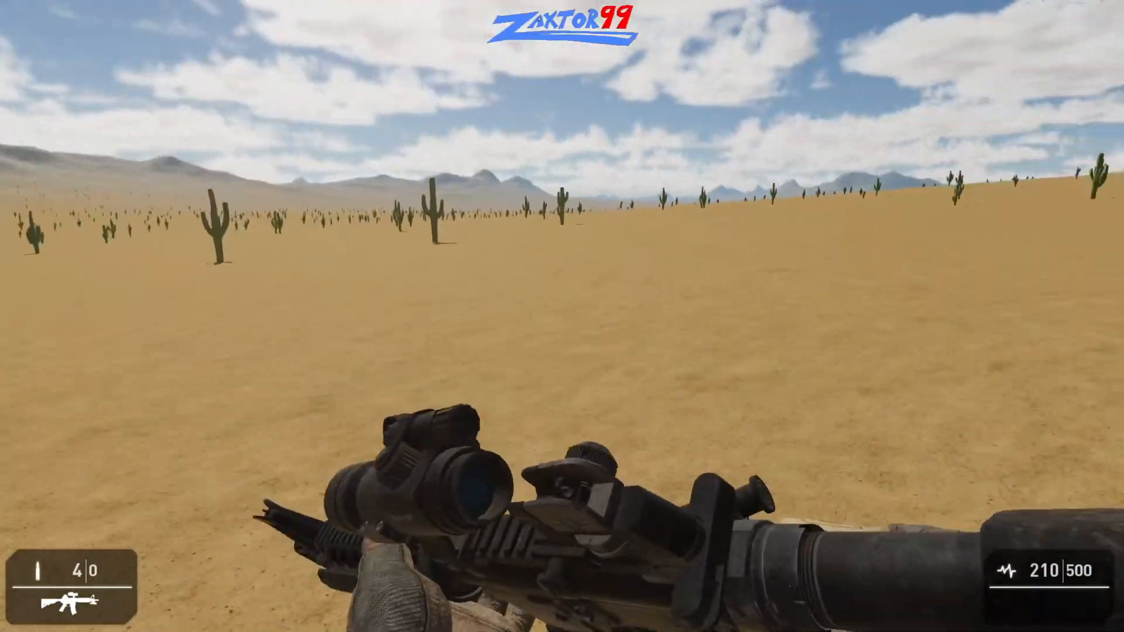
pyautogui.press('w')
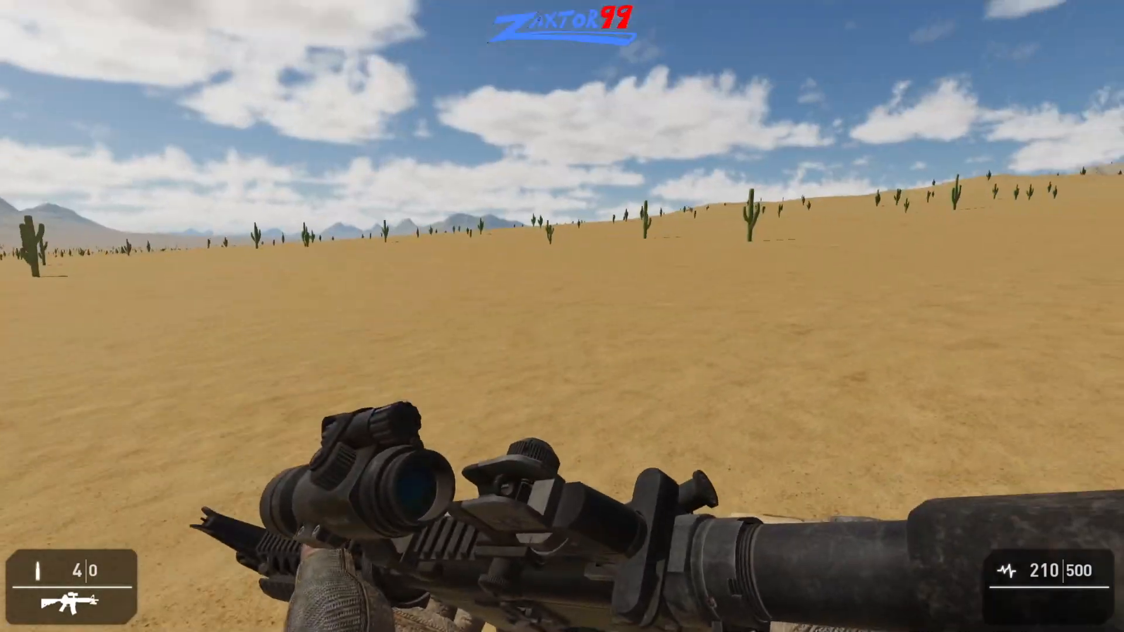
pyautogui.press('w')
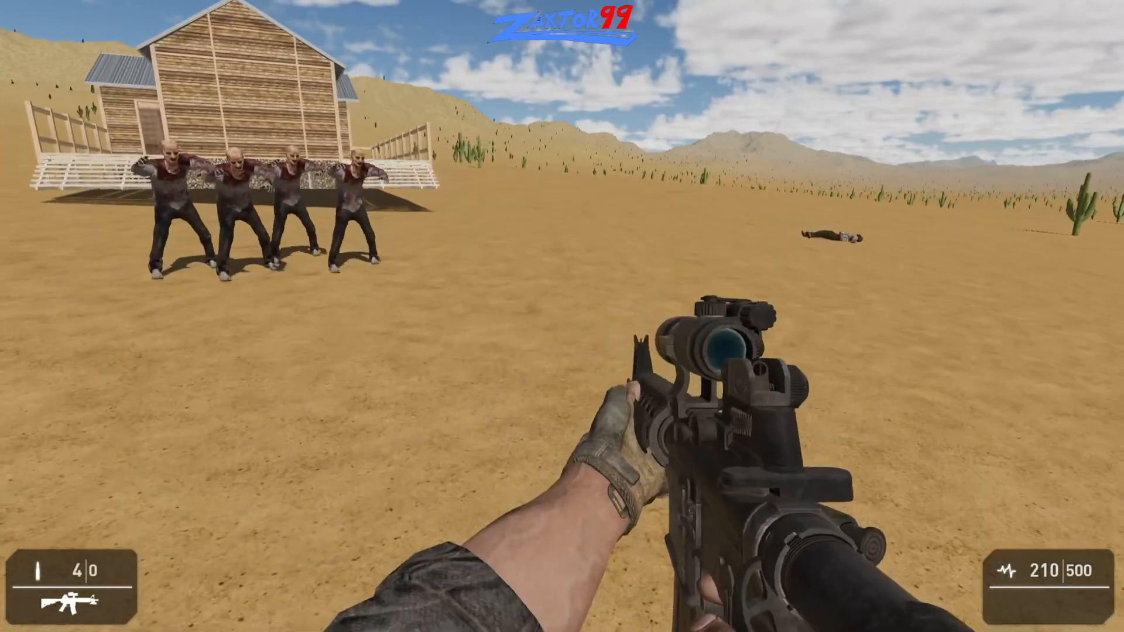
# - Inspect the sky and clouds while moving from the zombies toward the side of the house
pyautogui.press('d')
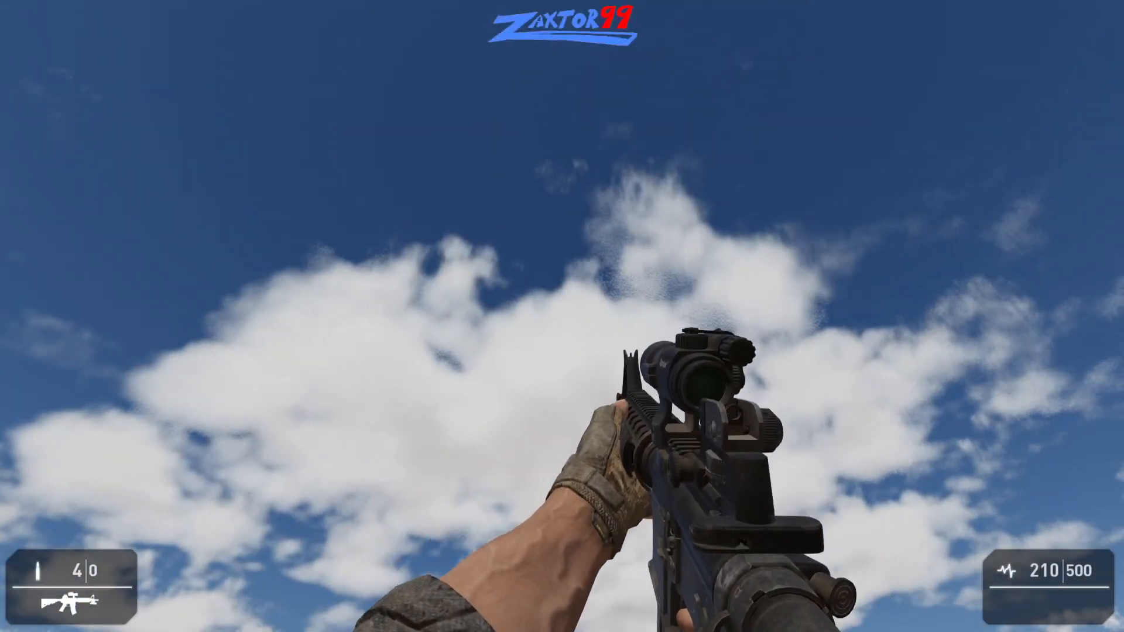
pyautogui.press('w')
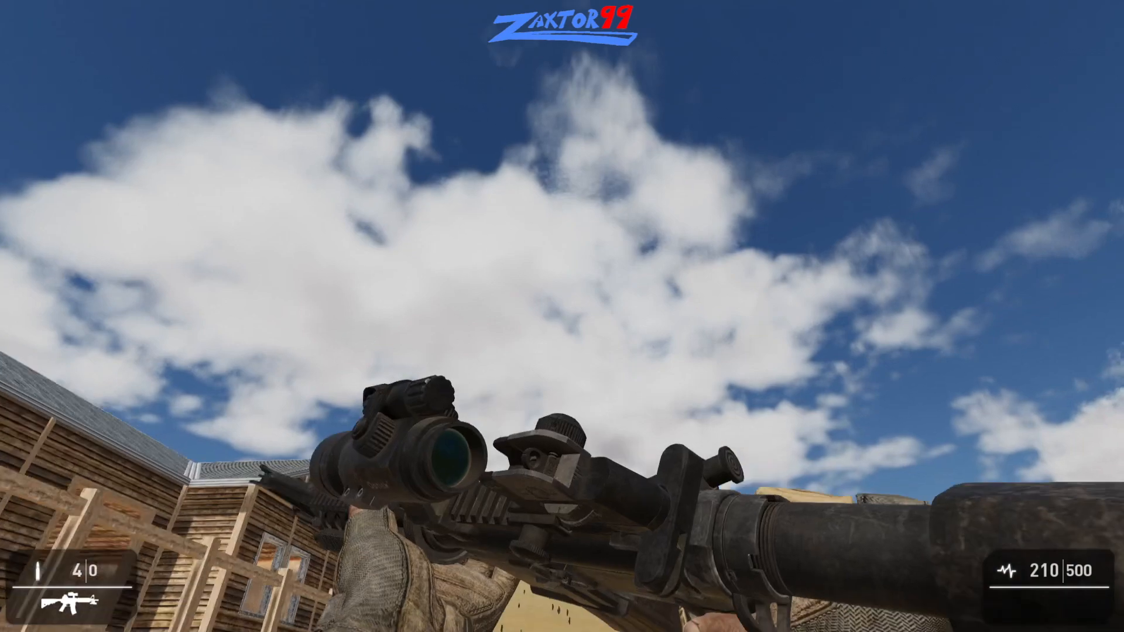
pyautogui.press('w')
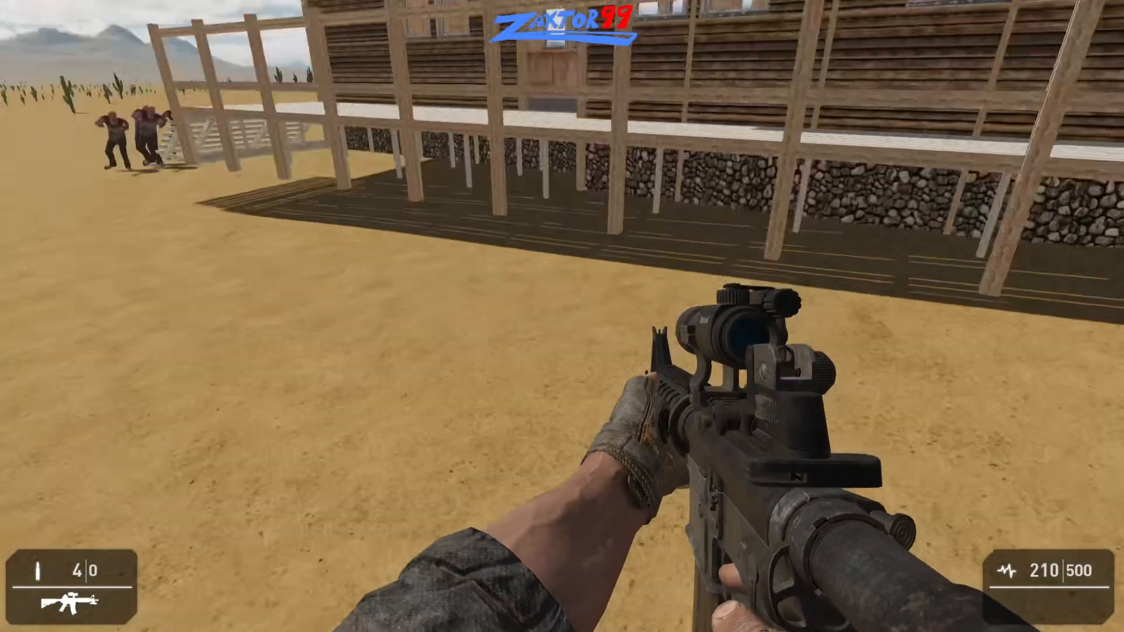
# - Sprint from the fenced porch past the dead body and the large cactus, and turn back toward the house and zombies
pyautogui.hotkey('shift', 'w')
pyautogui.hotkey('shift', 'w')
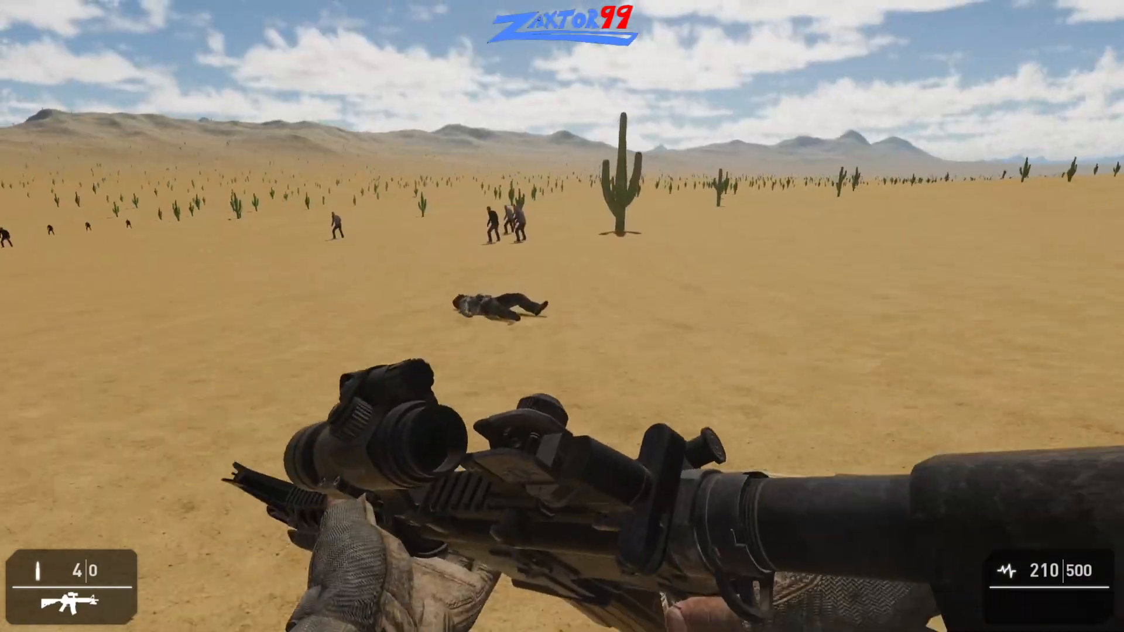
pyautogui.hotkey('shift', 'w')
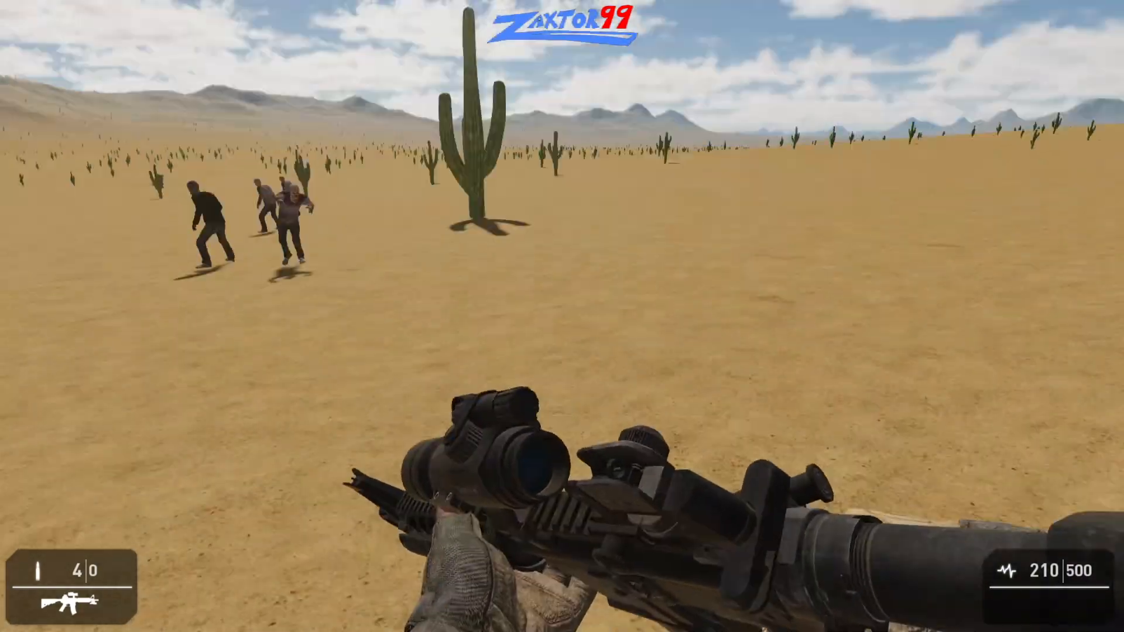
pyautogui.hotkey('shift', 'w')
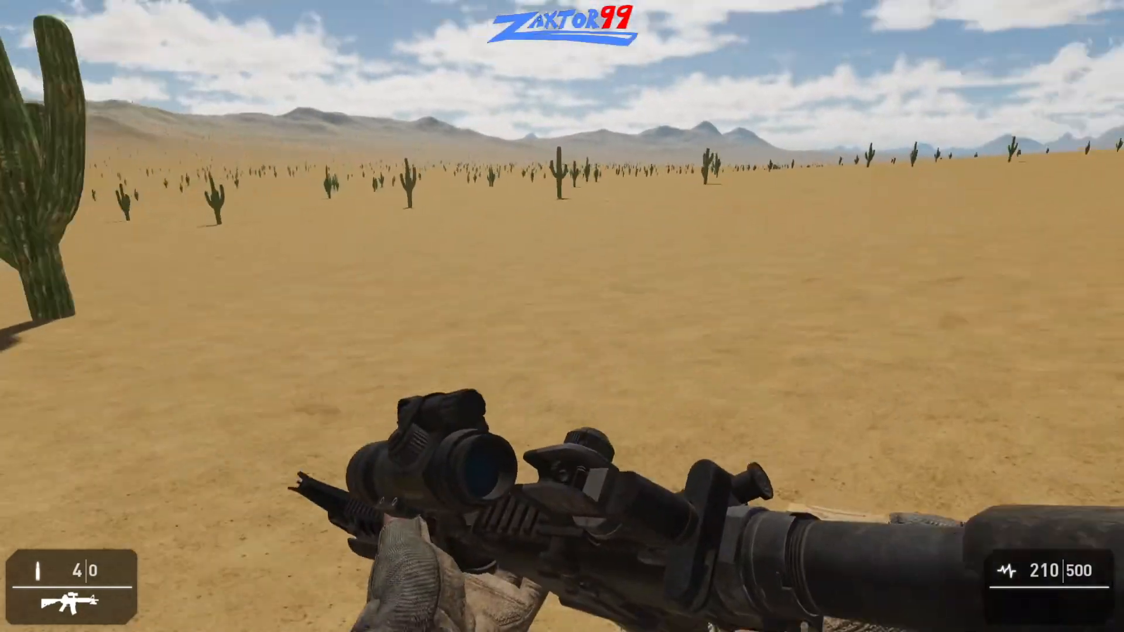
pyautogui.hotkey('shift', 'w')
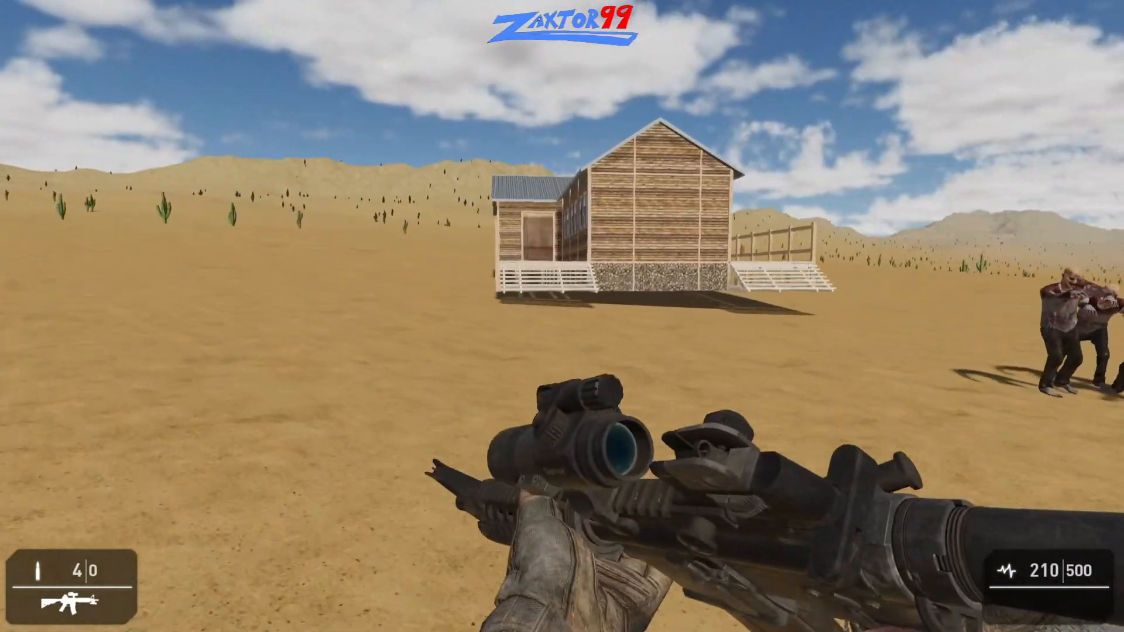
pyautogui.hotkey('shift', 'w')
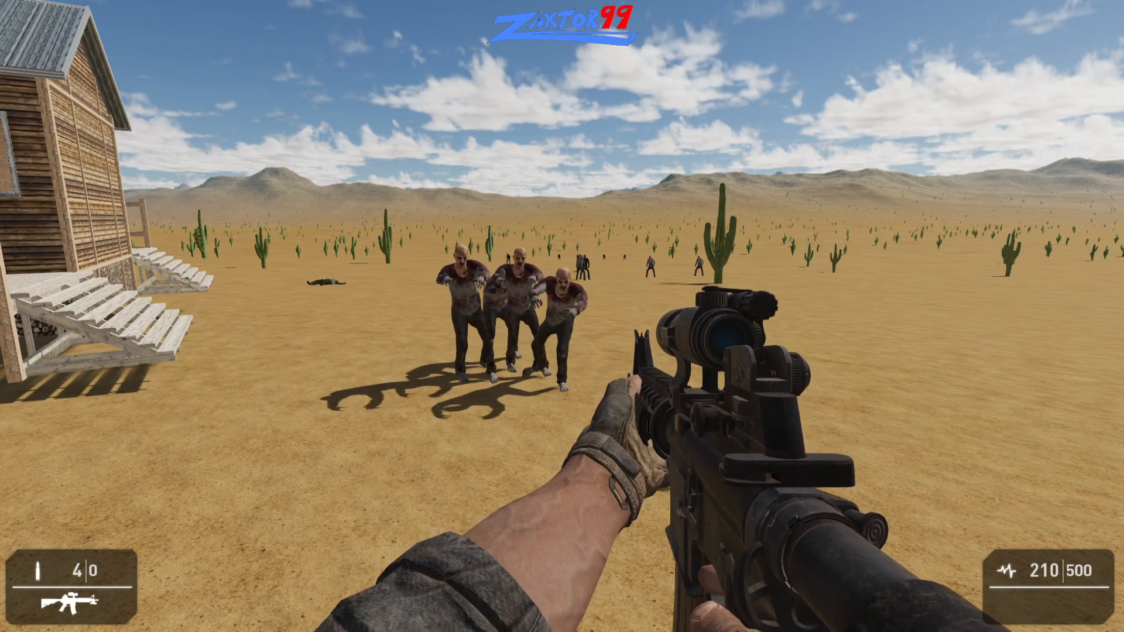
# - Run circles around the zombie group in the open desert beside the house to check how they follow
pyautogui.hotkey('shift', 'w')
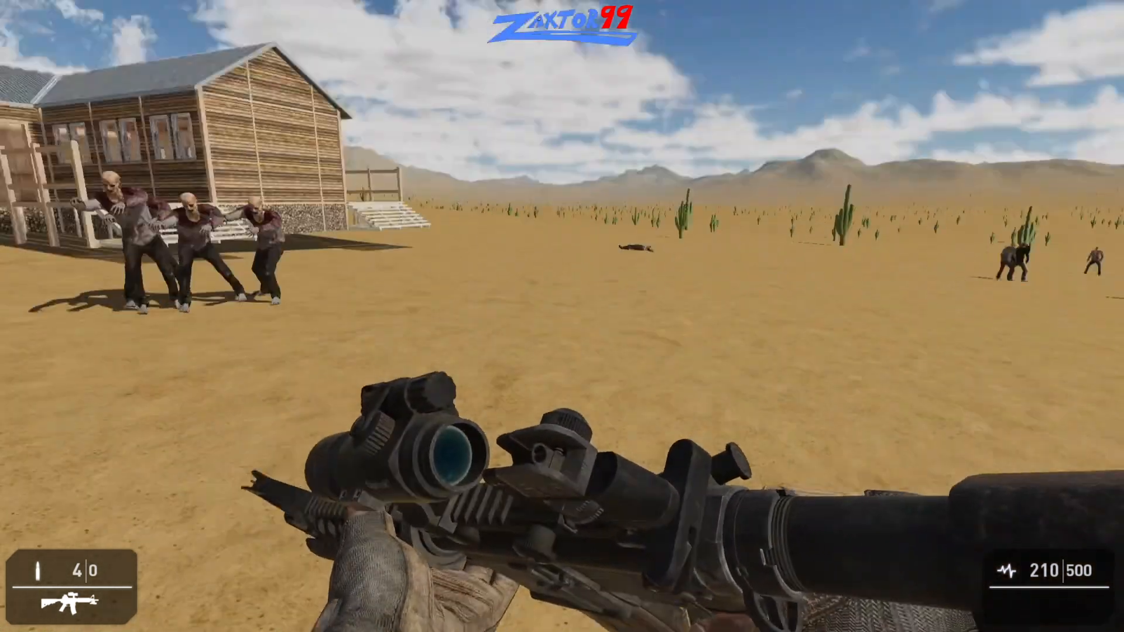
pyautogui.hotkey('shift', 'w')
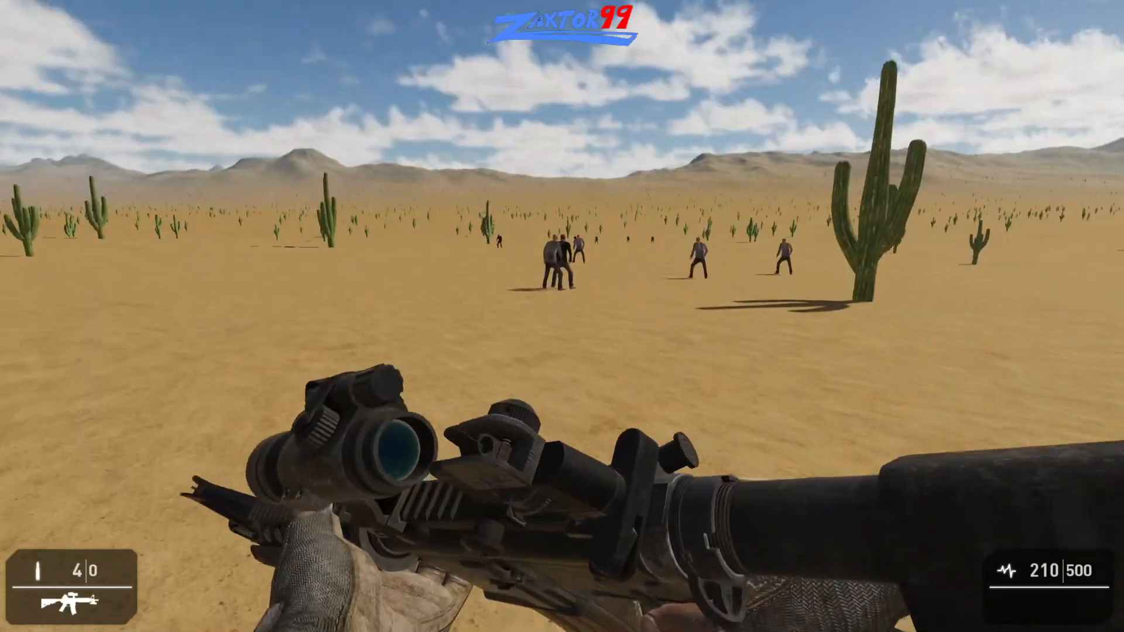
pyautogui.hotkey('shift', 'w')
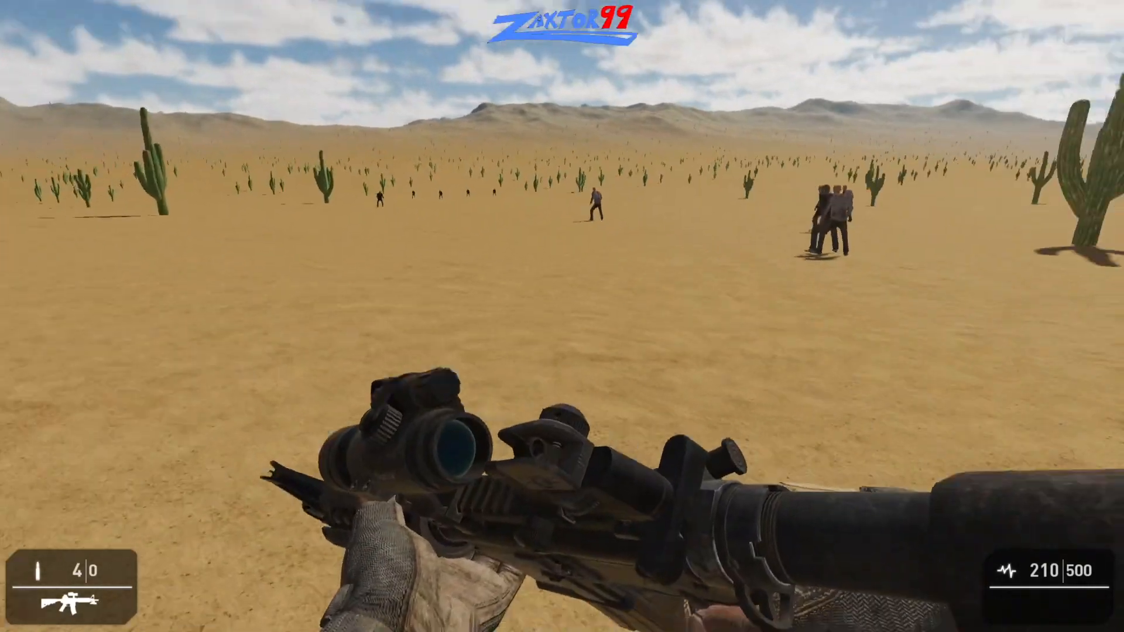
pyautogui.hotkey('shift', 'w')
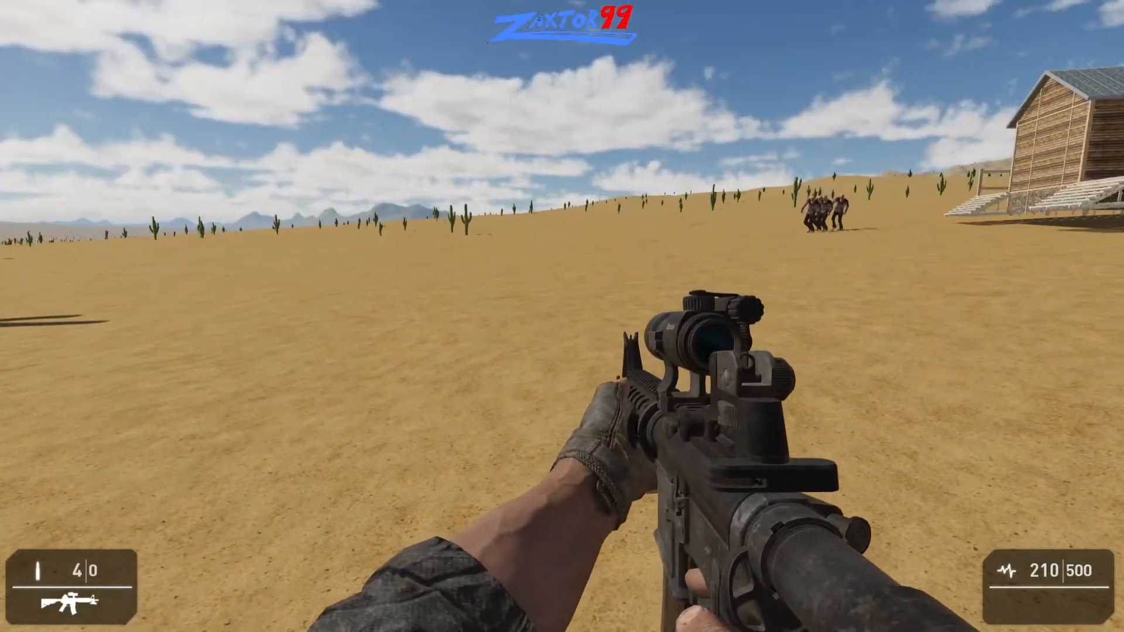
pyautogui.hotkey('shift', 'w')
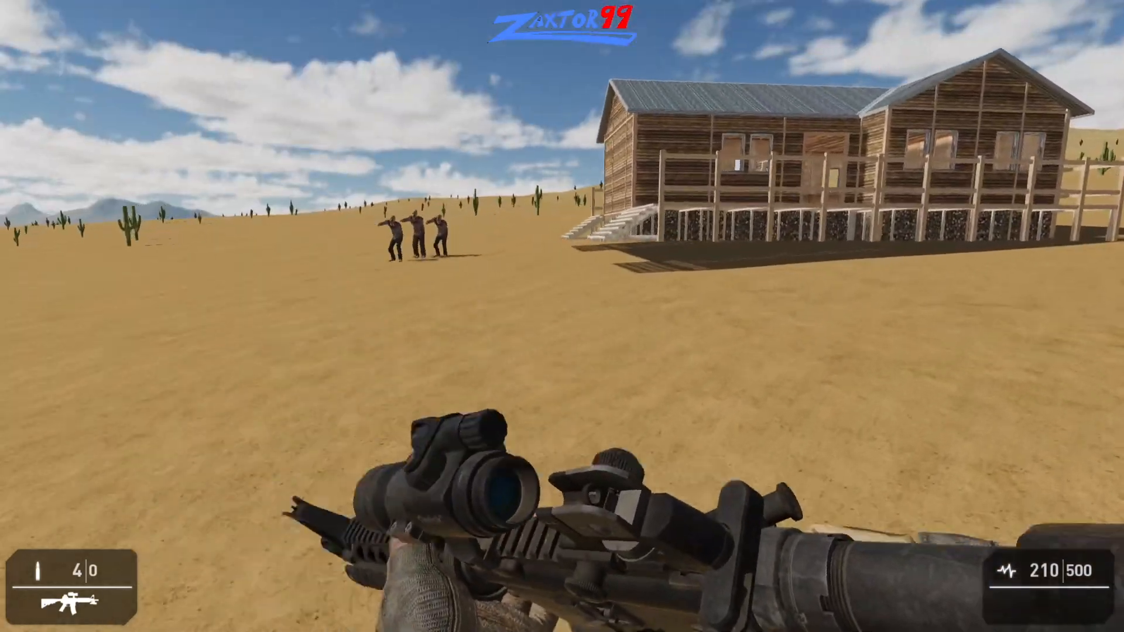
pyautogui.hotkey('shift', 'w')
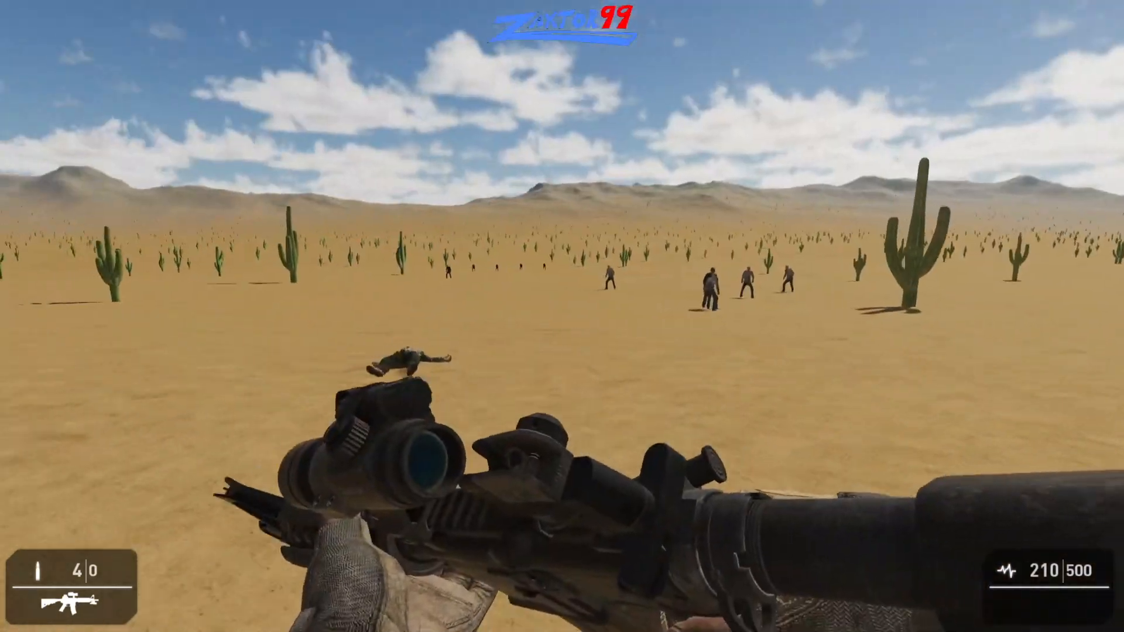
pyautogui.hotkey('shift', 'w')
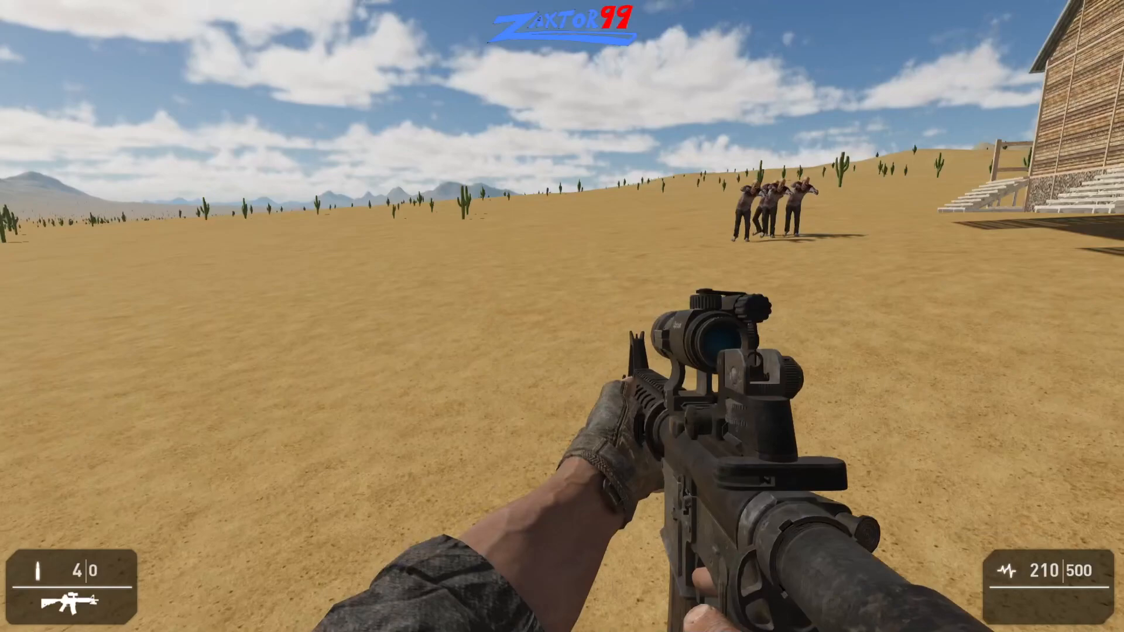
pyautogui.hotkey('shift', 'w')
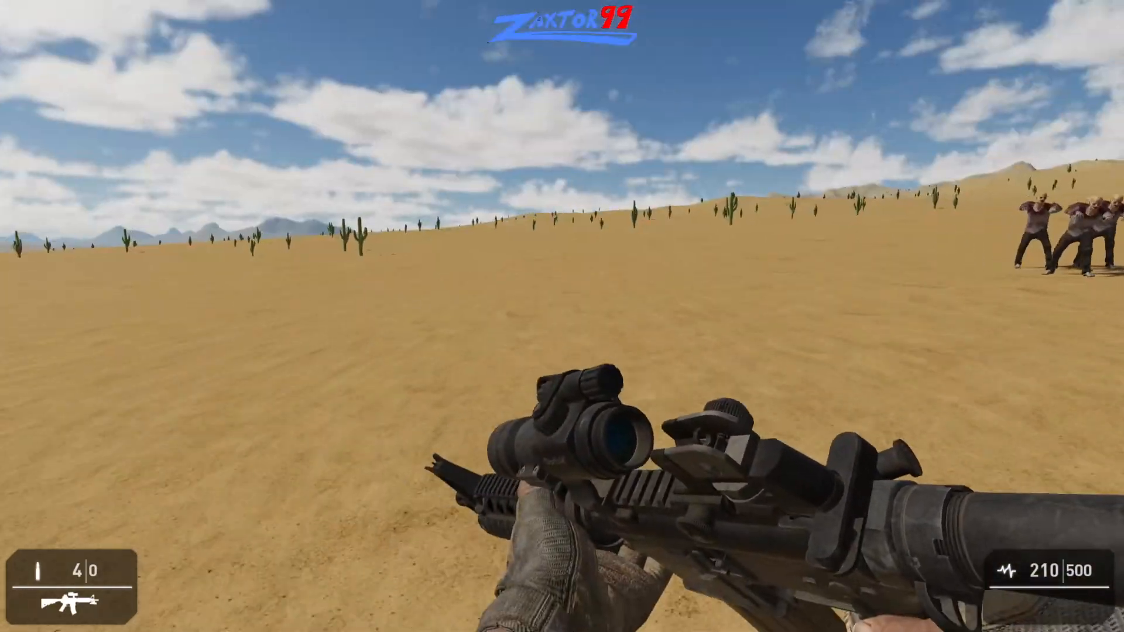
pyautogui.hotkey('shift', 'w')
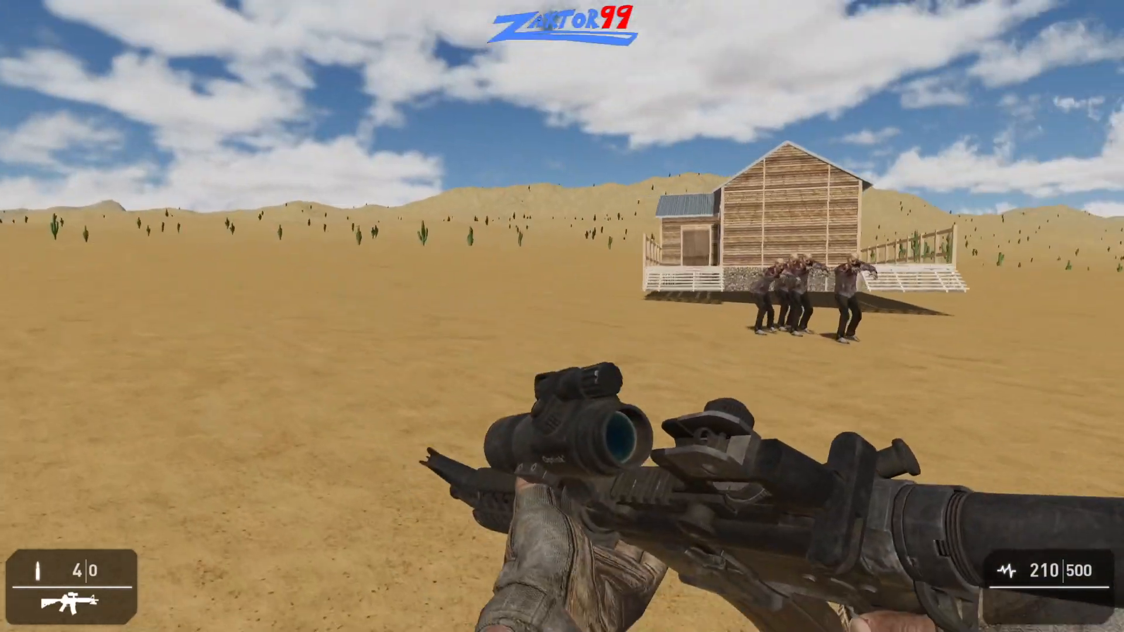
pyautogui.hotkey('shift', 'w')
# - Back away from the zombie group, aim the rifle, and fire the remaining rounds at them
pyautogui.press('s')
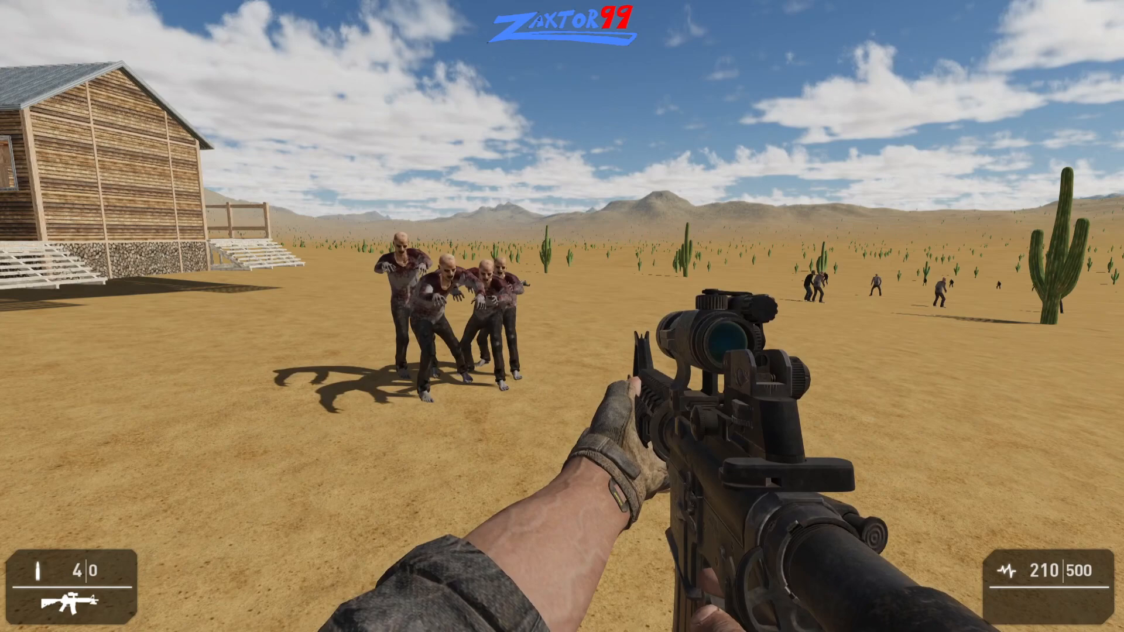
pyautogui.rightClick(563, 316)
pyautogui.click(562, 316)
pyautogui.click(562, 316)
pyautogui.click(563, 317)
pyautogui.click(562, 316)
pyautogui.rightClick(562, 316)
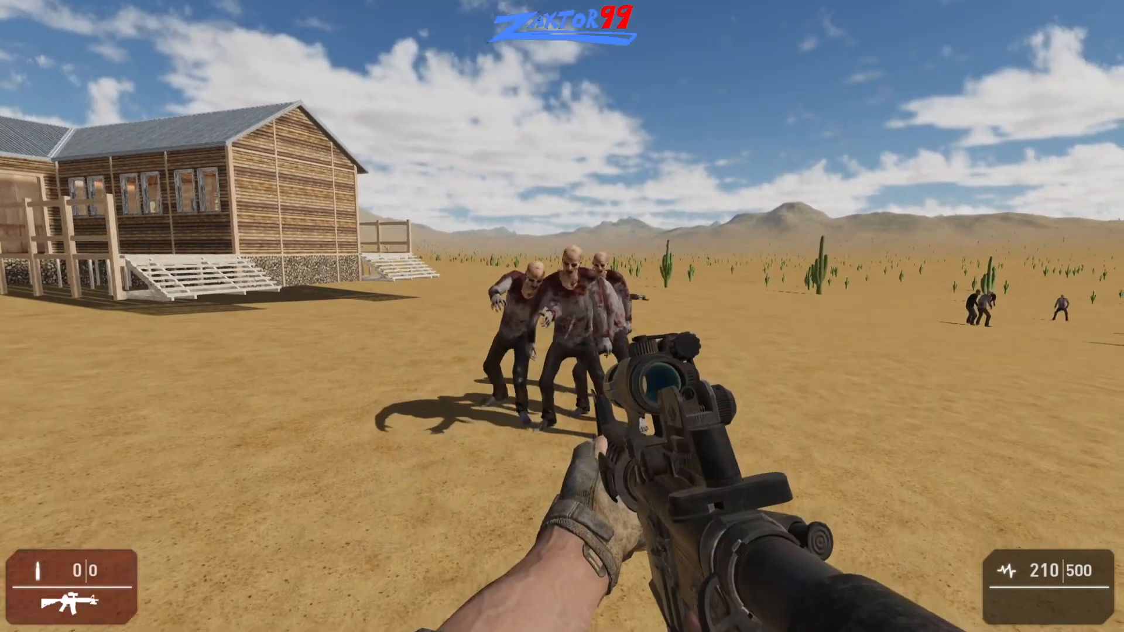
# - Sprint around the zombies and past the house porch with the empty rifle, and face the pursuing group again
pyautogui.hotkey('shift', 'w')
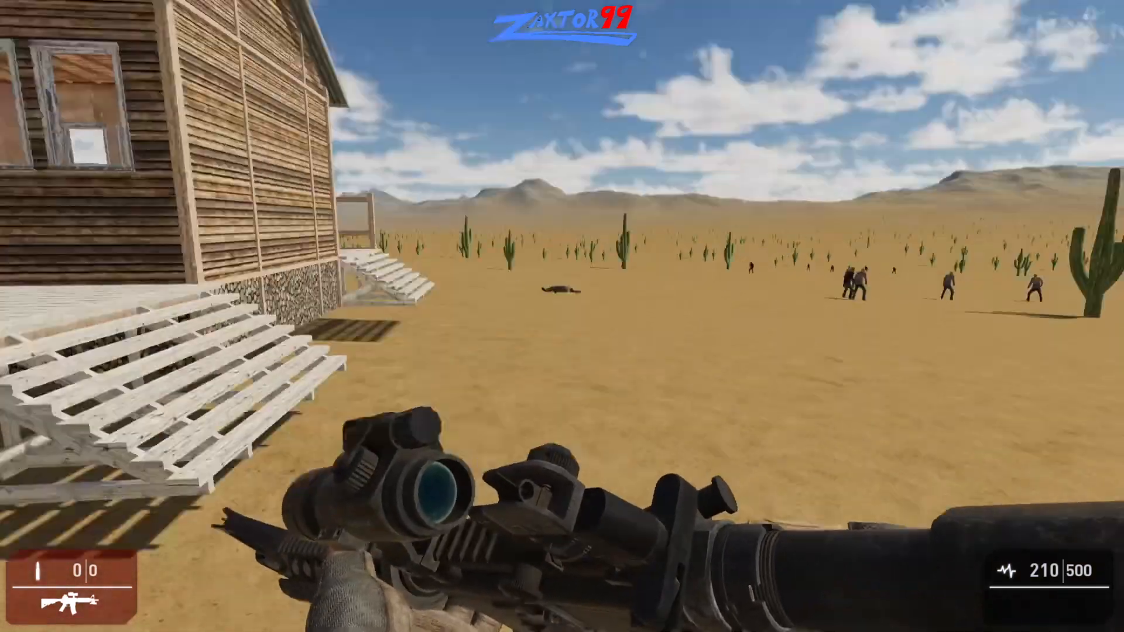
pyautogui.hotkey('shift', 'w')
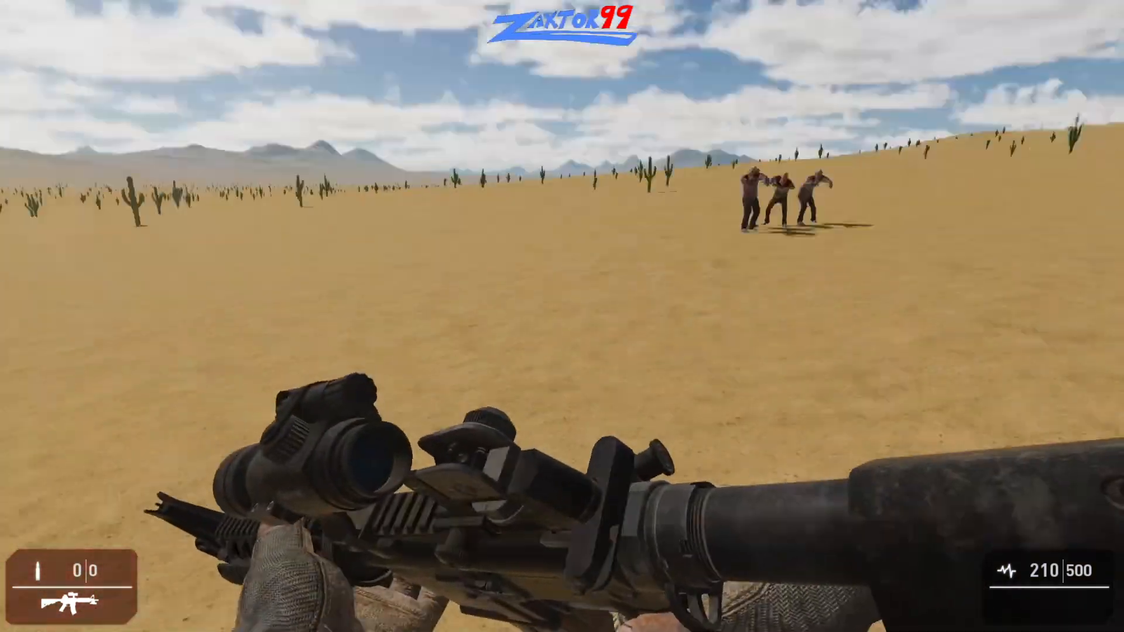
pyautogui.hotkey('shift', 'w')
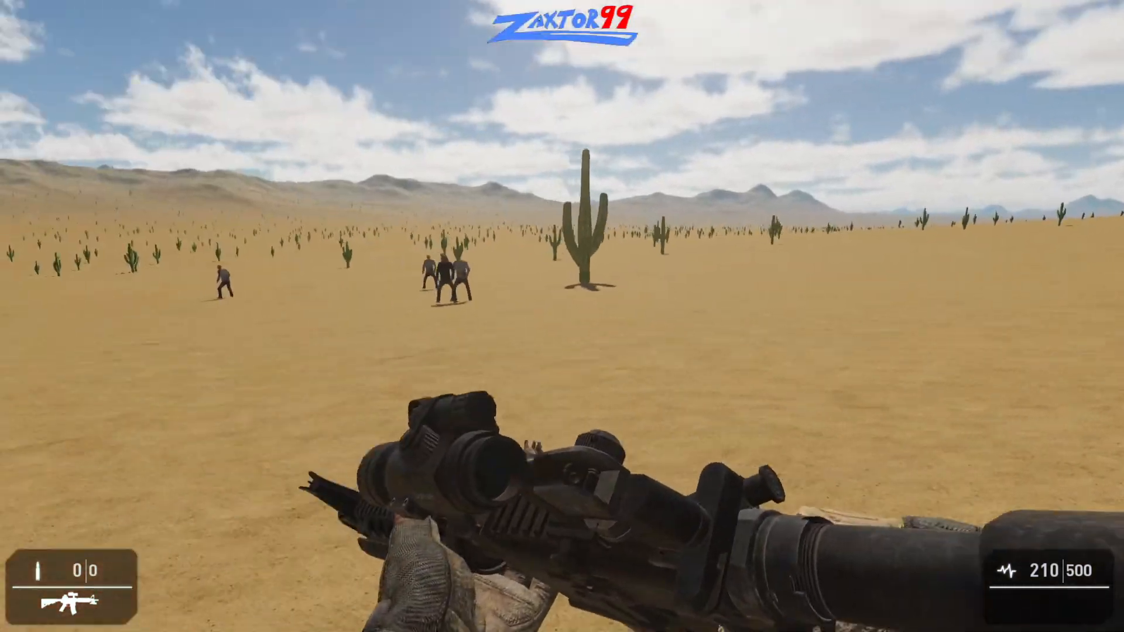
pyautogui.hotkey('shift', 'w')
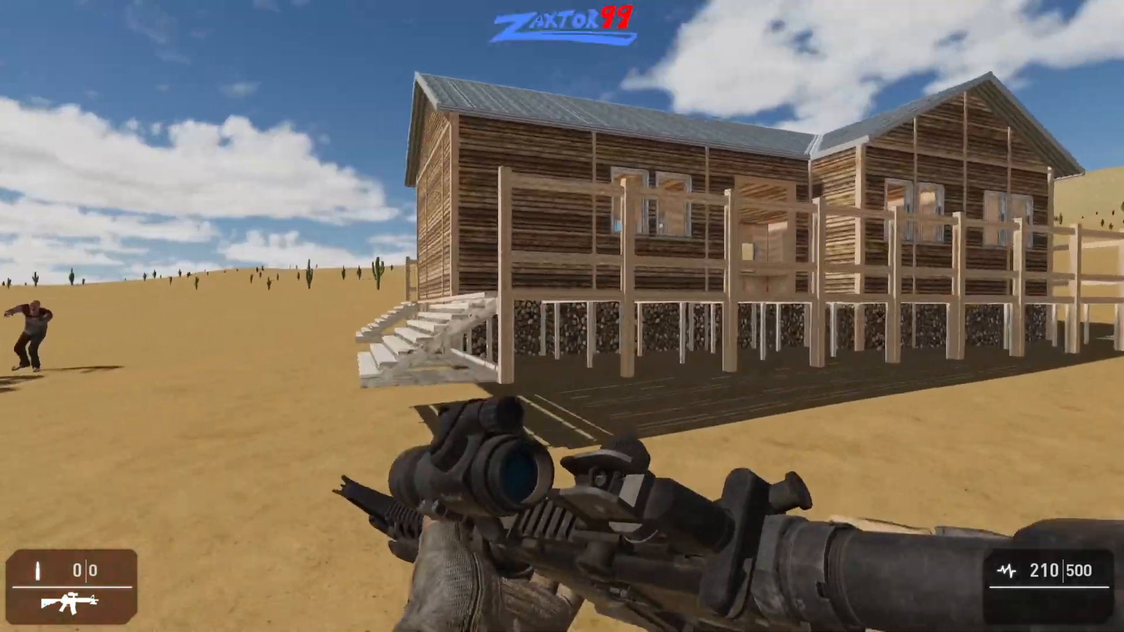
pyautogui.hotkey('shift', 'w')
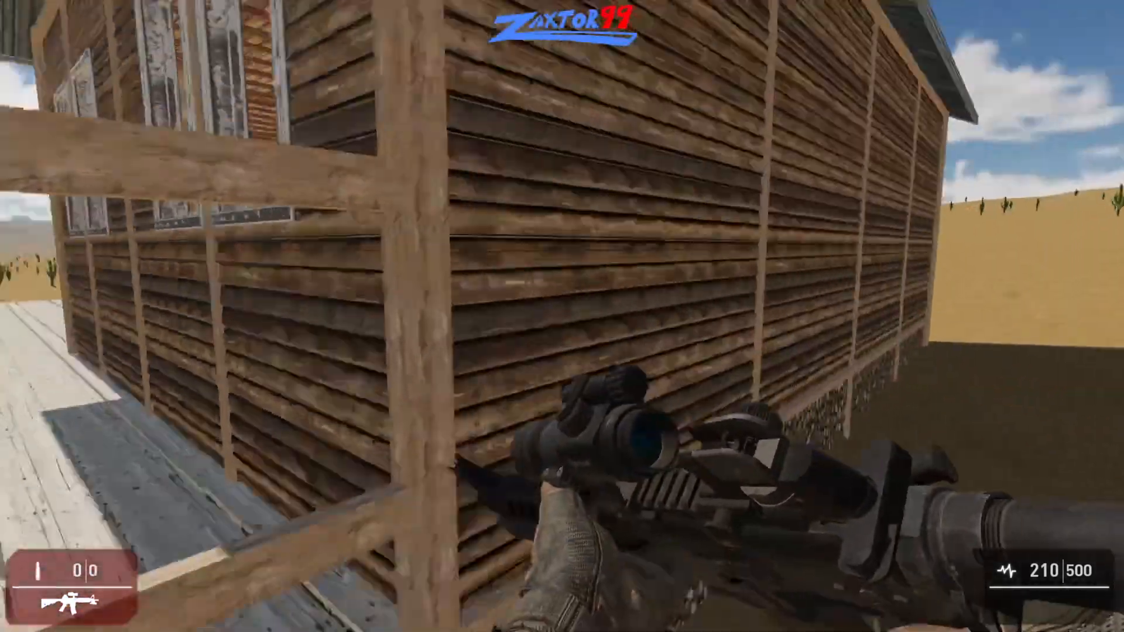
pyautogui.hotkey('shift', 'w')
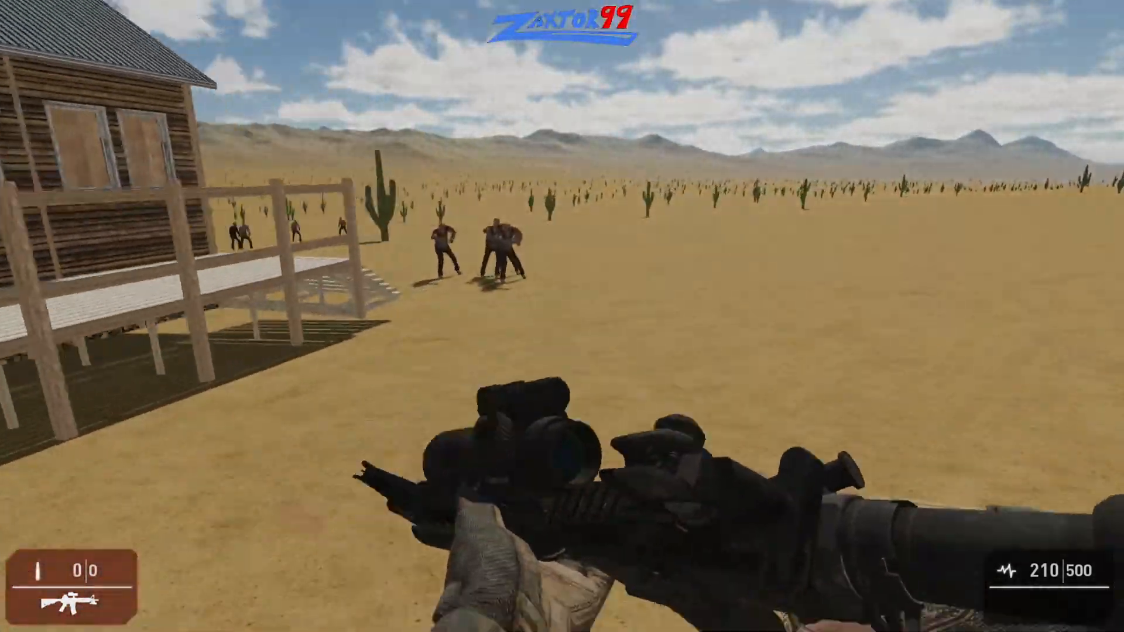
pyautogui.hotkey('shift', 'w')
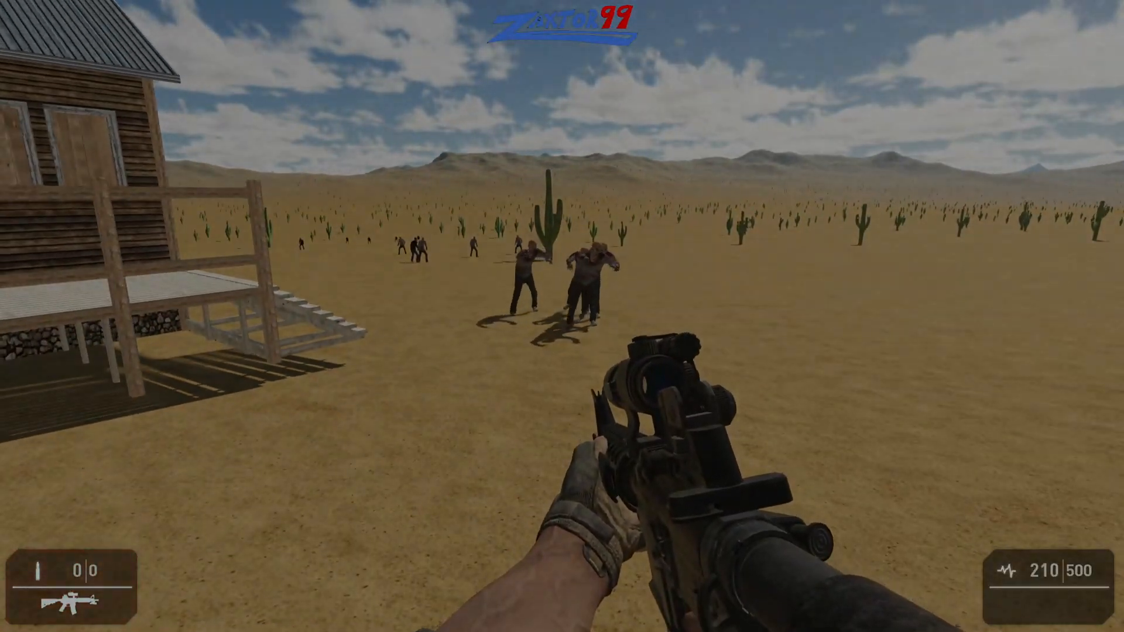